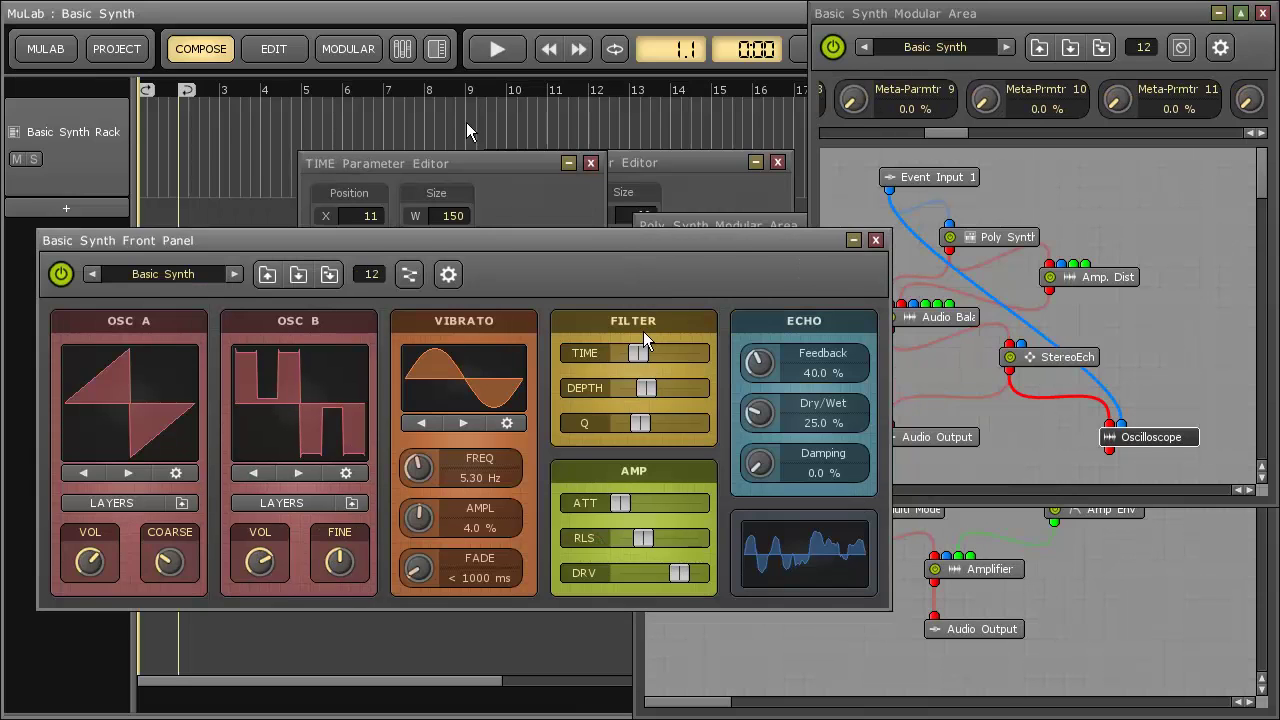
# Step: Enable editing of the Basic Synth front panel and add a Group Frame component to it
pyautogui.rightClick(339, 273)
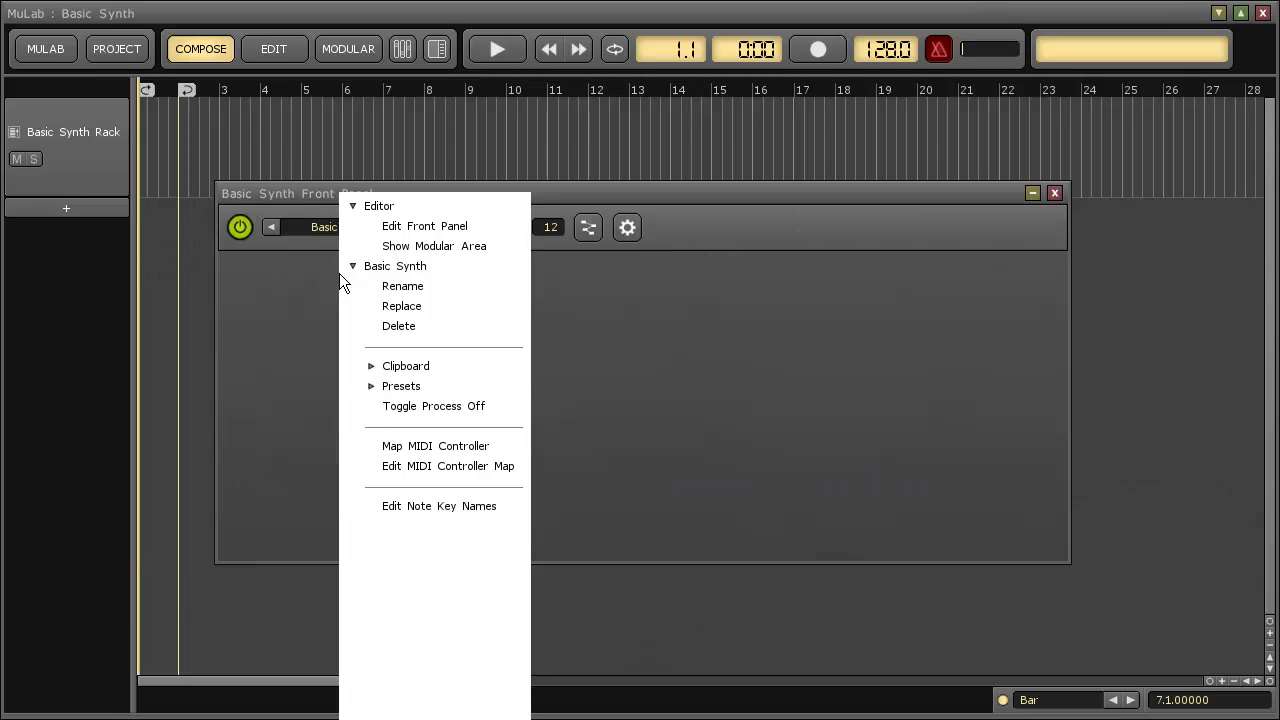
pyautogui.click(390, 246)
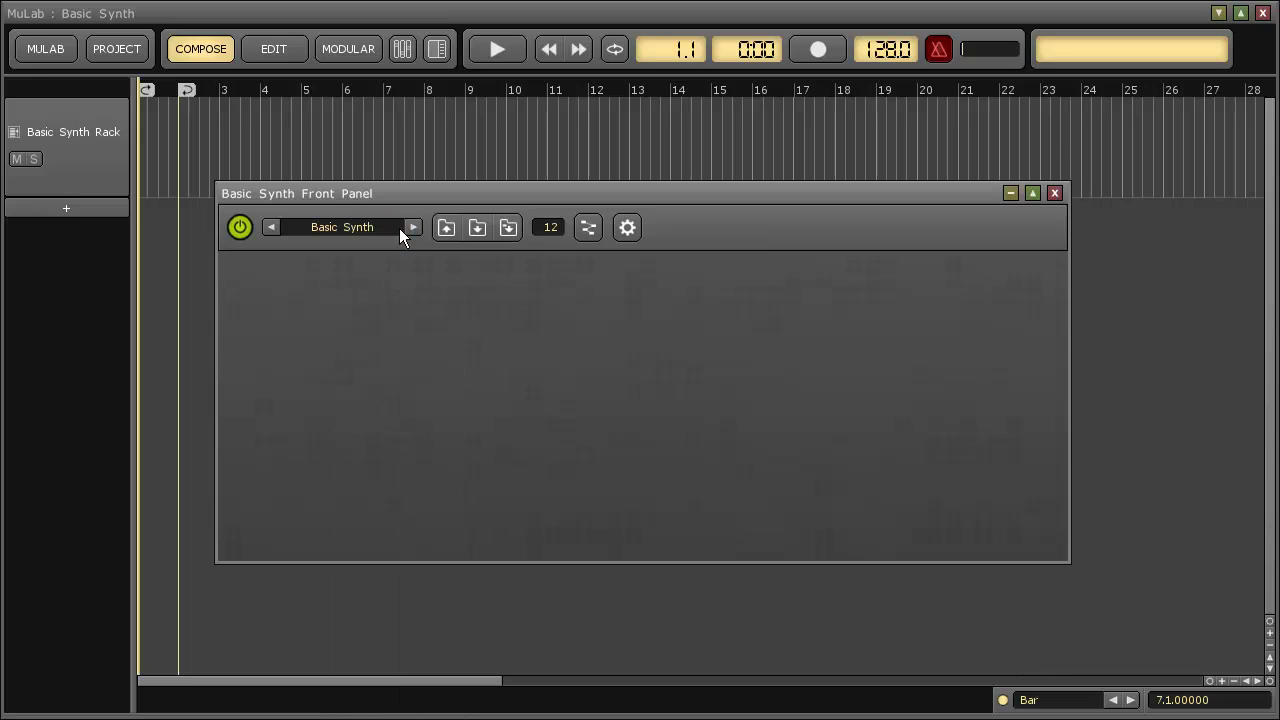
pyautogui.rightClick(269, 287)
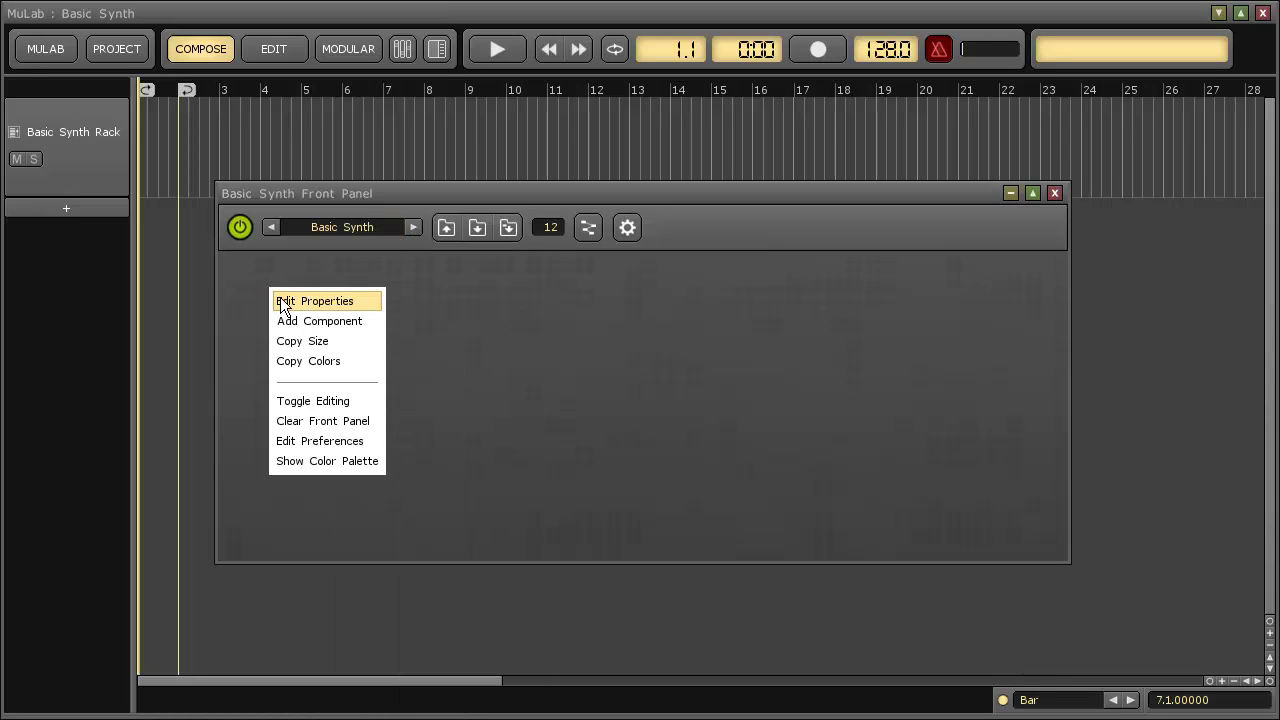
pyautogui.click(308, 324)
pyautogui.click(314, 346)
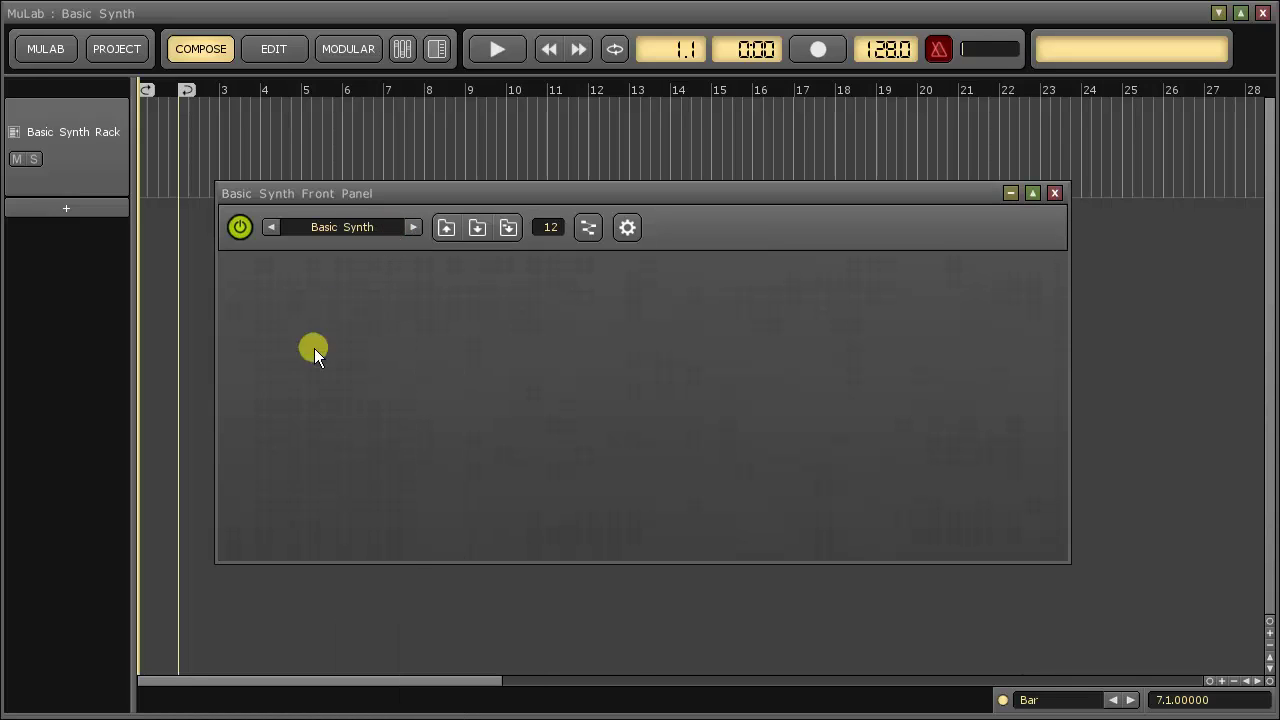
# Step: Position the new group frame at X 10, Y 10 and resize it to about 160 × 290
pyautogui.click(362, 306)
pyautogui.moveTo(362, 306); pyautogui.dragTo(318, 272)
pyautogui.moveTo(314, 408); pyautogui.dragTo(311, 548)
pyautogui.moveTo(376, 425); pyautogui.dragTo(386, 425)
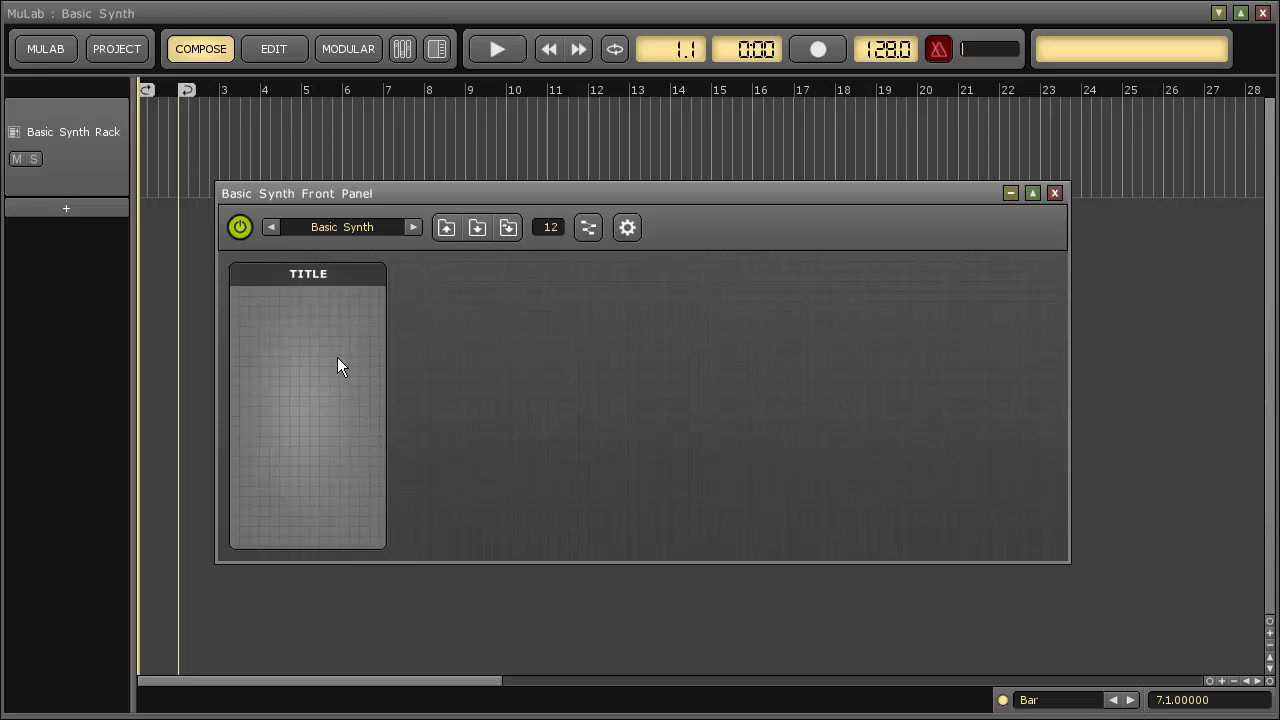
# Step: Set the group frame's title text to "OSC A"
pyautogui.doubleClick(302, 272)
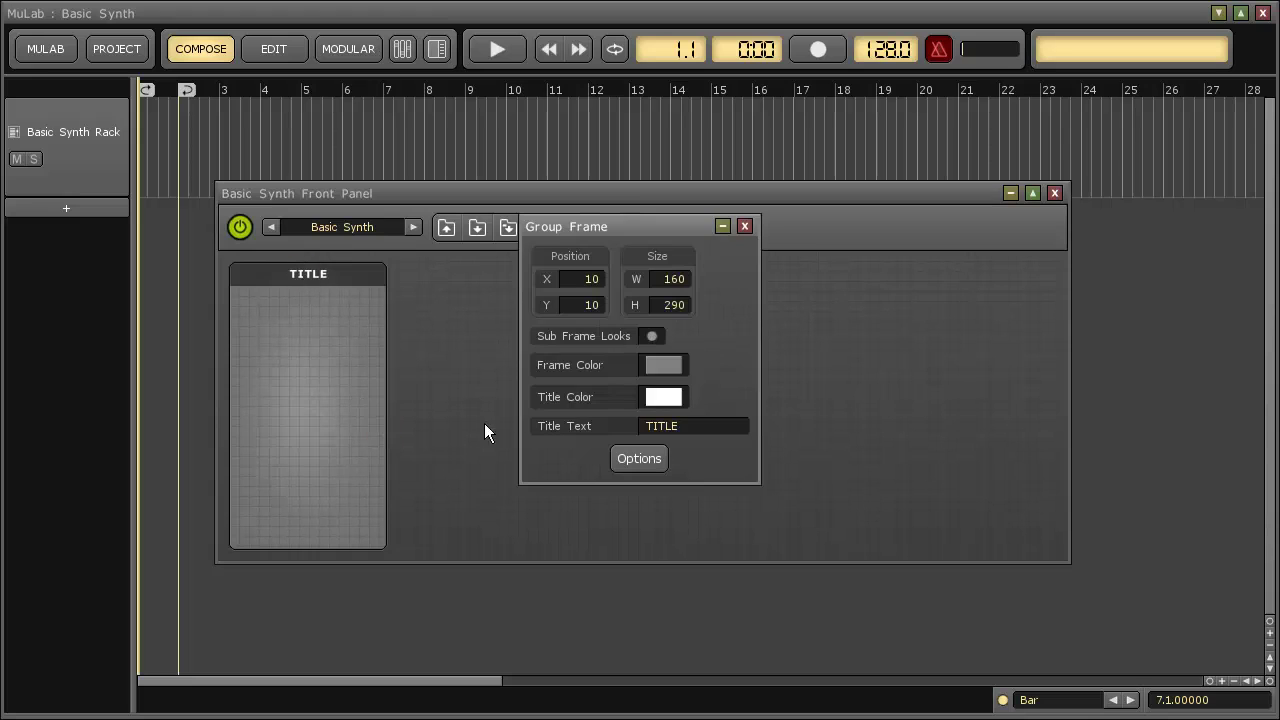
pyautogui.click(674, 427)
pyautogui.write('OSC A')
pyautogui.press('Return')
# Step: Give the OSC A frame the preset dusty red frame color and preset pale pink title color, and close its properties
pyautogui.click(663, 367)
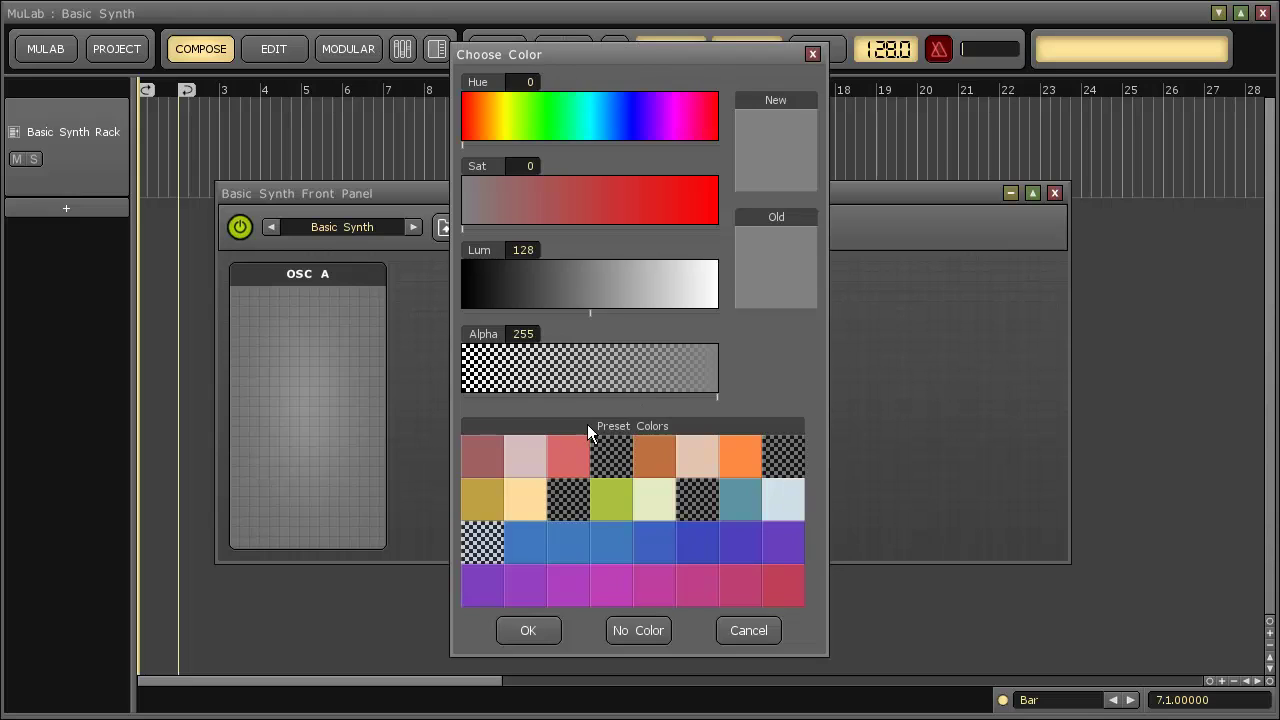
pyautogui.click(489, 460)
pyautogui.click(544, 632)
pyautogui.click(661, 399)
pyautogui.click(535, 465)
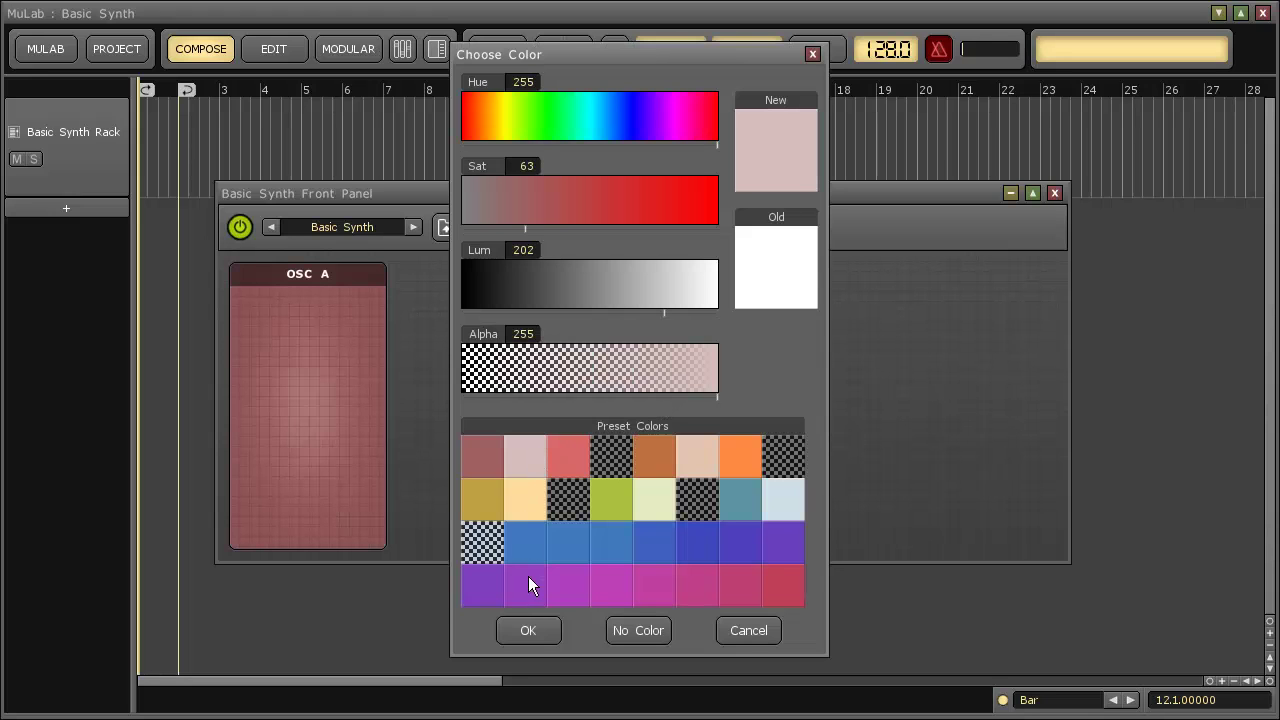
pyautogui.click(535, 628)
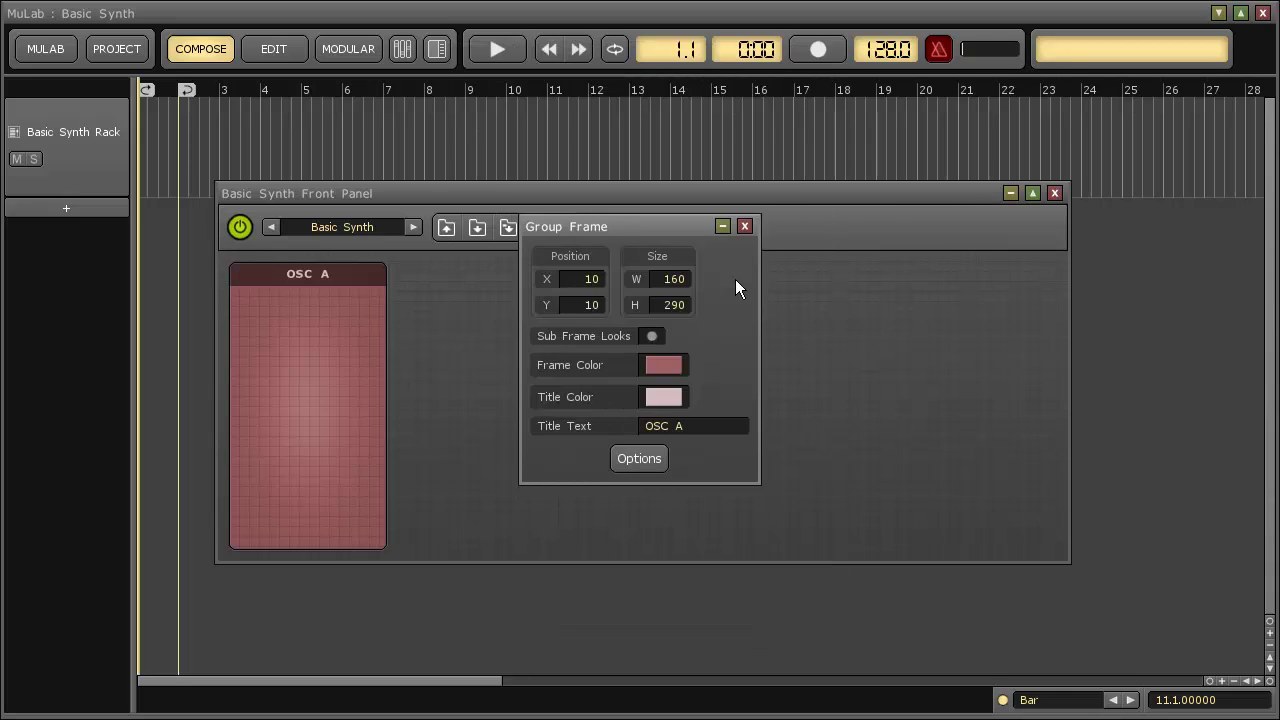
pyautogui.click(745, 227)
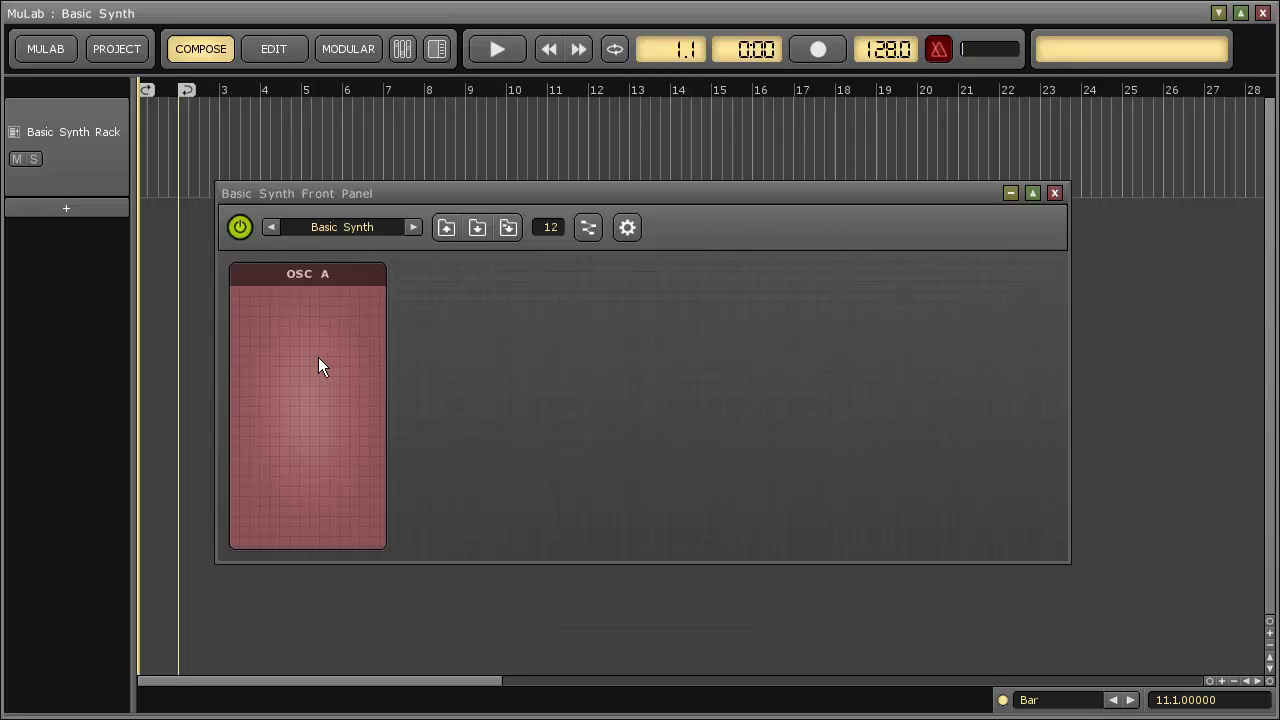
# Step: Open the OSC 1 editor inside the Poly Synth module of the synth's modular area
pyautogui.click(588, 227)
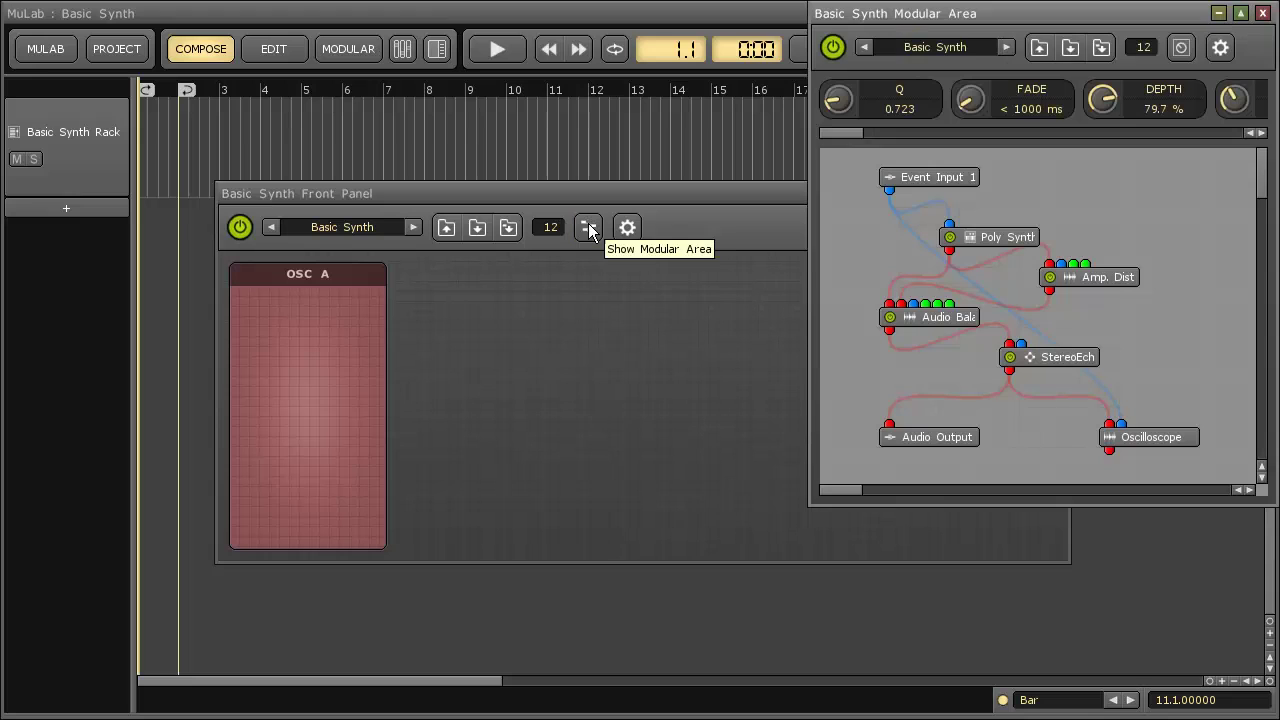
pyautogui.doubleClick(990, 236)
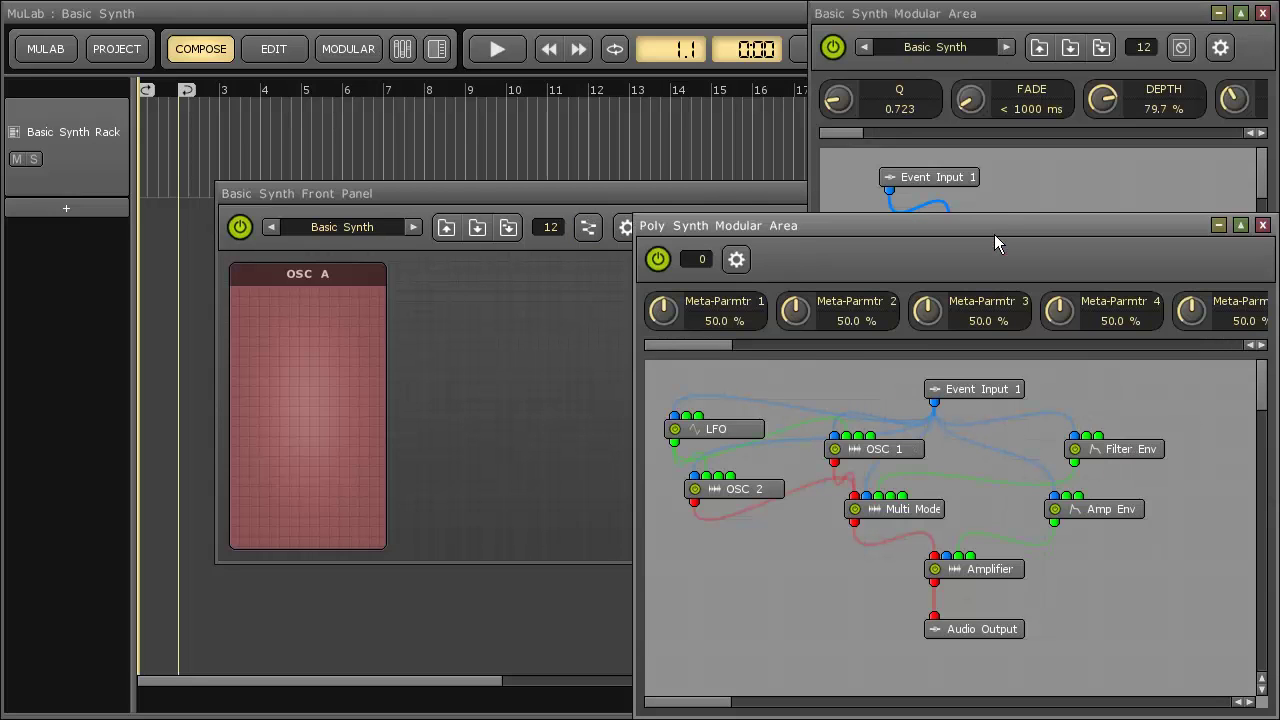
pyautogui.doubleClick(889, 450)
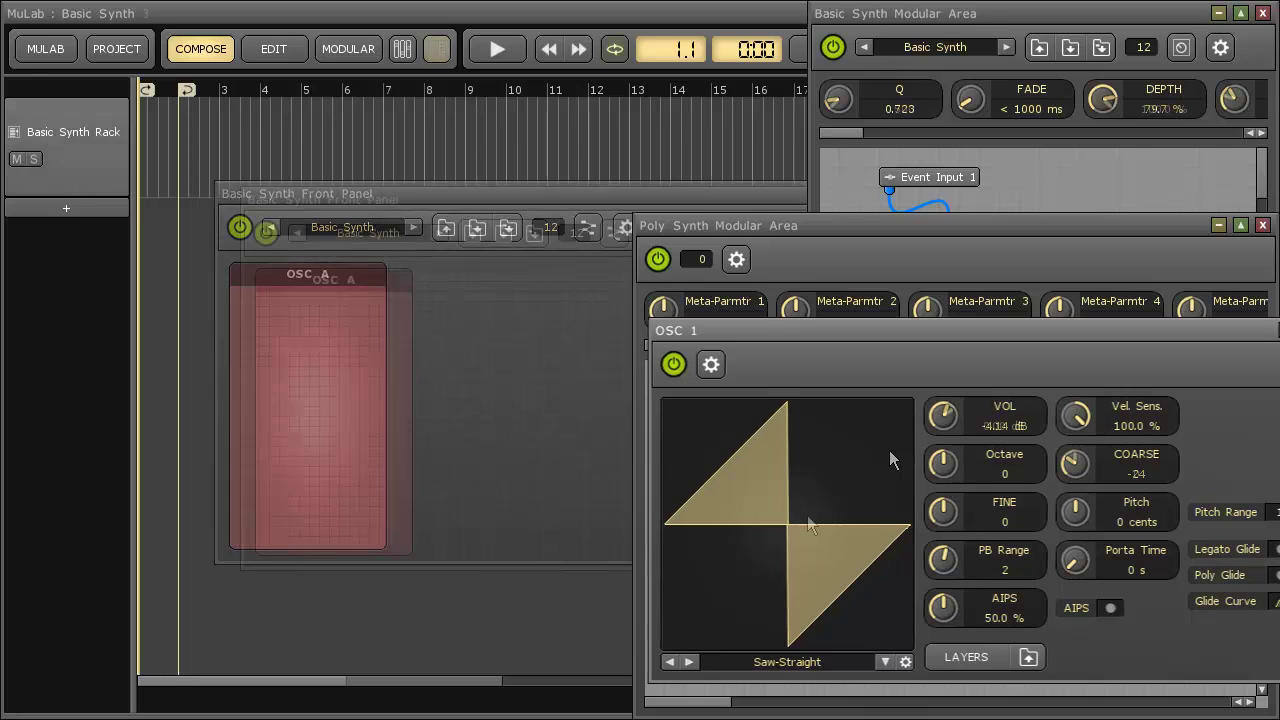
pyautogui.click(734, 427)
pyautogui.moveTo(734, 427); pyautogui.dragTo(877, 625)
pyautogui.moveTo(679, 594); pyautogui.dragTo(822, 408)
pyautogui.moveTo(714, 409); pyautogui.dragTo(837, 420)
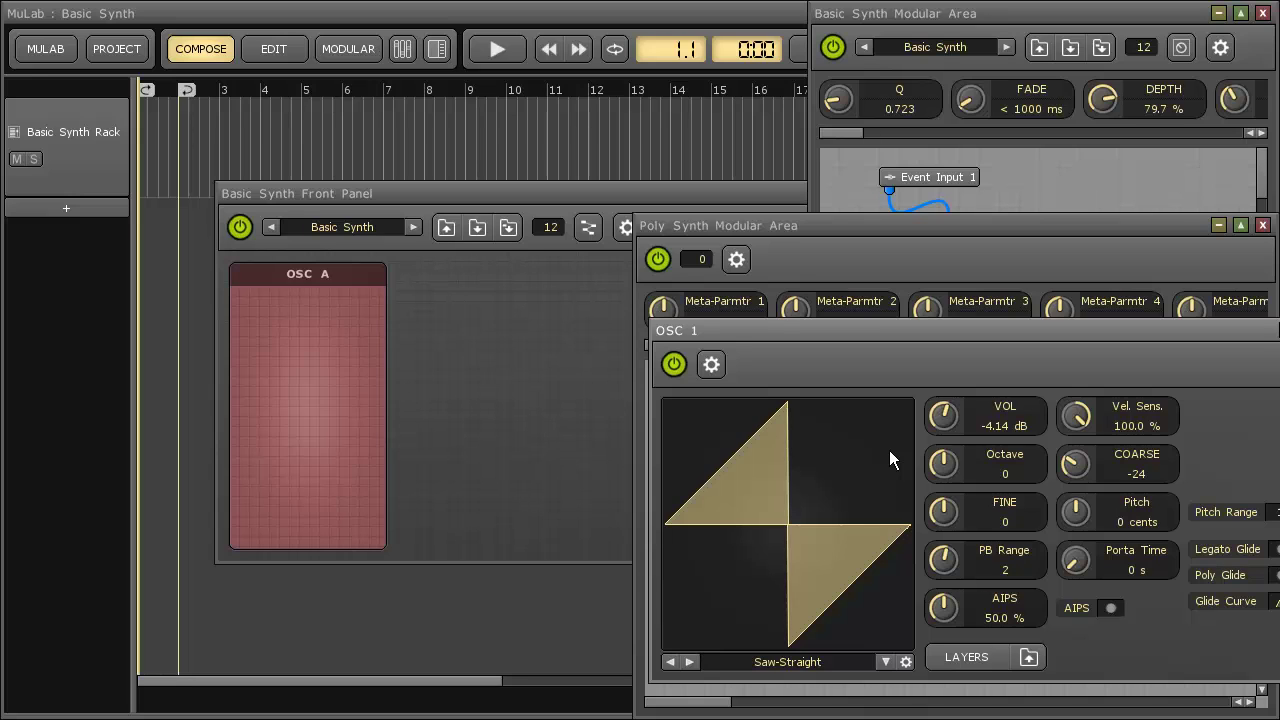
# Step: Add a Waveform Display component for the OSC 1 waveform inside the OSC A frame
pyautogui.rightClick(247, 322)
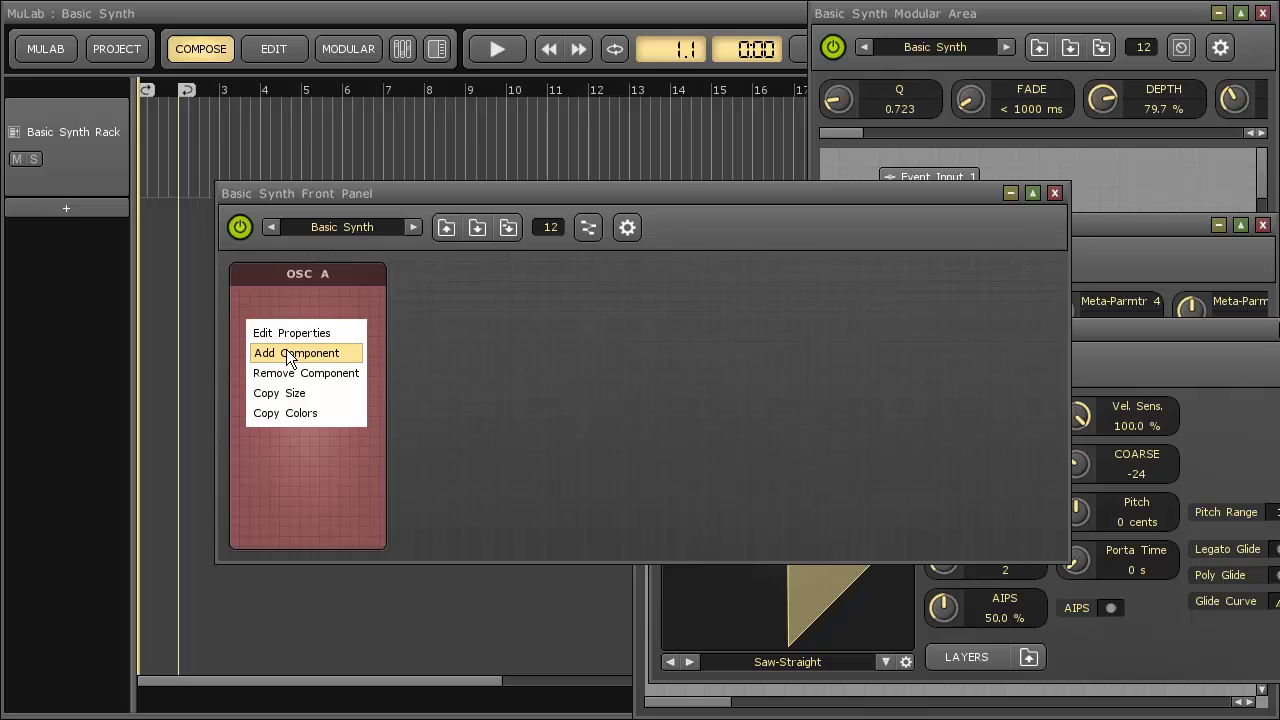
pyautogui.click(286, 351)
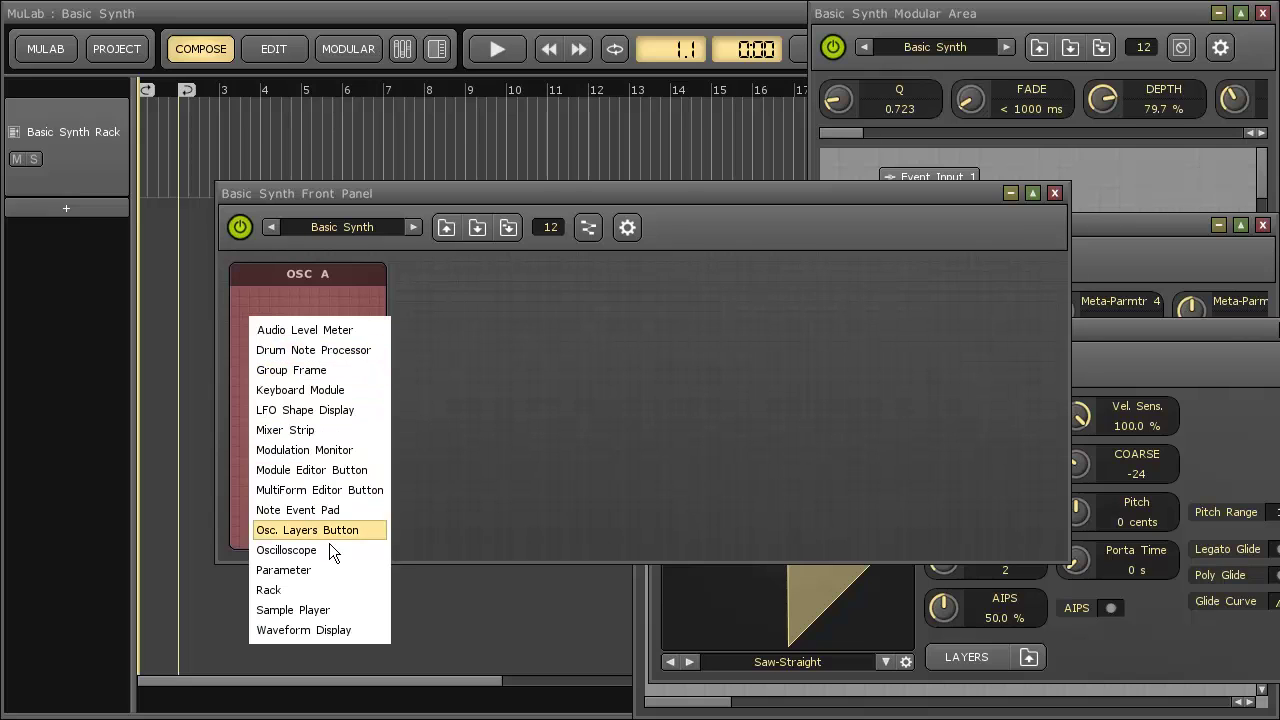
pyautogui.click(328, 628)
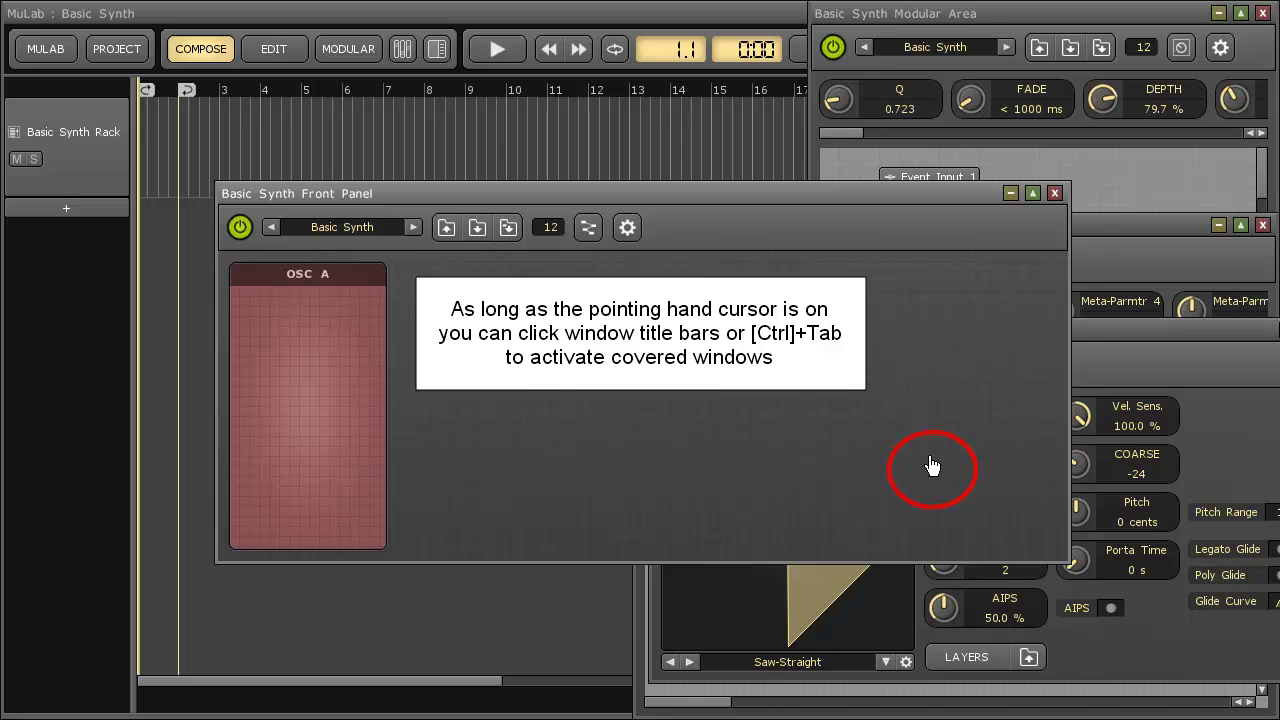
pyautogui.click(1094, 336)
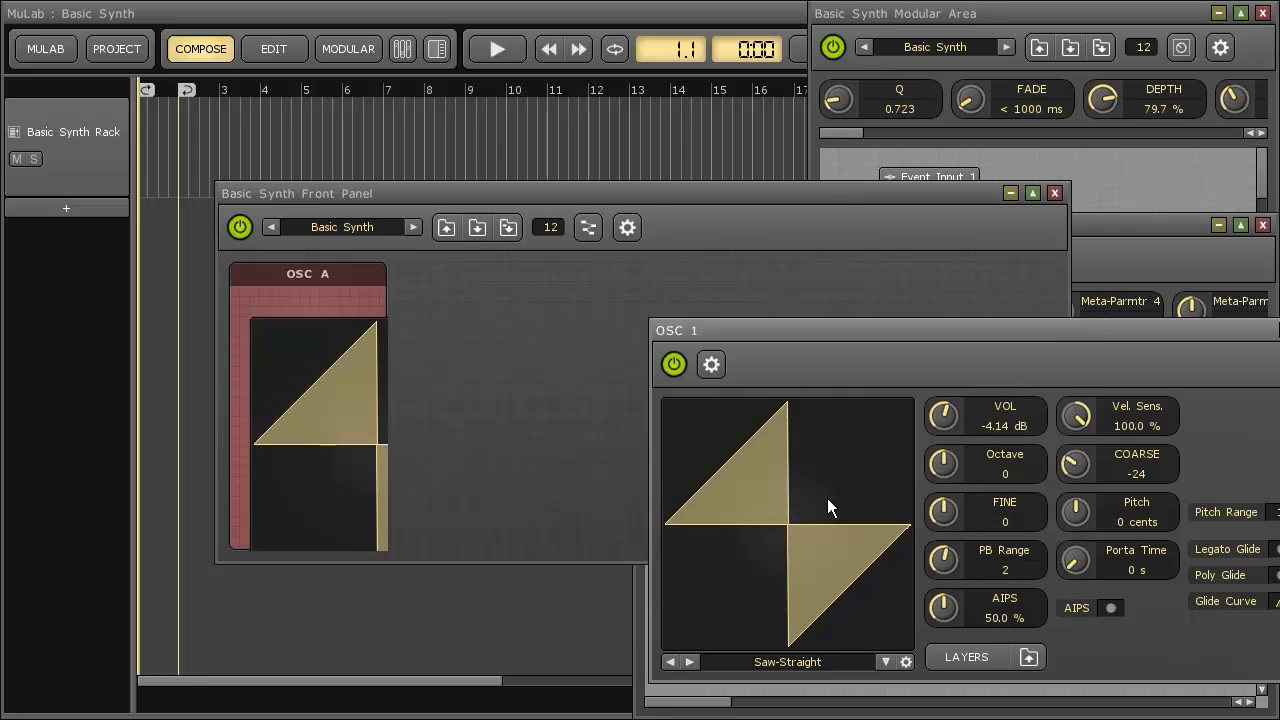
# Step: Set the waveform display's size to 140 × 140
pyautogui.doubleClick(336, 411)
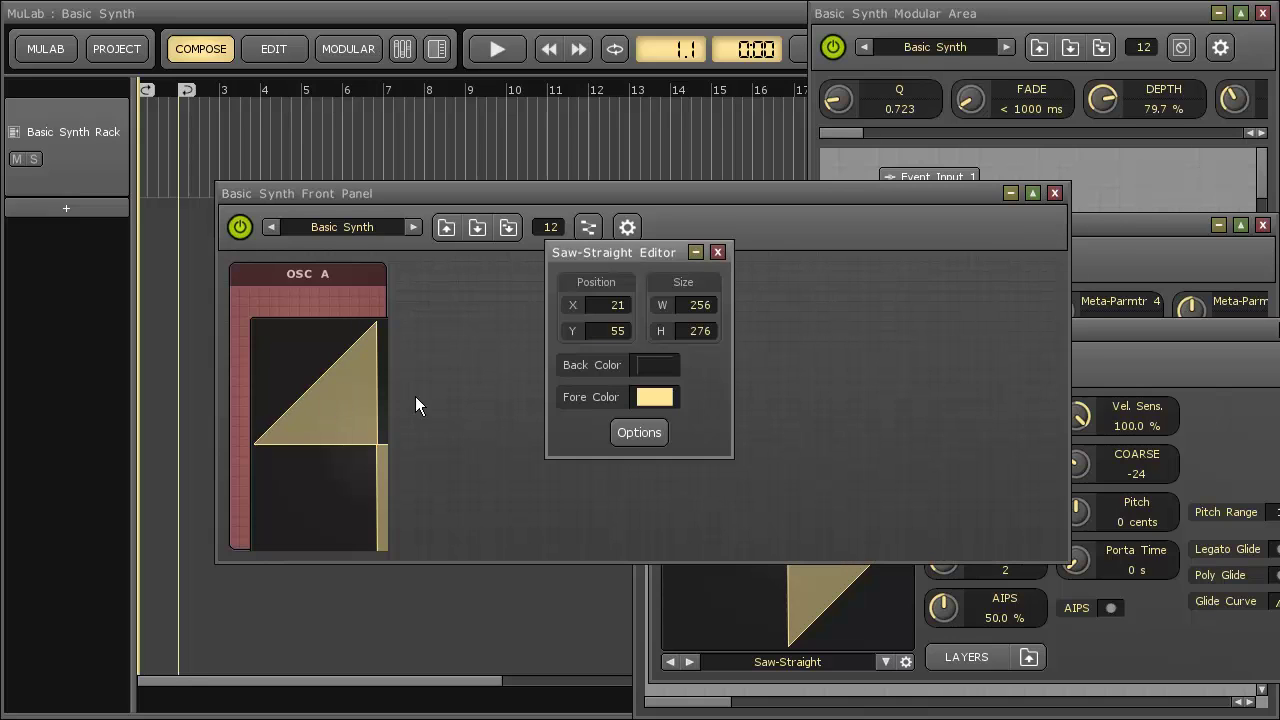
pyautogui.doubleClick(680, 306)
pyautogui.write('140')
pyautogui.press('Return')
pyautogui.doubleClick(699, 330)
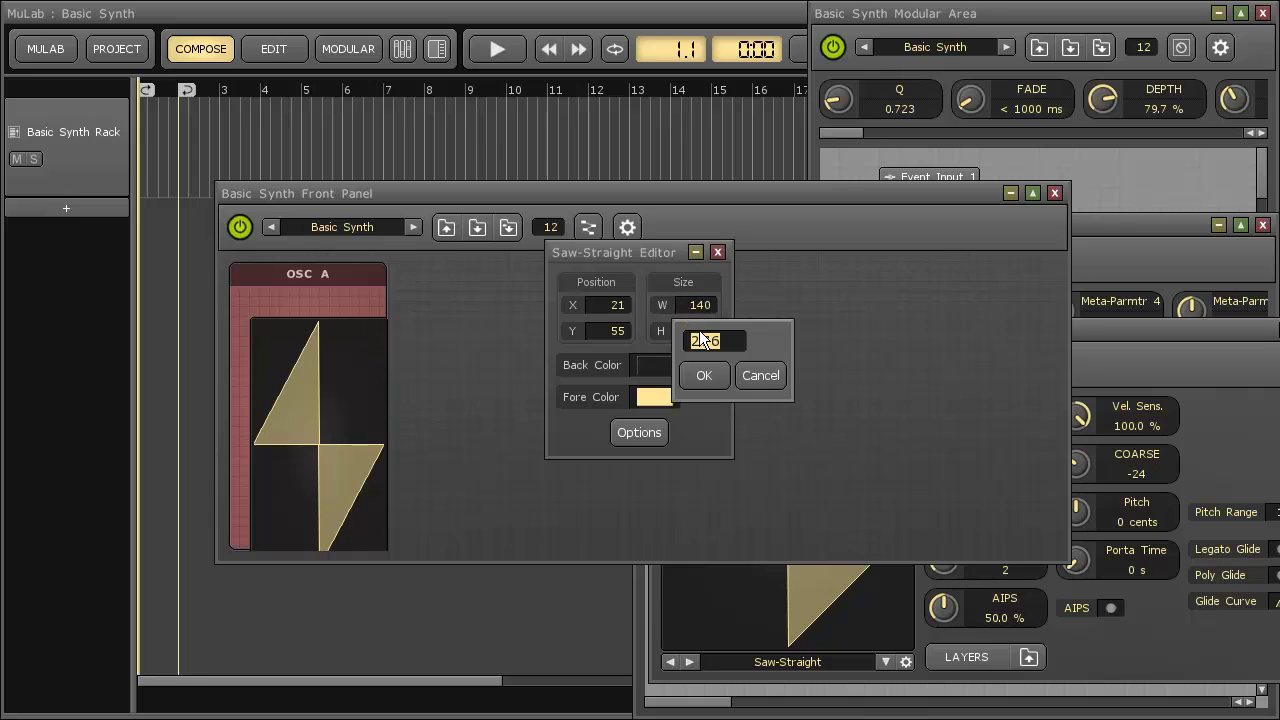
pyautogui.write('140')
pyautogui.press('Return')
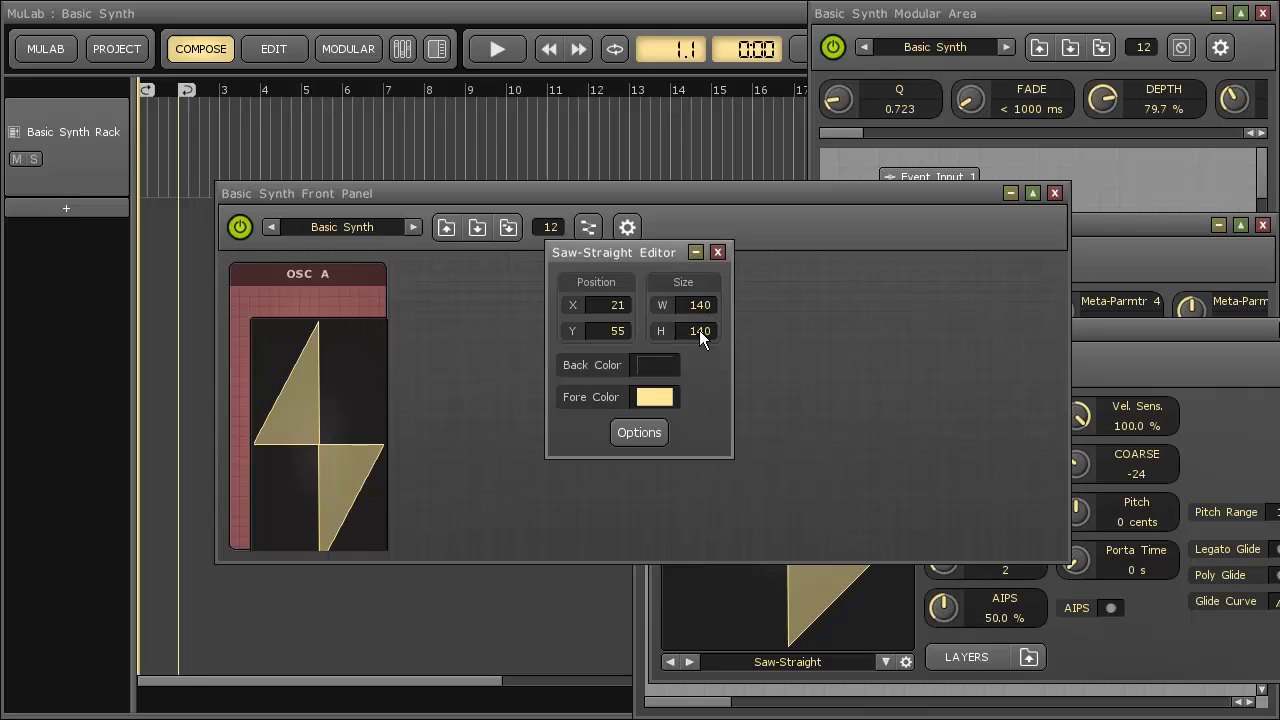
# Step: Set the waveform display's fore color to the preset light red (Hue 255, Sat 150, Lum 160) and center it beneath the OSC A title
pyautogui.click(654, 396)
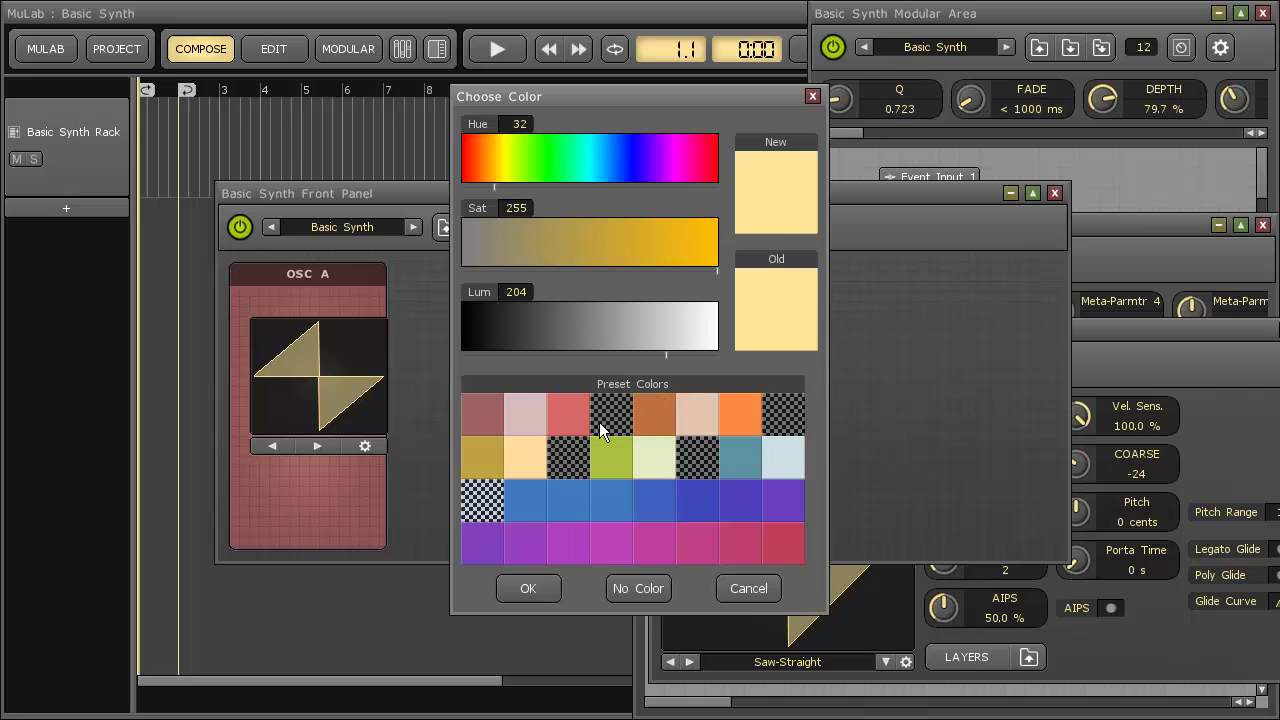
pyautogui.click(564, 415)
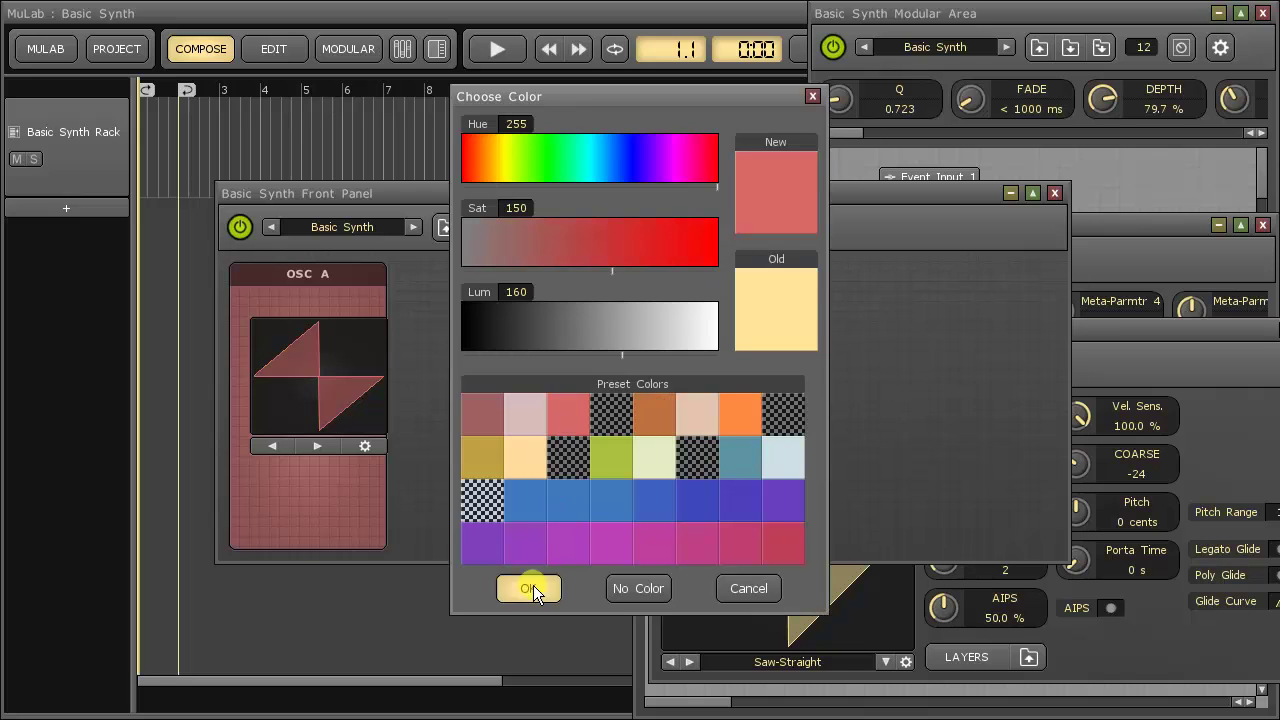
pyautogui.click(533, 587)
pyautogui.moveTo(336, 398); pyautogui.dragTo(322, 356)
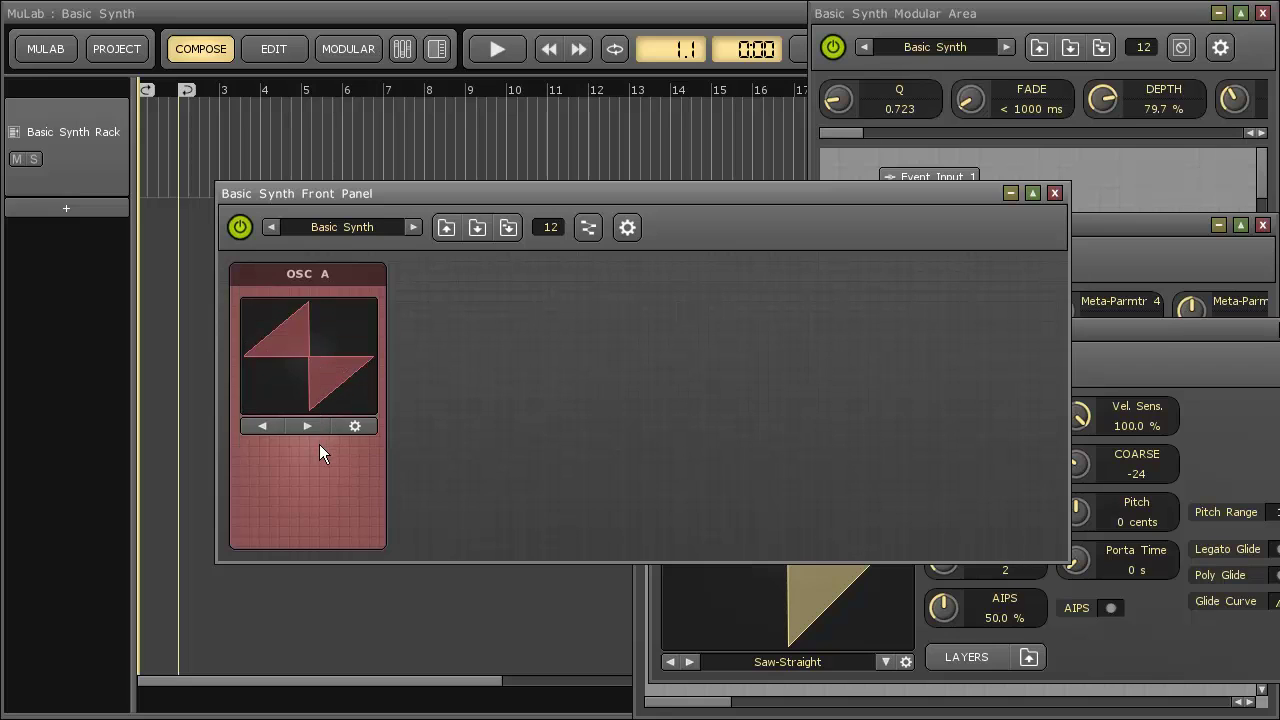
# Step: Add an Osc. Layers Button for OSC 1 and fit it directly below the waveform display at the same width
pyautogui.rightClick(296, 458)
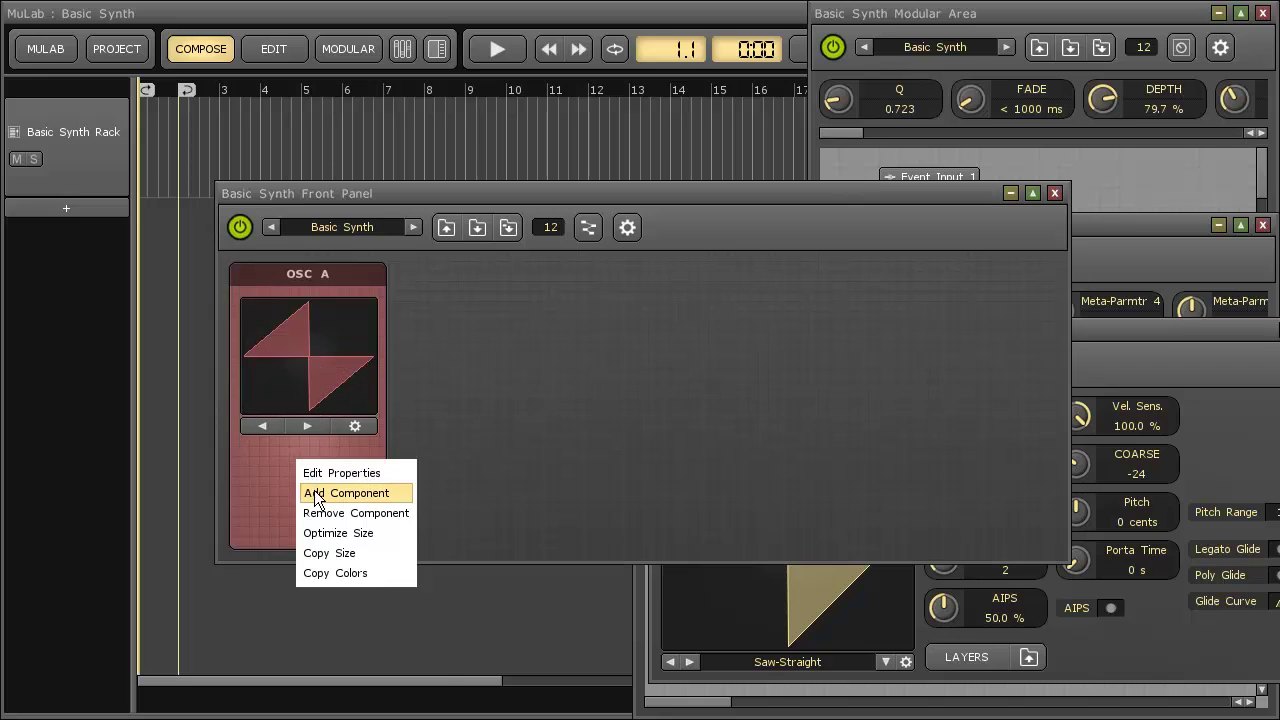
pyautogui.click(314, 491)
pyautogui.click(357, 606)
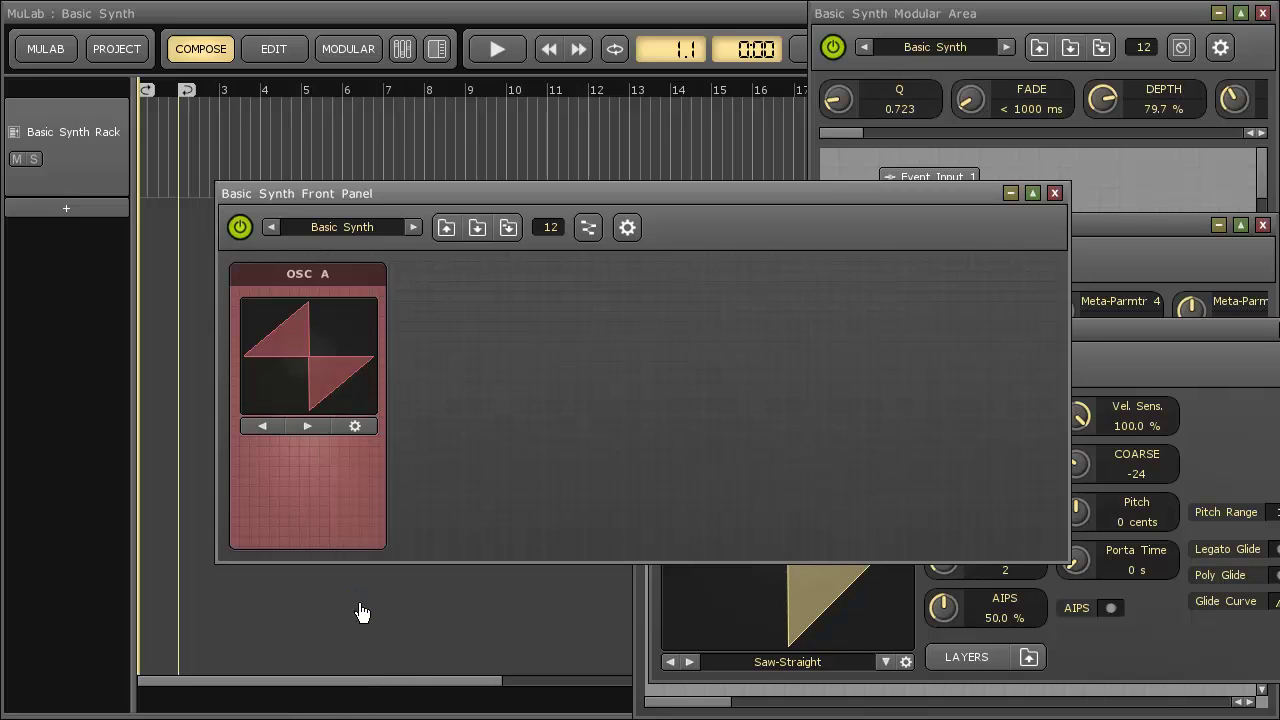
pyautogui.click(978, 658)
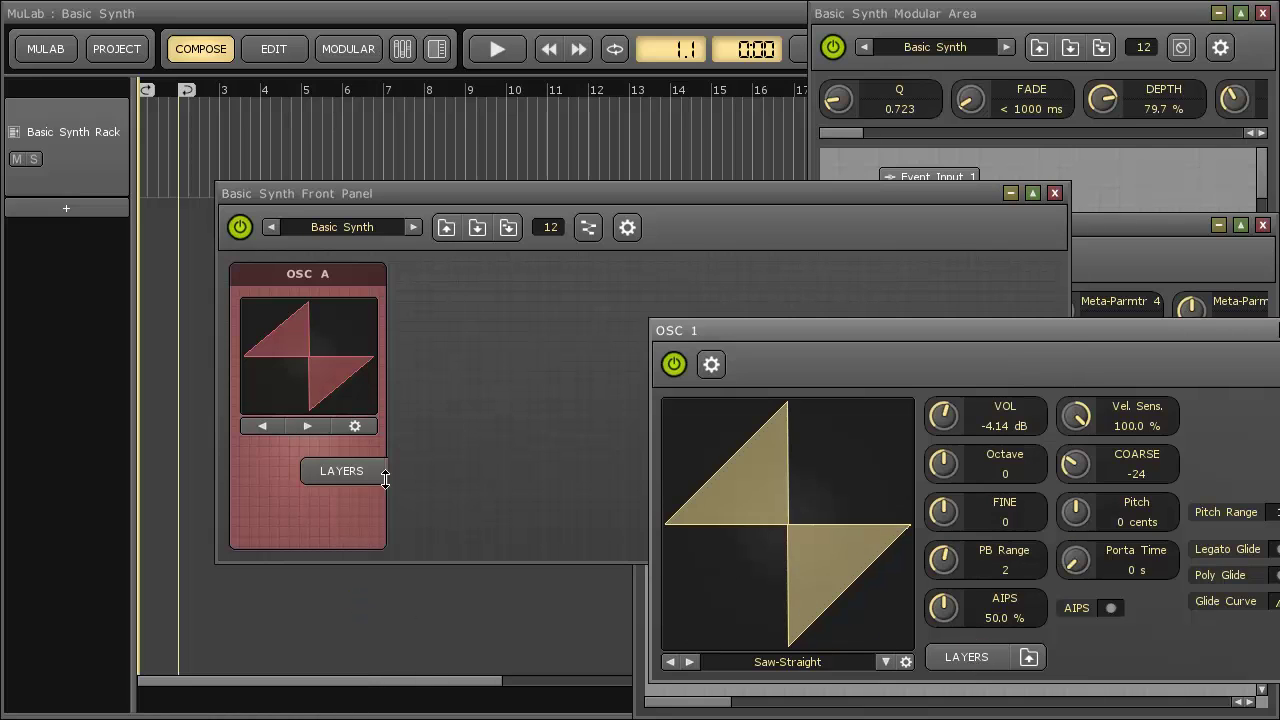
pyautogui.moveTo(385, 479); pyautogui.dragTo(423, 479)
pyautogui.moveTo(342, 470)
pyautogui.mouseDown()
pyautogui.moveTo(285, 458)
pyautogui.moveTo(377, 457)
pyautogui.moveTo(323, 467)
pyautogui.mouseUp()
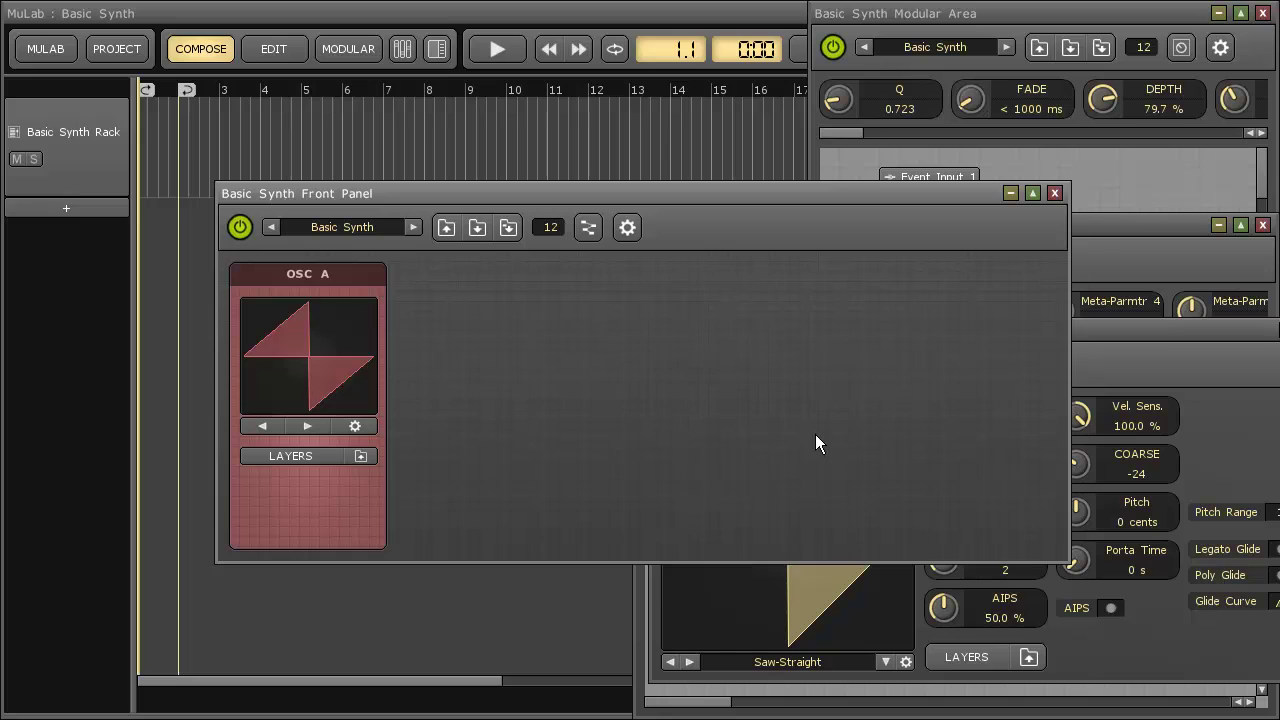
# Step: Add OSC 1's VOL parameter to the lower part of the OSC A frame and set its editor type to Mini Knob
pyautogui.click(1081, 385)
pyautogui.moveTo(1002, 406); pyautogui.dragTo(322, 496)
pyautogui.doubleClick(329, 503)
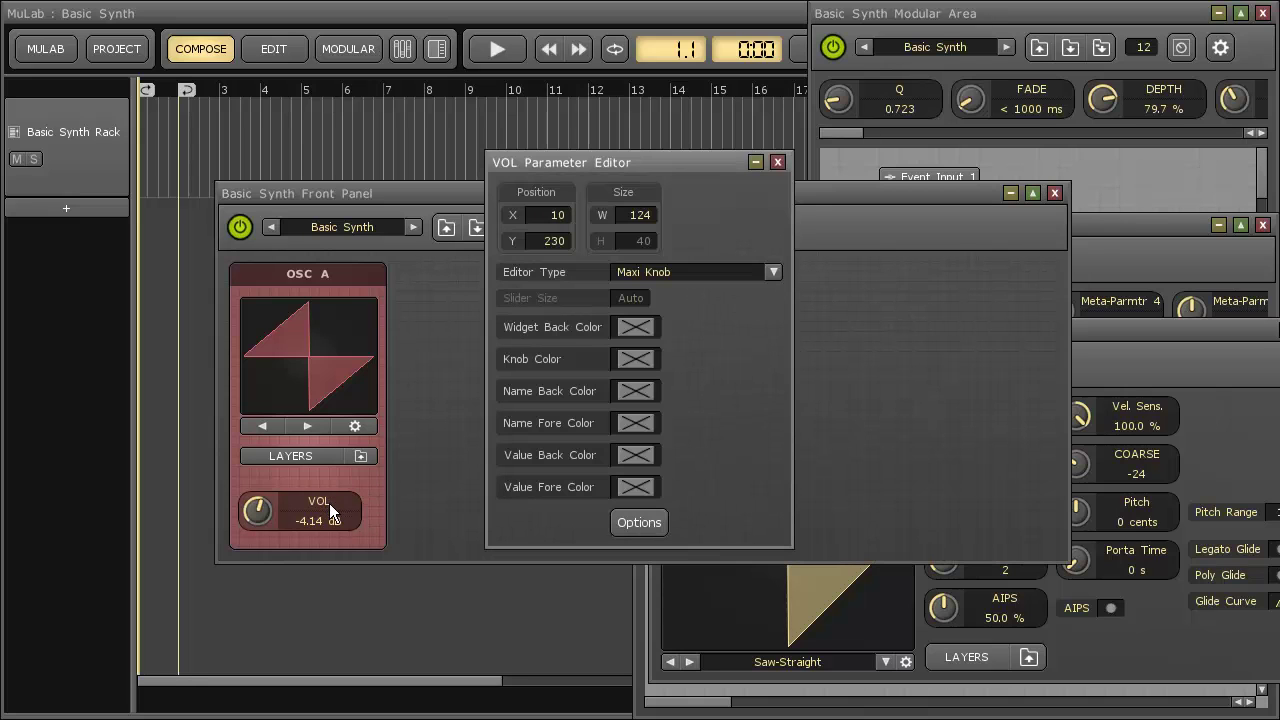
pyautogui.scroll(1, 700, 272)
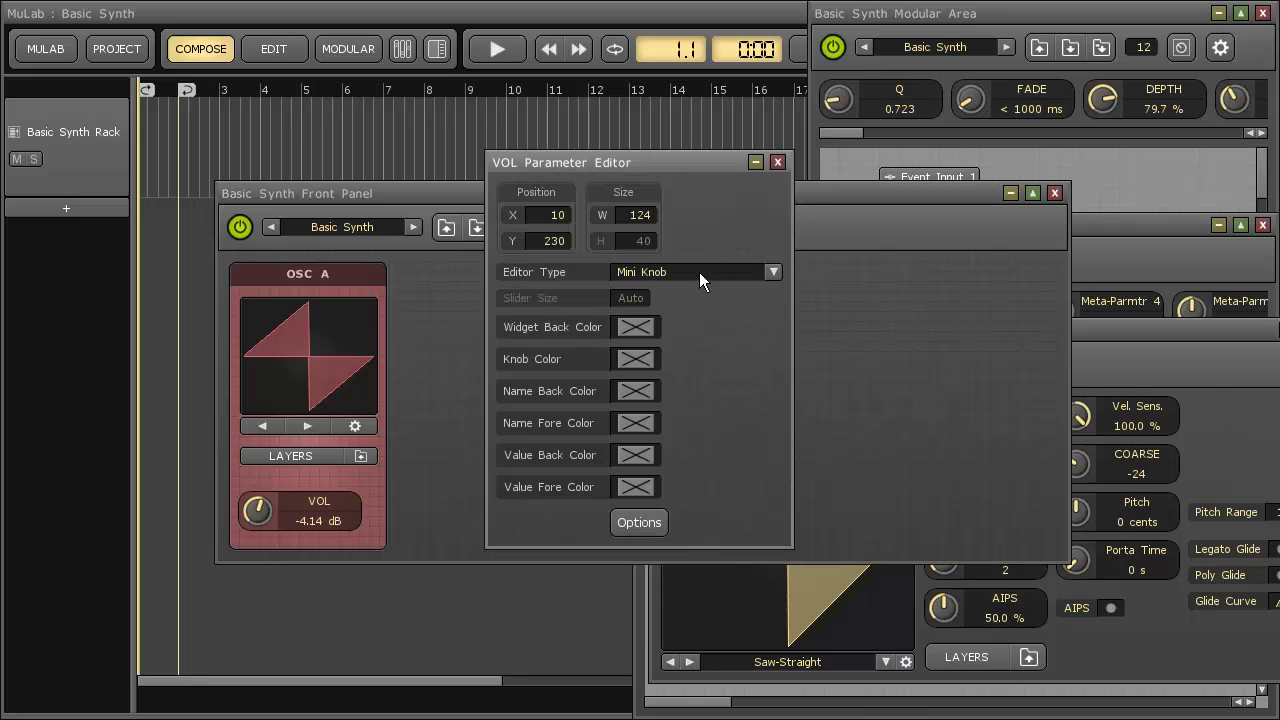
# Step: Set the VOL knob's size to 60 × 60 and place it just below the left end of the LAYERS button
pyautogui.doubleClick(647, 217)
pyautogui.write('6')
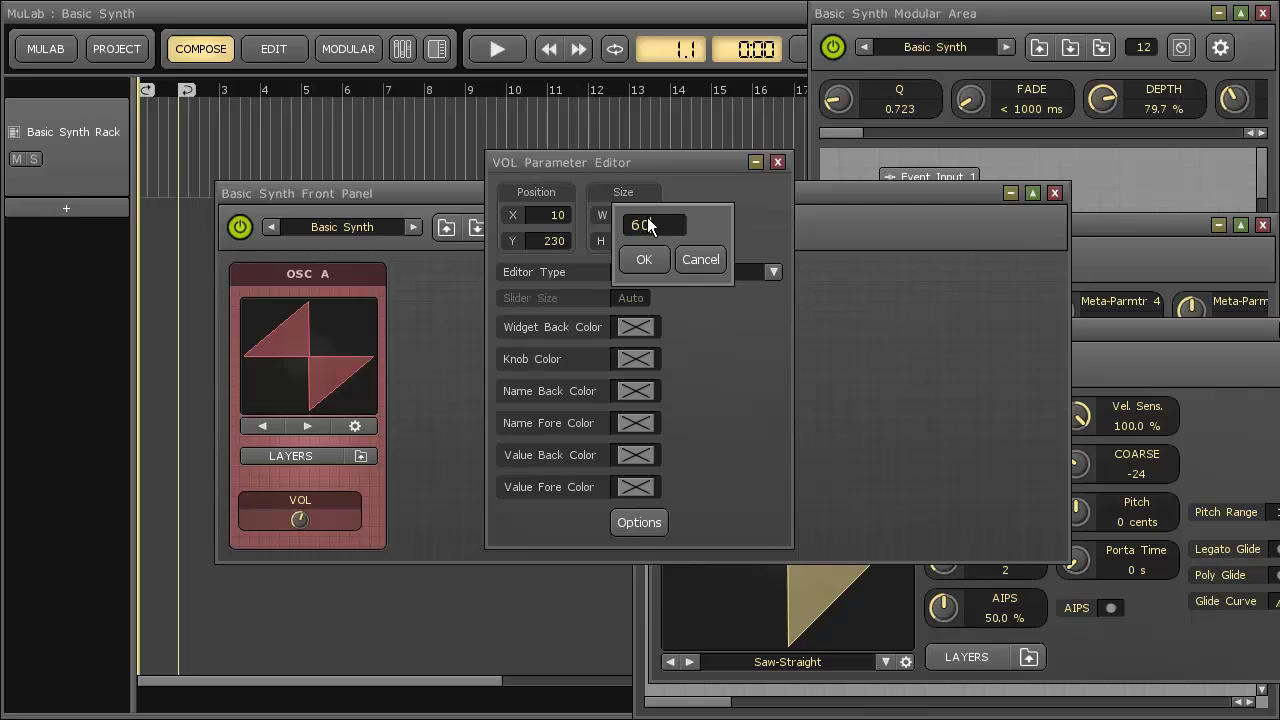
pyautogui.write('0')
pyautogui.press('Return')
pyautogui.doubleClick(638, 240)
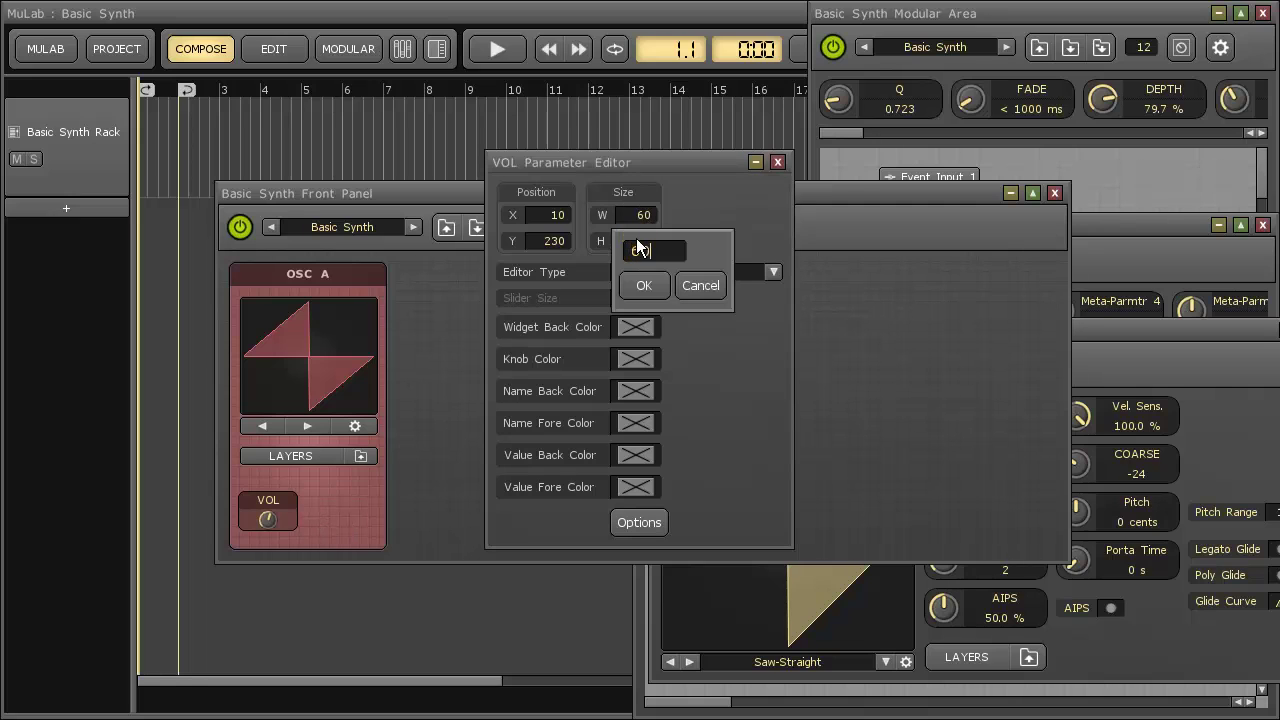
pyautogui.write('60')
pyautogui.press('Return')
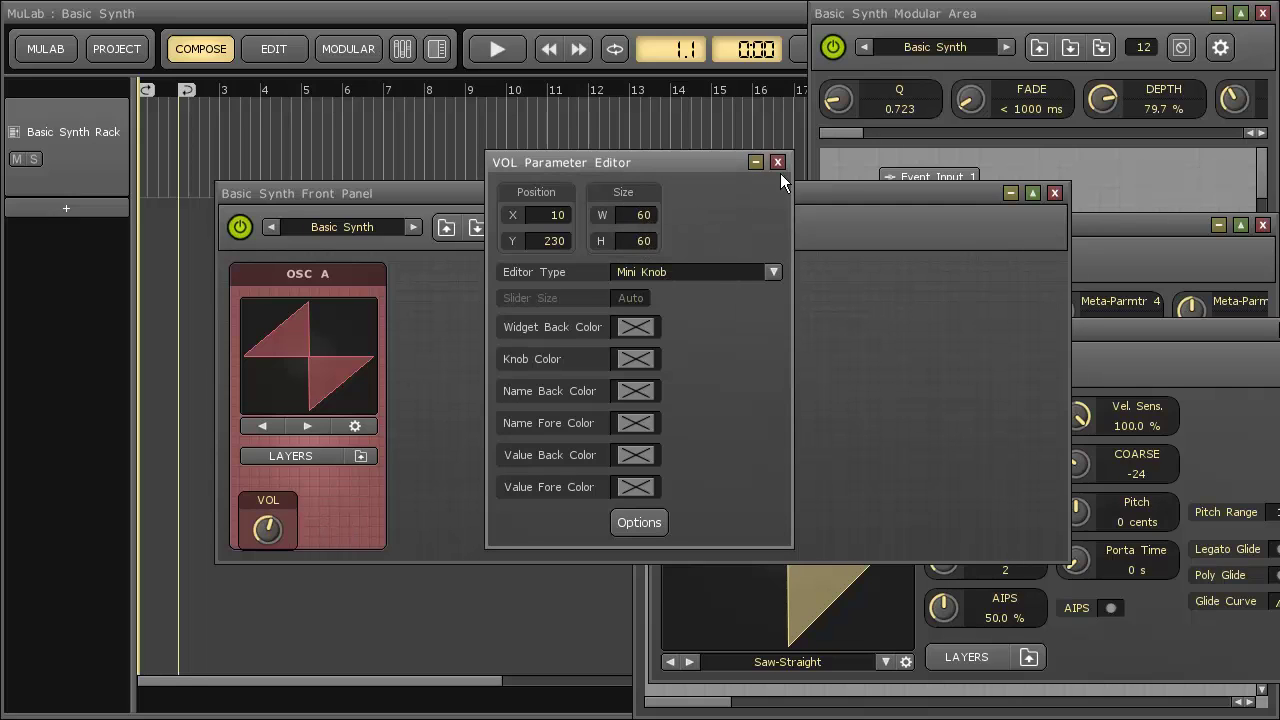
pyautogui.click(778, 164)
pyautogui.click(274, 526)
pyautogui.moveTo(274, 526)
pyautogui.mouseDown()
pyautogui.moveTo(276, 509)
pyautogui.moveTo(290, 514)
pyautogui.moveTo(271, 515)
pyautogui.mouseUp()
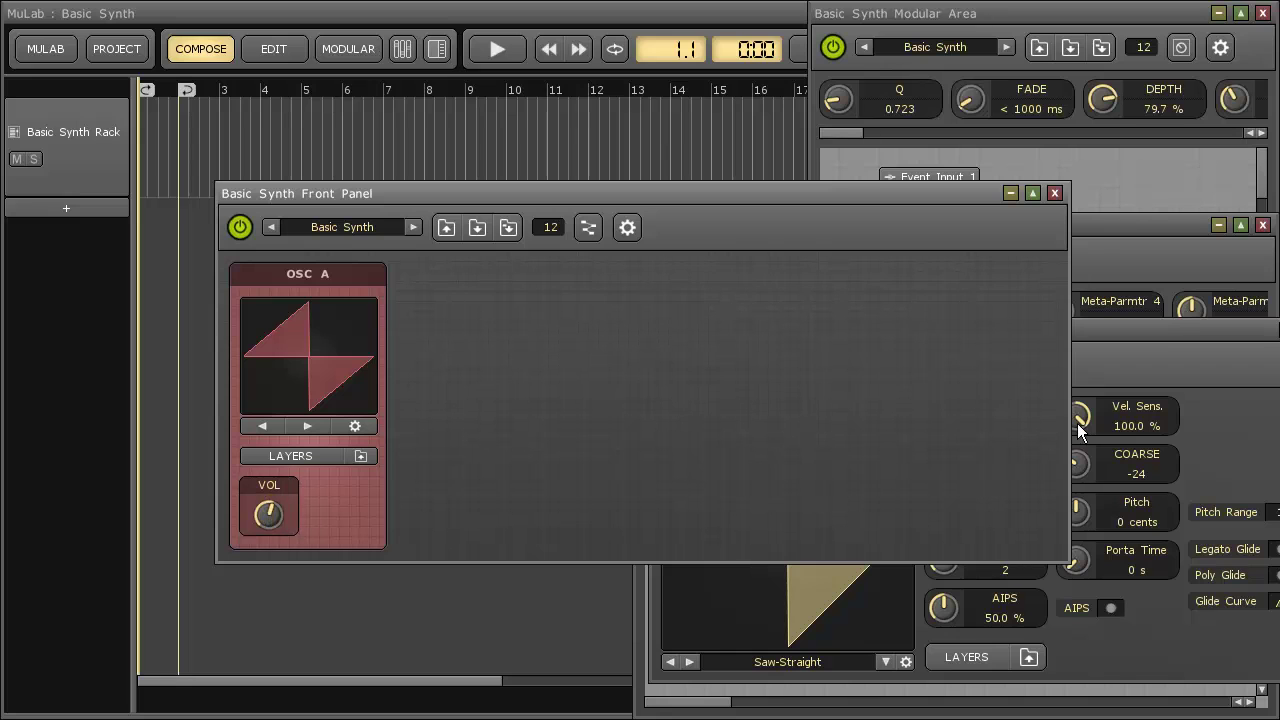
# Step: Add OSC 1's COARSE parameter to the lower part of the OSC A frame as a Mini Knob
pyautogui.click(1132, 459)
pyautogui.moveTo(1132, 459); pyautogui.dragTo(384, 506)
pyautogui.doubleClick(369, 512)
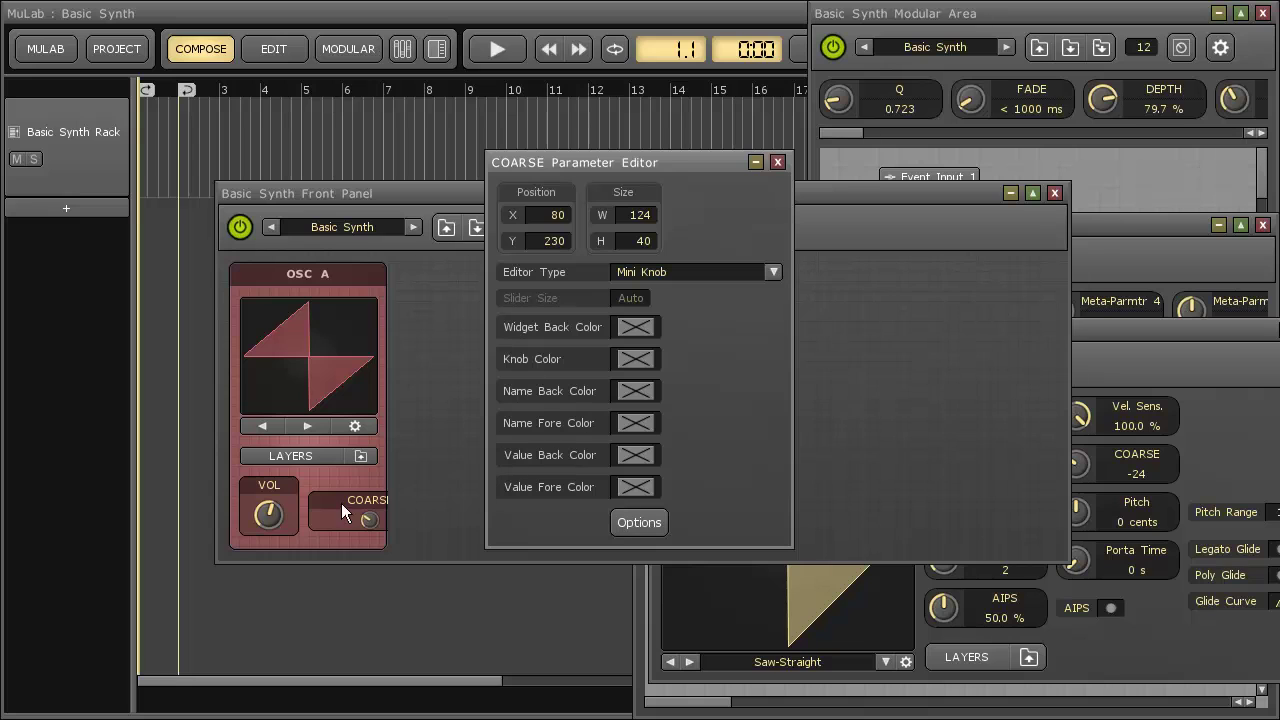
# Step: Copy the VOL knob's size to the COARSE knob and place it level with VOL, just below the right end of the LAYERS button
pyautogui.rightClick(273, 513)
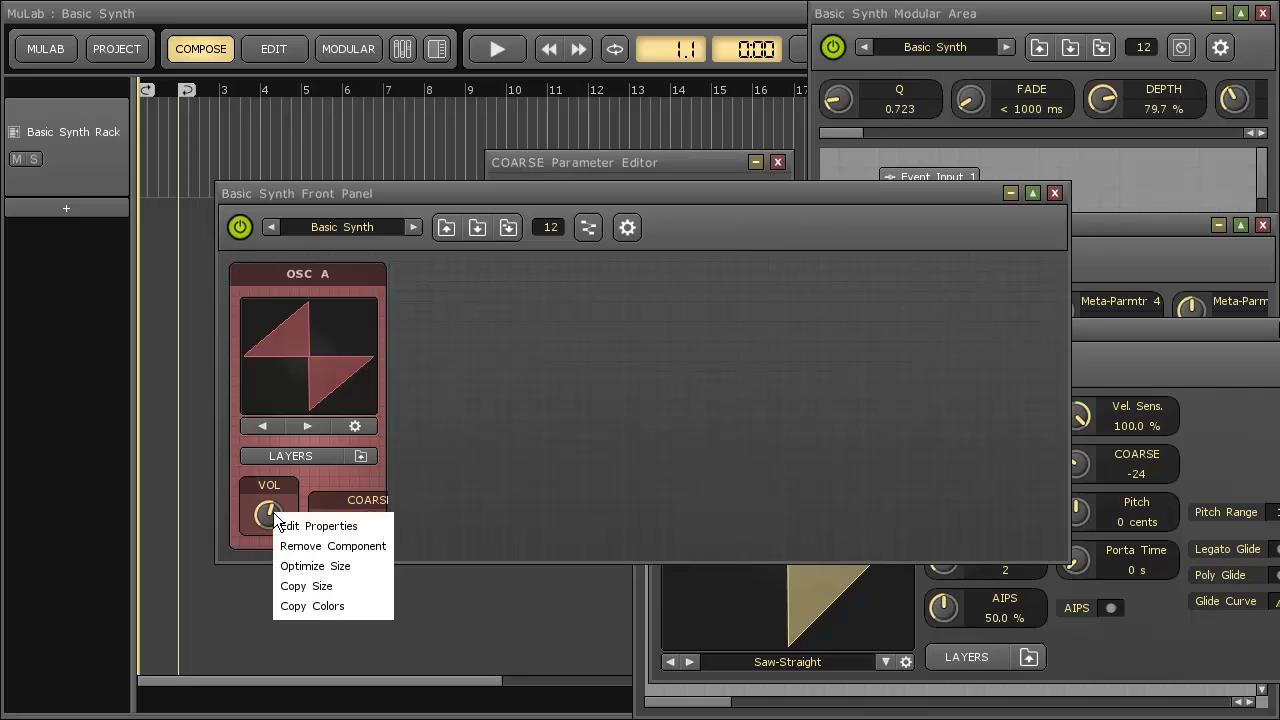
pyautogui.click(306, 586)
pyautogui.rightClick(343, 517)
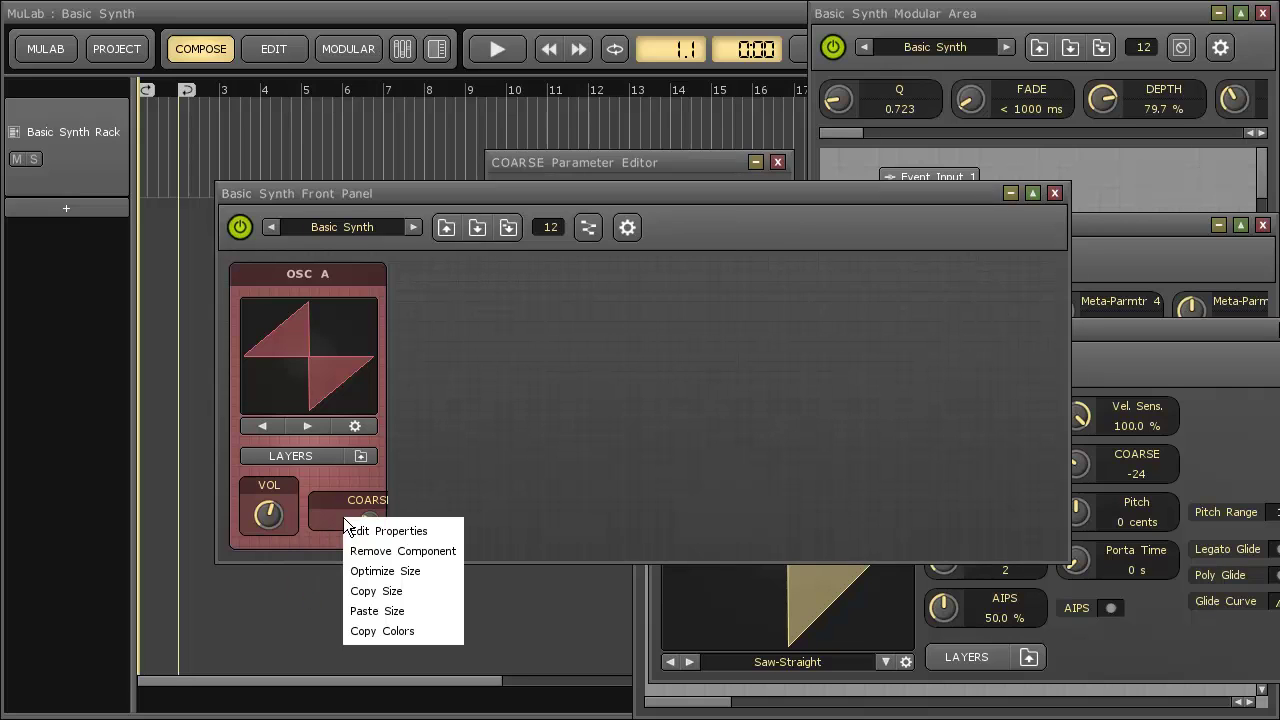
pyautogui.click(357, 607)
pyautogui.moveTo(336, 532); pyautogui.dragTo(345, 517)
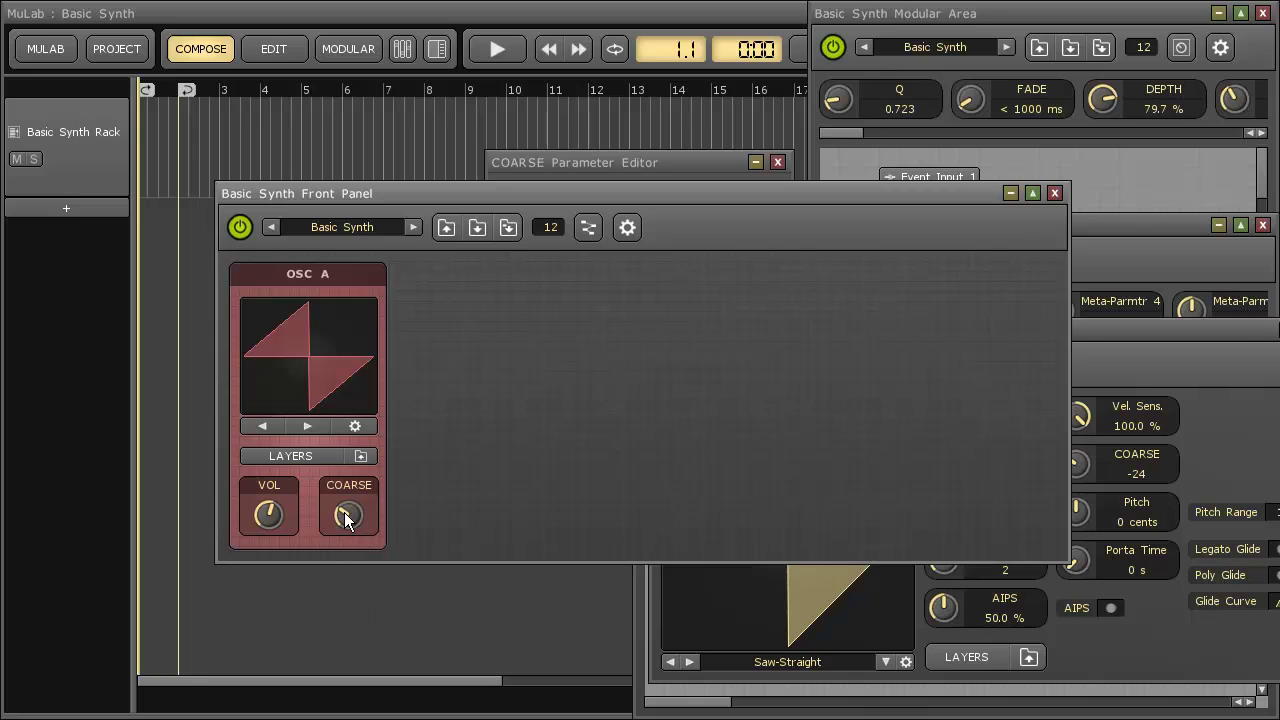
# Step: Add a second Group Frame beside OSC A and size it to 160 × 290, matching the OSC A frame
pyautogui.rightClick(436, 341)
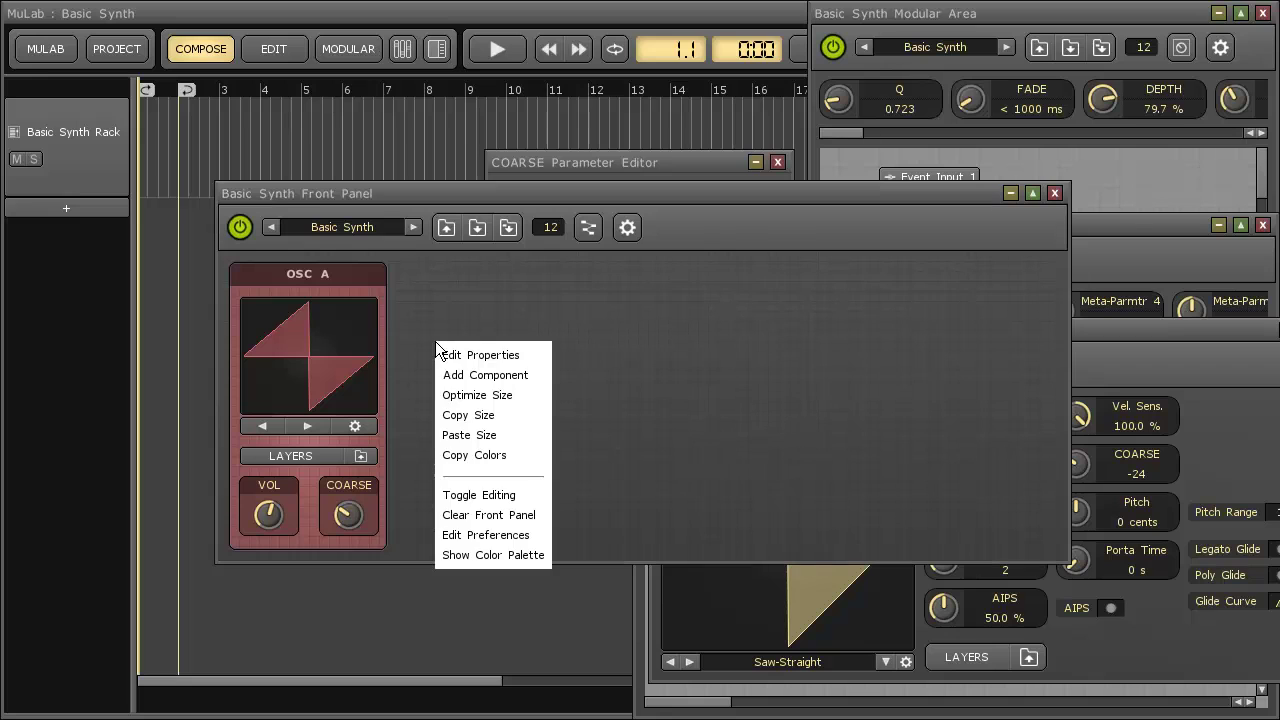
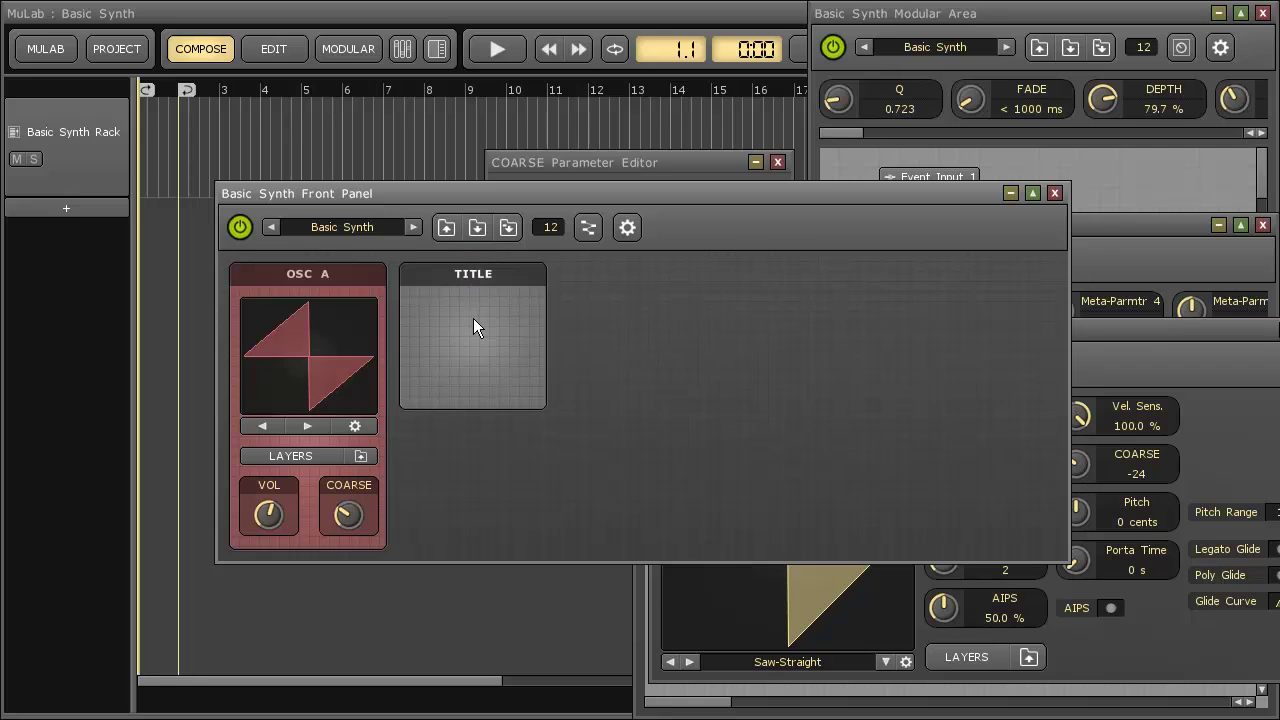
pyautogui.moveTo(445, 406); pyautogui.dragTo(446, 548)
pyautogui.moveTo(545, 412); pyautogui.dragTo(556, 412)
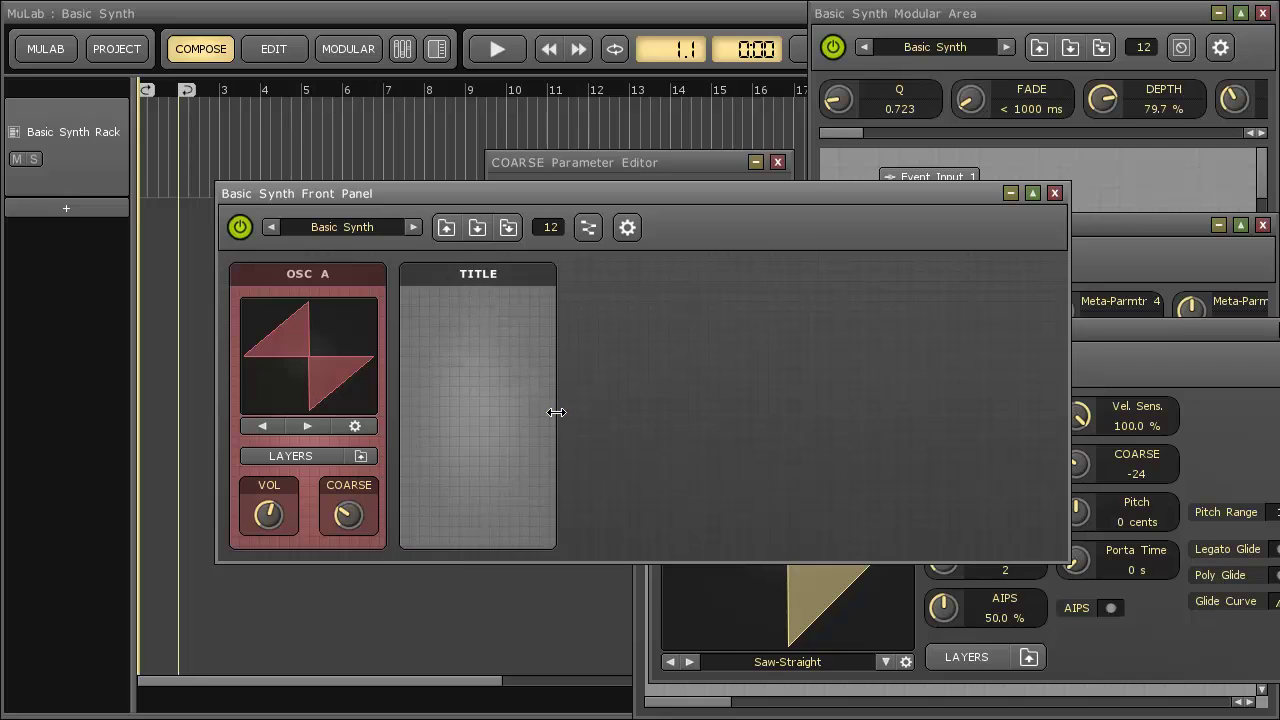
# Step: Title the new group frame OSC B and set its frame color to the same muted red preset as OSC A
pyautogui.doubleClick(468, 274)
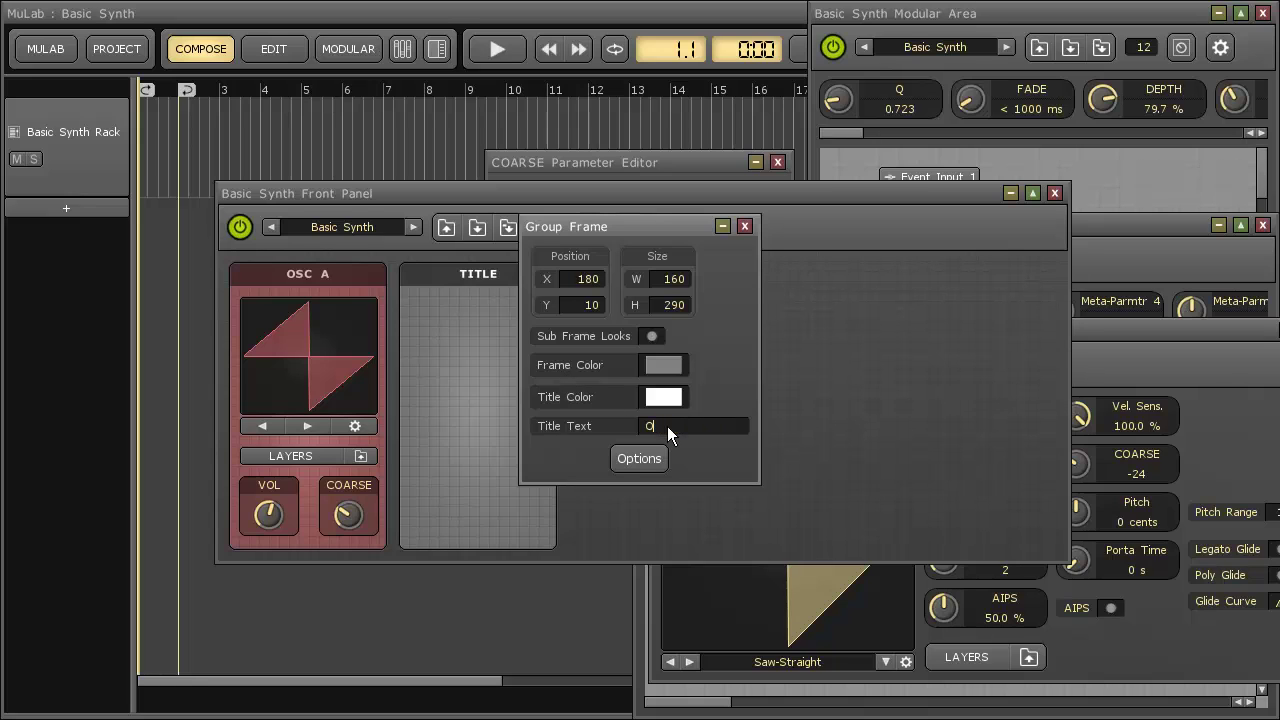
pyautogui.press('Return')
pyautogui.click(656, 365)
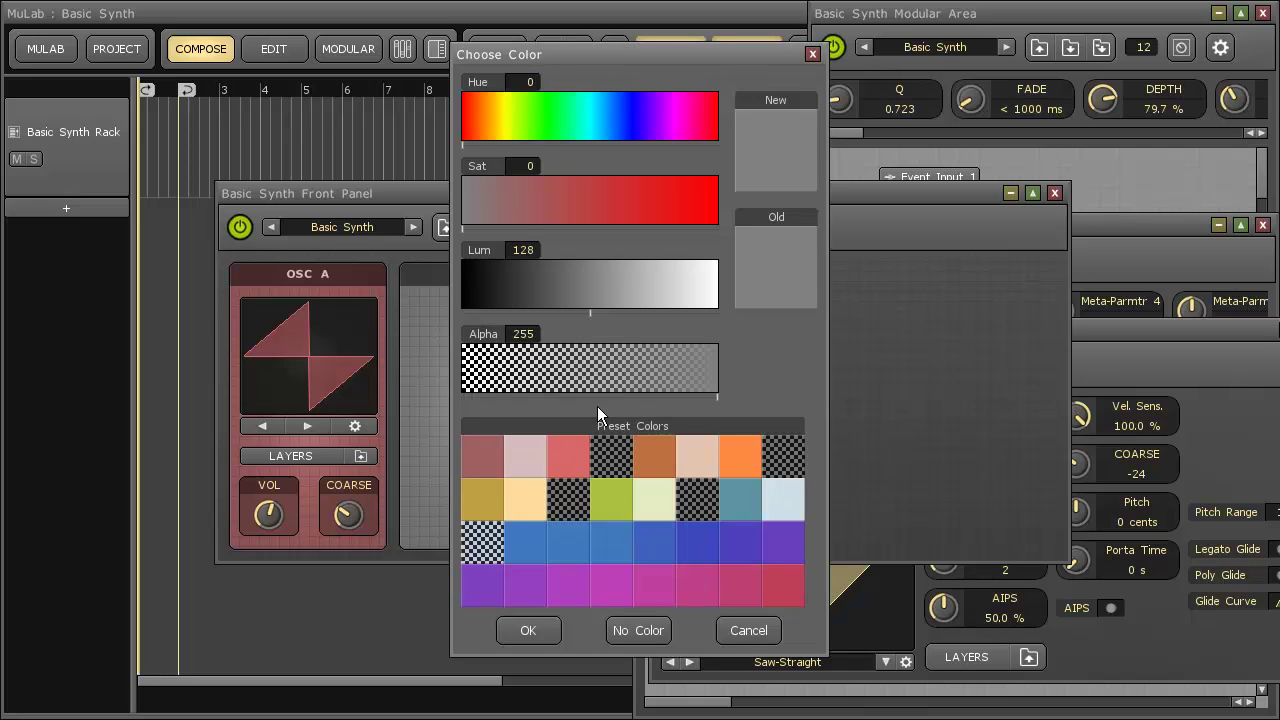
pyautogui.click(483, 452)
pyautogui.click(542, 629)
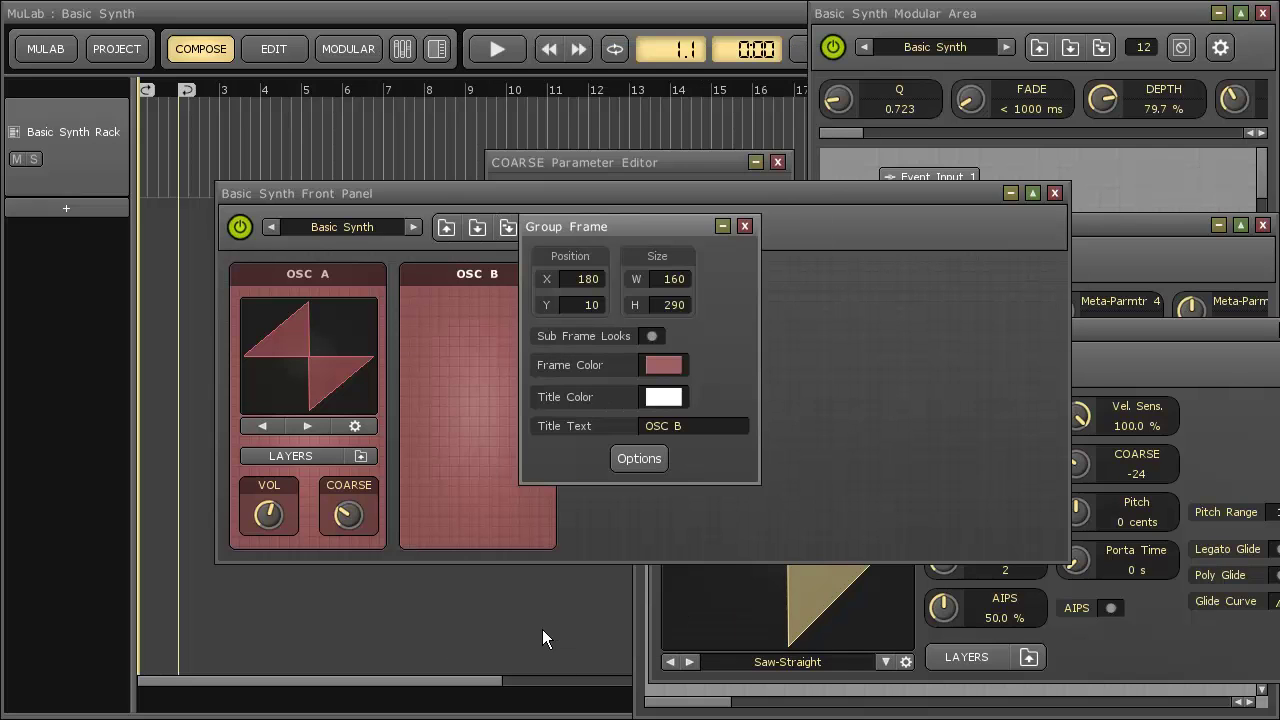
# Step: Set the OSC B frame's title color to the preset pale pink (Hue 255, Sat 63, Lum 202)
pyautogui.click(664, 399)
pyautogui.click(527, 458)
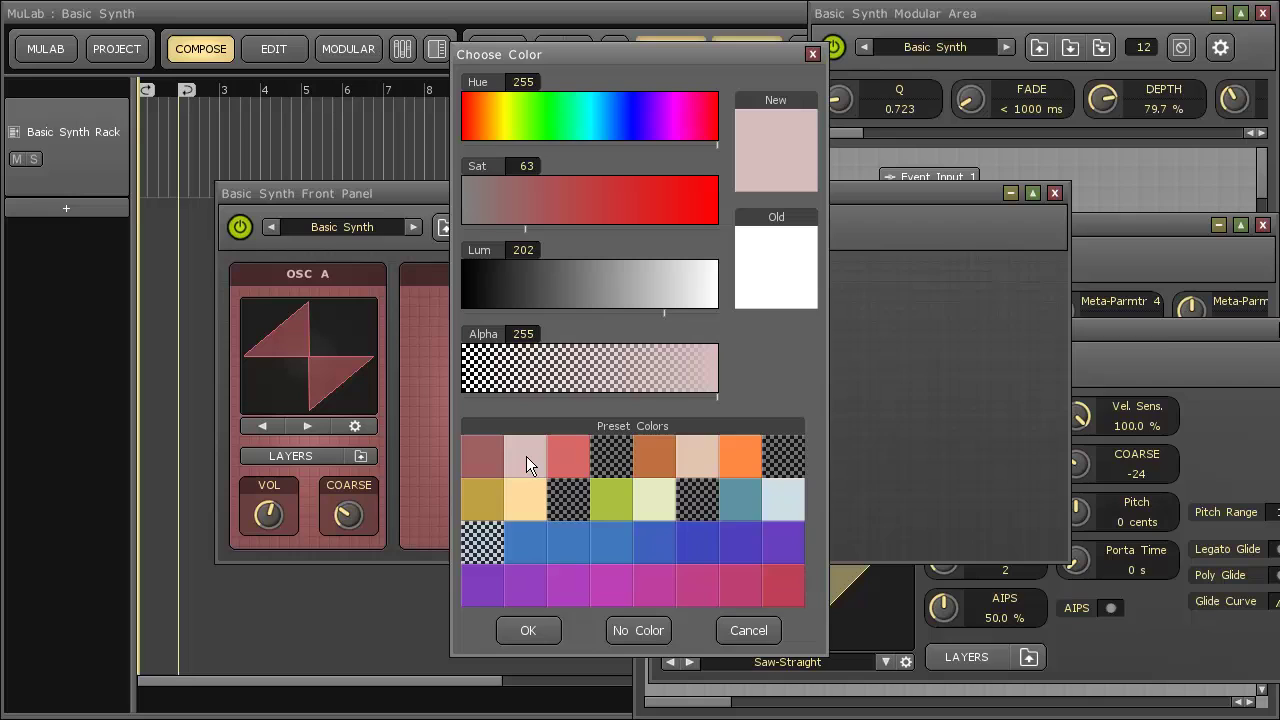
pyautogui.click(547, 631)
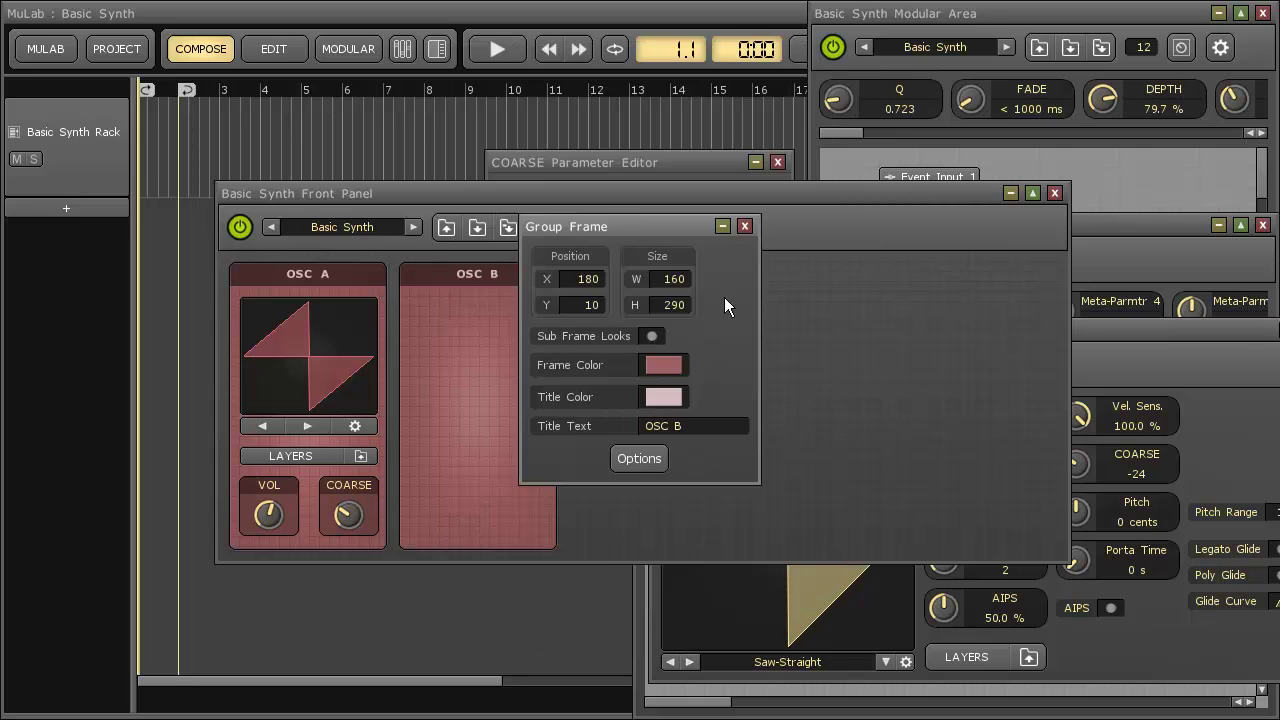
pyautogui.click(743, 227)
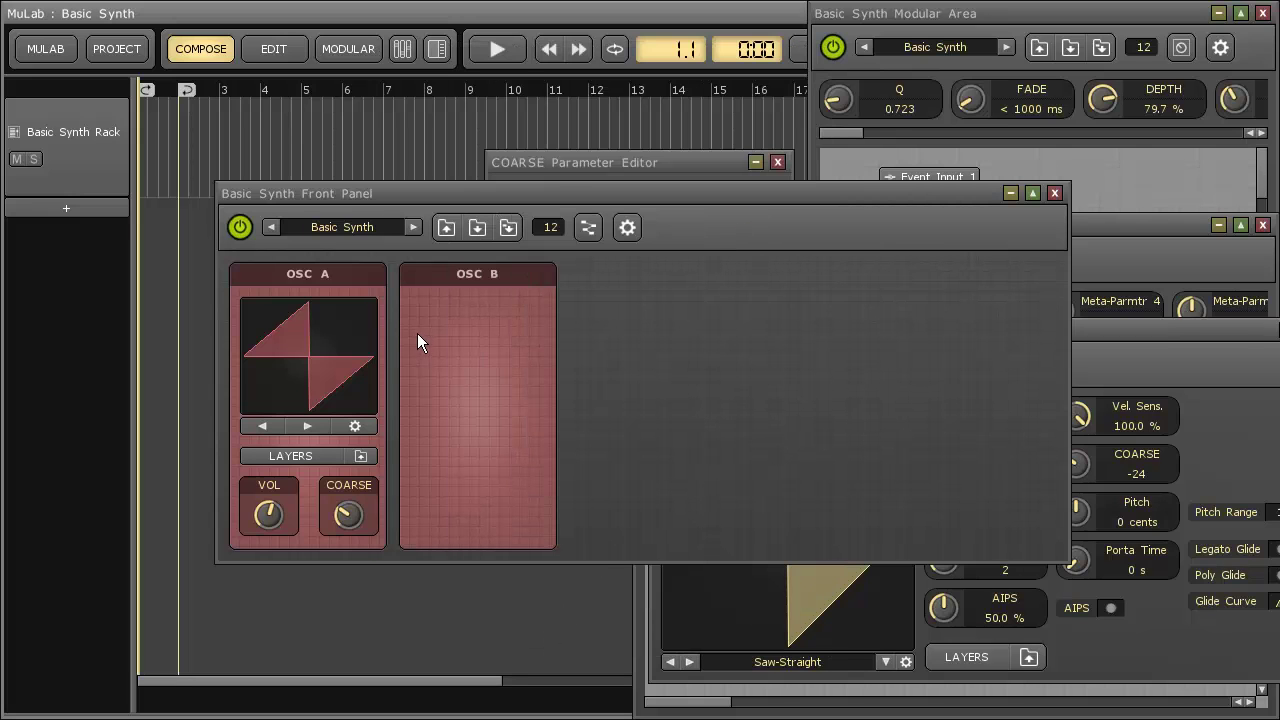
# Step: Open the OSC 2 module's editor from the Poly Synth Modular Area
pyautogui.click(1277, 428)
pyautogui.press('Escape')
pyautogui.click(1202, 418)
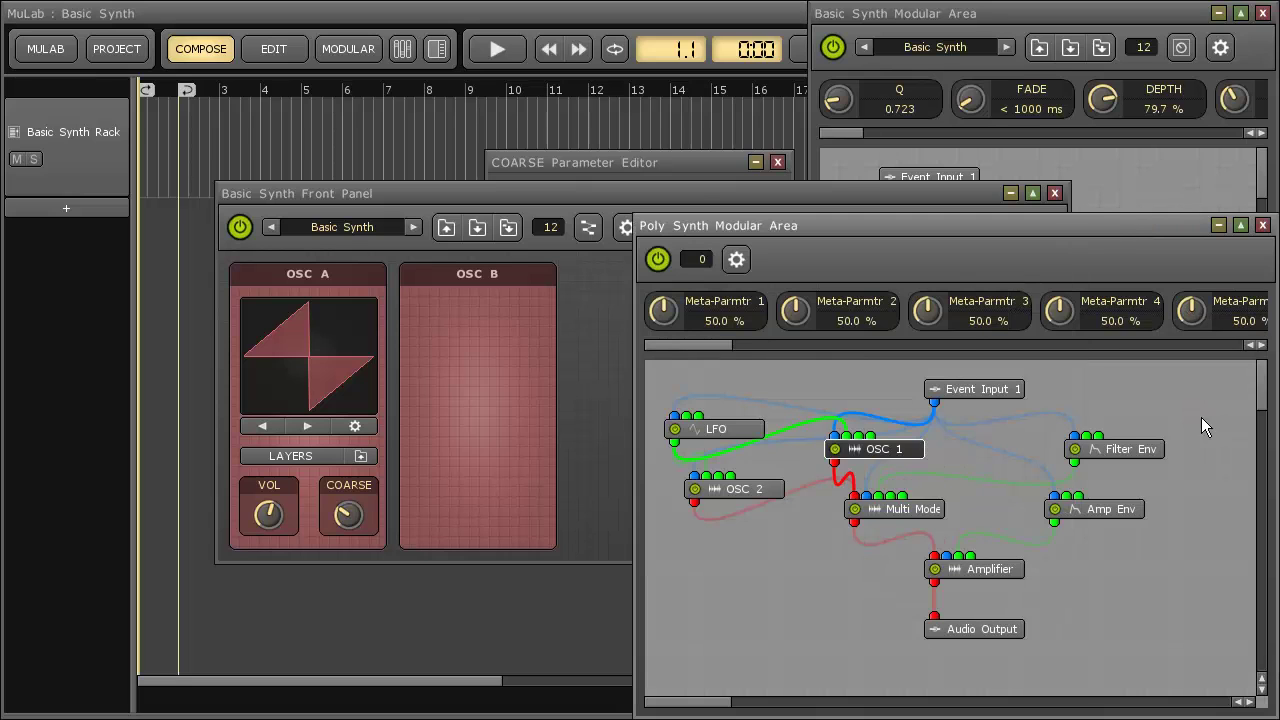
pyautogui.doubleClick(764, 488)
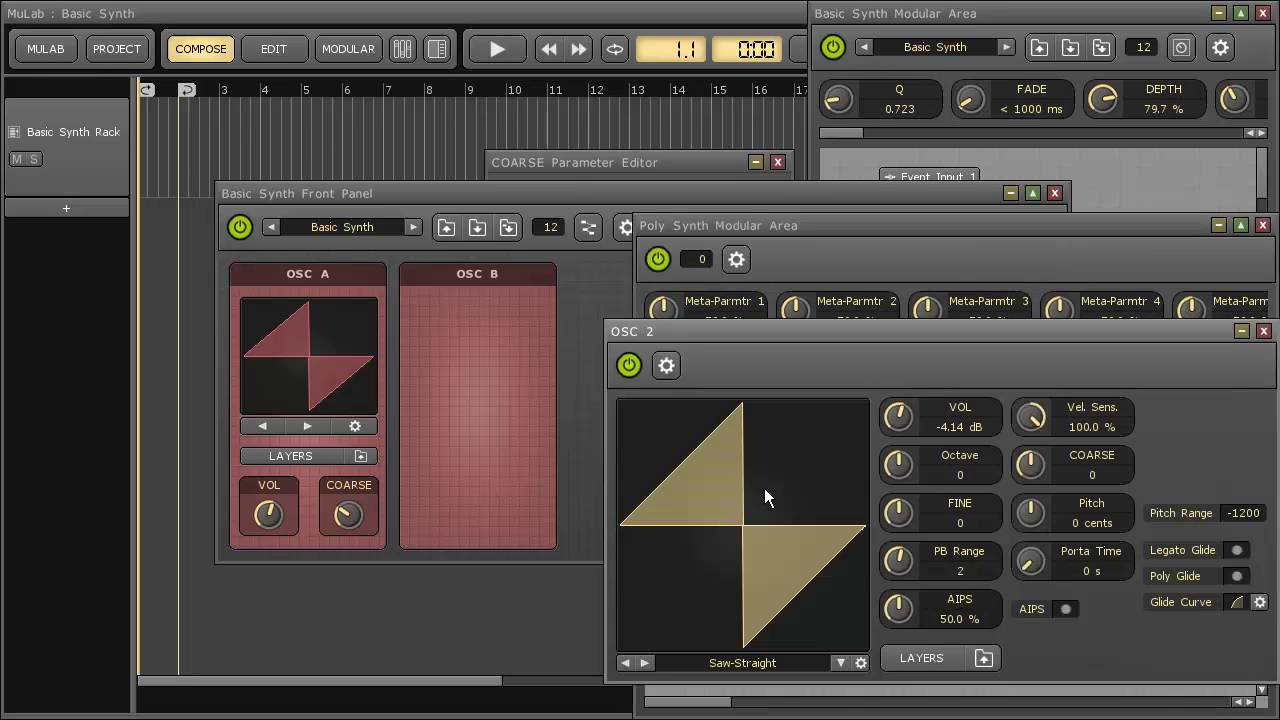
# Step: Add a Waveform Display for OSC 2 inside the OSC B frame
pyautogui.rightClick(456, 364)
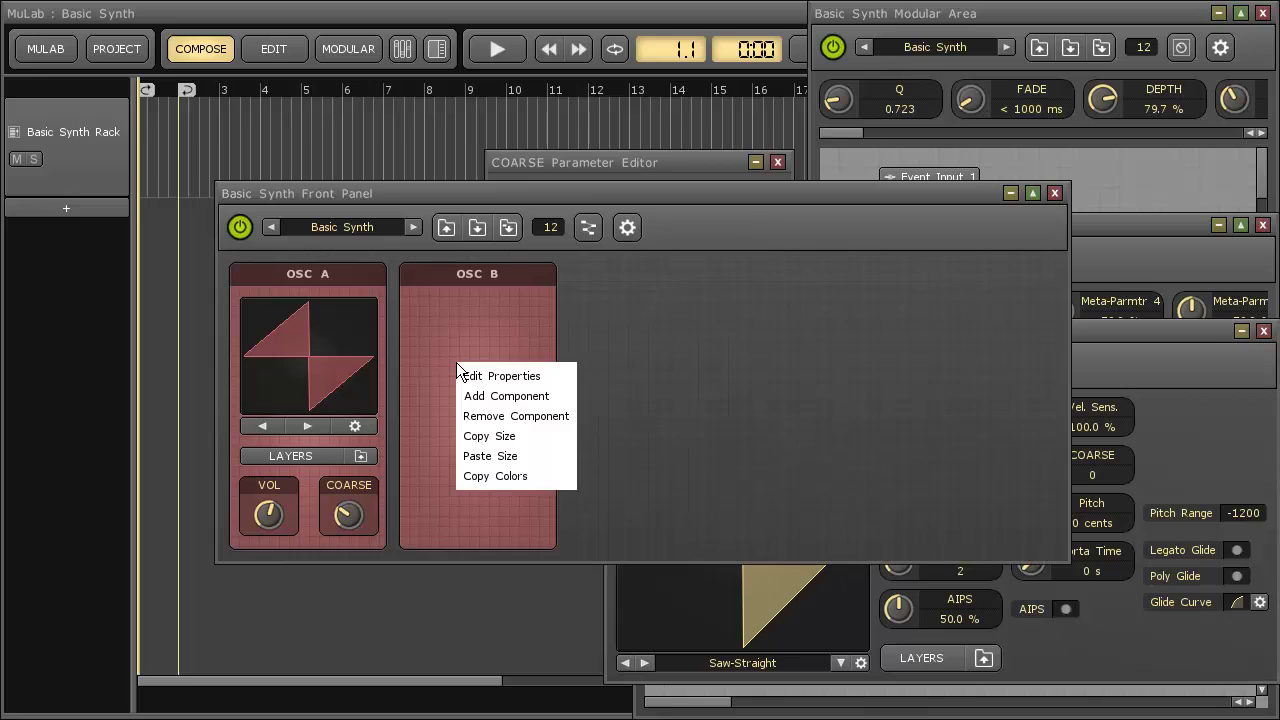
pyautogui.click(468, 392)
pyautogui.click(549, 679)
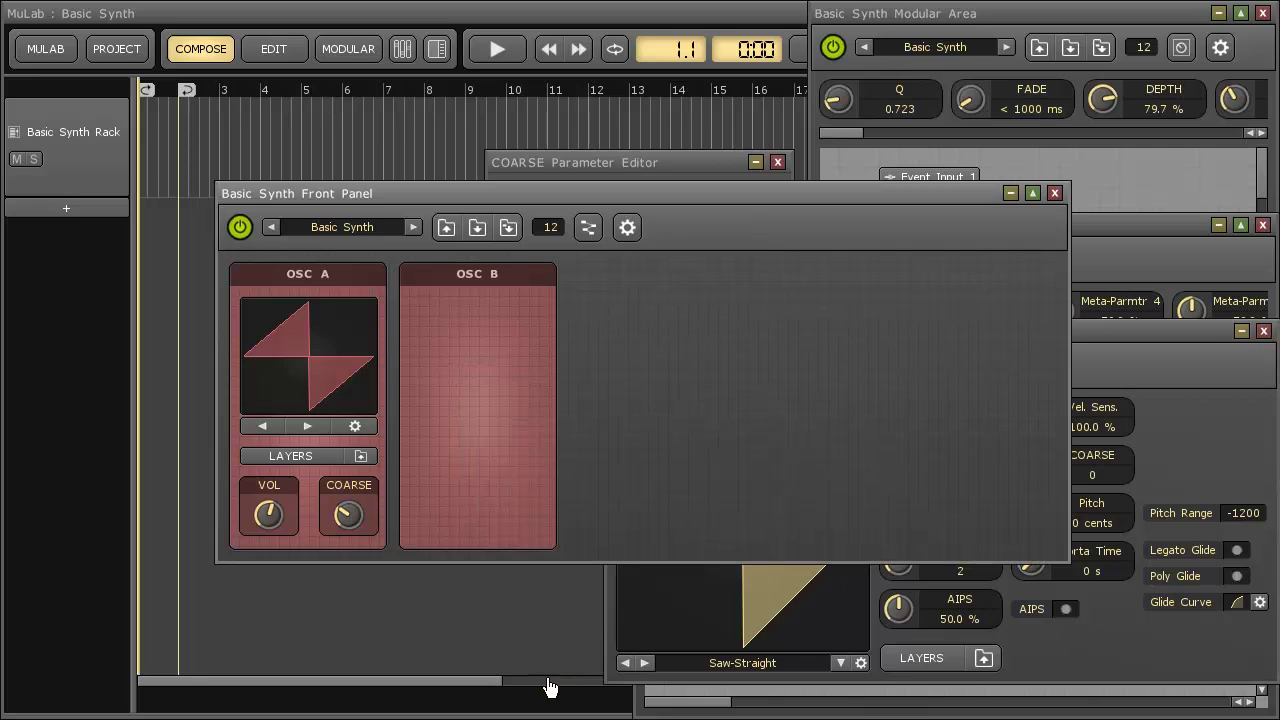
pyautogui.click(714, 602)
pyautogui.moveTo(534, 470); pyautogui.dragTo(481, 441)
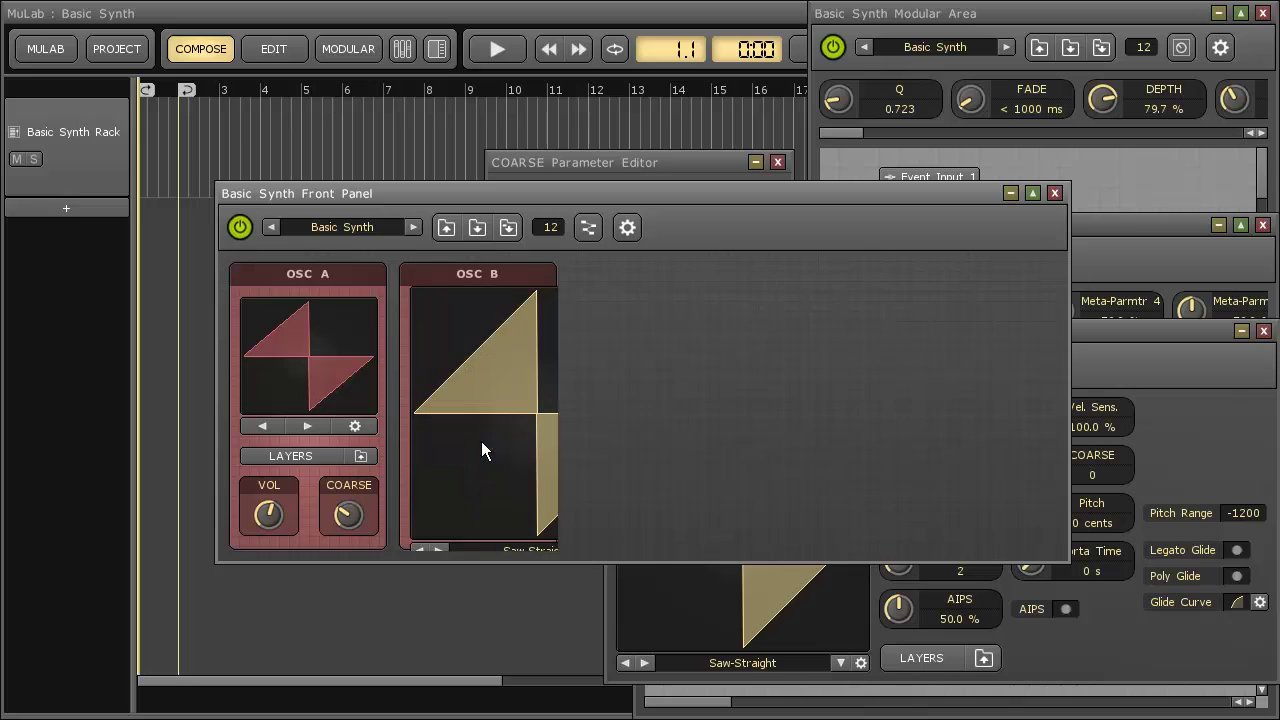
# Step: Copy the OSC A waveform display's size to the OSC B display and center it beneath the OSC B title
pyautogui.rightClick(300, 366)
pyautogui.click(335, 437)
pyautogui.rightClick(452, 400)
pyautogui.click(475, 494)
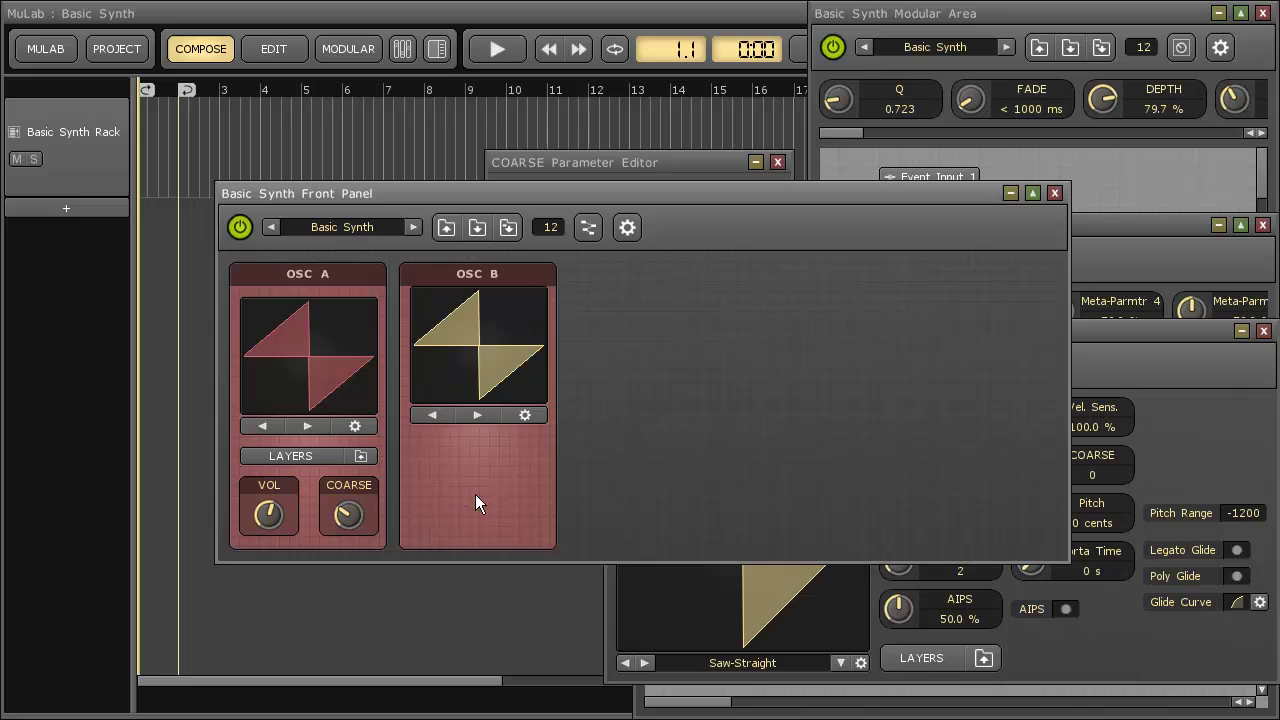
pyautogui.moveTo(463, 341); pyautogui.dragTo(468, 350)
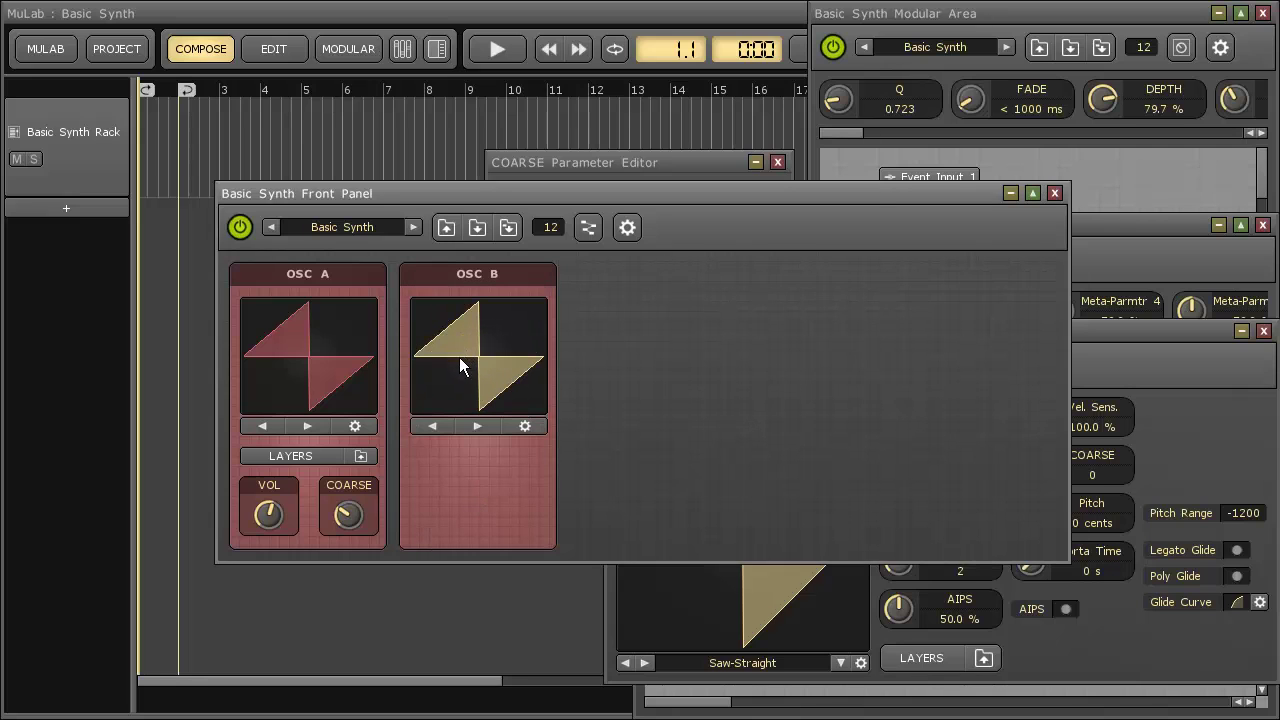
# Step: Copy the OSC A waveform display's colors to the OSC B waveform display
pyautogui.rightClick(335, 368)
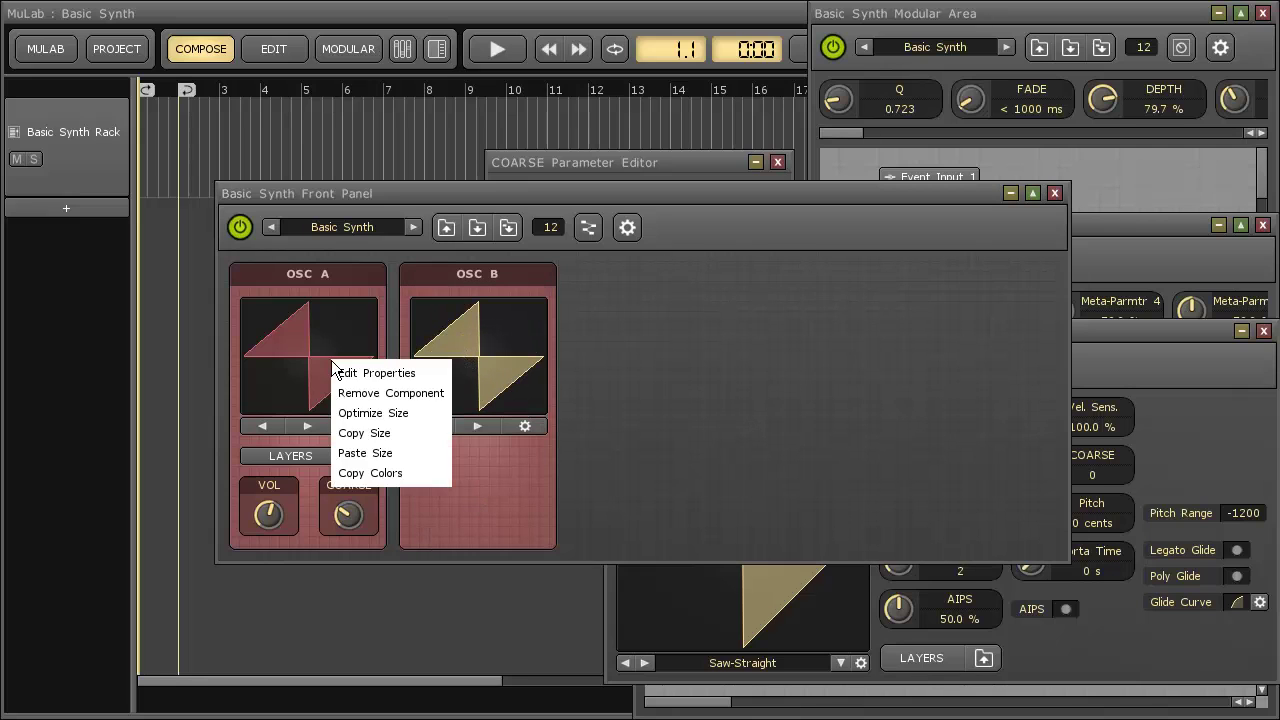
pyautogui.click(382, 474)
pyautogui.rightClick(460, 360)
pyautogui.click(474, 471)
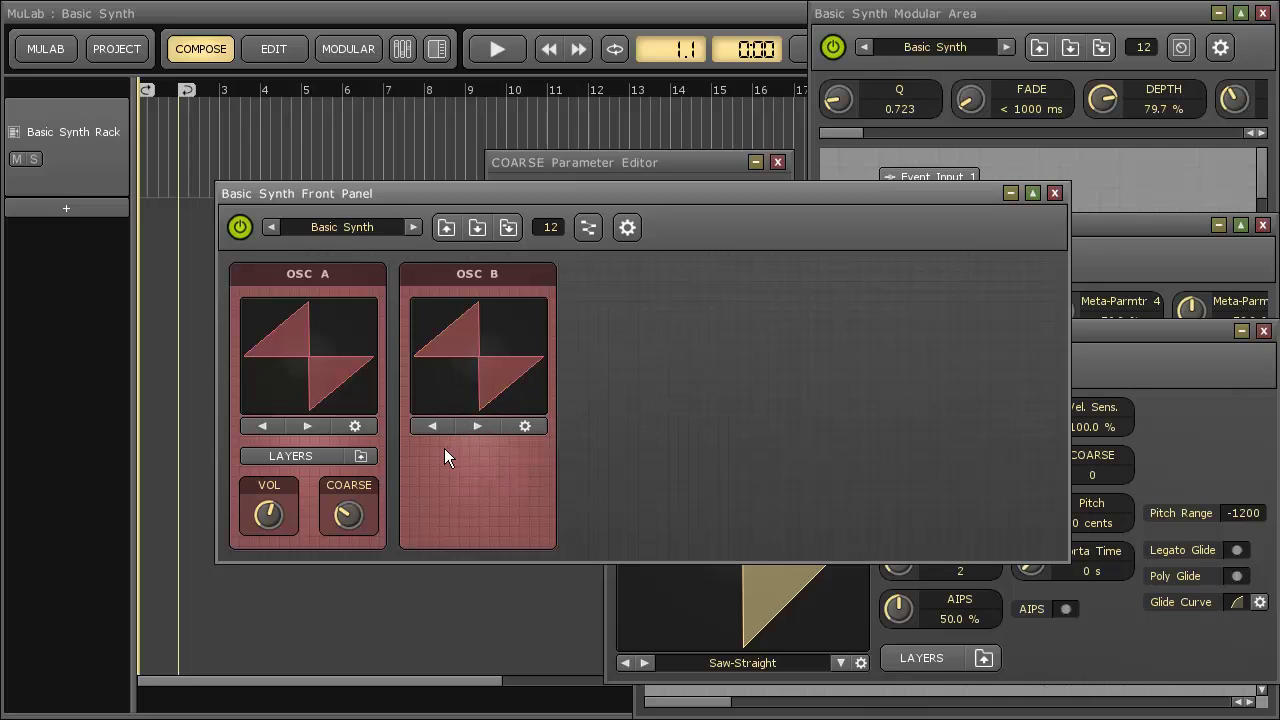
# Step: Add an Osc. Layers Button for OSC 2 and fit it directly below the OSC B waveform display at the same width
pyautogui.rightClick(444, 448)
pyautogui.click(467, 482)
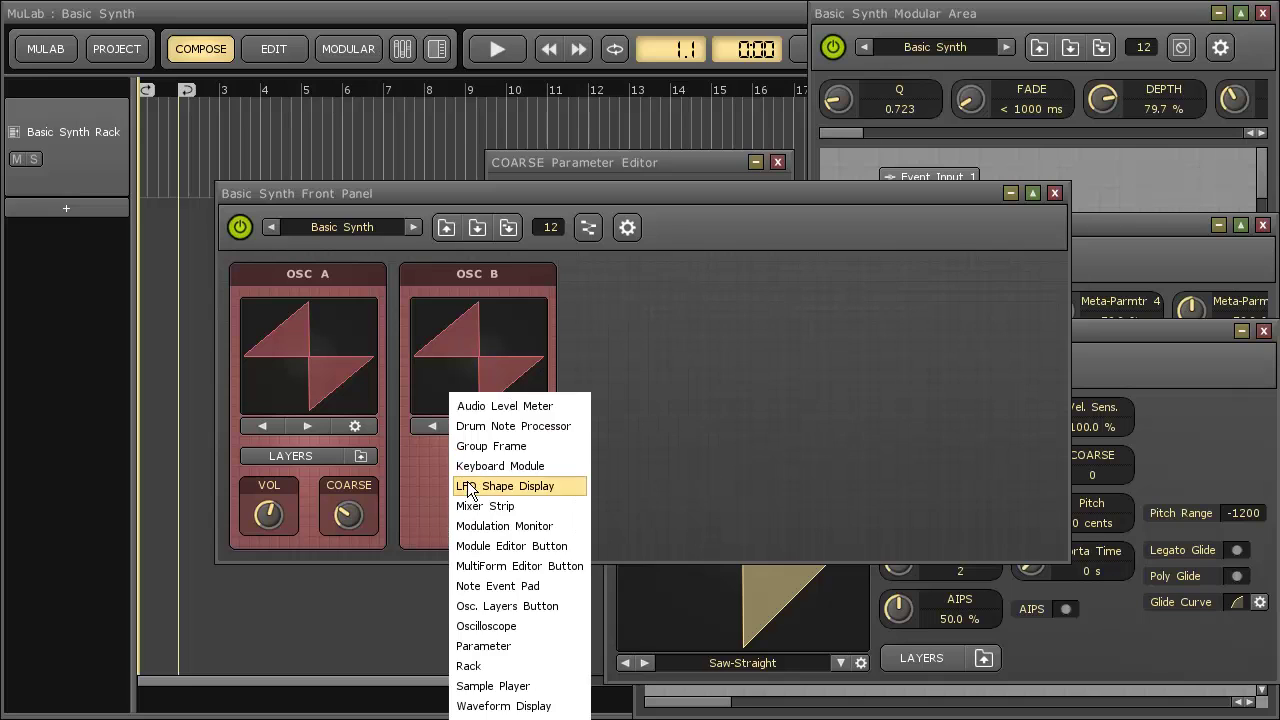
pyautogui.click(511, 606)
pyautogui.click(915, 657)
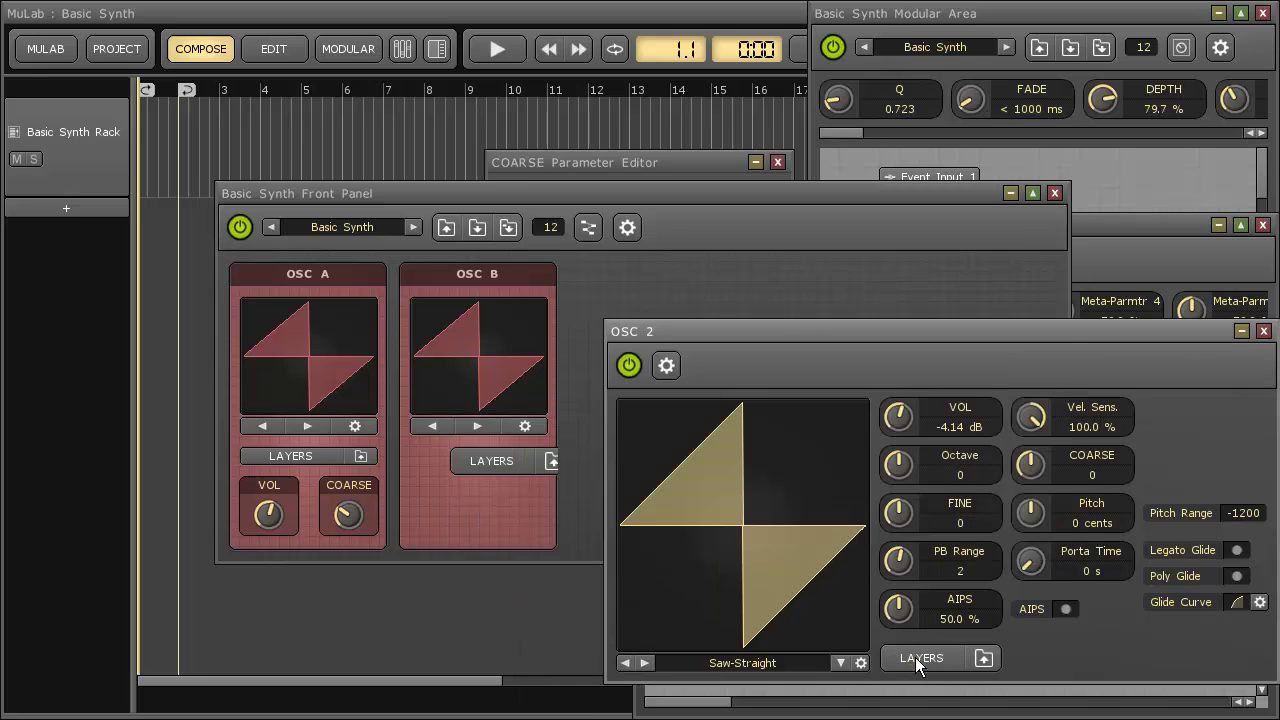
pyautogui.click(505, 466)
pyautogui.moveTo(505, 466); pyautogui.dragTo(480, 457)
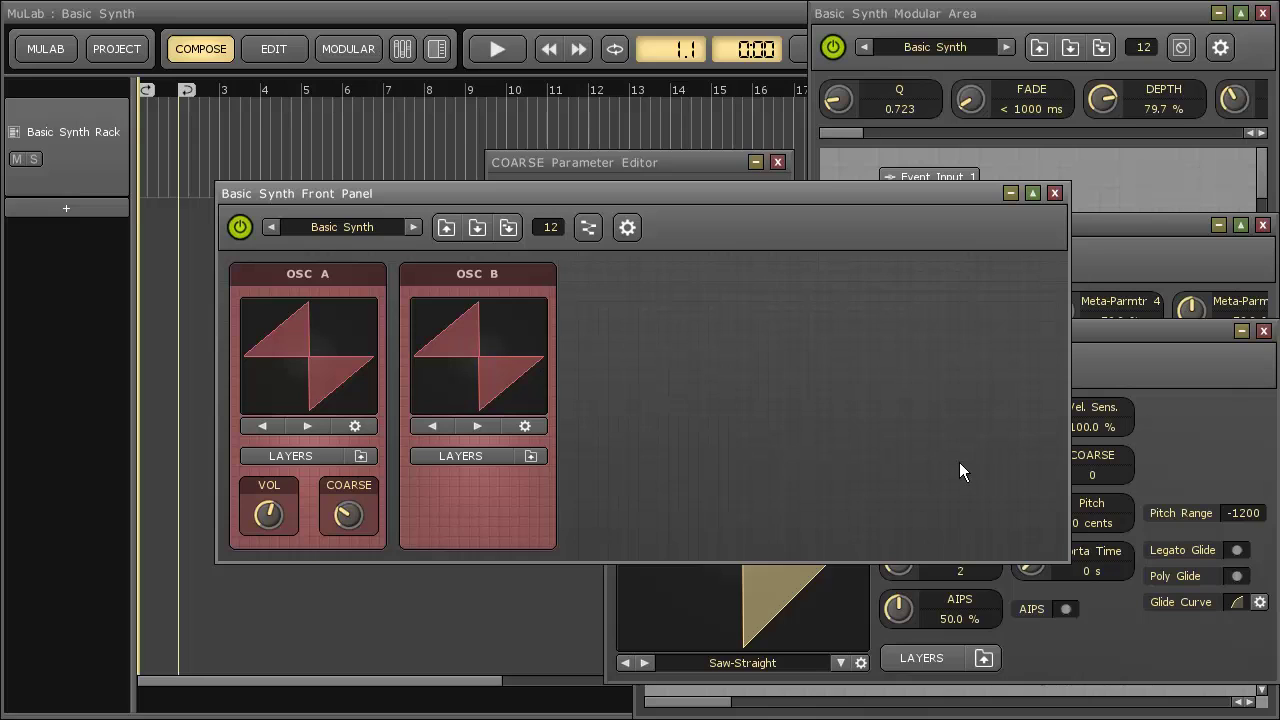
# Step: Add OSC 2's VOL parameter to the lower part of the OSC B frame and set its editor type to Mini Knob
pyautogui.click(1172, 431)
pyautogui.moveTo(963, 407); pyautogui.dragTo(495, 493)
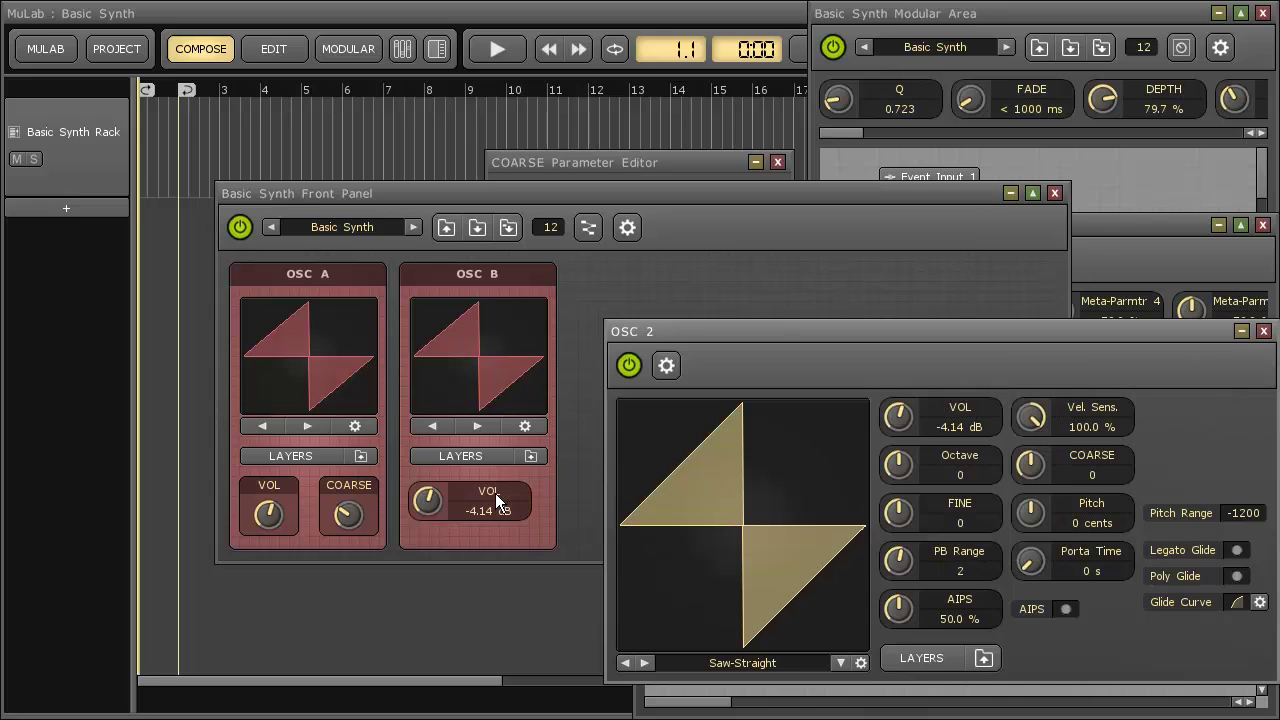
pyautogui.click(495, 501)
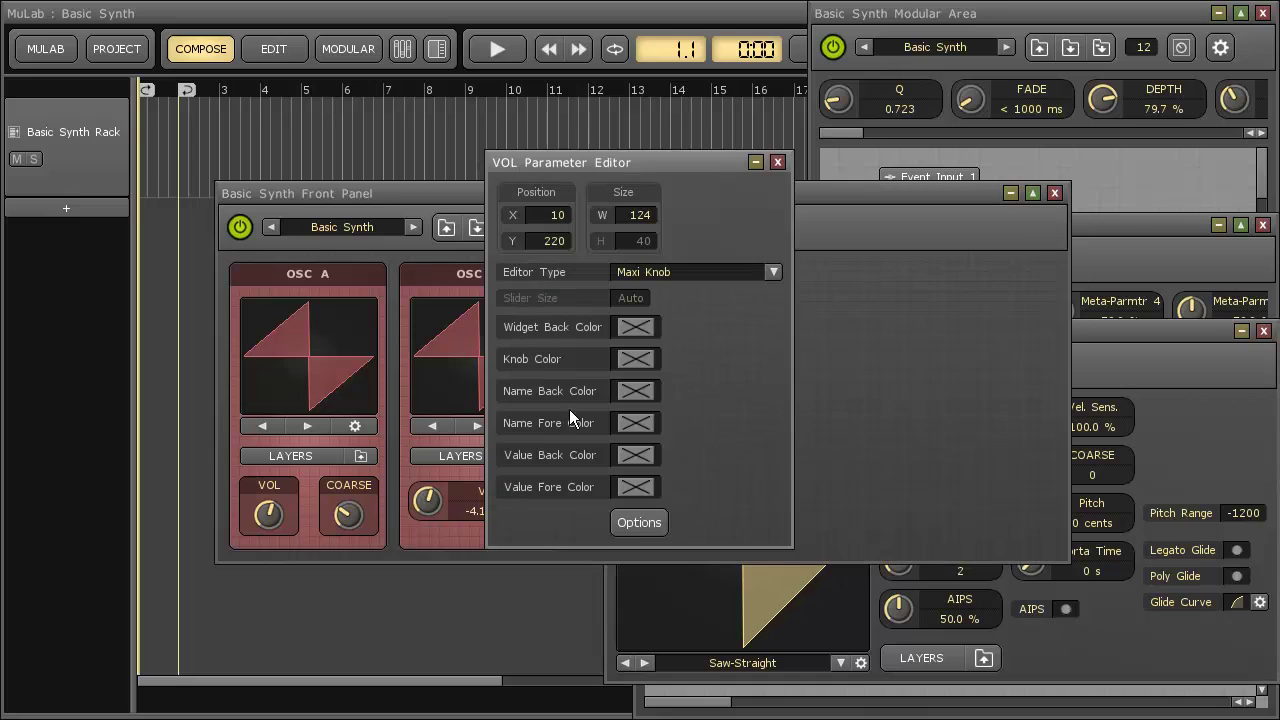
pyautogui.click(659, 266)
pyautogui.click(654, 289)
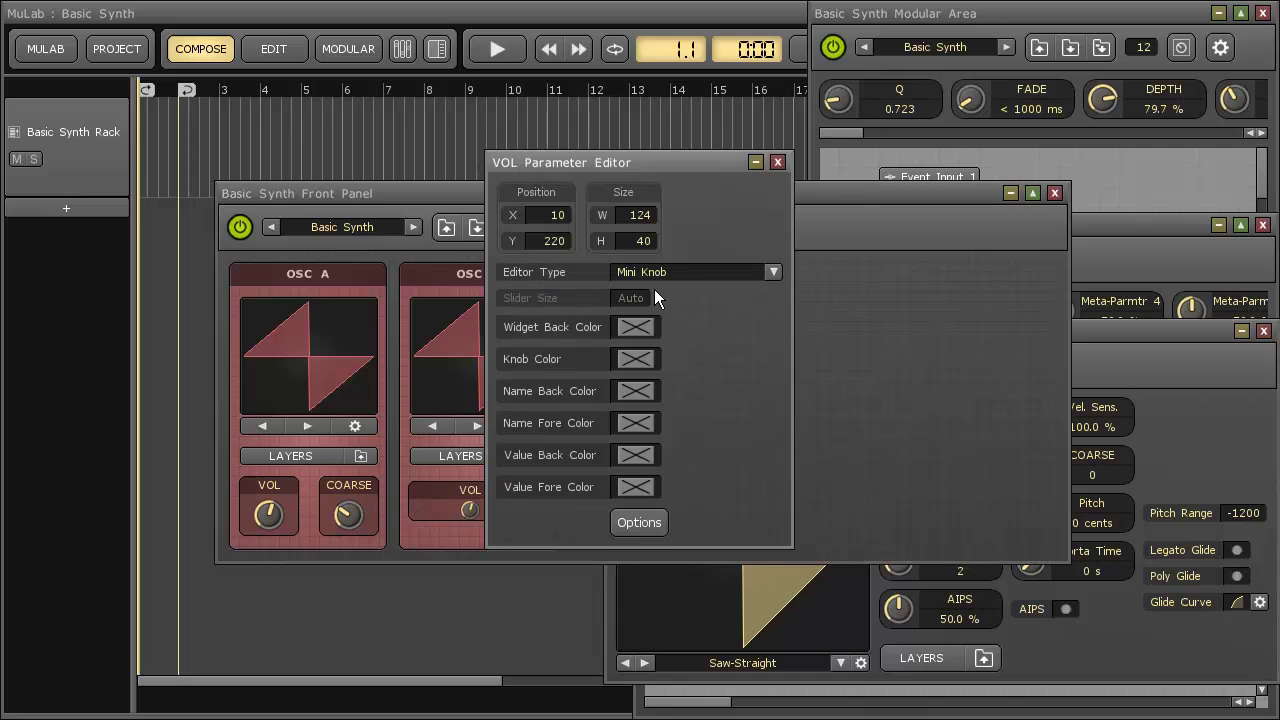
pyautogui.click(777, 163)
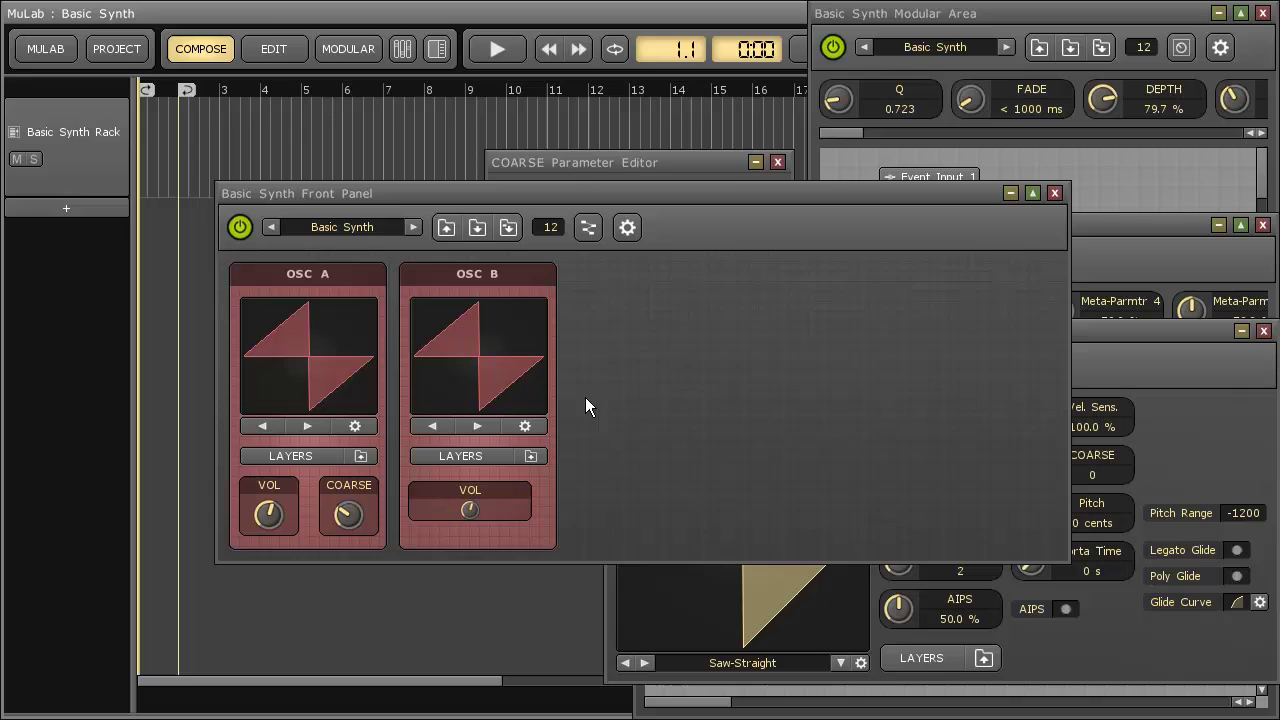
# Step: Copy the OSC A VOL knob's size to the OSC B VOL knob and place it just below the left end of its LAYERS button
pyautogui.rightClick(283, 499)
pyautogui.click(330, 573)
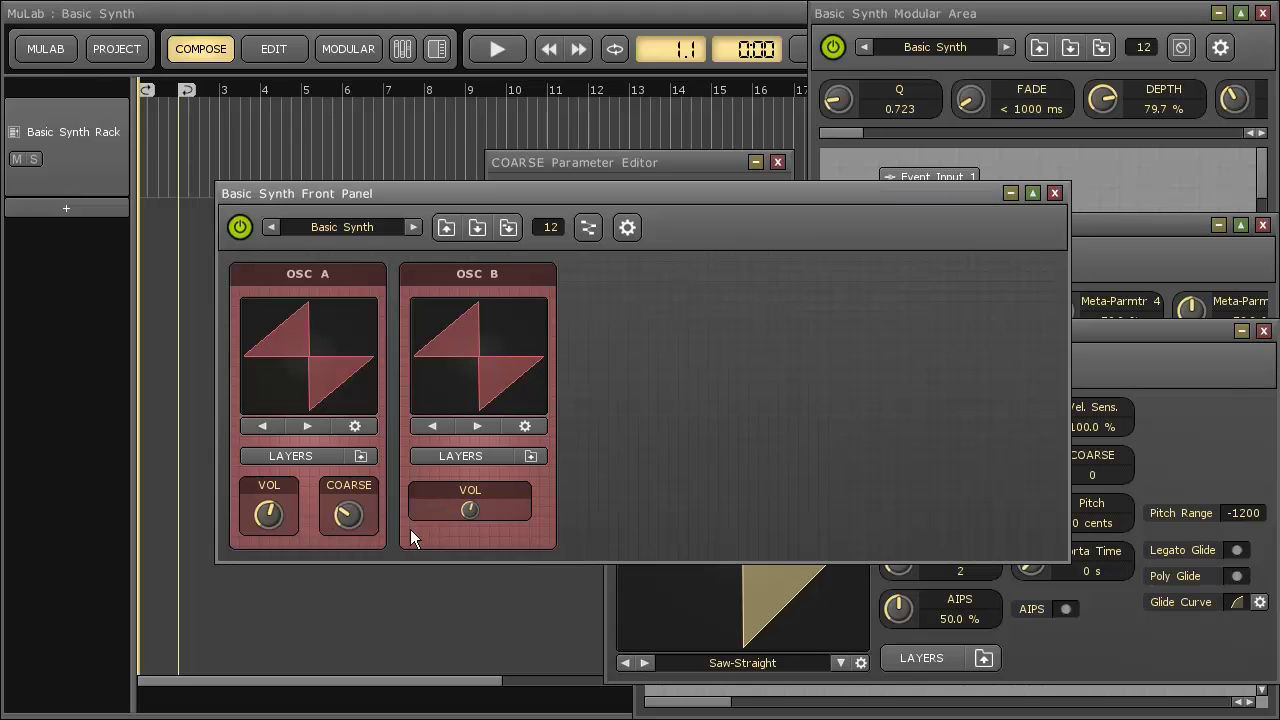
pyautogui.rightClick(436, 506)
pyautogui.click(460, 594)
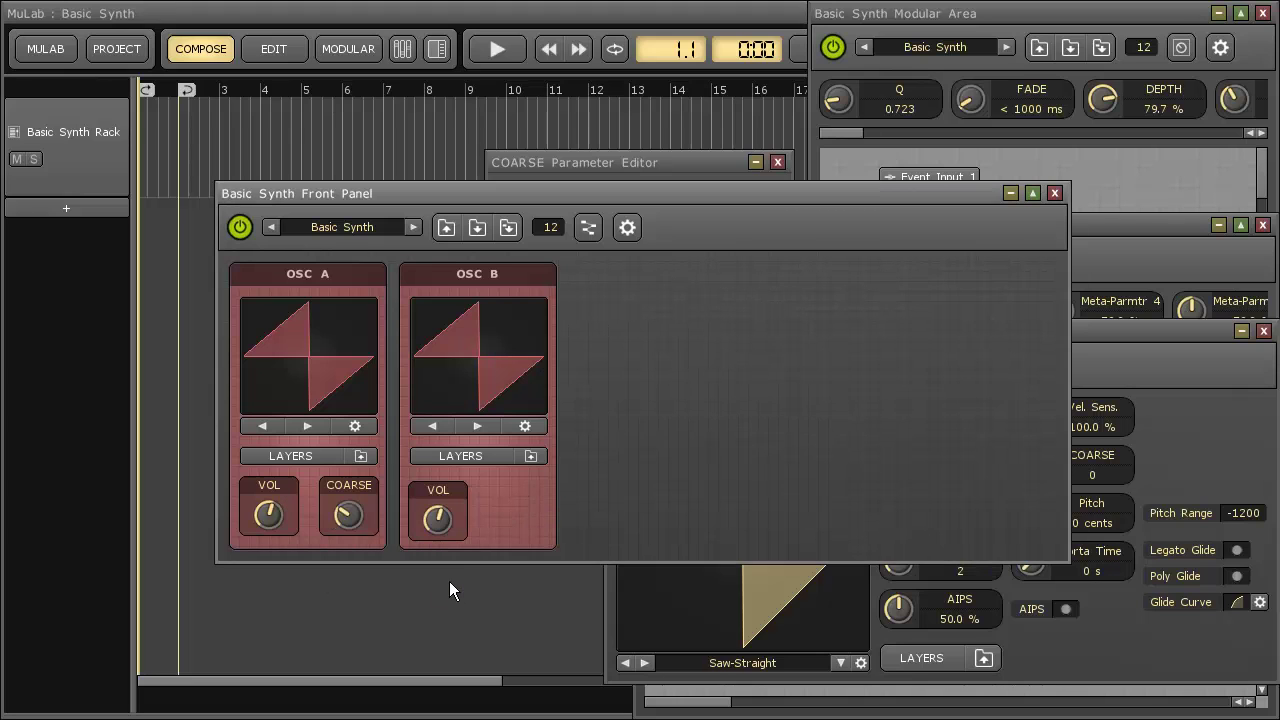
pyautogui.moveTo(439, 525); pyautogui.dragTo(441, 515)
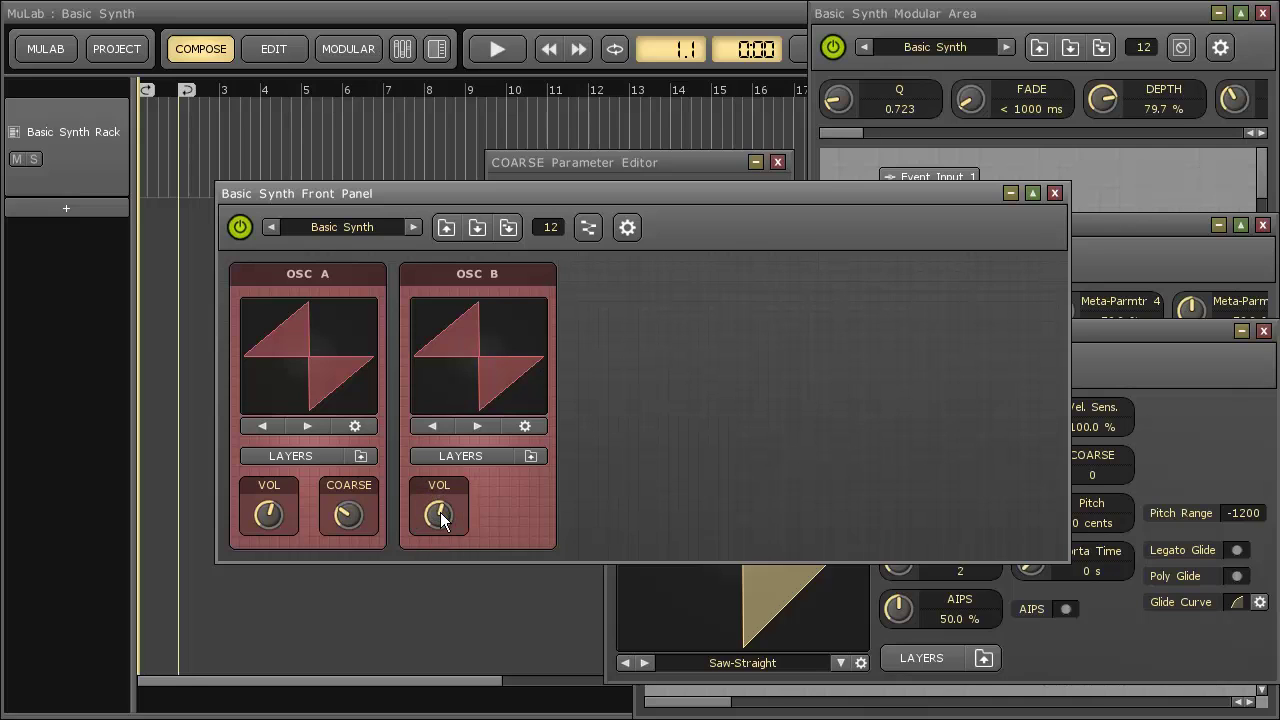
# Step: Add OSC 2's FINE parameter beside the VOL knob in the OSC B frame as a Mini Knob
pyautogui.click(1160, 459)
pyautogui.moveTo(900, 510); pyautogui.dragTo(536, 499)
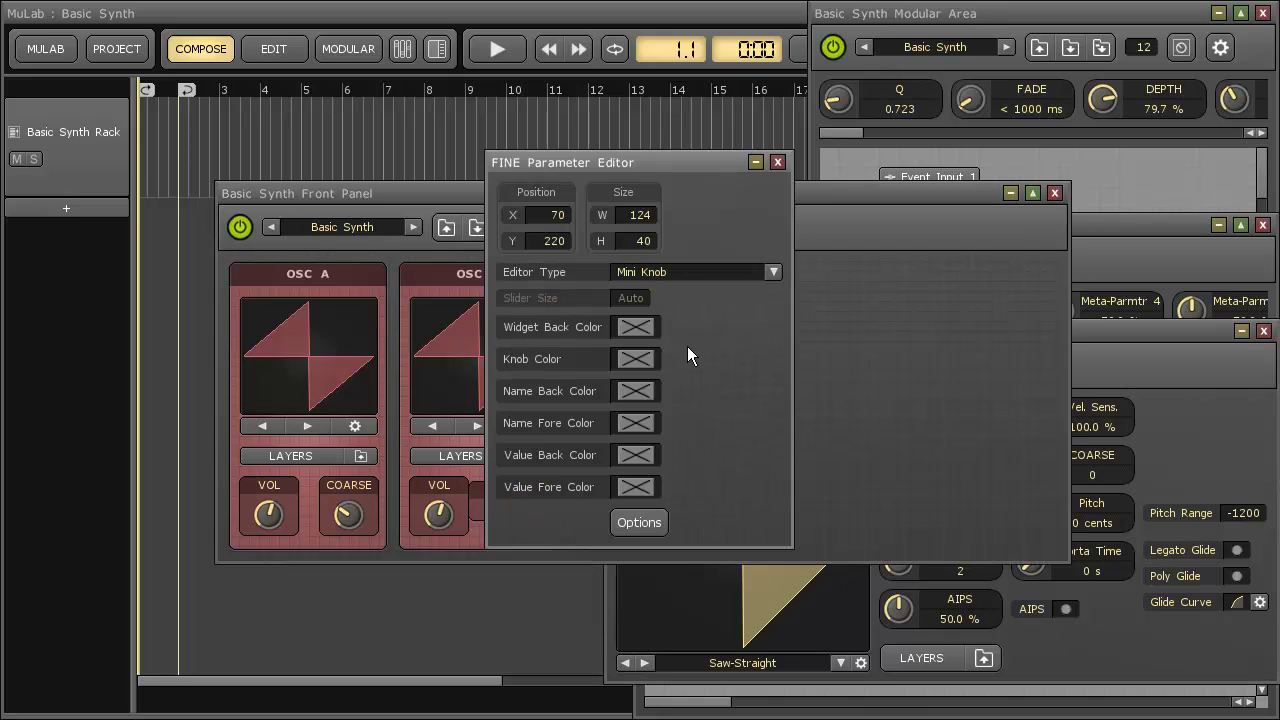
pyautogui.click(647, 438)
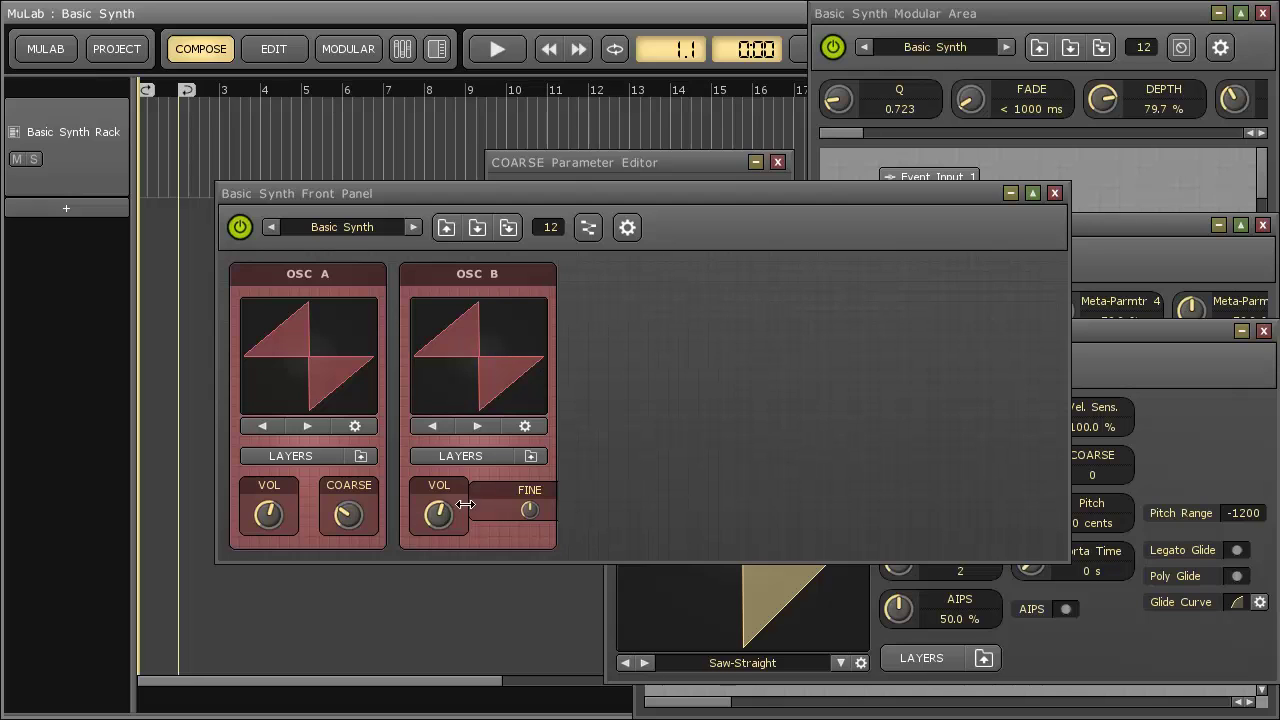
# Step: Apply the copied VOL knob size to the OSC B FINE knob and align it below the right end of the LAYERS button
pyautogui.rightClick(495, 498)
pyautogui.click(514, 592)
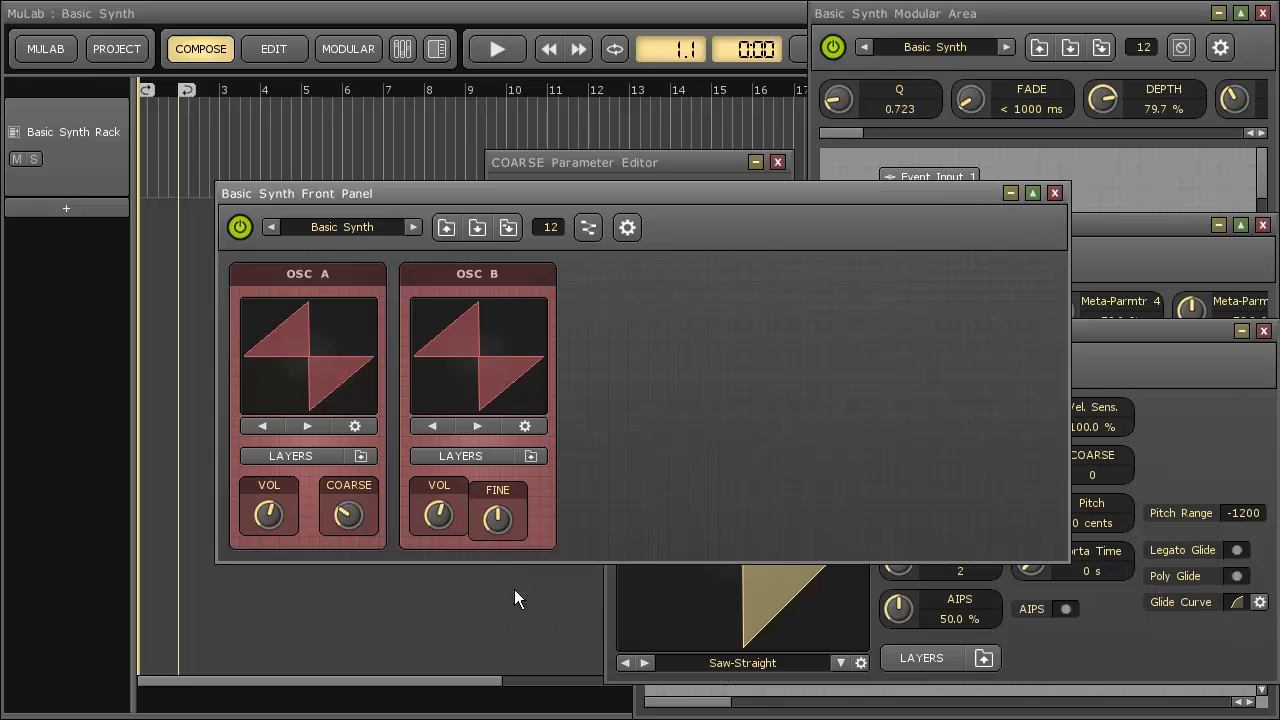
pyautogui.moveTo(505, 508); pyautogui.dragTo(525, 528)
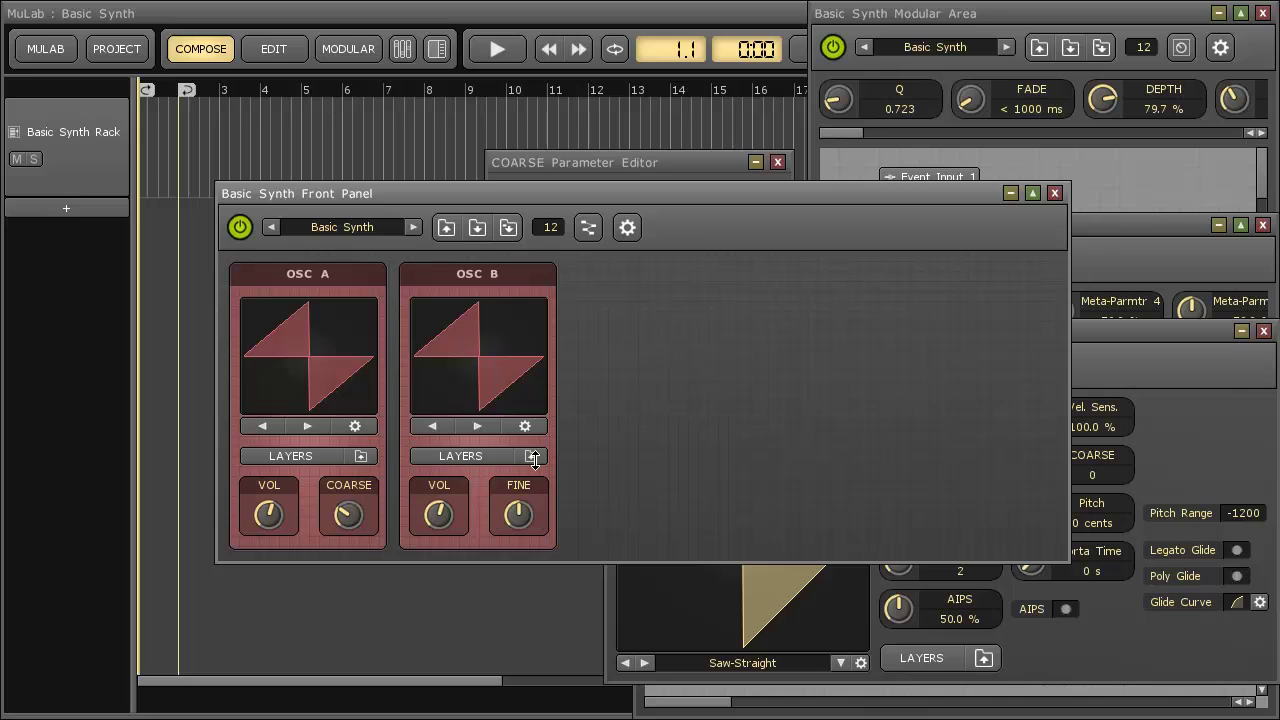
# Step: Add a Group Frame beside the OSC B frame, aligned with its top and stretched to the same height of 290
pyautogui.rightClick(594, 293)
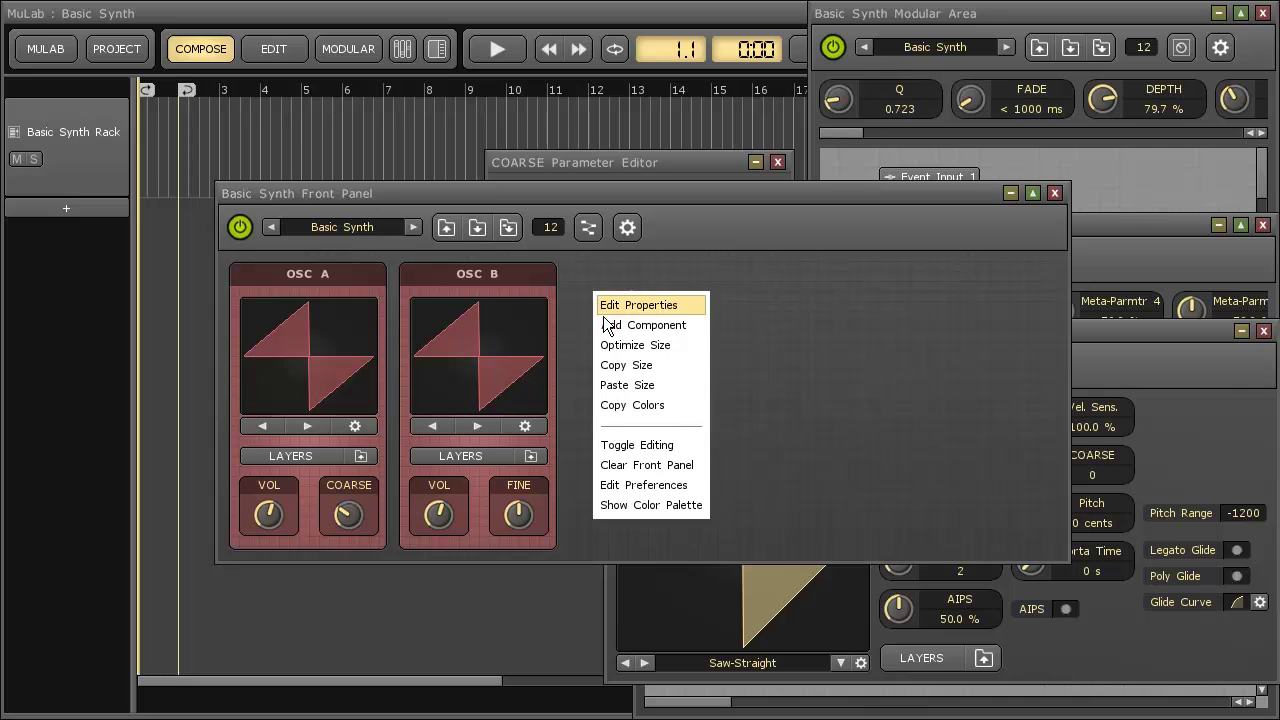
pyautogui.click(608, 325)
pyautogui.click(620, 344)
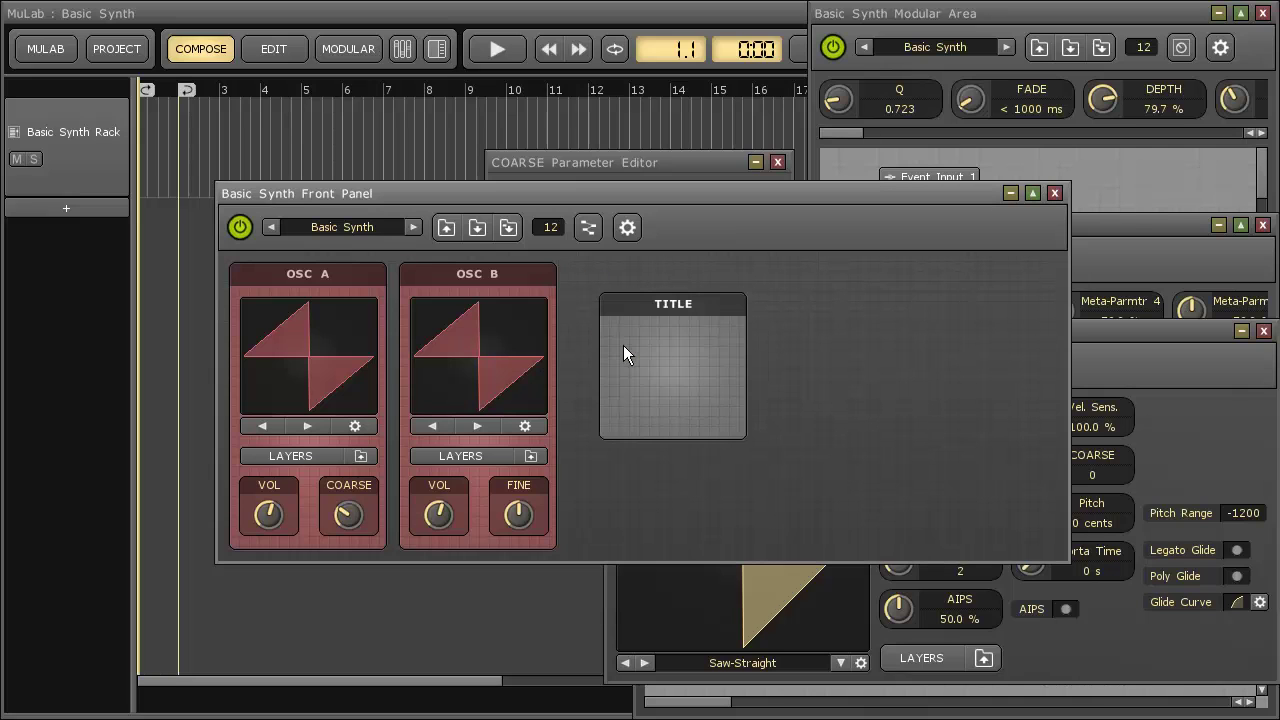
pyautogui.moveTo(663, 313); pyautogui.dragTo(633, 283)
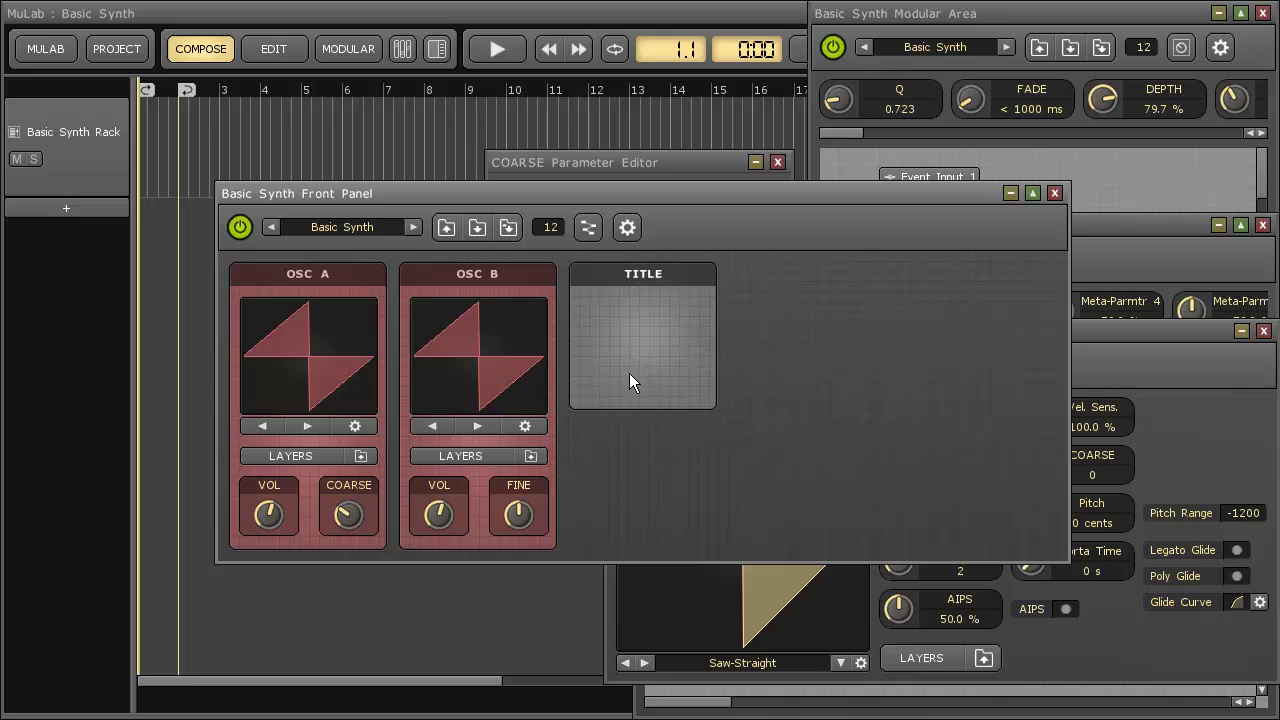
pyautogui.moveTo(631, 406); pyautogui.dragTo(631, 543)
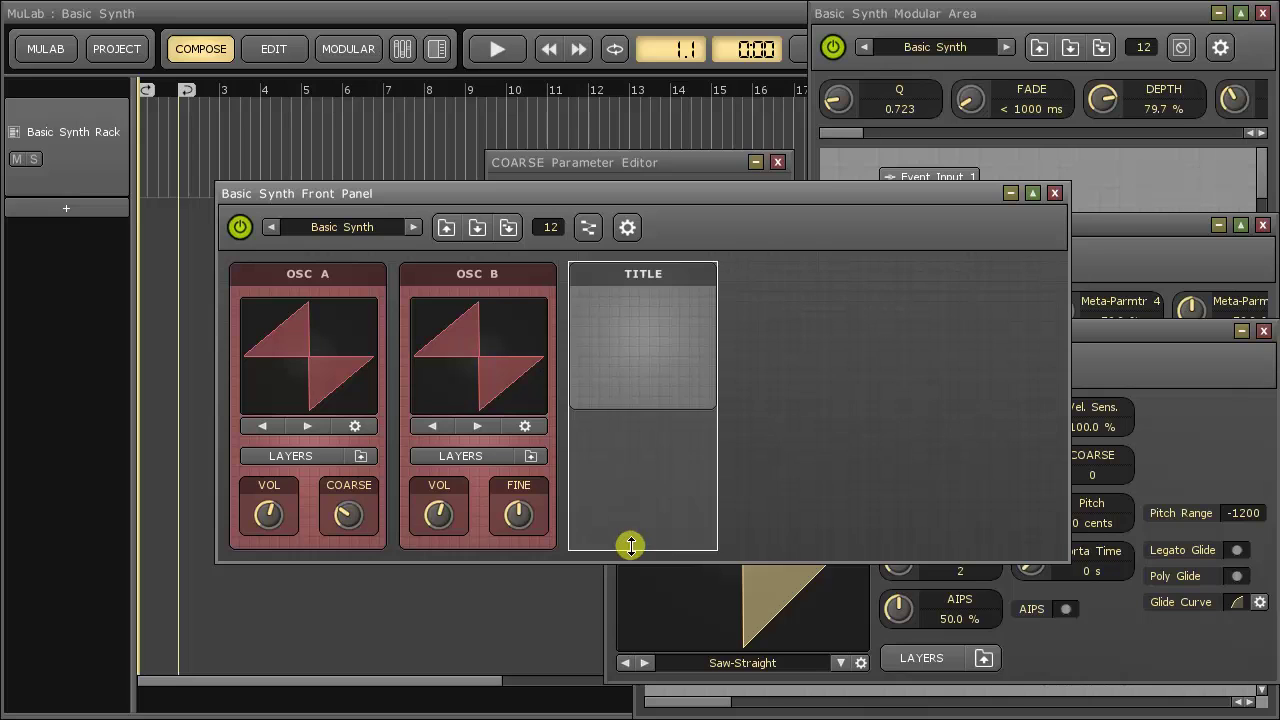
# Step: Set the new group frame's Frame Color to the orange preset 191,113,64 and its Title Color to the pale peach preset
pyautogui.doubleClick(642, 298)
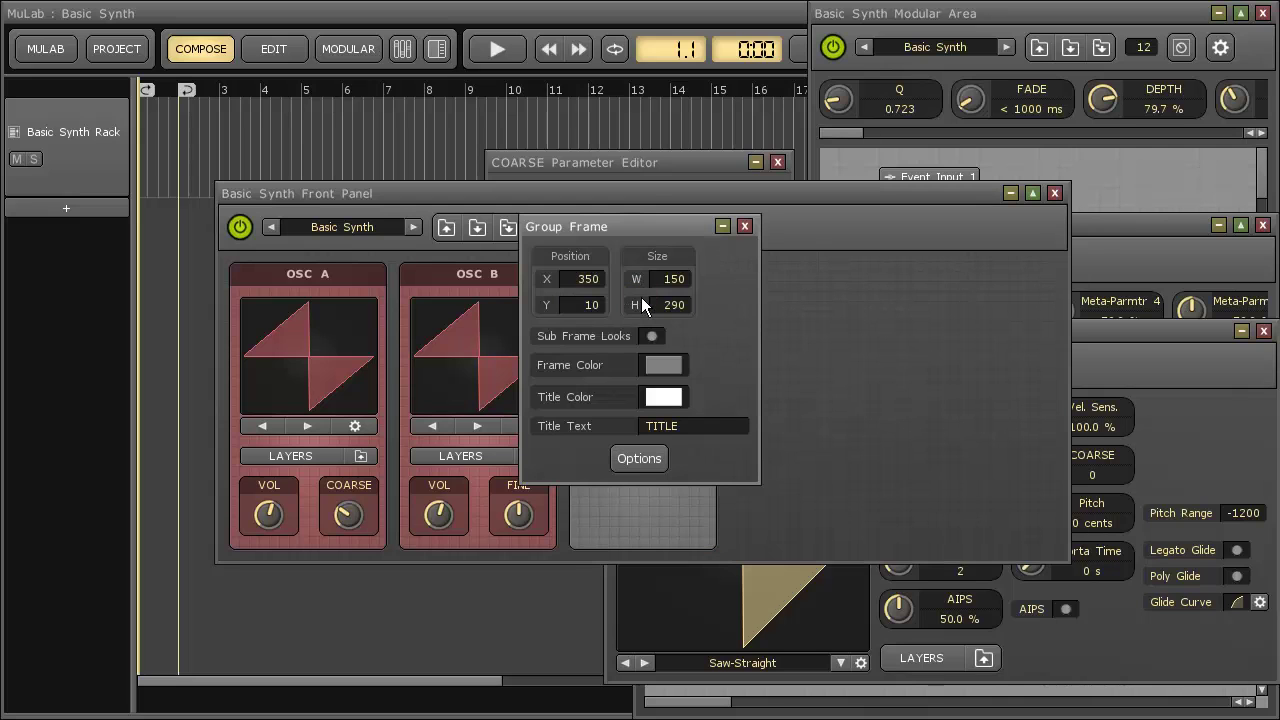
pyautogui.click(665, 364)
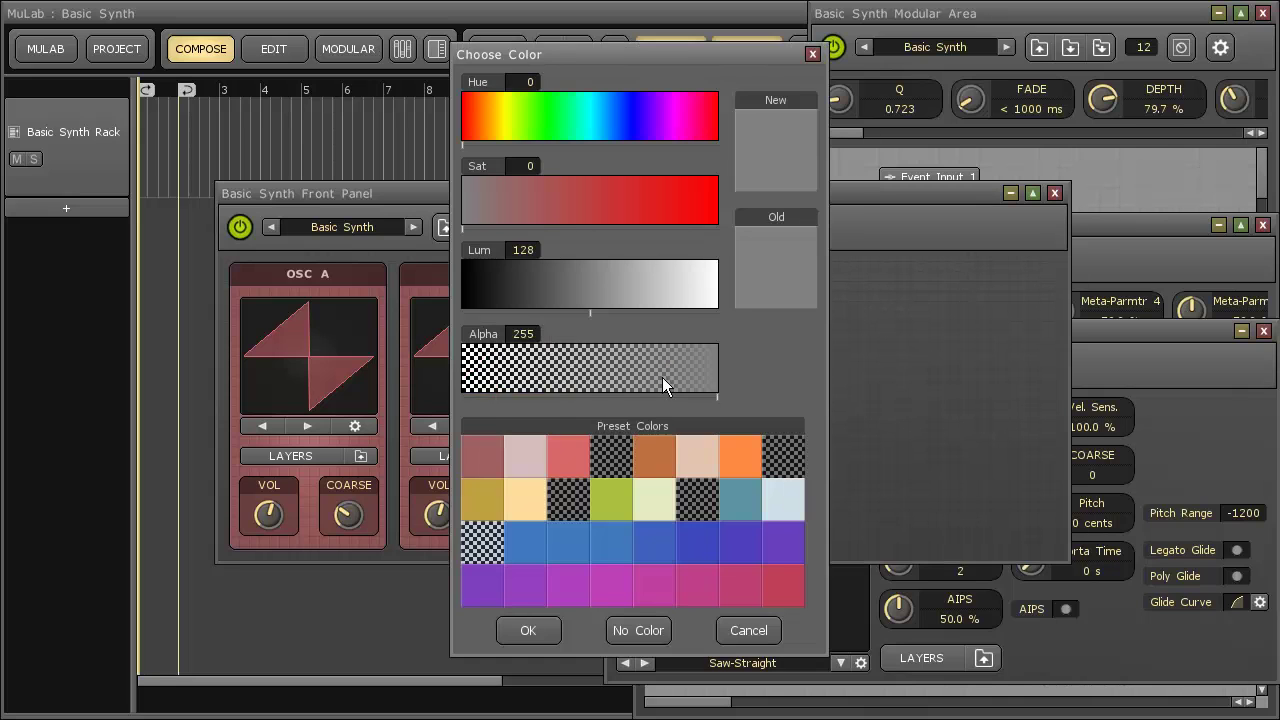
pyautogui.click(658, 458)
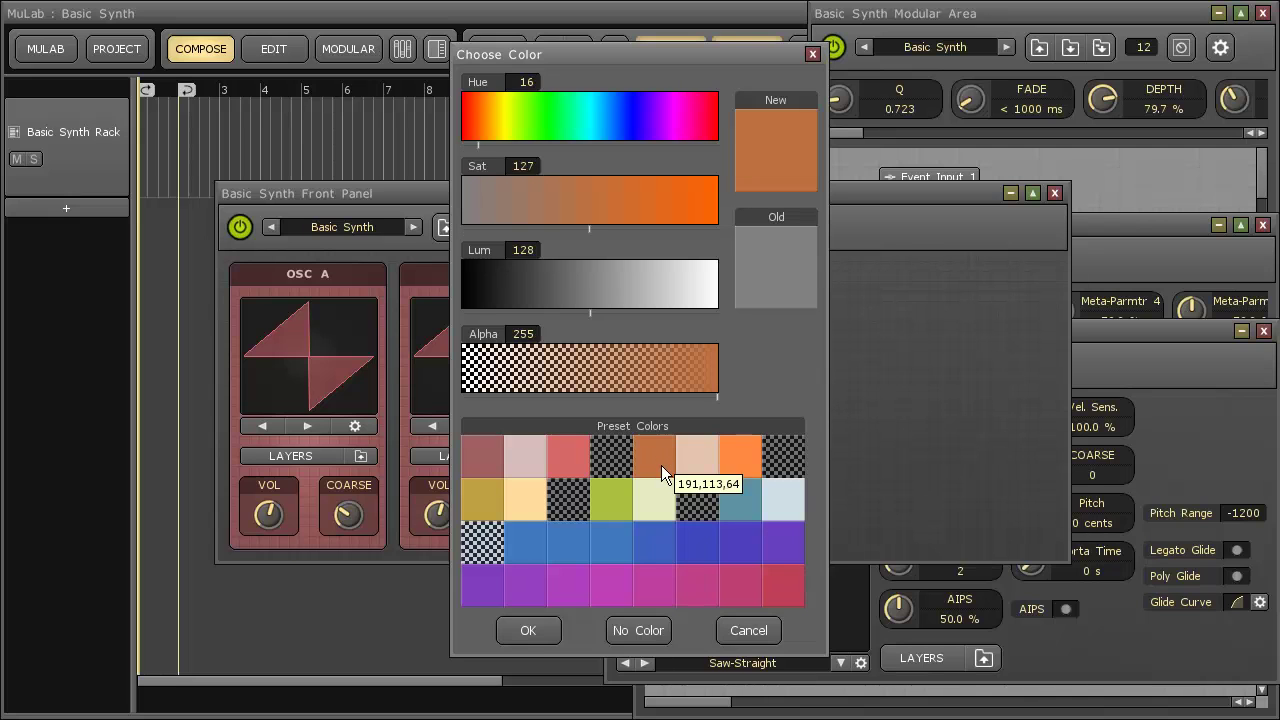
pyautogui.click(528, 631)
pyautogui.click(667, 401)
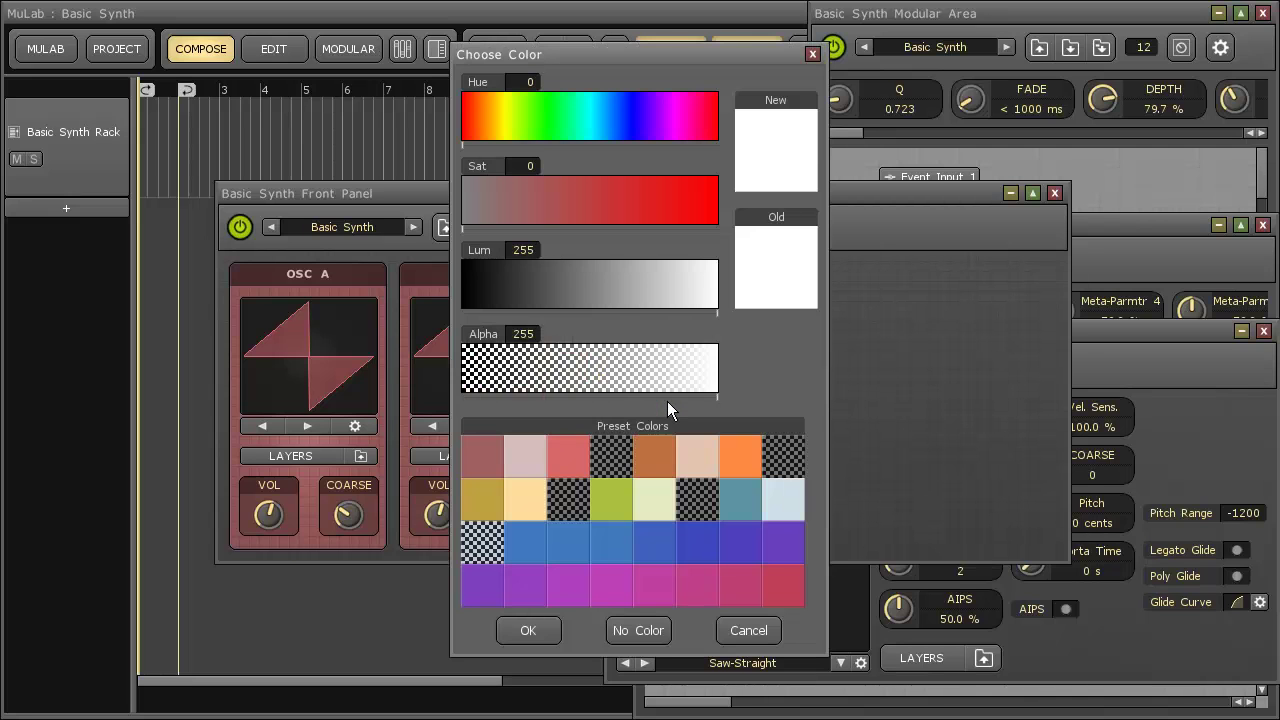
pyautogui.click(680, 460)
pyautogui.click(556, 630)
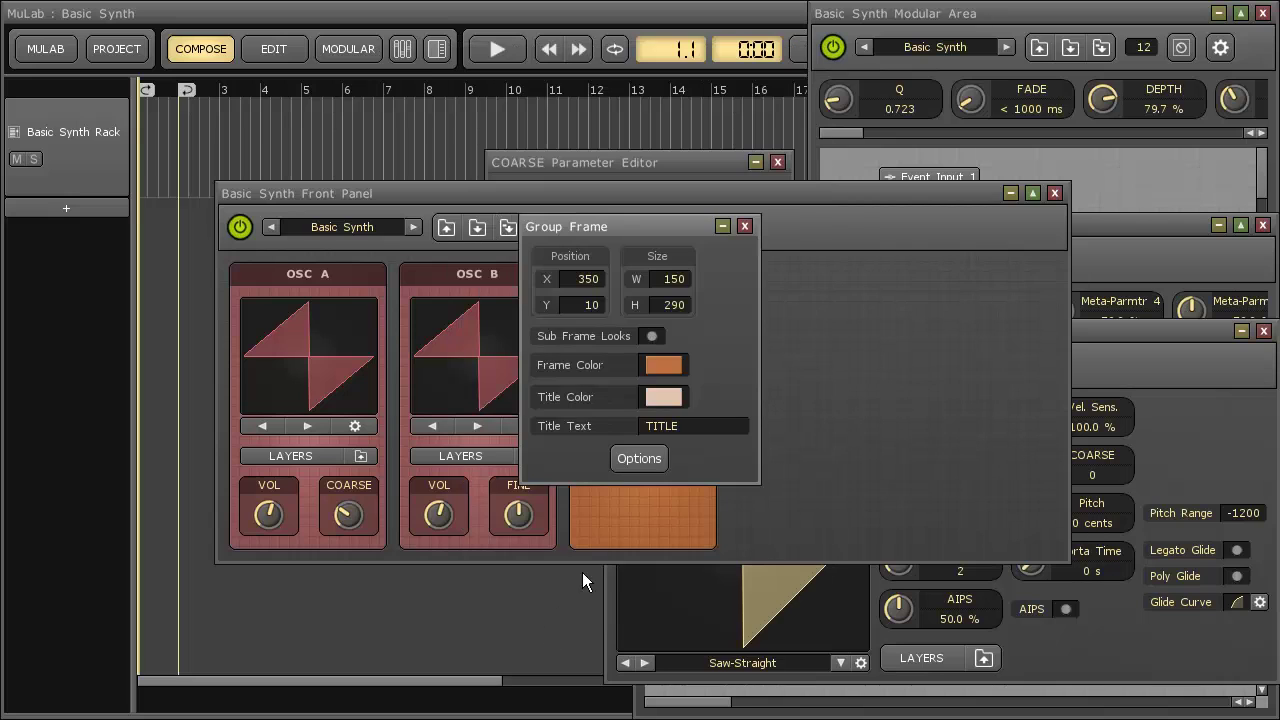
# Step: Title the orange group frame VIBRATO and close its properties
pyautogui.click(669, 427)
pyautogui.write('VIBRATO')
pyautogui.click(745, 226)
# Step: Open the LFO module's editor from the Poly Synth modular area
pyautogui.click(1158, 431)
pyautogui.press('Escape')
pyautogui.click(1160, 412)
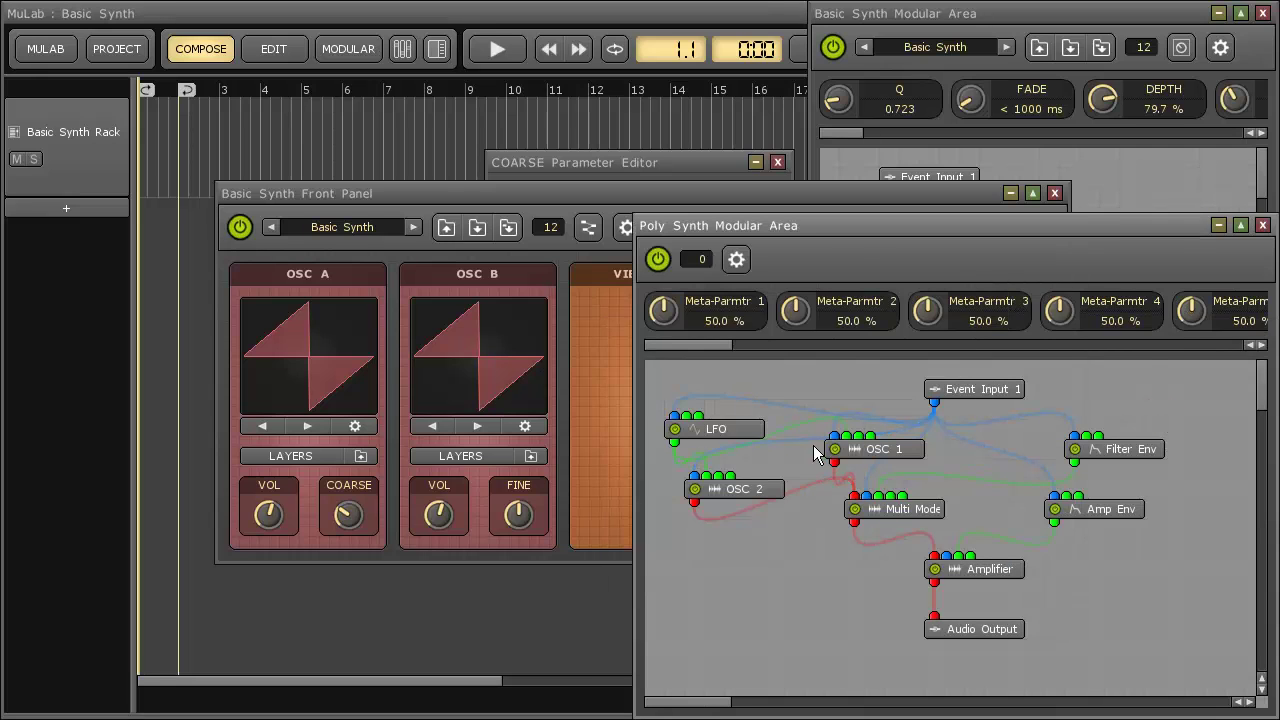
pyautogui.doubleClick(743, 440)
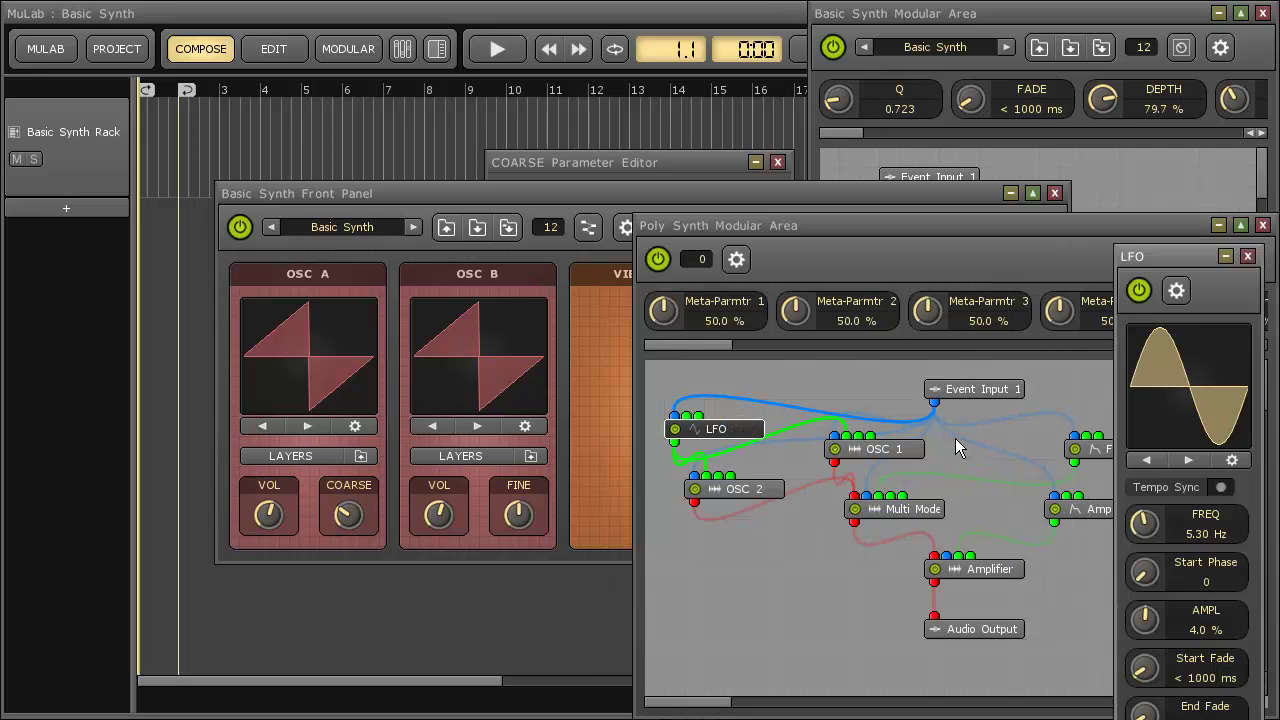
# Step: Add an LFO Shape Display for the LFO inside the VIBRATO frame
pyautogui.rightClick(603, 305)
pyautogui.click(640, 338)
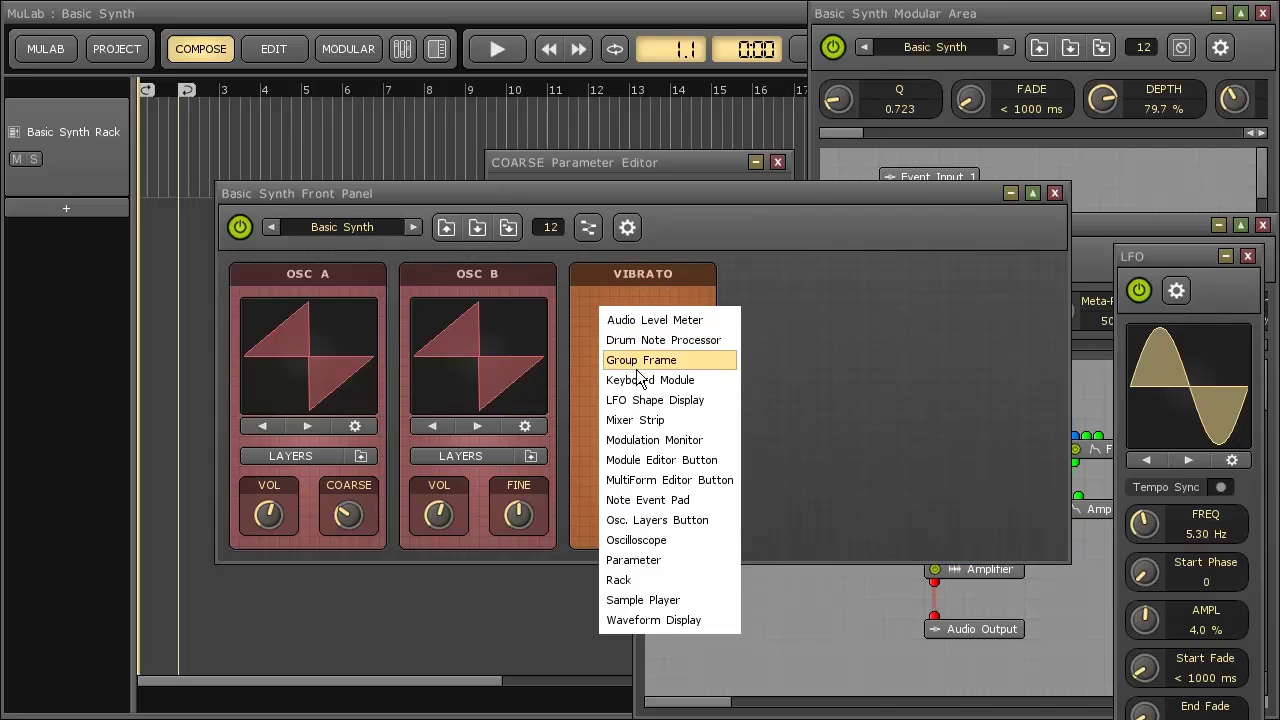
pyautogui.click(647, 405)
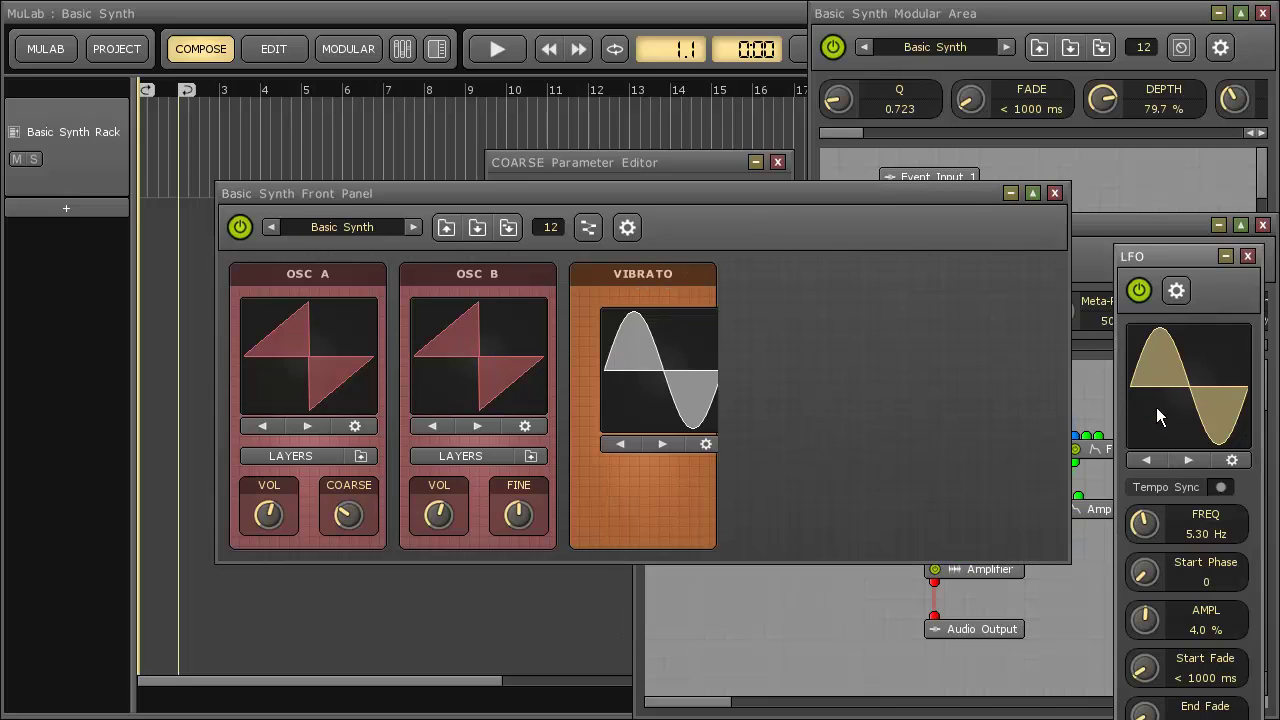
# Step: Place the LFO shape display just below the VIBRATO title at X 11, Y 35 and reduce its height to 90
pyautogui.moveTo(665, 344); pyautogui.dragTo(650, 344)
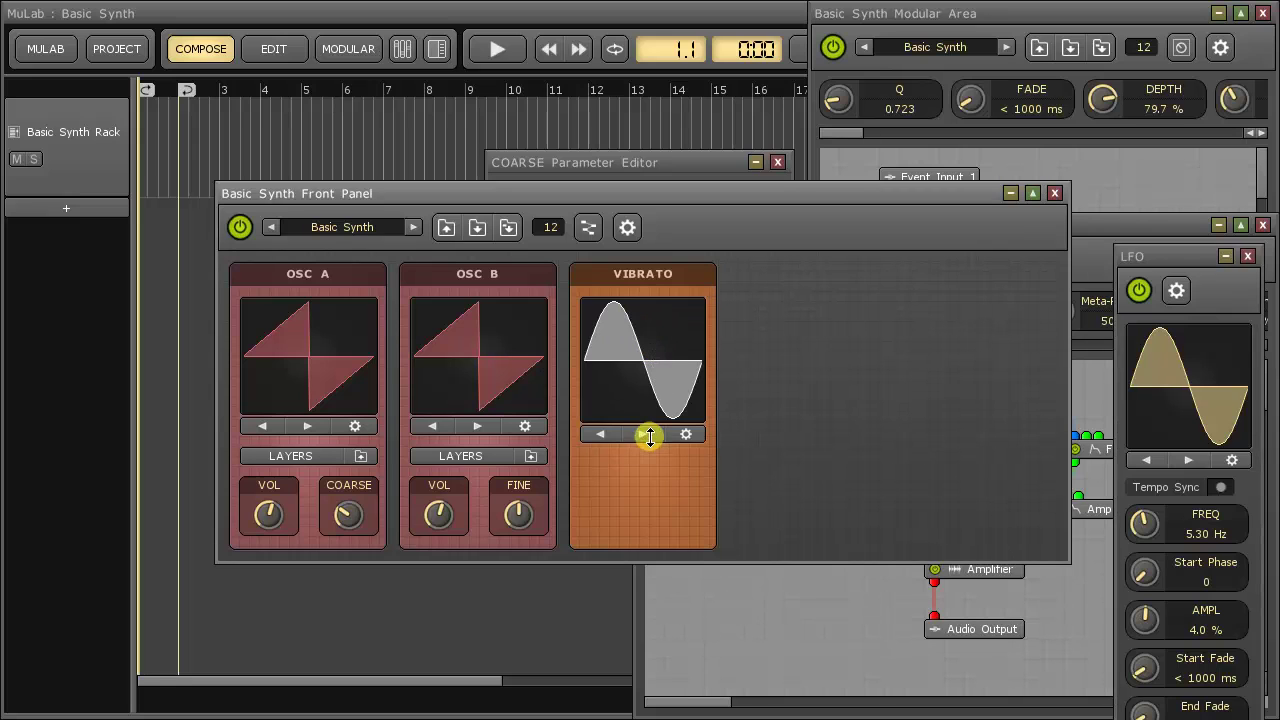
pyautogui.moveTo(651, 412); pyautogui.dragTo(651, 384)
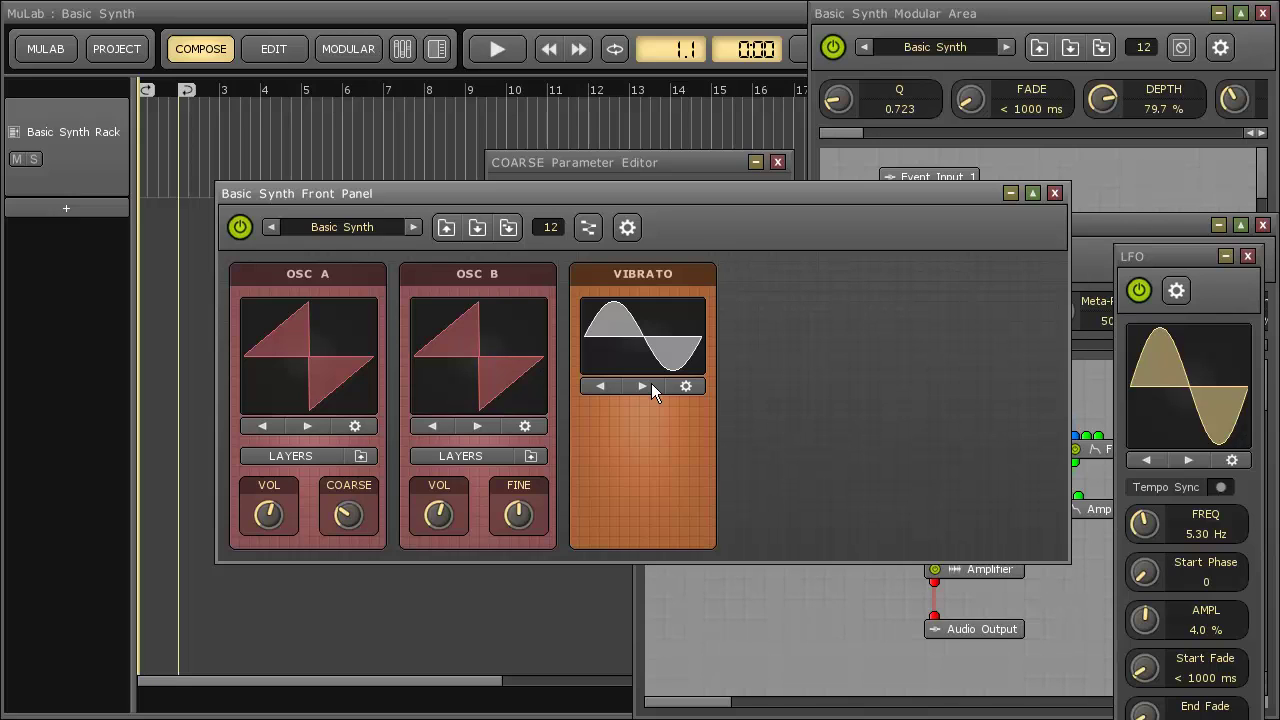
pyautogui.doubleClick(646, 334)
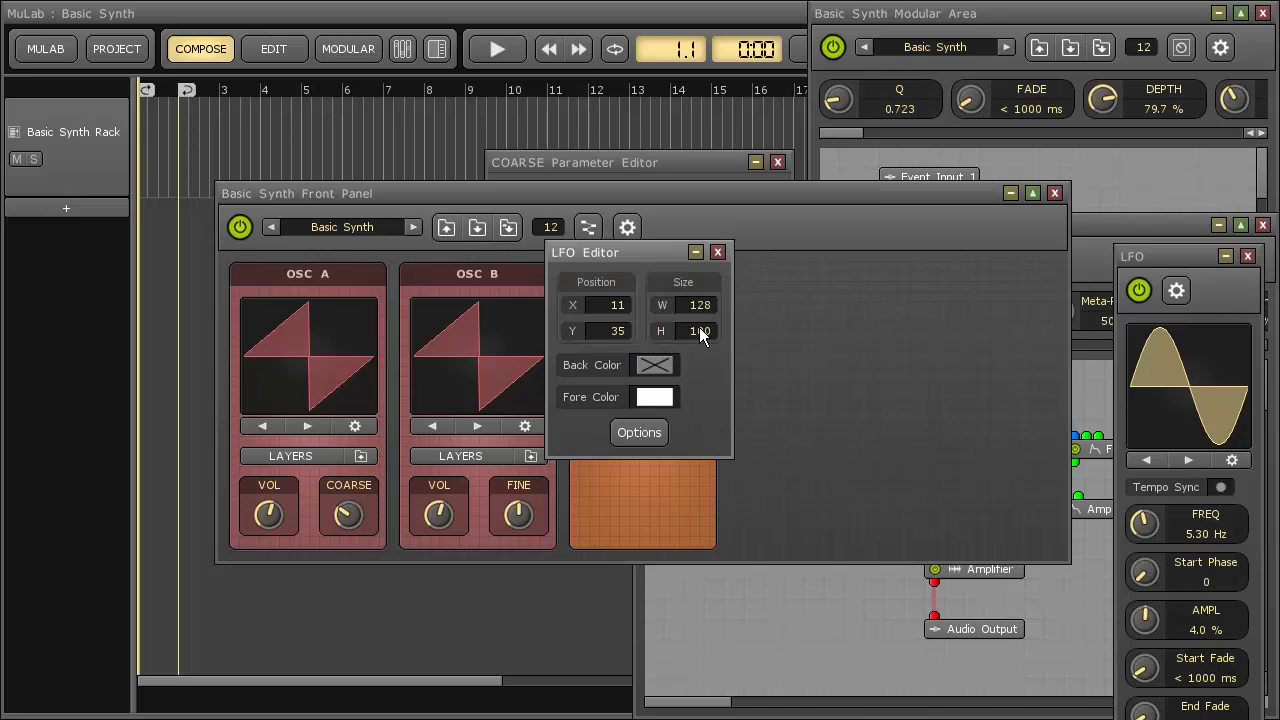
pyautogui.scroll(-1, 699, 336)
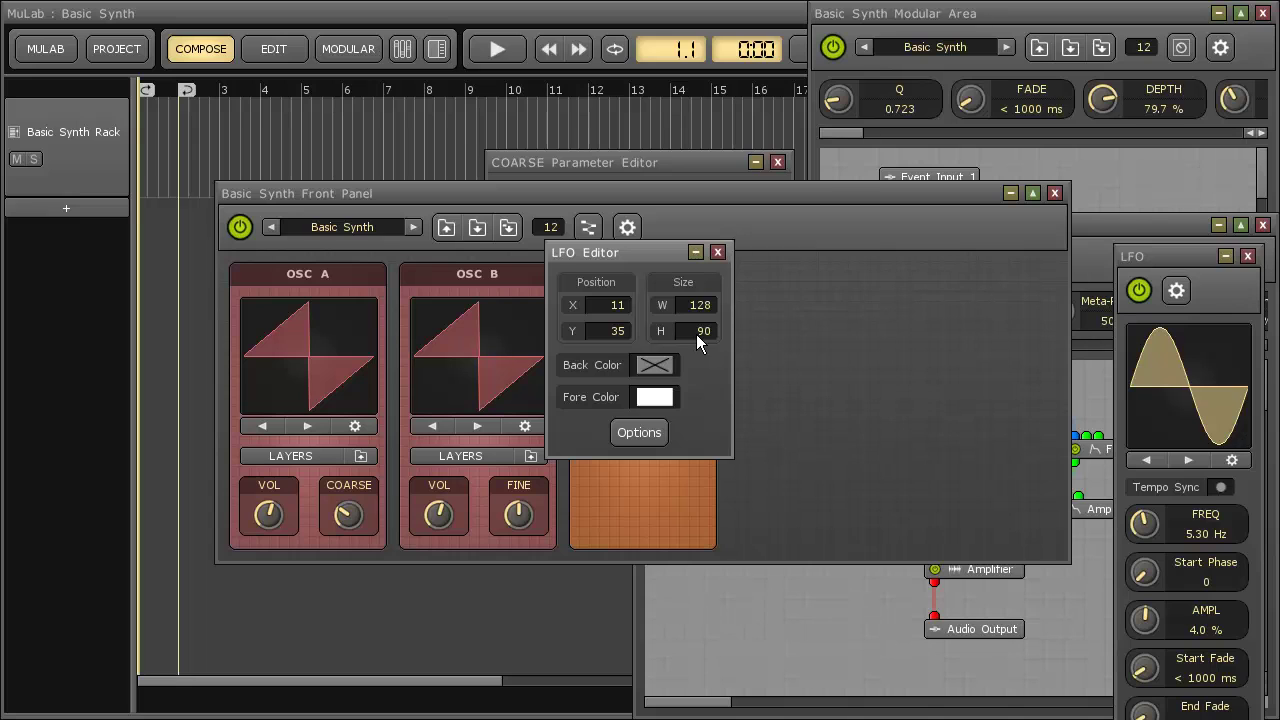
# Step: Set the LFO shape display's Fore Color to the bright orange preset 255,138,65 and close its properties
pyautogui.click(655, 399)
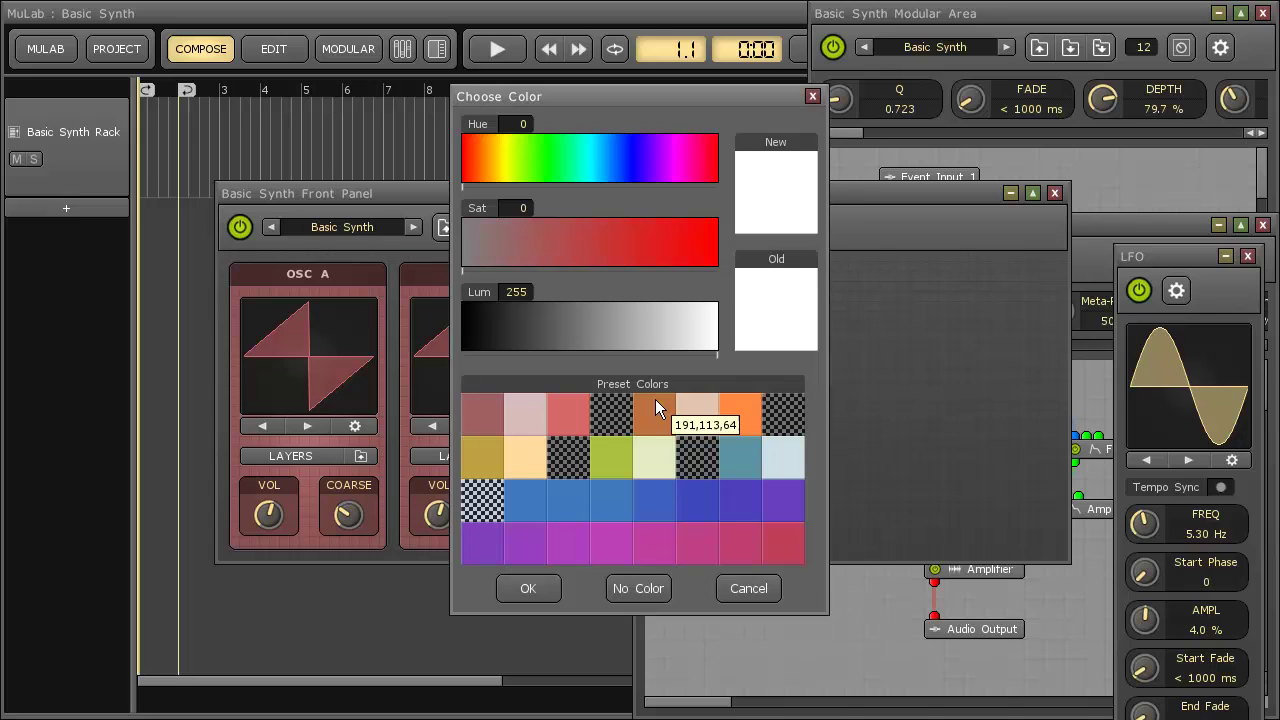
pyautogui.click(731, 406)
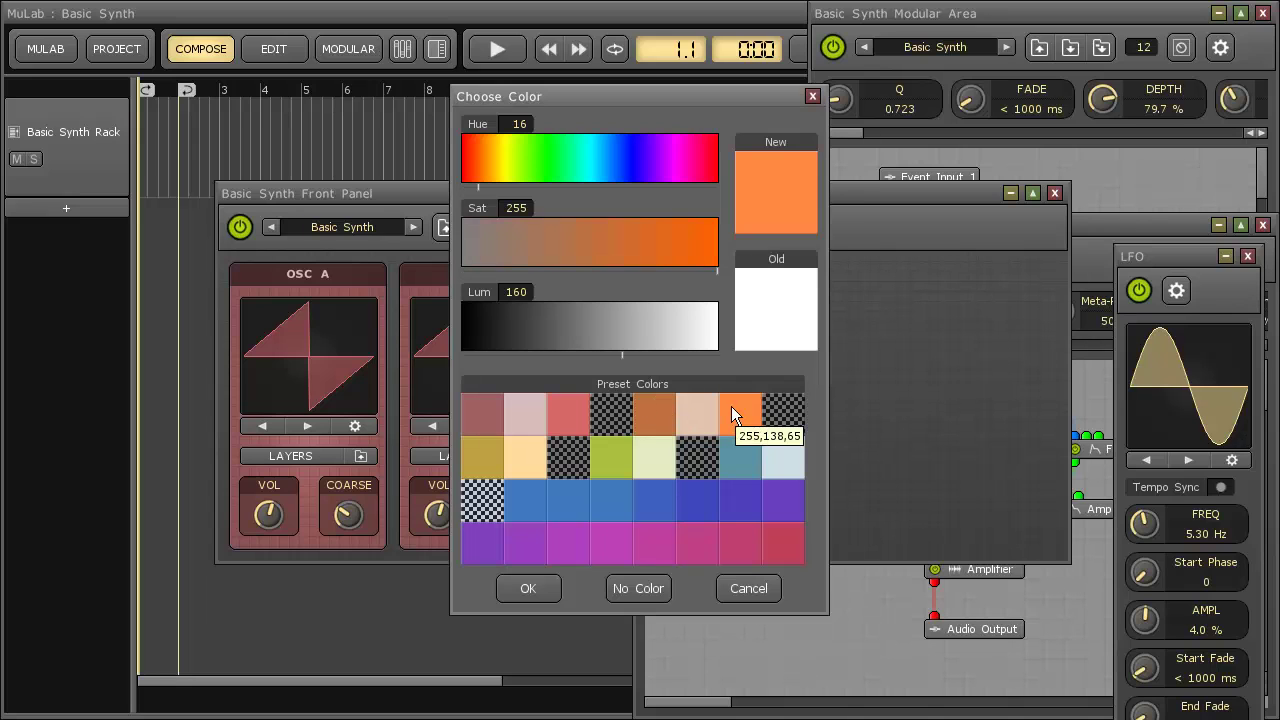
pyautogui.click(537, 586)
pyautogui.moveTo(665, 251); pyautogui.dragTo(869, 271)
pyautogui.click(921, 274)
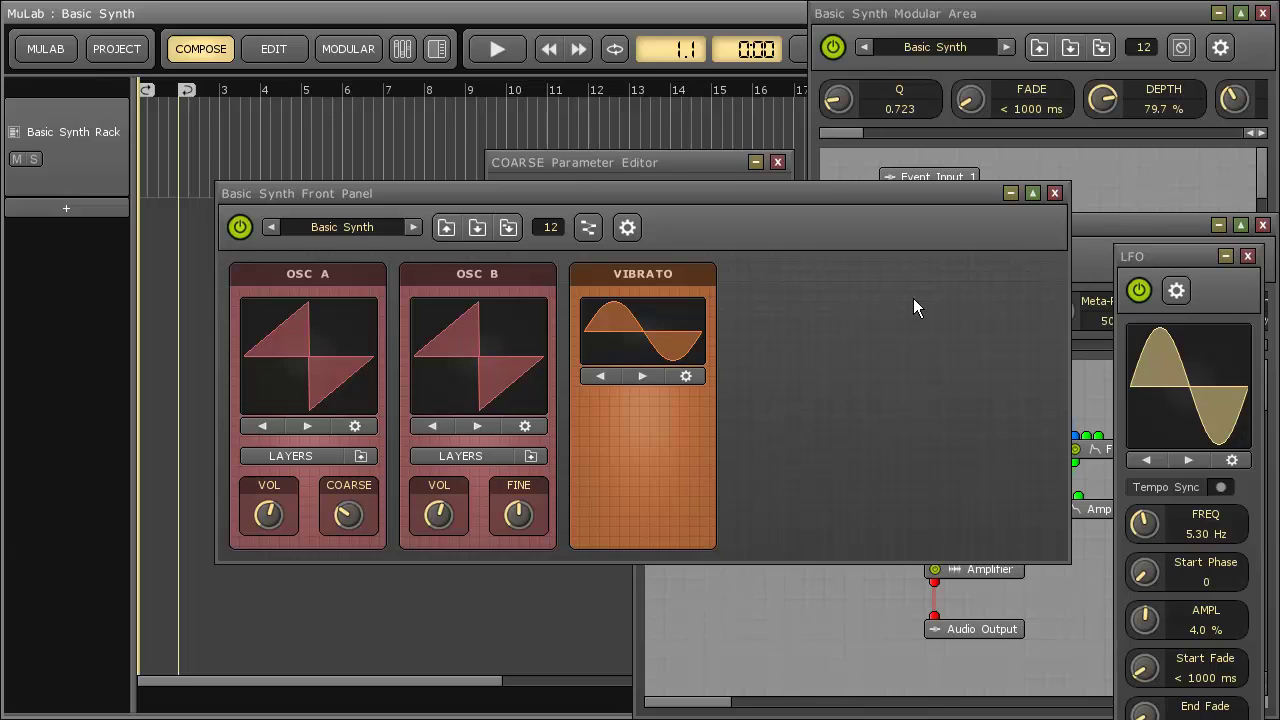
# Step: Add the LFO's FREQ and AMPL parameters and the Basic Synth's FADE parameter to the VIBRATO frame, stacked below the LFO shape display
pyautogui.moveTo(1205, 518); pyautogui.dragTo(665, 407)
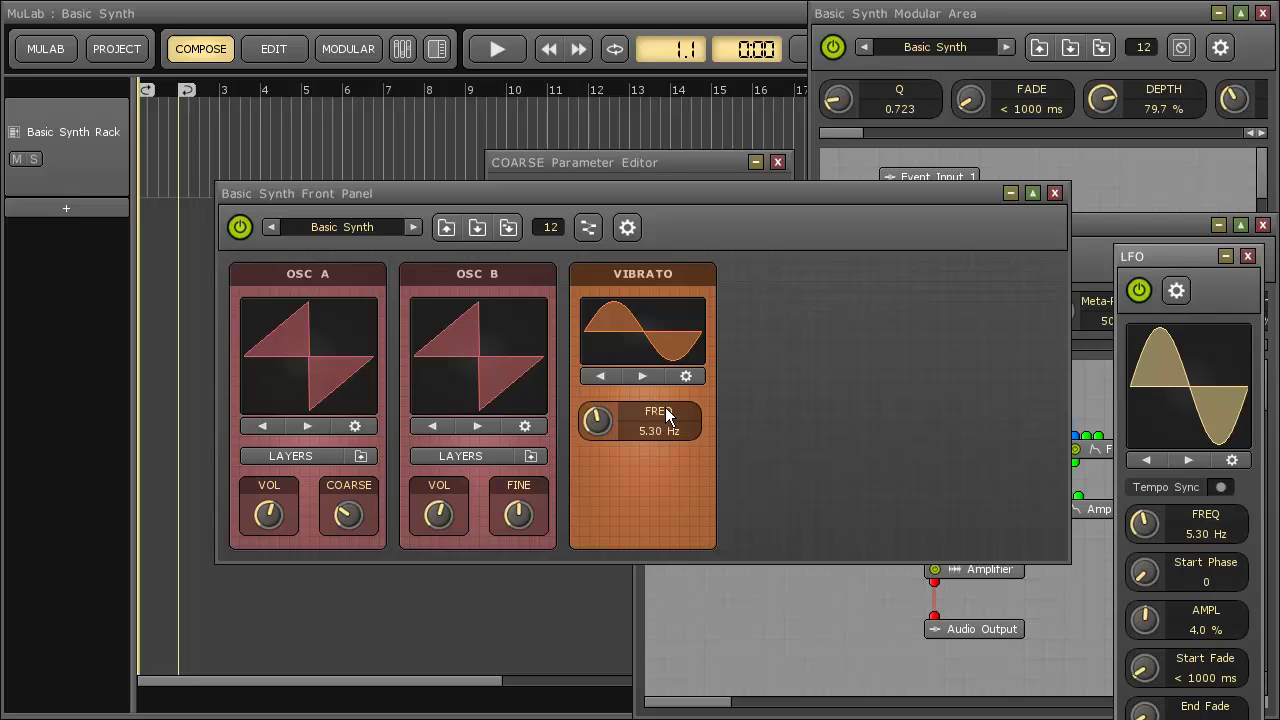
pyautogui.moveTo(1200, 609); pyautogui.dragTo(653, 462)
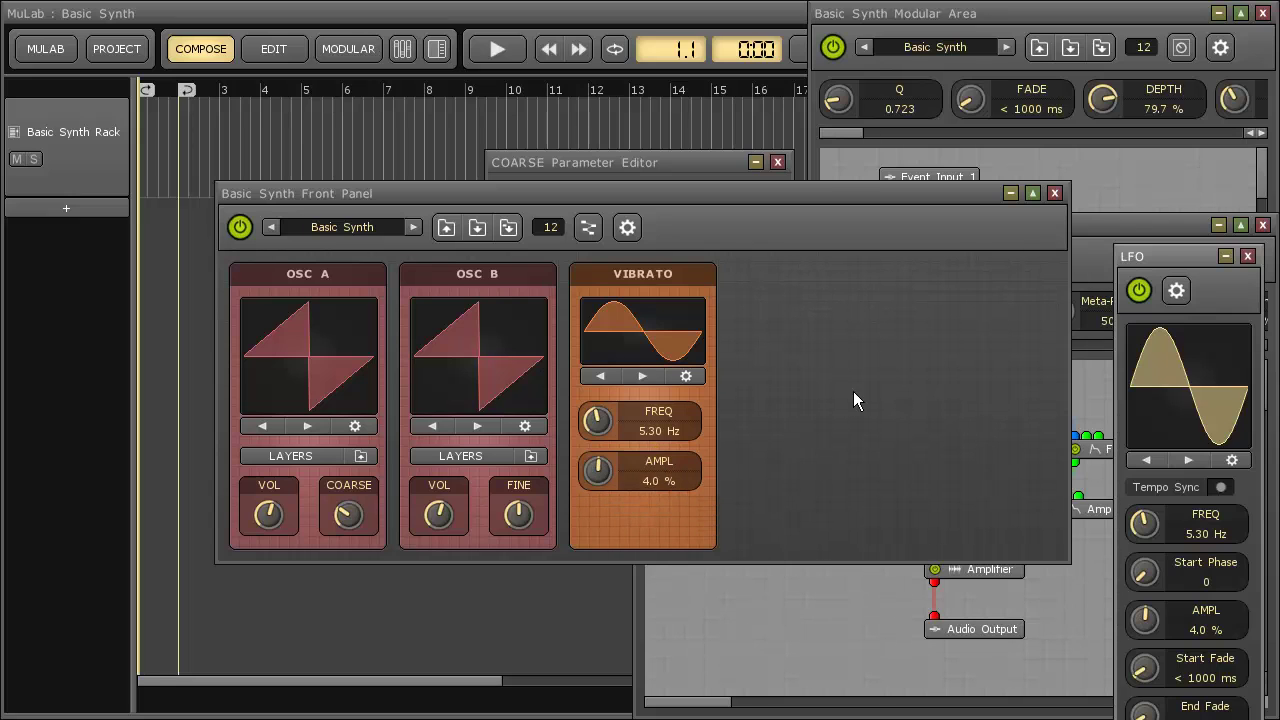
pyautogui.click(1247, 256)
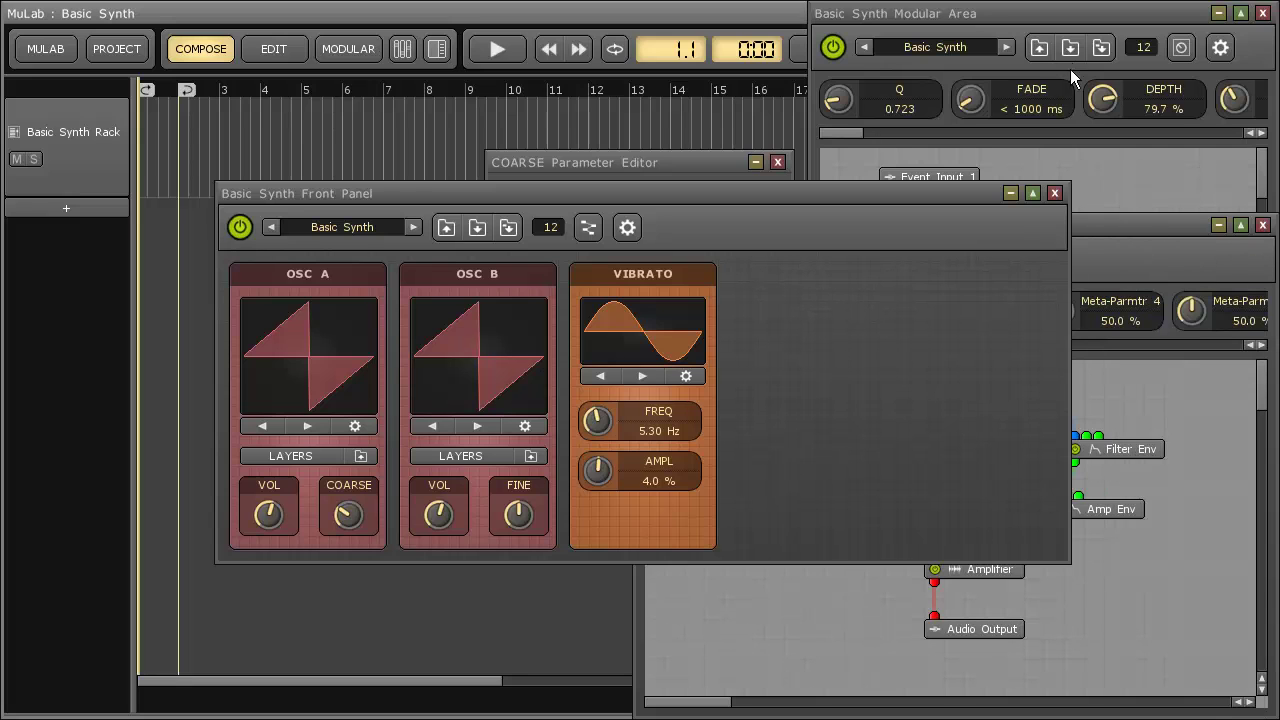
pyautogui.moveTo(1024, 84); pyautogui.dragTo(659, 513)
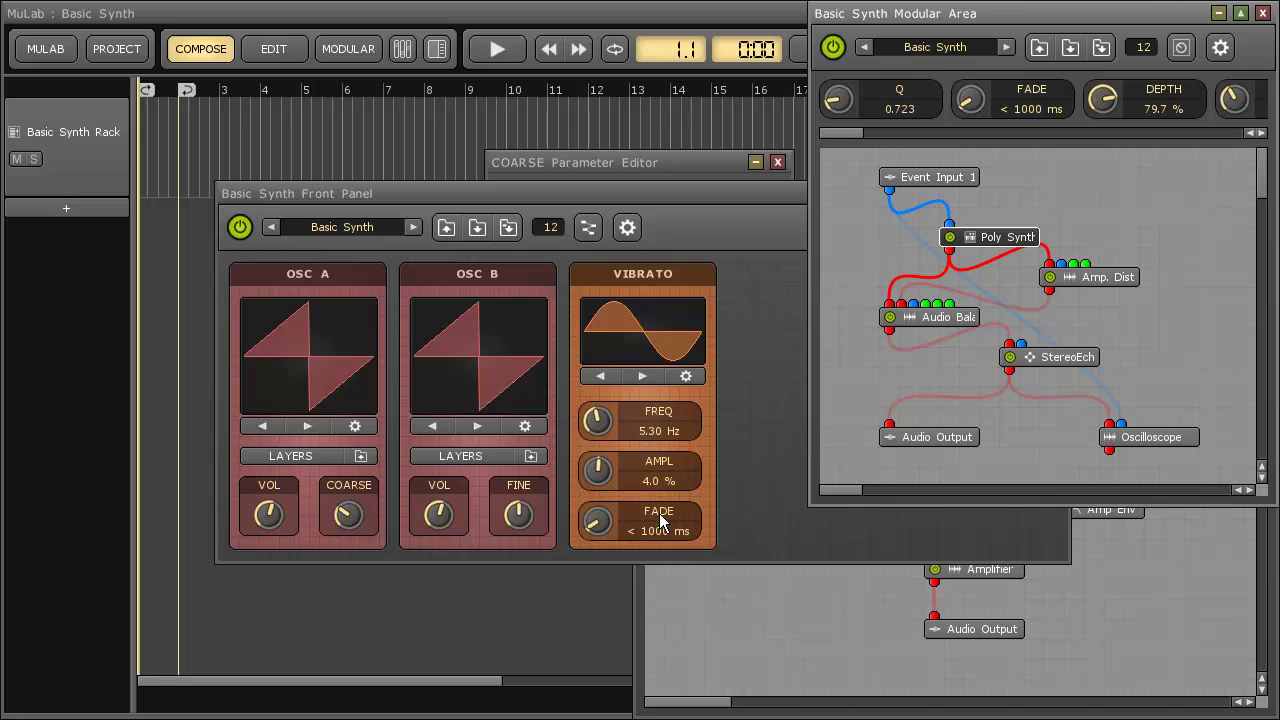
# Step: Set the FREQ parameter's Knob Color to the pale peach preset with hue 16, saturation 128 and luminance 203
pyautogui.click(668, 411)
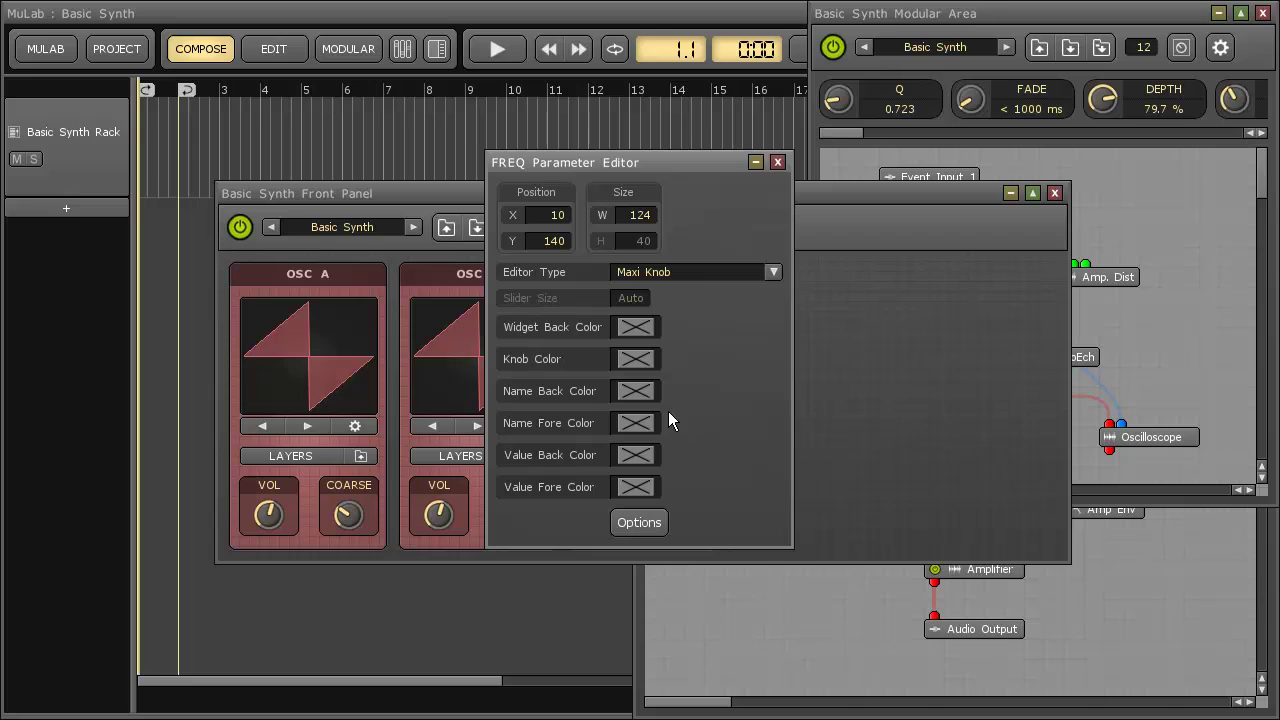
pyautogui.click(636, 358)
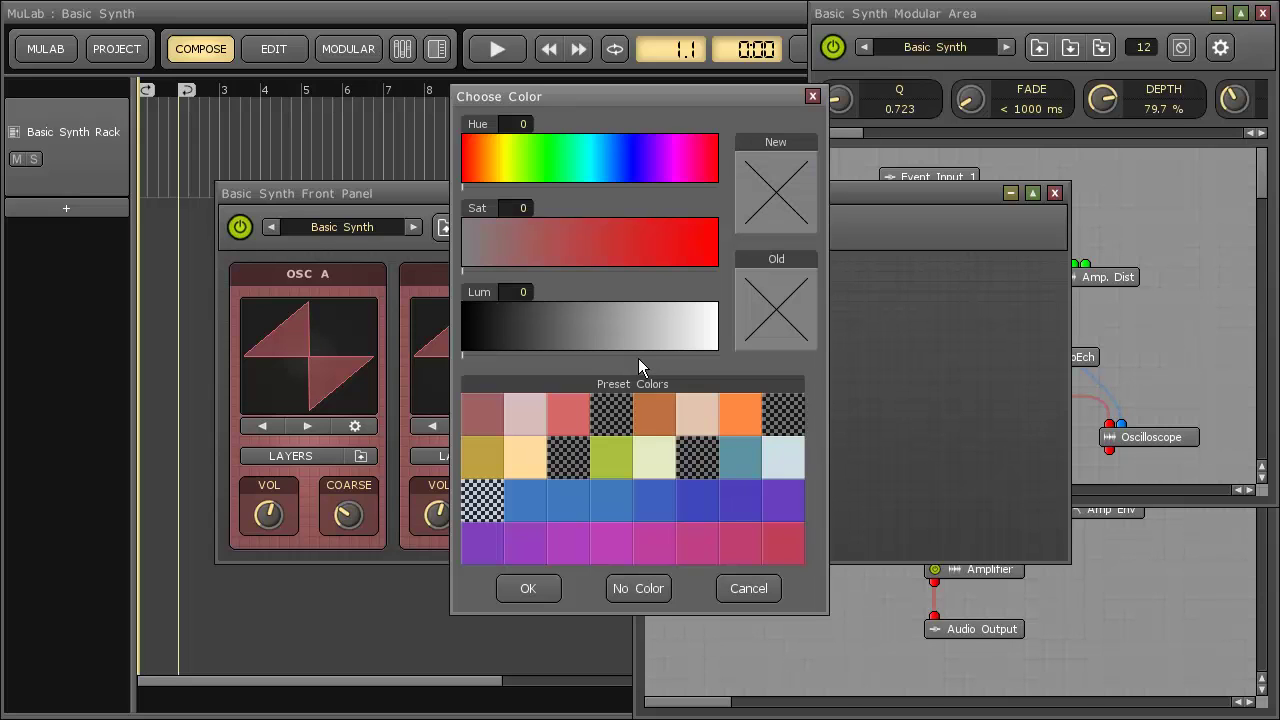
pyautogui.click(690, 412)
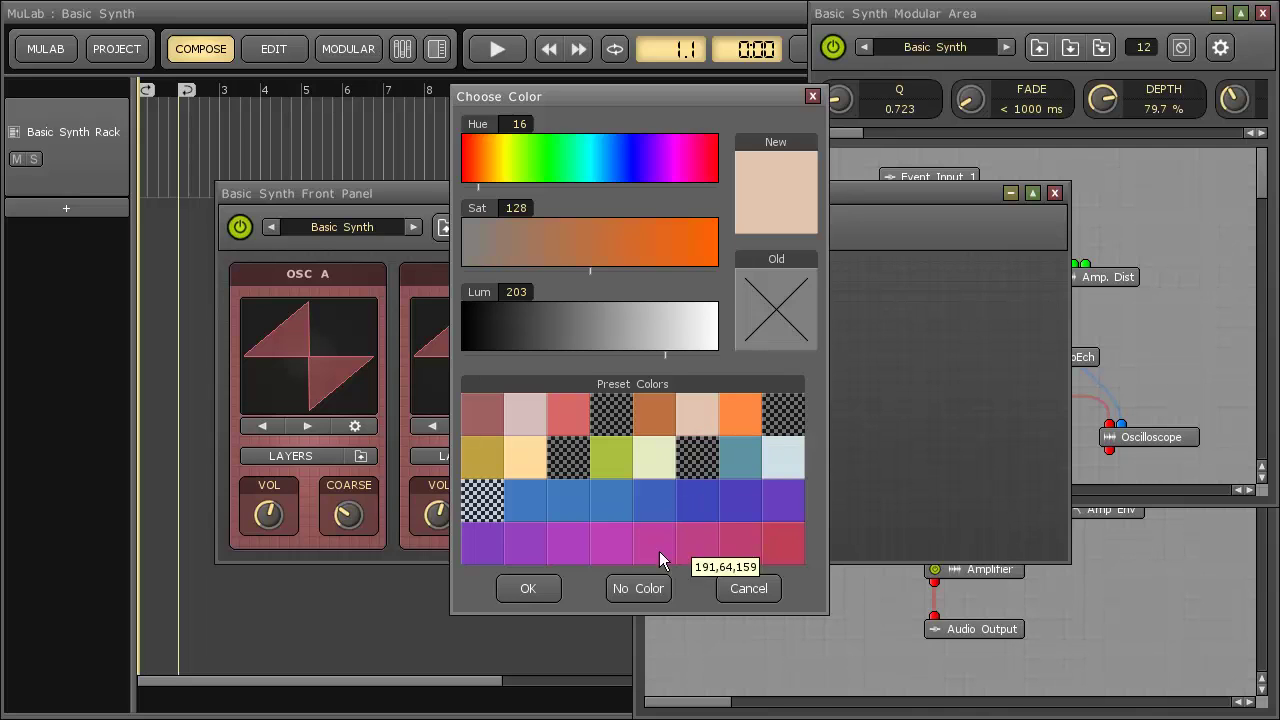
pyautogui.click(527, 588)
# Step: Copy the FREQ parameter's knob color to its Name Fore Color and Value Fore Color, and close its properties
pyautogui.moveTo(637, 363); pyautogui.dragTo(637, 425)
pyautogui.moveTo(663, 160); pyautogui.dragTo(940, 174)
pyautogui.moveTo(927, 372); pyautogui.dragTo(909, 499)
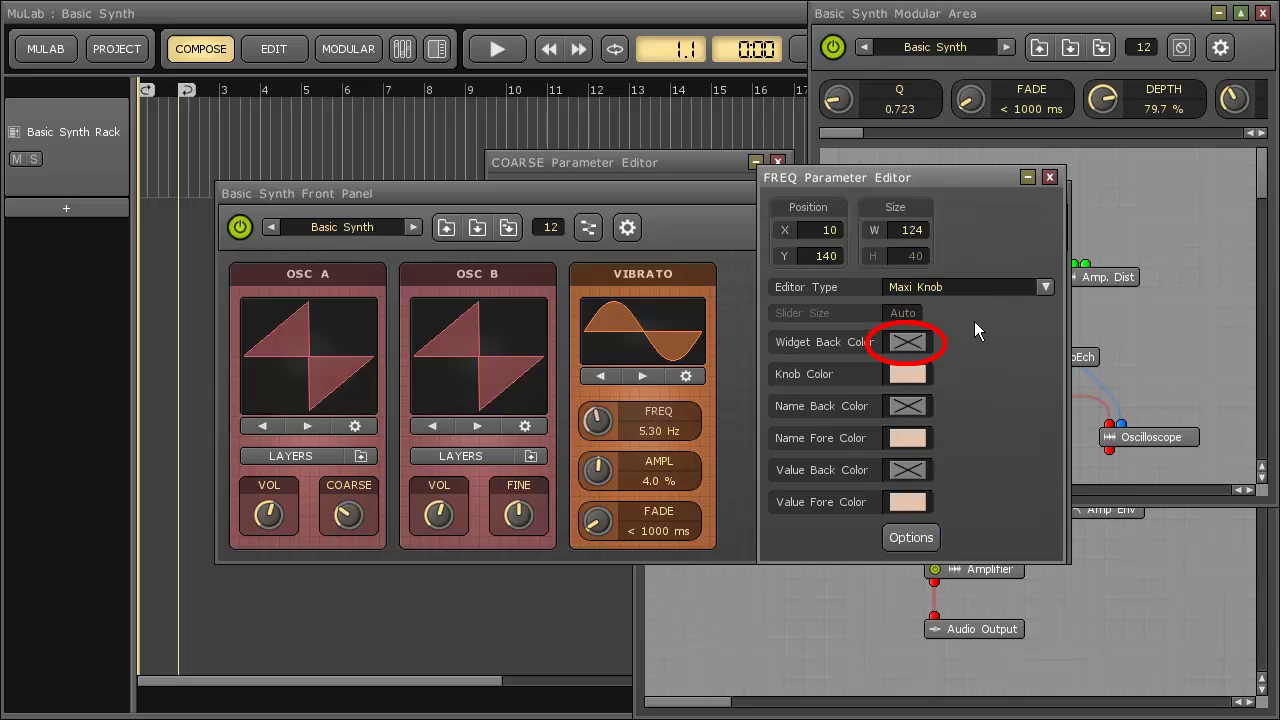
pyautogui.click(1049, 177)
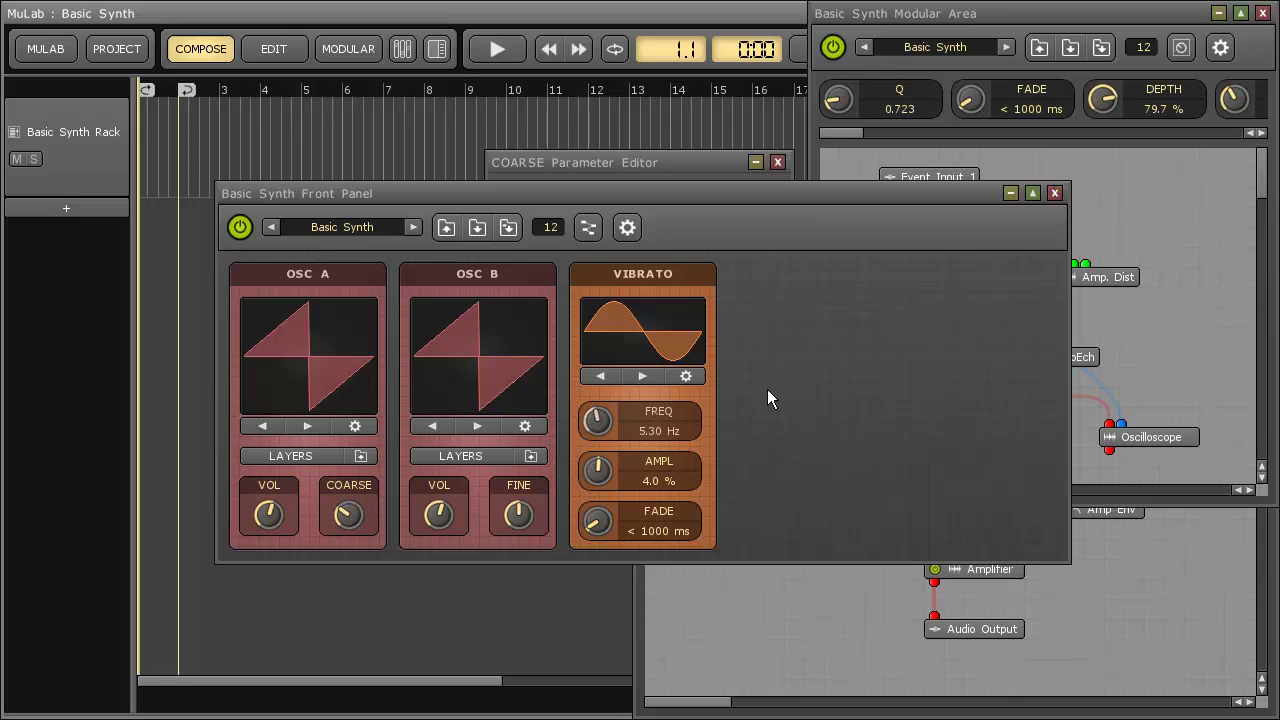
# Step: Copy the FREQ parameter's colors and paste them onto the AMPL and FADE parameters
pyautogui.rightClick(652, 411)
pyautogui.click(706, 524)
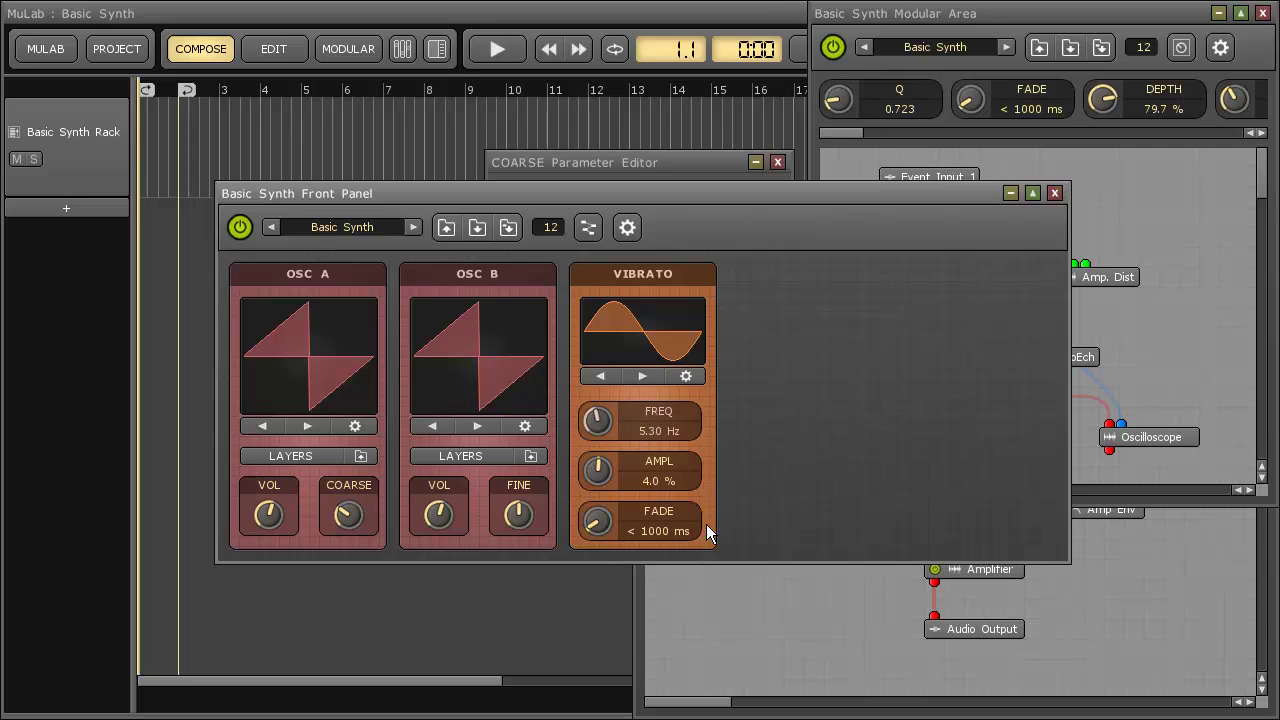
pyautogui.rightClick(671, 467)
pyautogui.click(719, 578)
pyautogui.rightClick(670, 523)
pyautogui.click(719, 633)
# Step: Add a Group Frame component to the front panel and place it beside the VIBRATO frame
pyautogui.rightClick(735, 282)
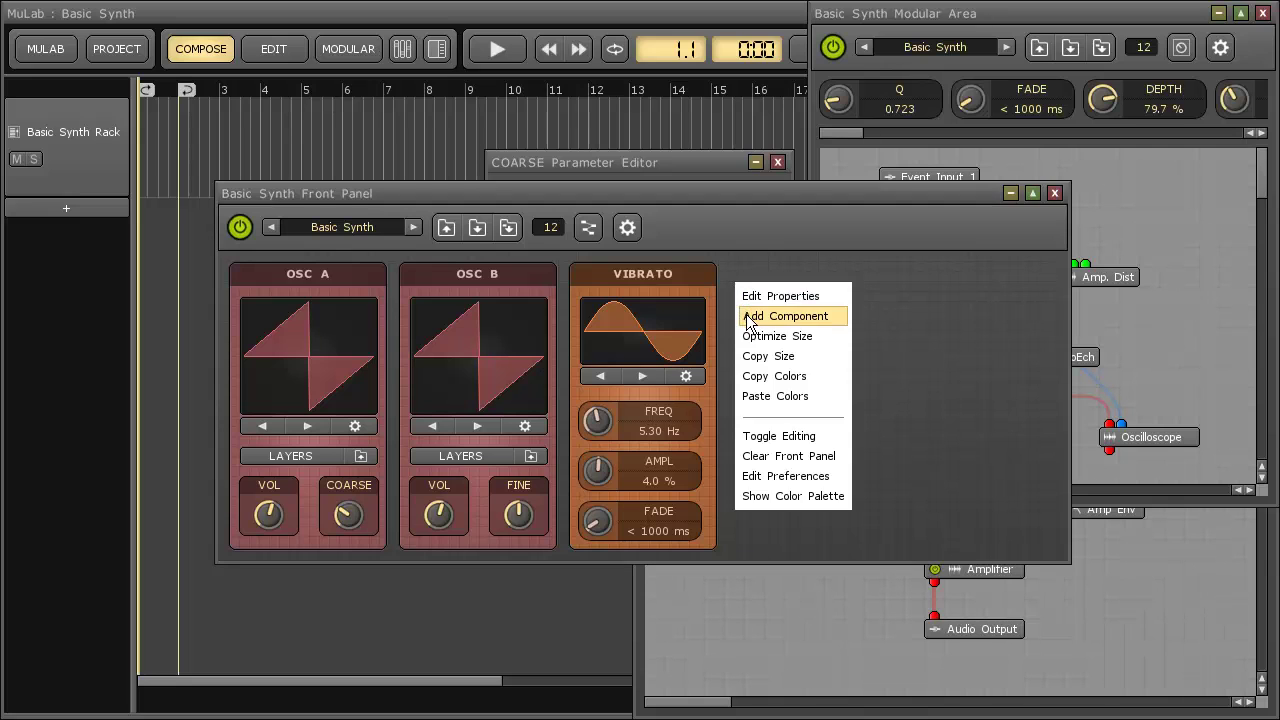
pyautogui.click(746, 314)
pyautogui.click(757, 332)
pyautogui.moveTo(802, 363); pyautogui.dragTo(785, 336)
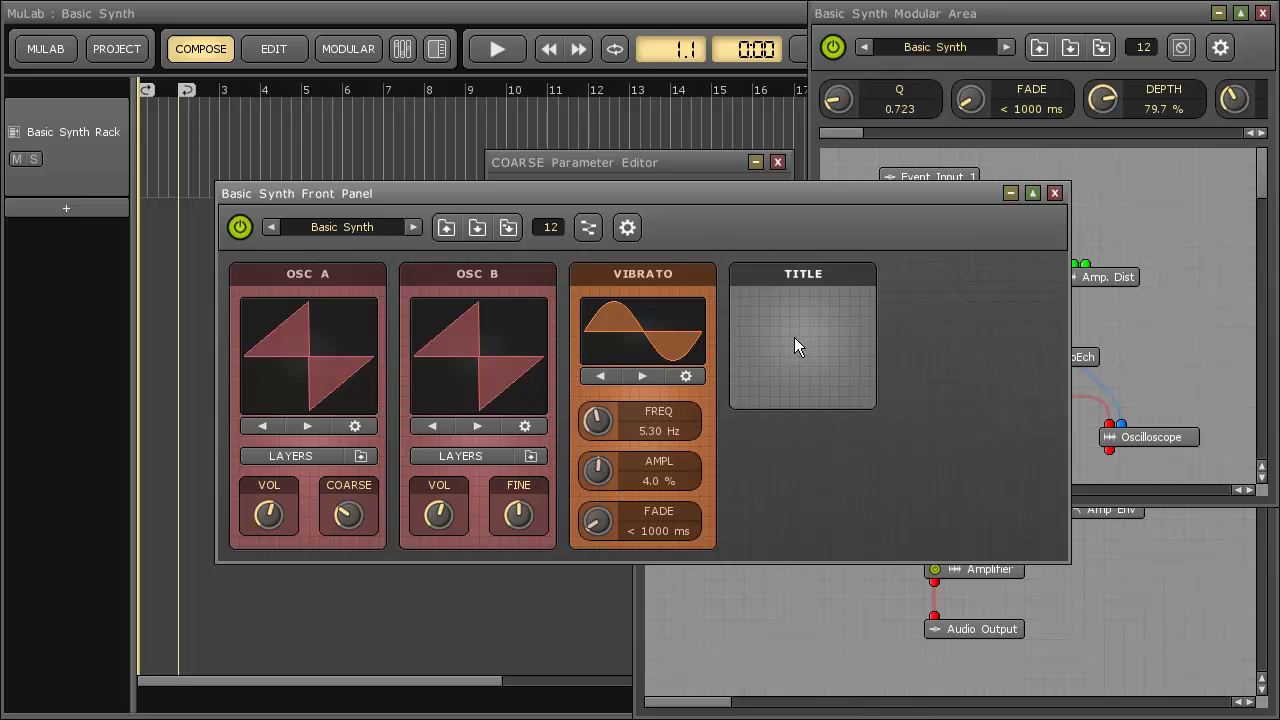
# Step: Set the new group frame's Frame Color to the golden preset and its Title Color to the pale yellow-orange preset with hue 28, saturation 255, luminance 206
pyautogui.doubleClick(794, 337)
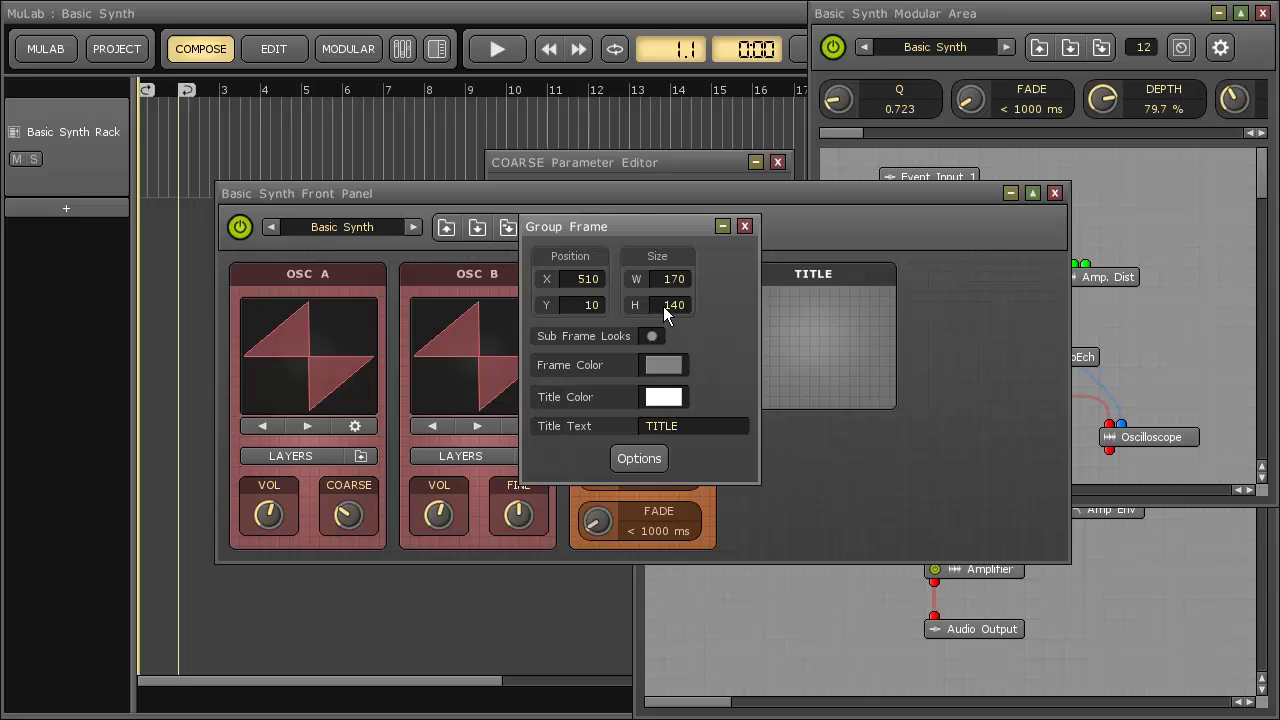
pyautogui.click(661, 364)
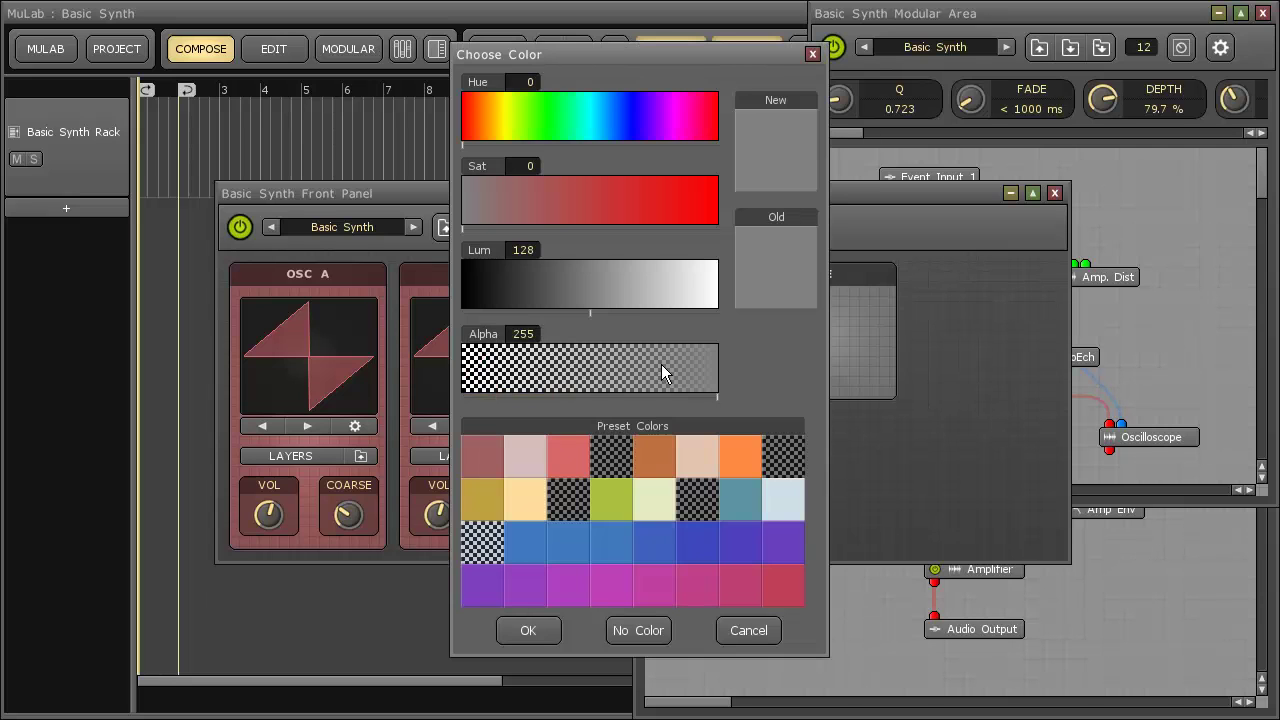
pyautogui.click(481, 508)
pyautogui.click(521, 626)
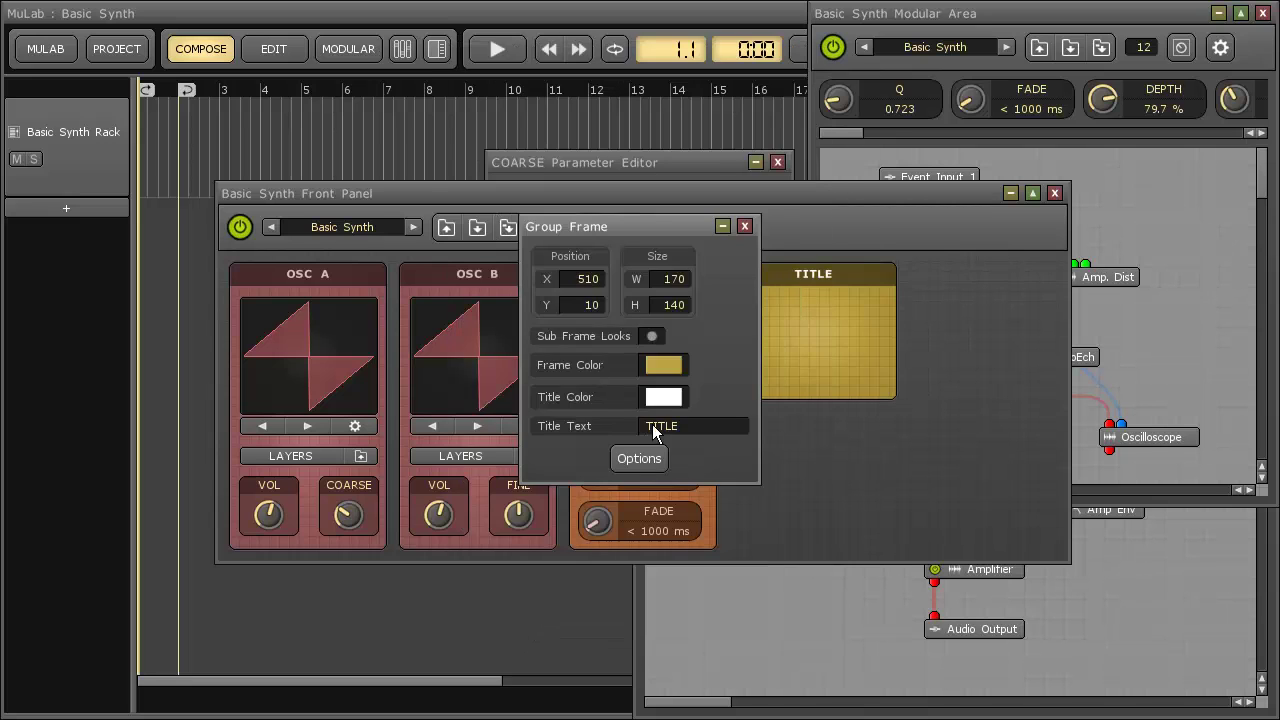
pyautogui.click(657, 398)
pyautogui.click(528, 506)
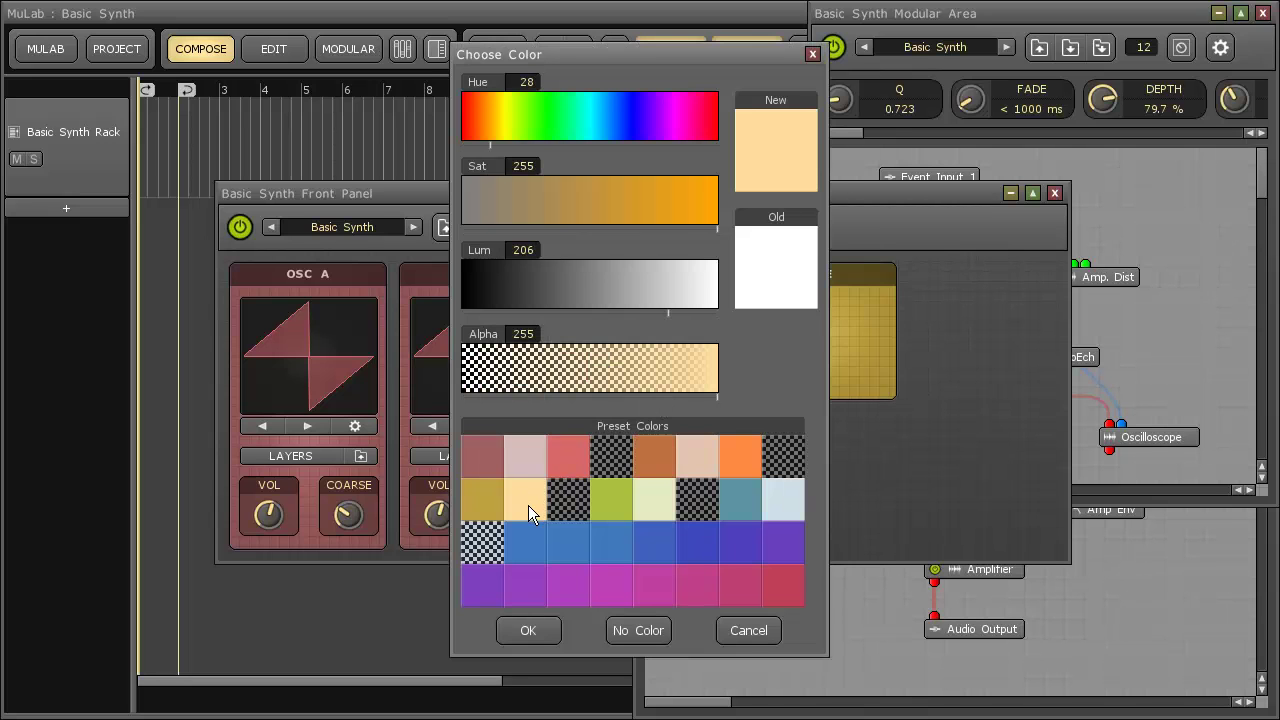
pyautogui.click(525, 633)
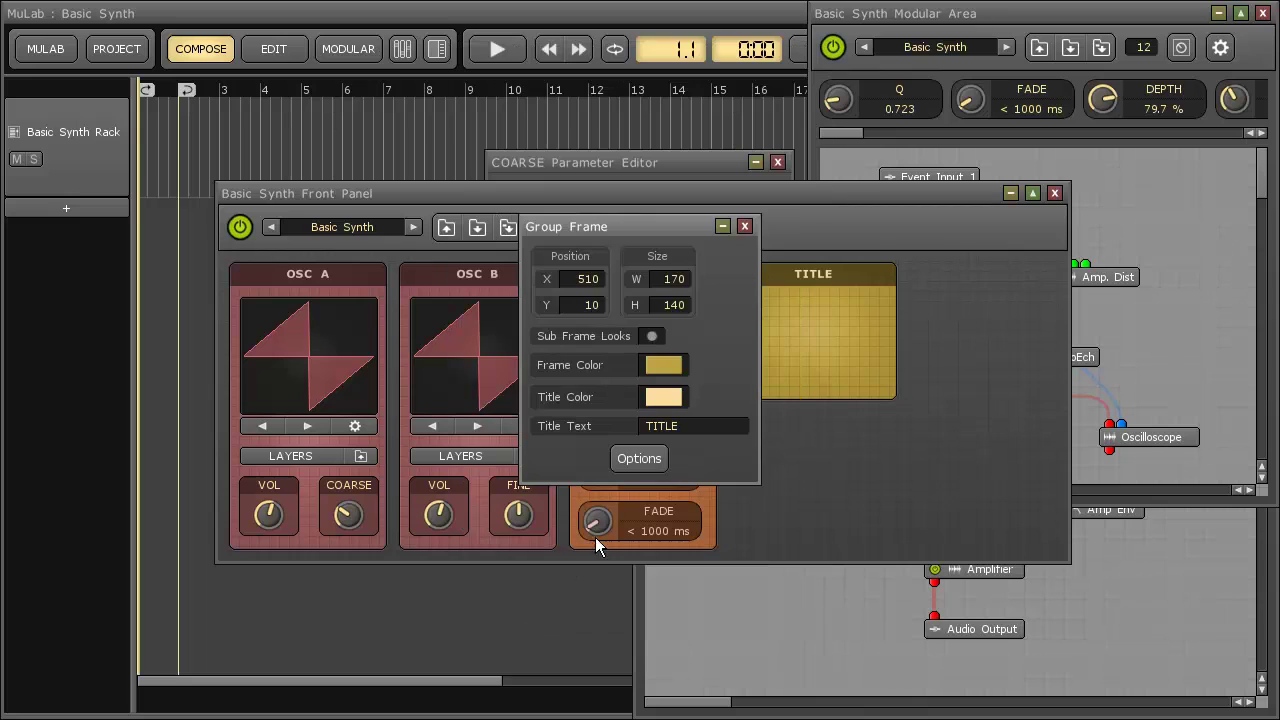
# Step: Title the golden group frame FILTER and close its properties
pyautogui.click(669, 427)
pyautogui.write('FILTER')
pyautogui.press('Return')
pyautogui.click(744, 227)
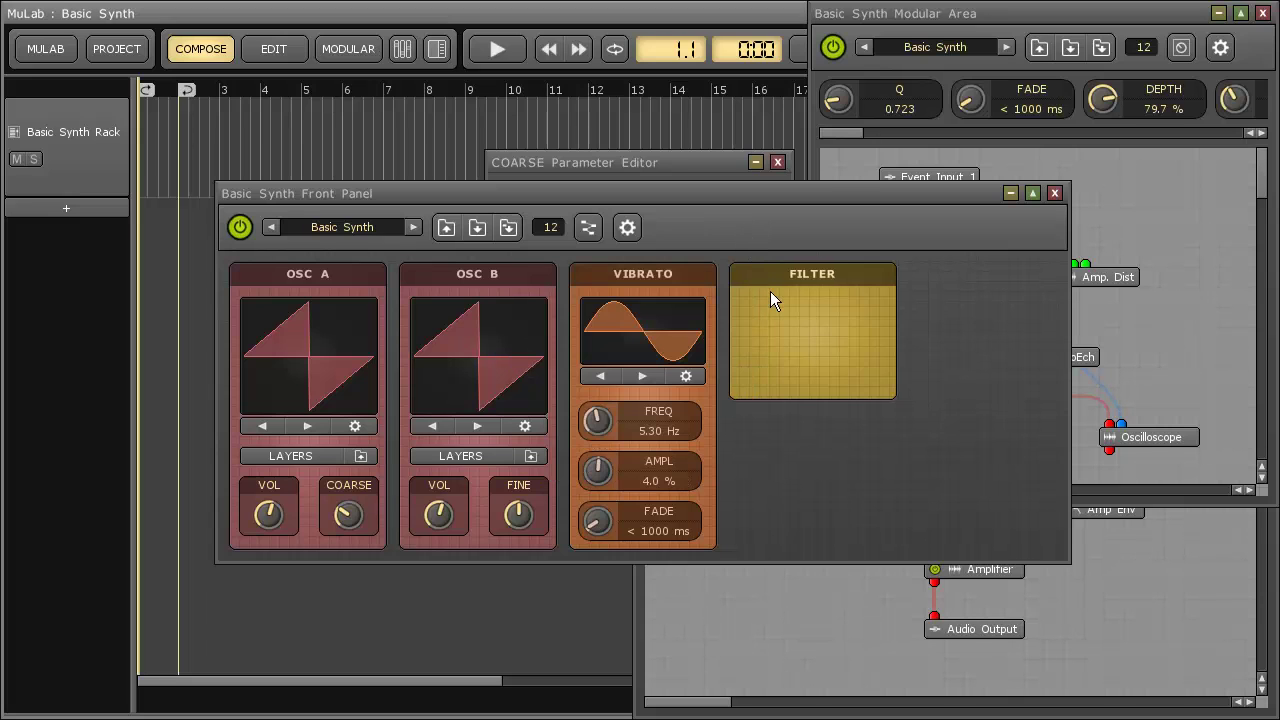
# Step: Add the Basic Synth's DEPTH and Q parameters to the FILTER frame, with Q below DEPTH
pyautogui.click(1125, 100)
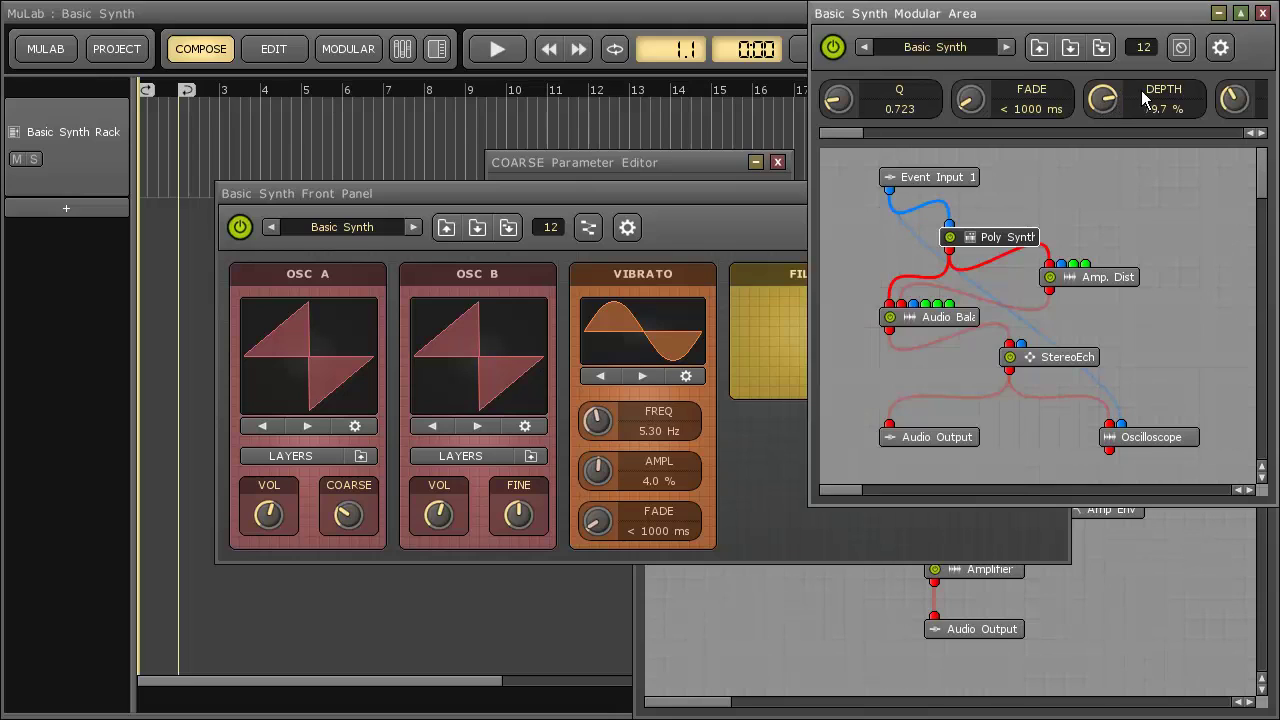
pyautogui.moveTo(1155, 92); pyautogui.dragTo(785, 330)
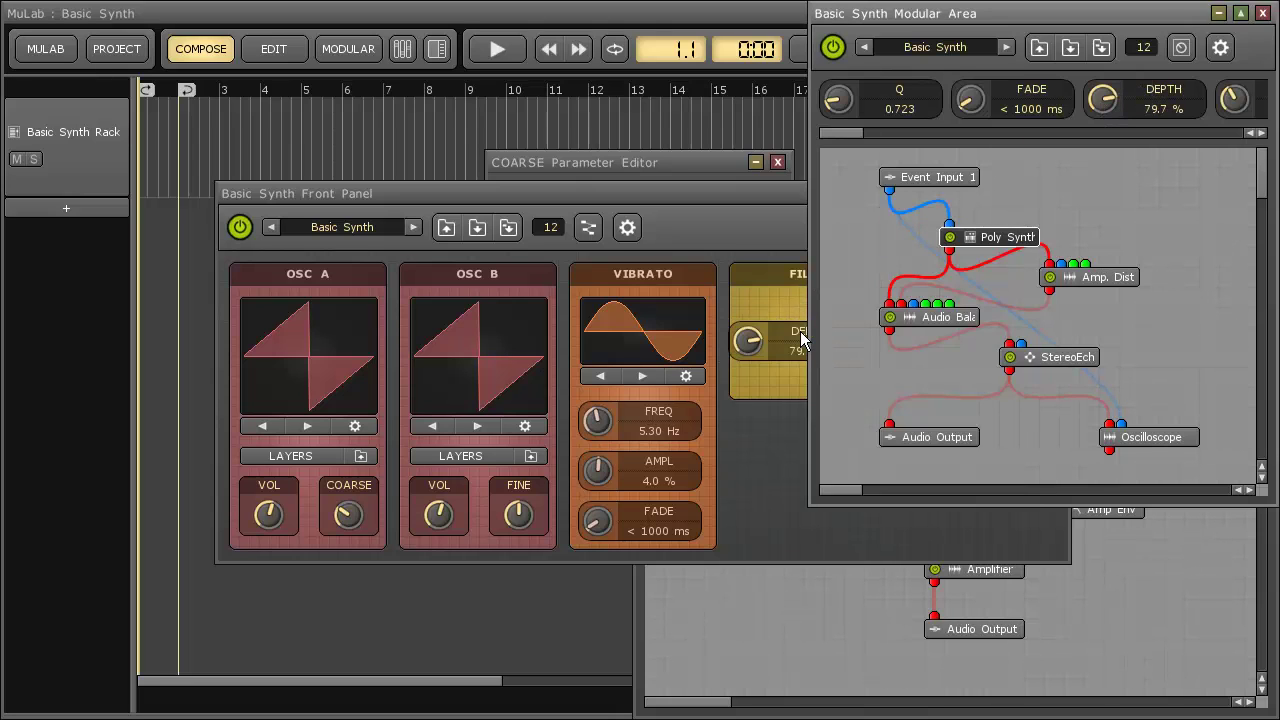
pyautogui.moveTo(899, 108); pyautogui.dragTo(792, 372)
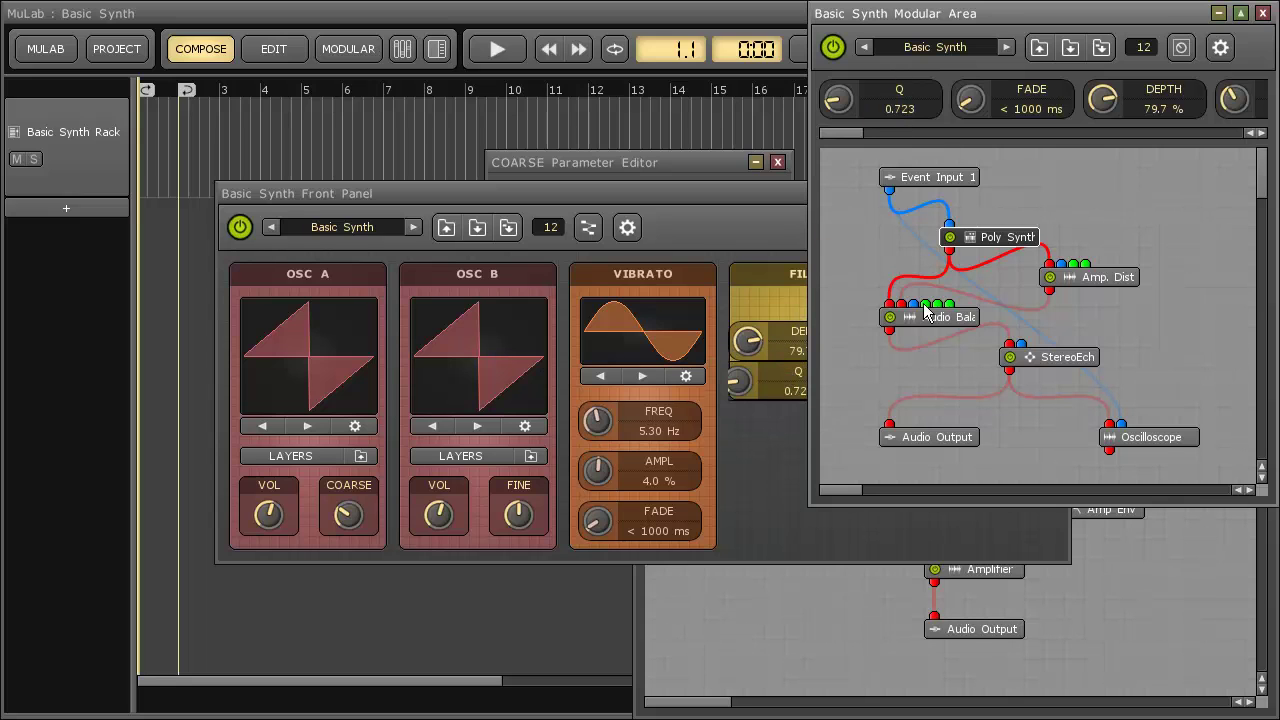
# Step: Check the TIME parameter's mapping, then add TIME to the FILTER frame above DEPTH and bring the front panel forward
pyautogui.moveTo(846, 128); pyautogui.dragTo(869, 127)
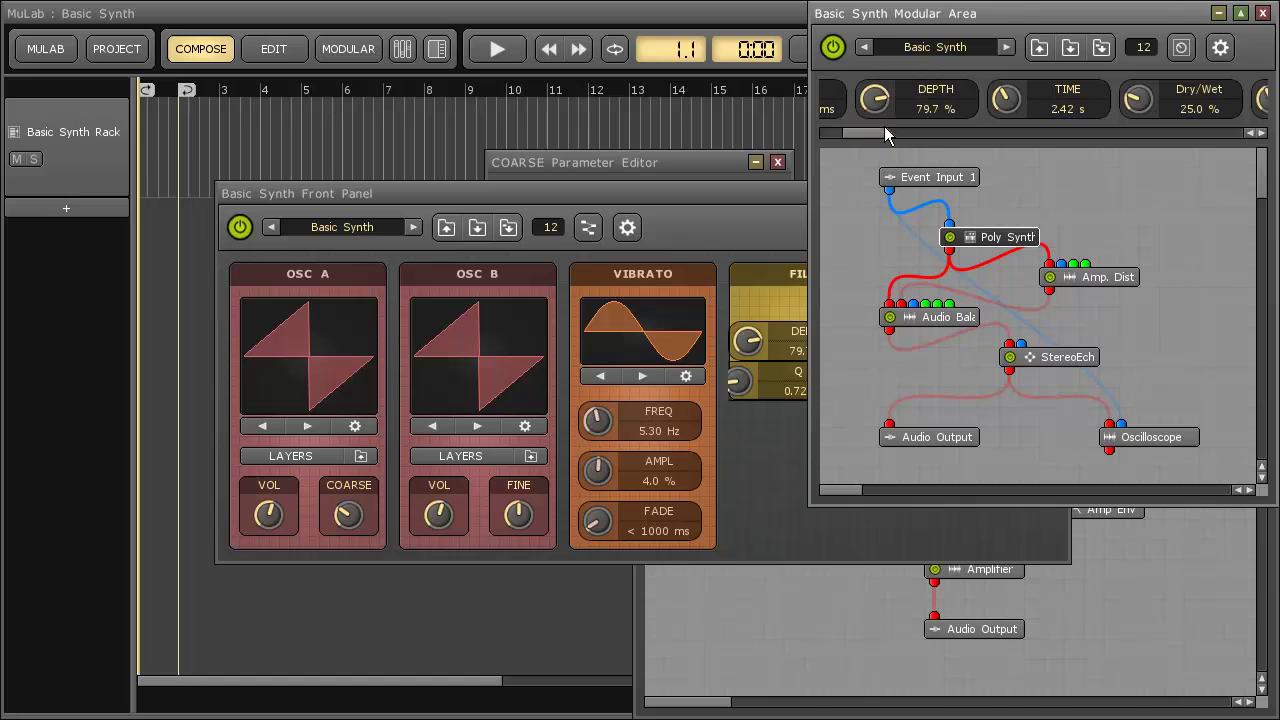
pyautogui.doubleClick(1071, 102)
pyautogui.press('Escape')
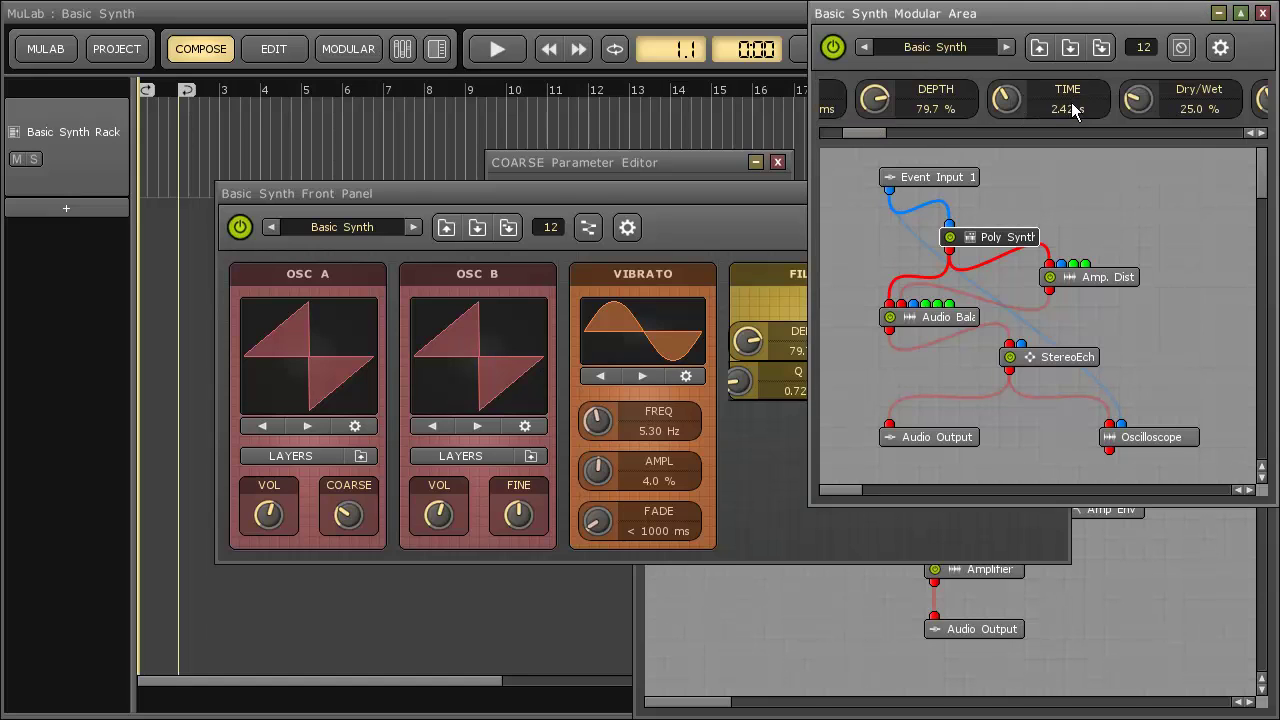
pyautogui.doubleClick(1006, 100)
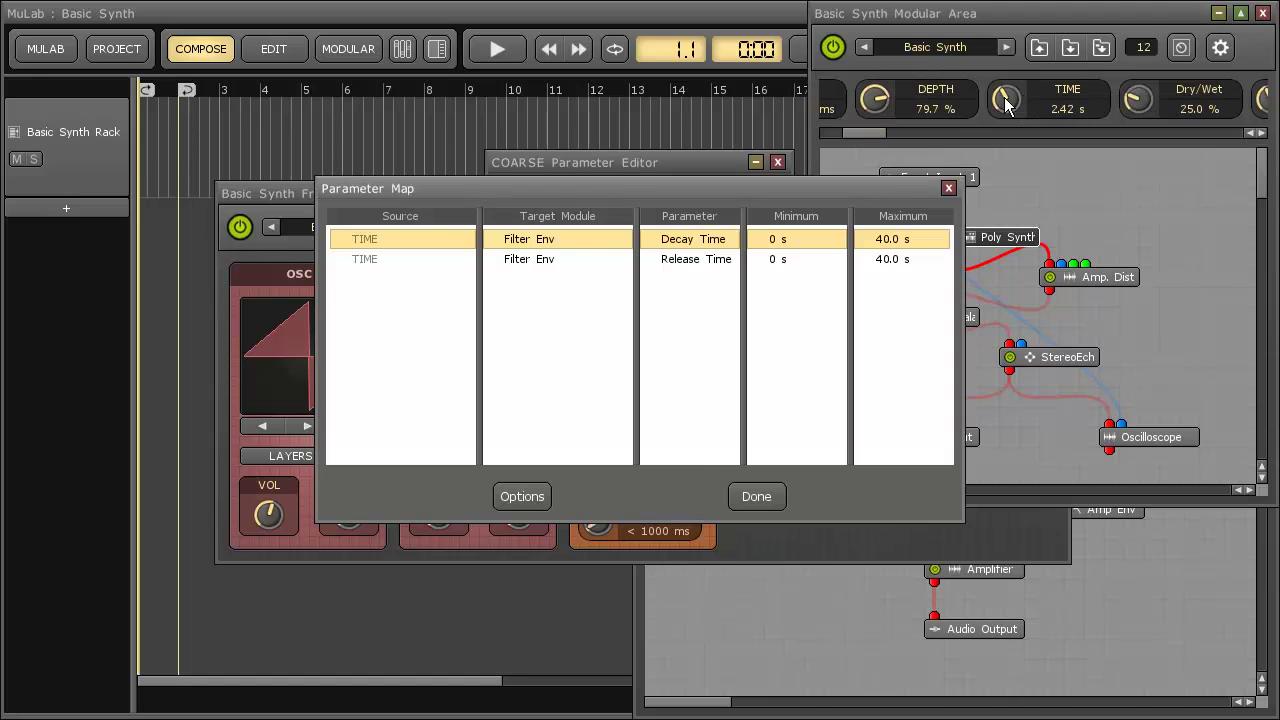
pyautogui.press('Escape')
pyautogui.moveTo(1050, 92); pyautogui.dragTo(796, 292)
pyautogui.click(776, 195)
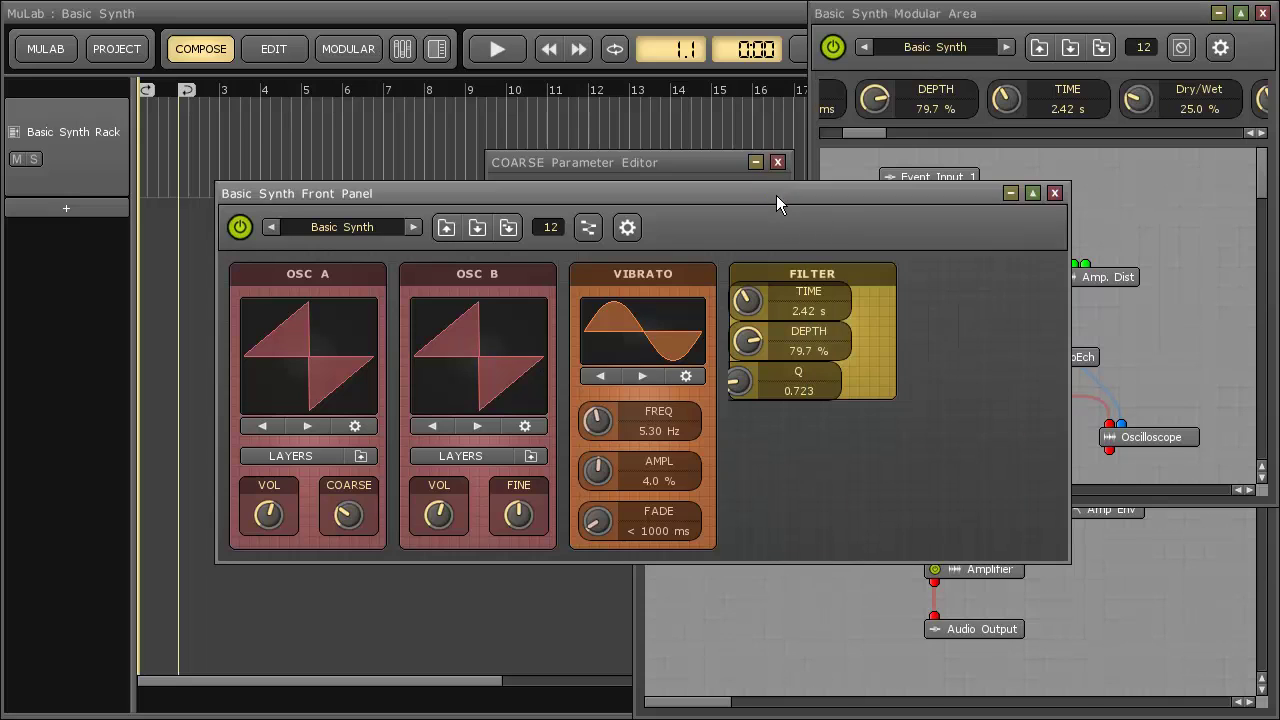
# Step: Change the TIME parameter's editor type to Hor. Slider (Hor. Nm) with a height of 20 and a Name Size of 50
pyautogui.click(819, 299)
pyautogui.click(772, 271)
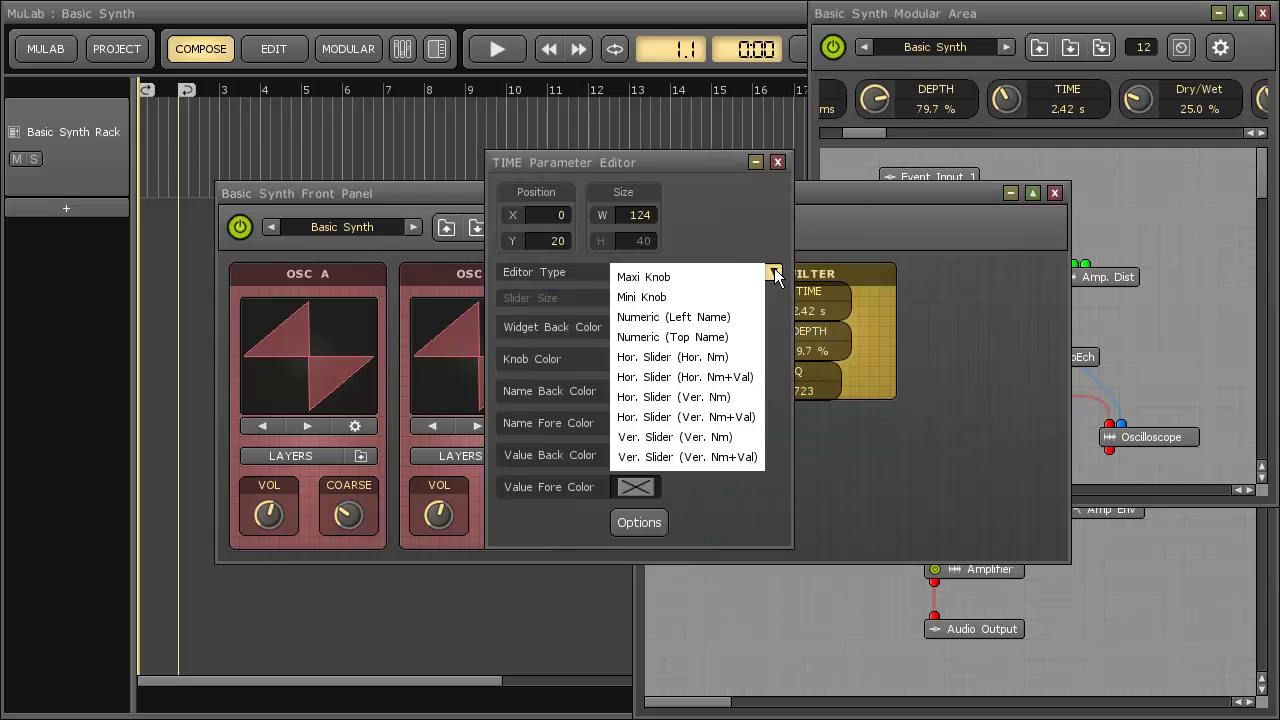
pyautogui.click(739, 352)
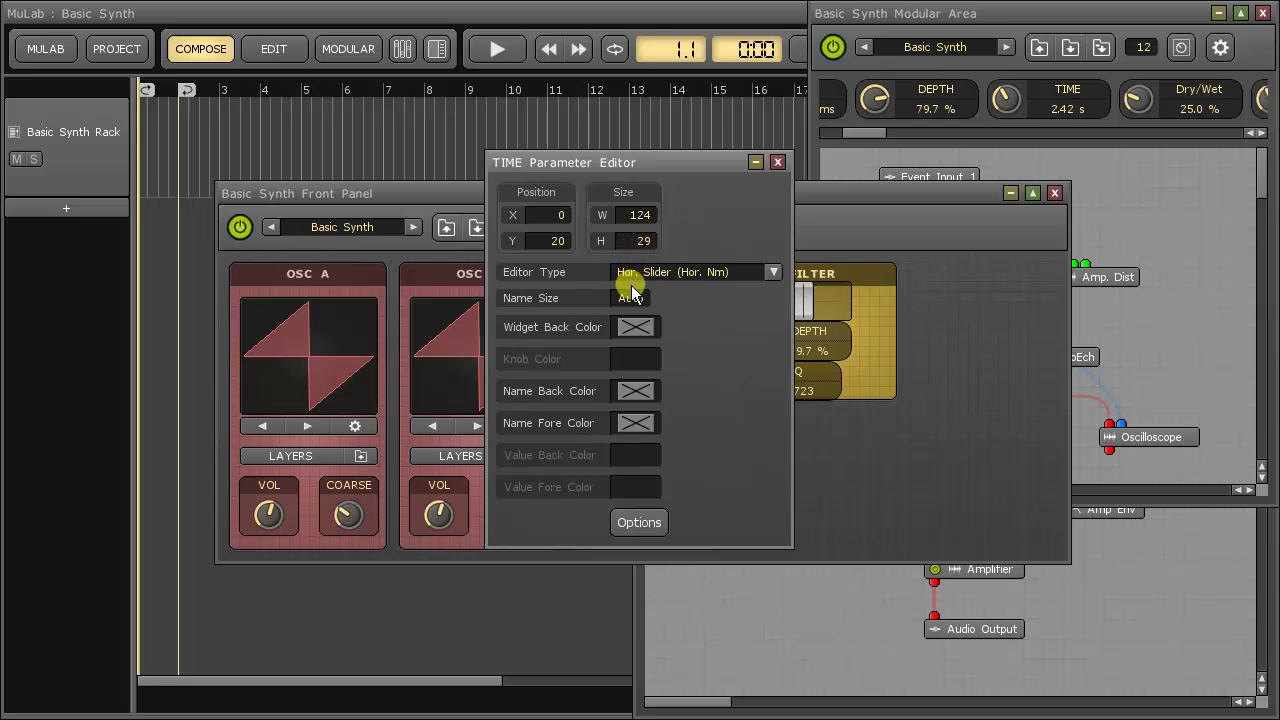
pyautogui.moveTo(631, 302); pyautogui.dragTo(631, 313)
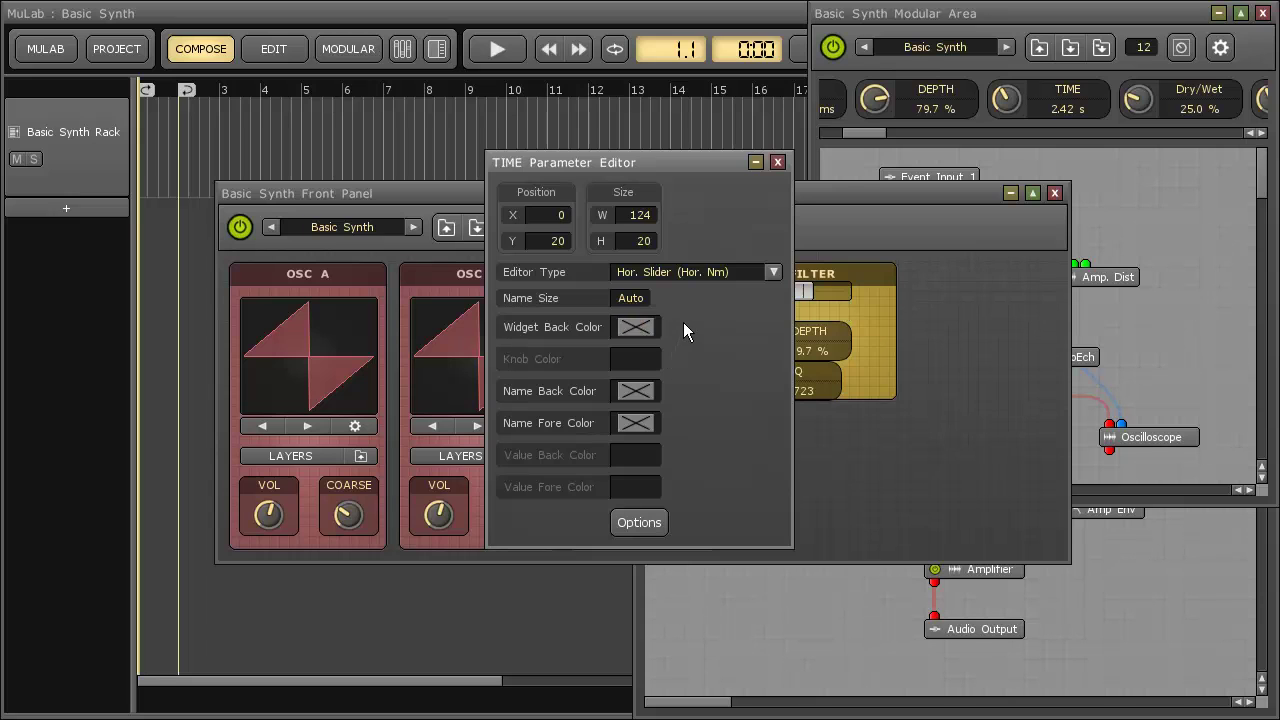
pyautogui.doubleClick(630, 298)
pyautogui.write('50')
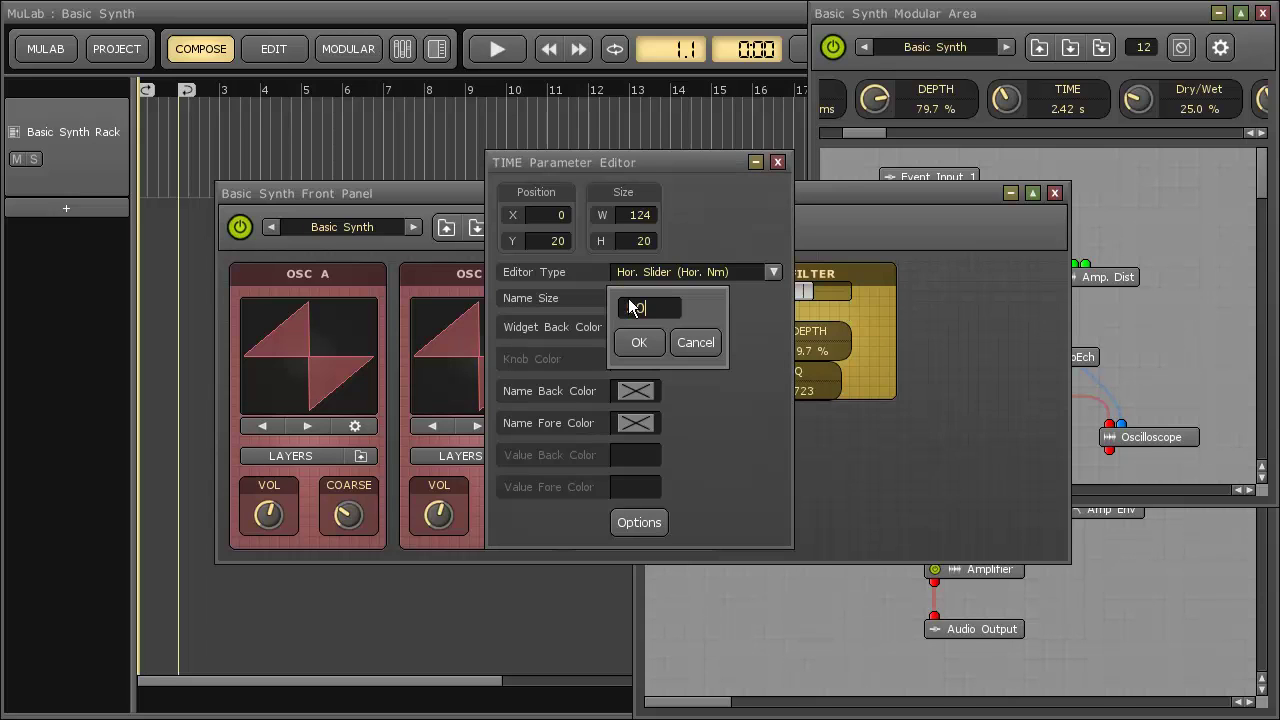
pyautogui.press('Return')
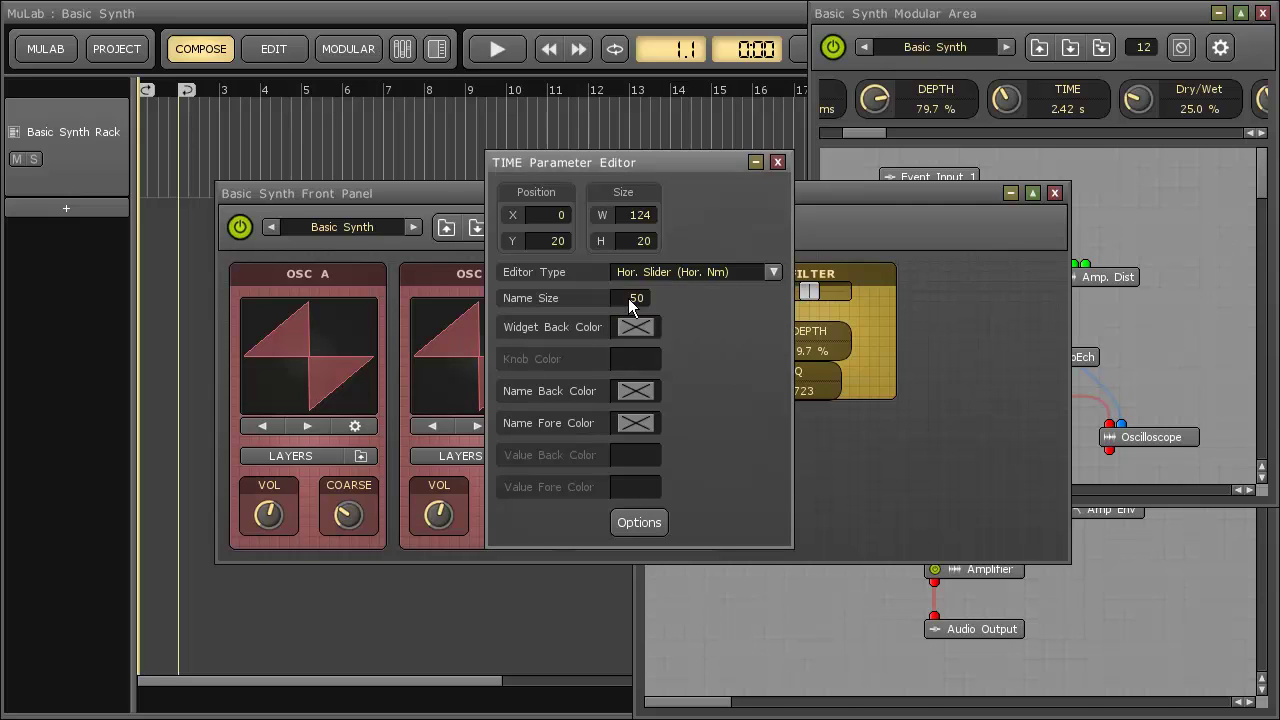
# Step: Position the TIME slider just below the FILTER title with a small margin and copy its size
pyautogui.moveTo(700, 164); pyautogui.dragTo(512, 164)
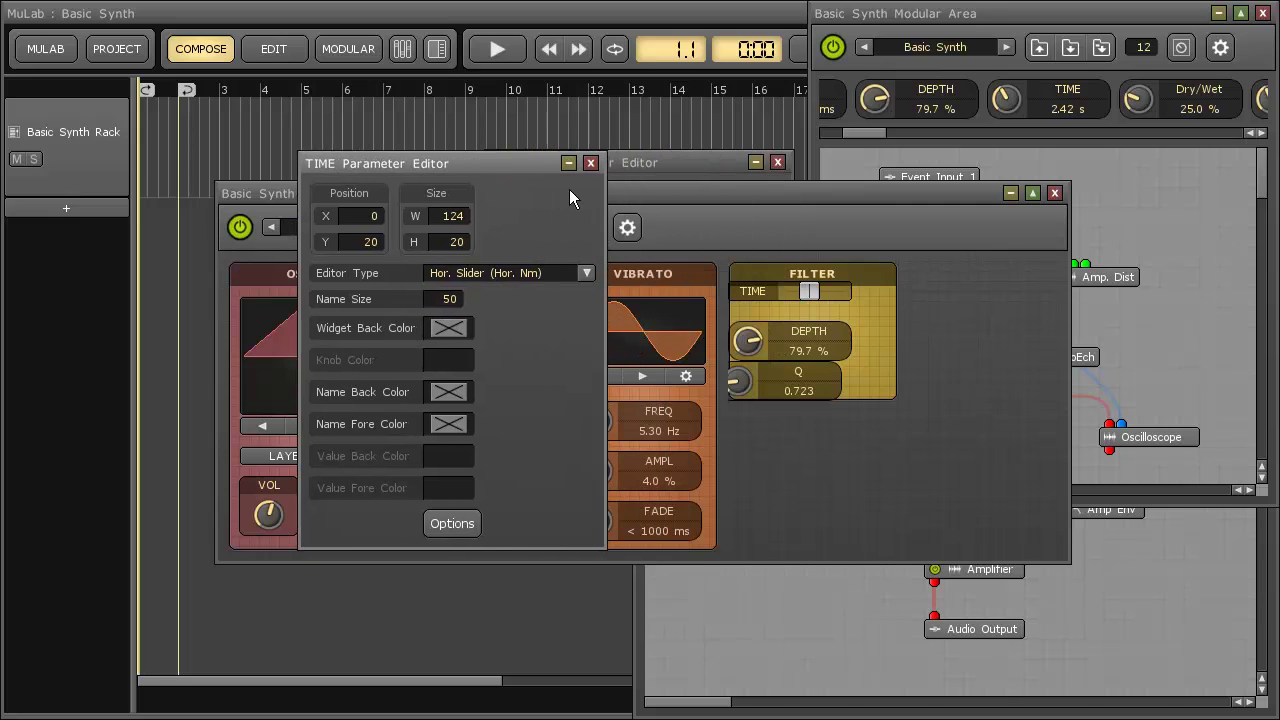
pyautogui.click(761, 291)
pyautogui.moveTo(764, 303); pyautogui.dragTo(777, 307)
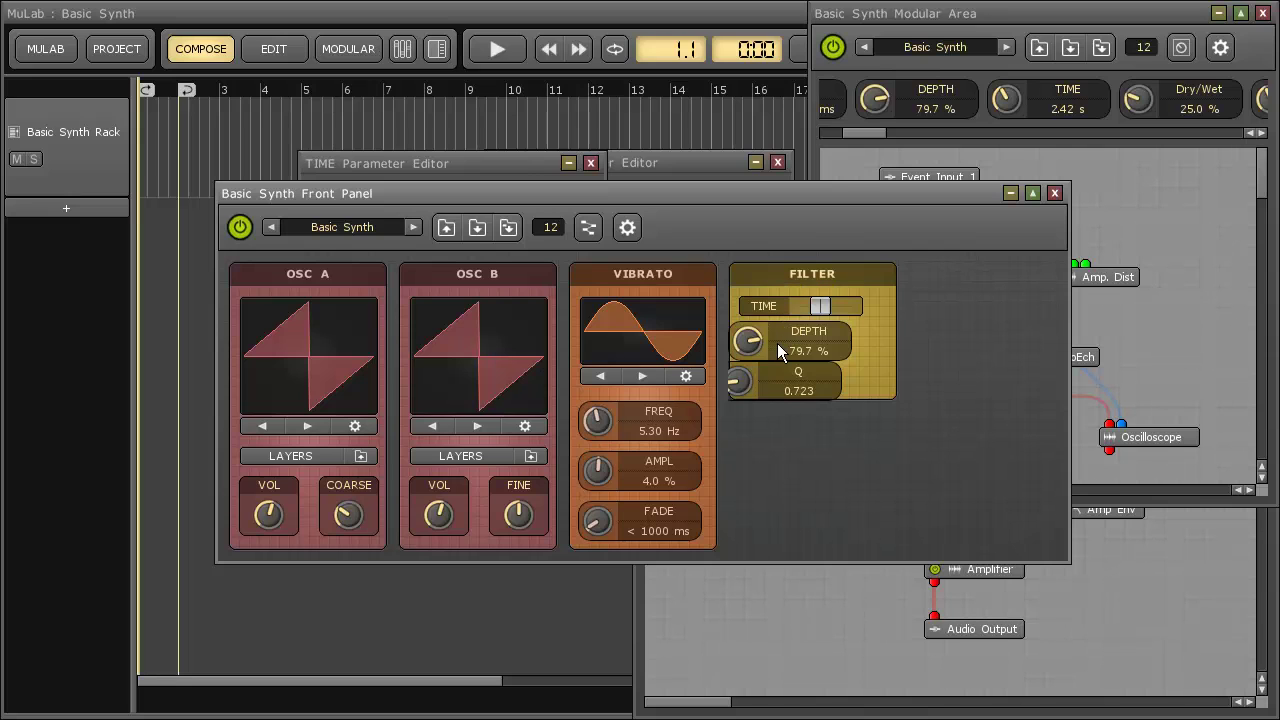
pyautogui.rightClick(779, 308)
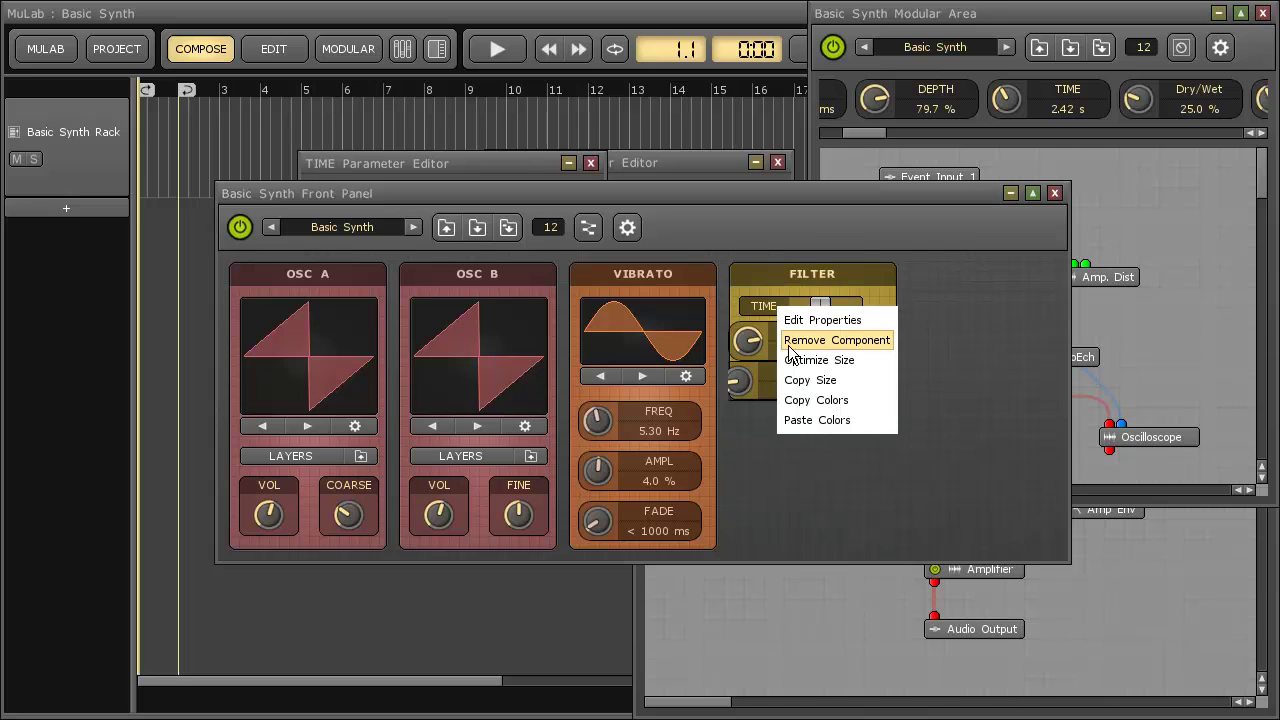
pyautogui.click(808, 400)
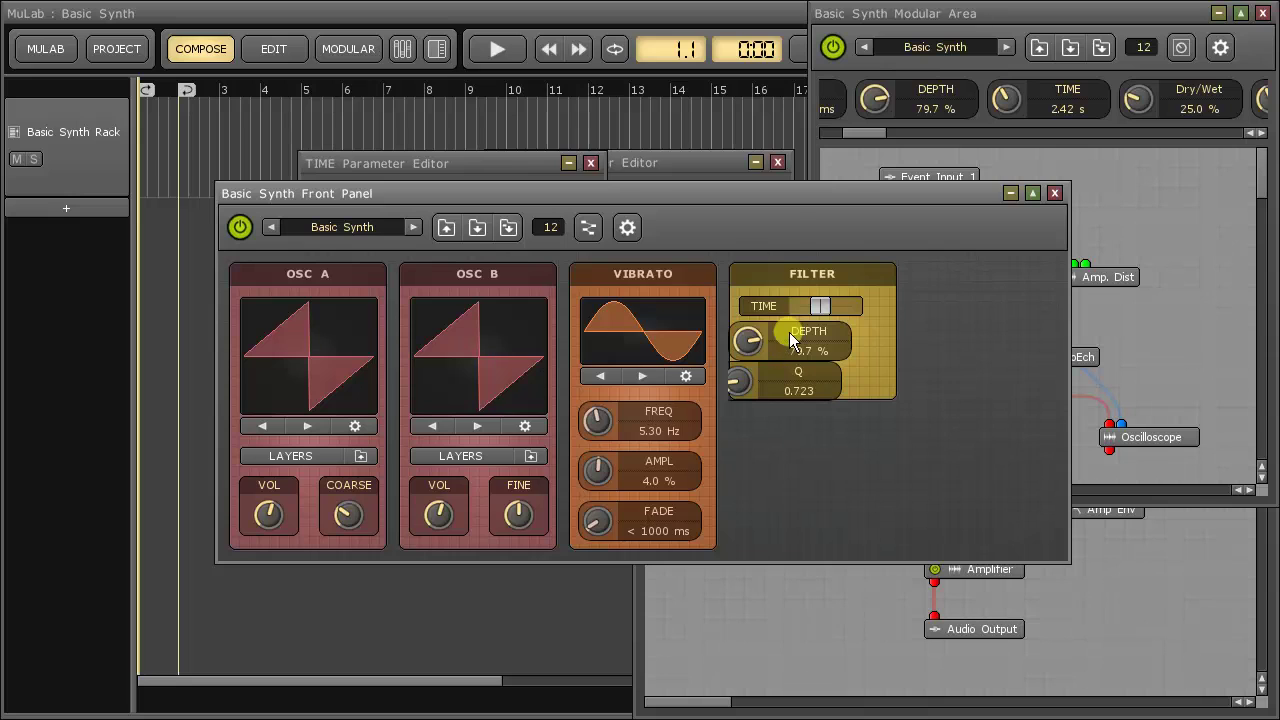
# Step: Change the DEPTH parameter's editor type to Hor. Slider (Hor. Nm) and paste the TIME slider's size onto it
pyautogui.doubleClick(789, 332)
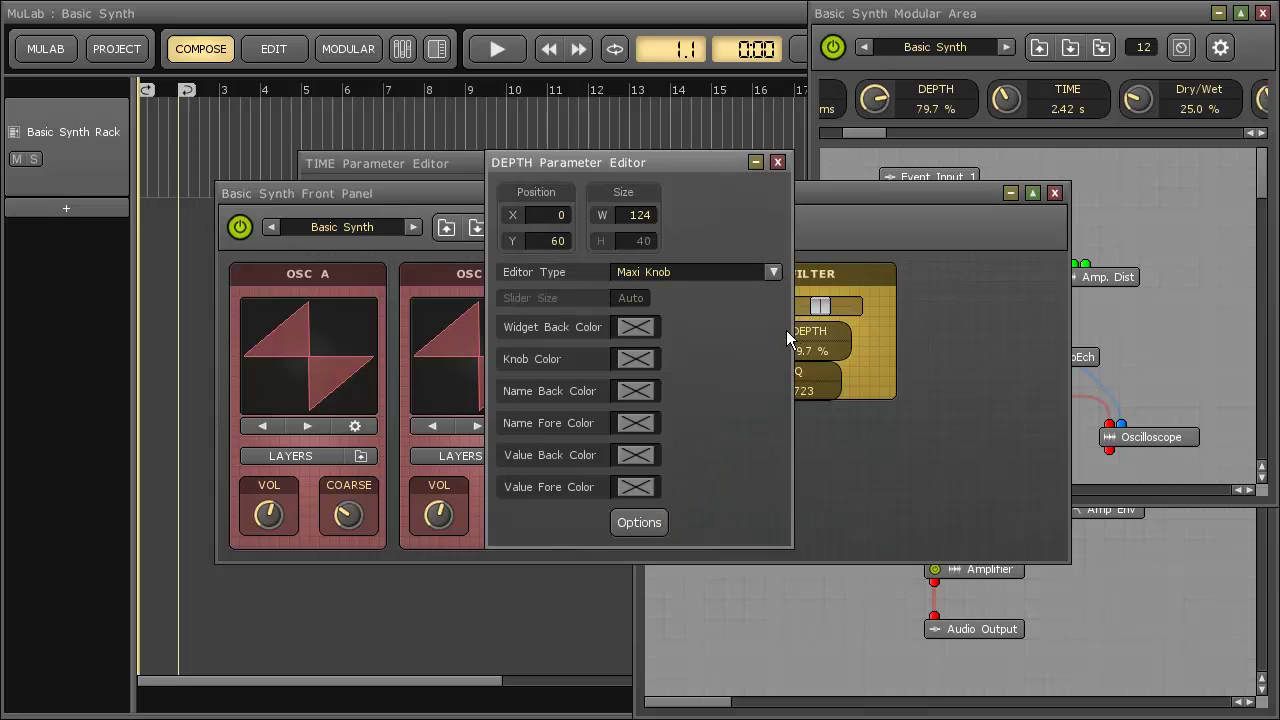
pyautogui.click(771, 271)
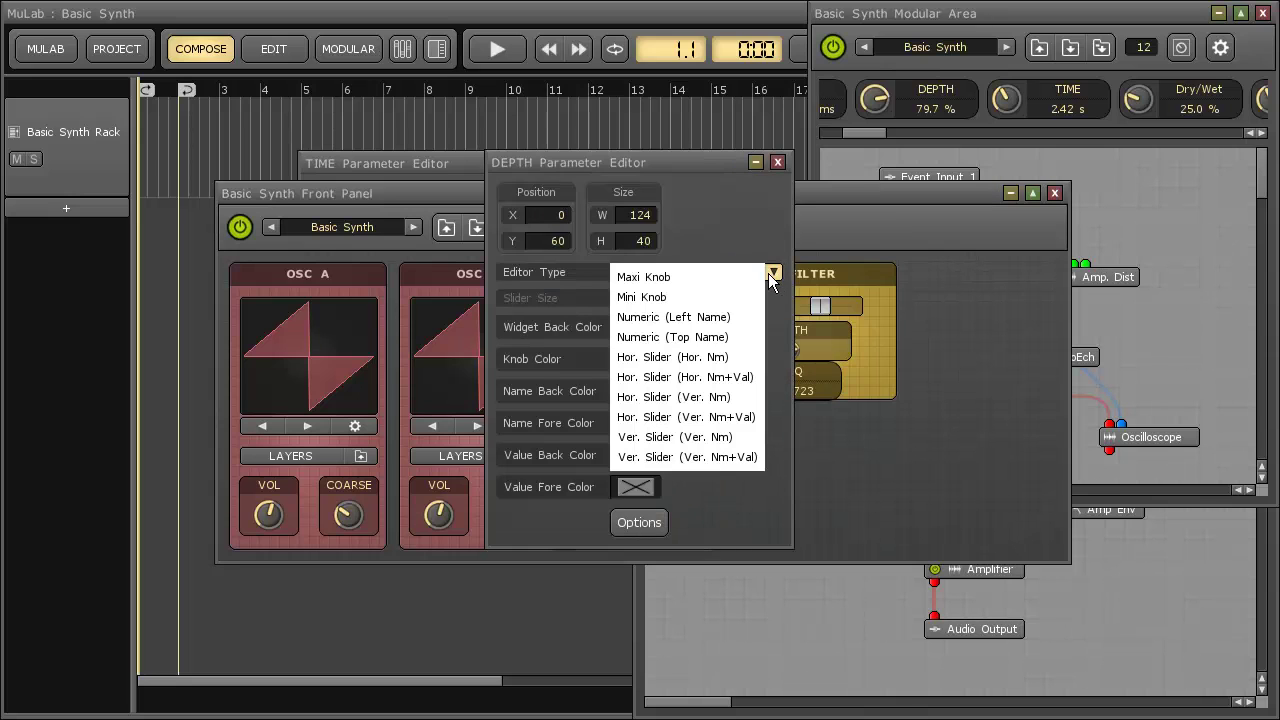
pyautogui.click(742, 355)
pyautogui.click(633, 522)
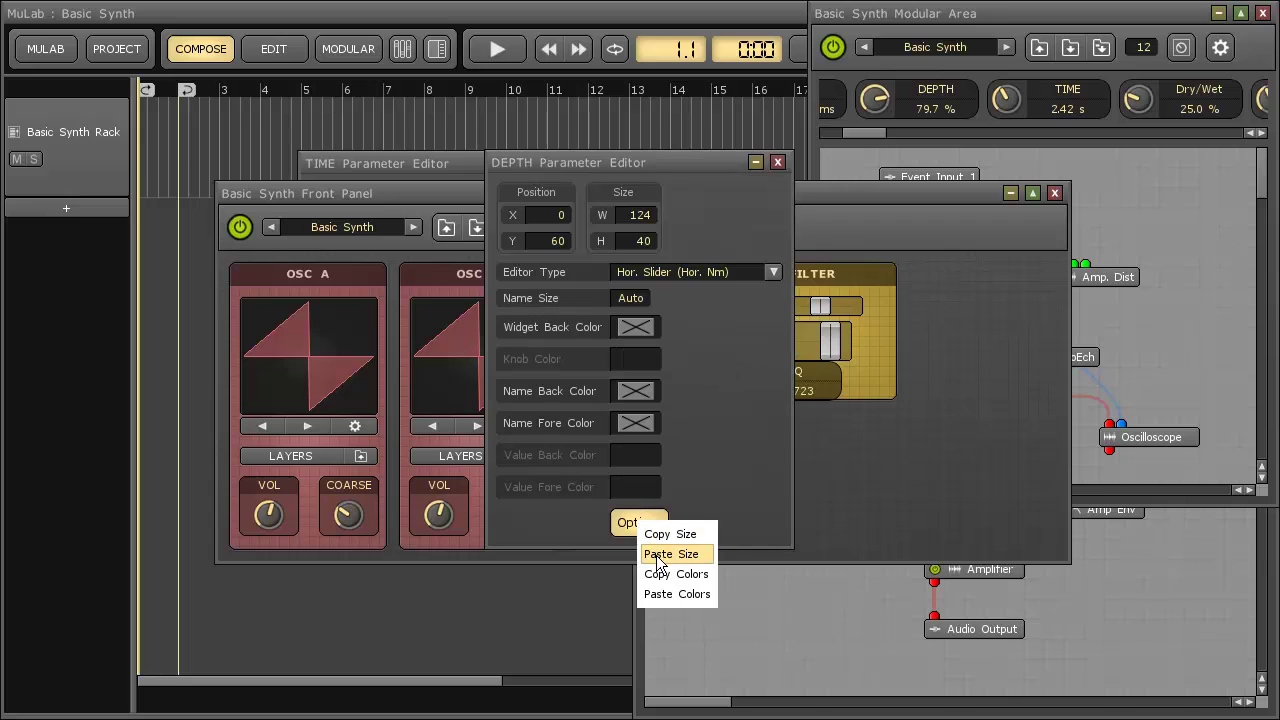
pyautogui.click(666, 552)
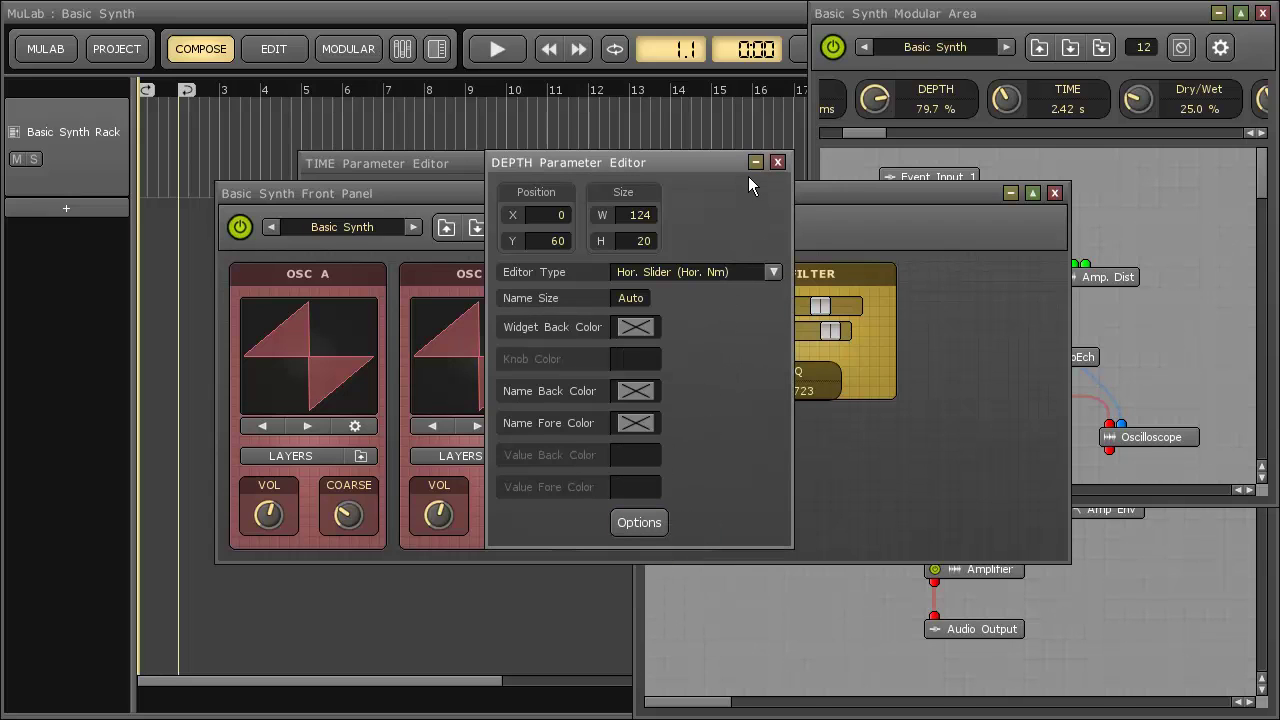
# Step: Set the DEPTH slider's Name Size to 50 and close its properties
pyautogui.click(642, 297)
pyautogui.write('50')
pyautogui.click(640, 343)
pyautogui.moveTo(717, 159); pyautogui.dragTo(587, 162)
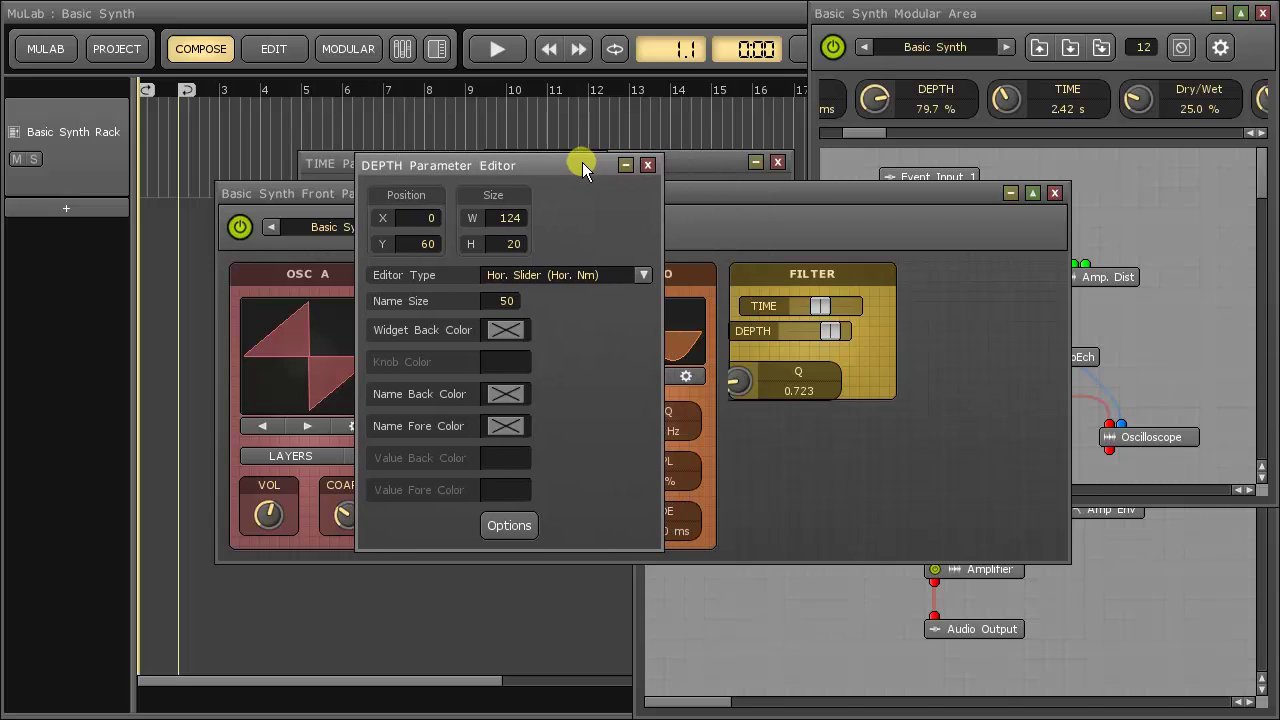
pyautogui.click(648, 165)
# Step: Change the Q parameter's editor type to Hor. Slider (Hor. Nm) and set its Name Size to 50
pyautogui.click(796, 371)
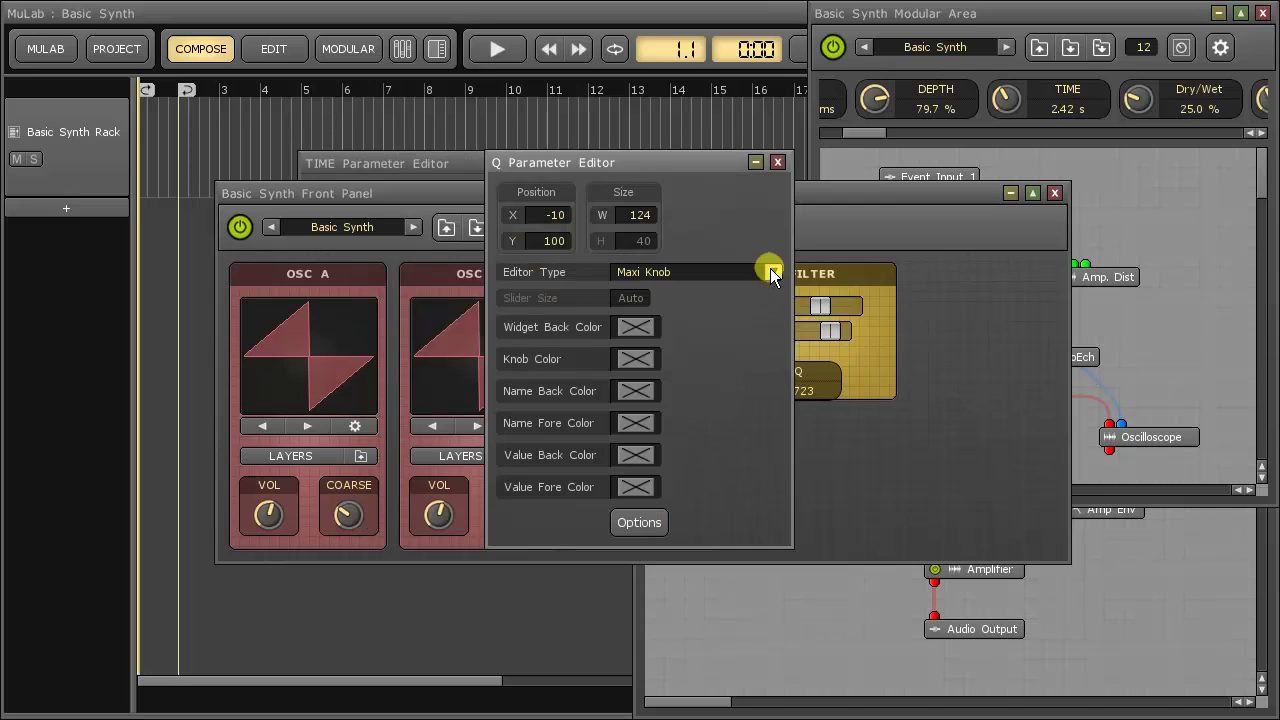
pyautogui.click(772, 271)
pyautogui.click(731, 354)
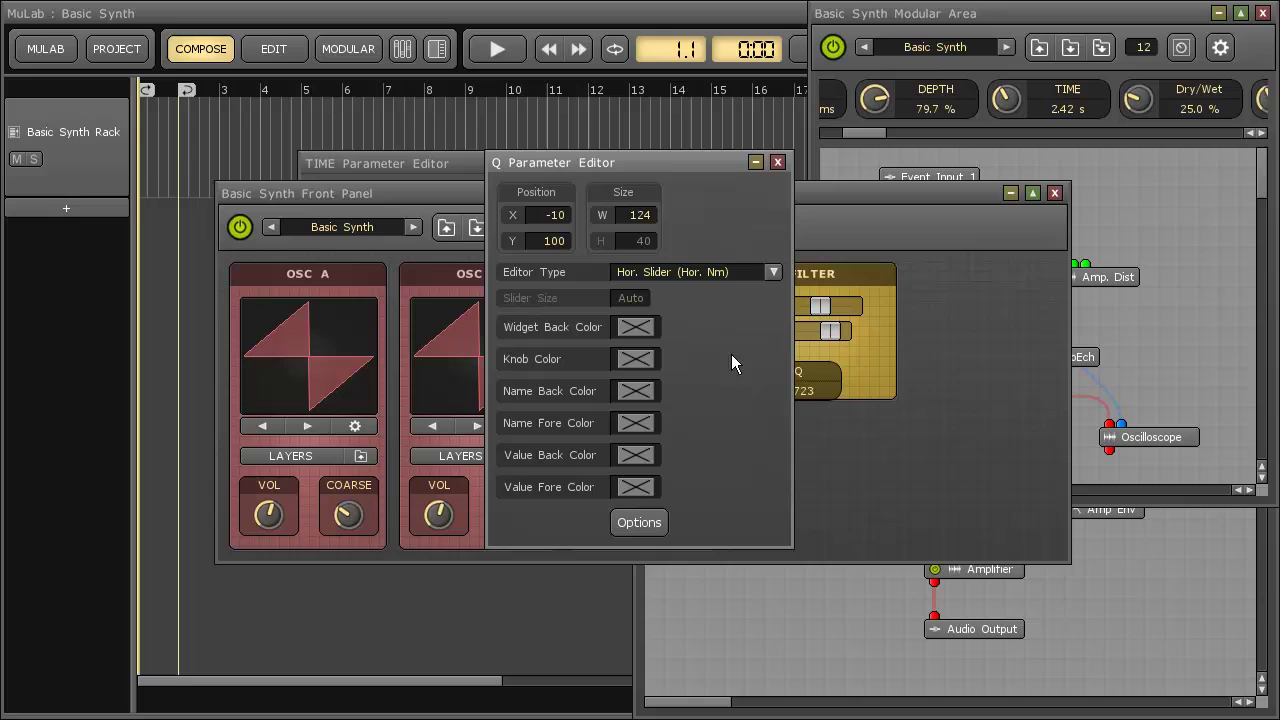
pyautogui.click(634, 299)
pyautogui.write('50')
pyautogui.click(639, 342)
# Step: Paste the copied slider size onto the Q parameter and close its properties
pyautogui.click(648, 522)
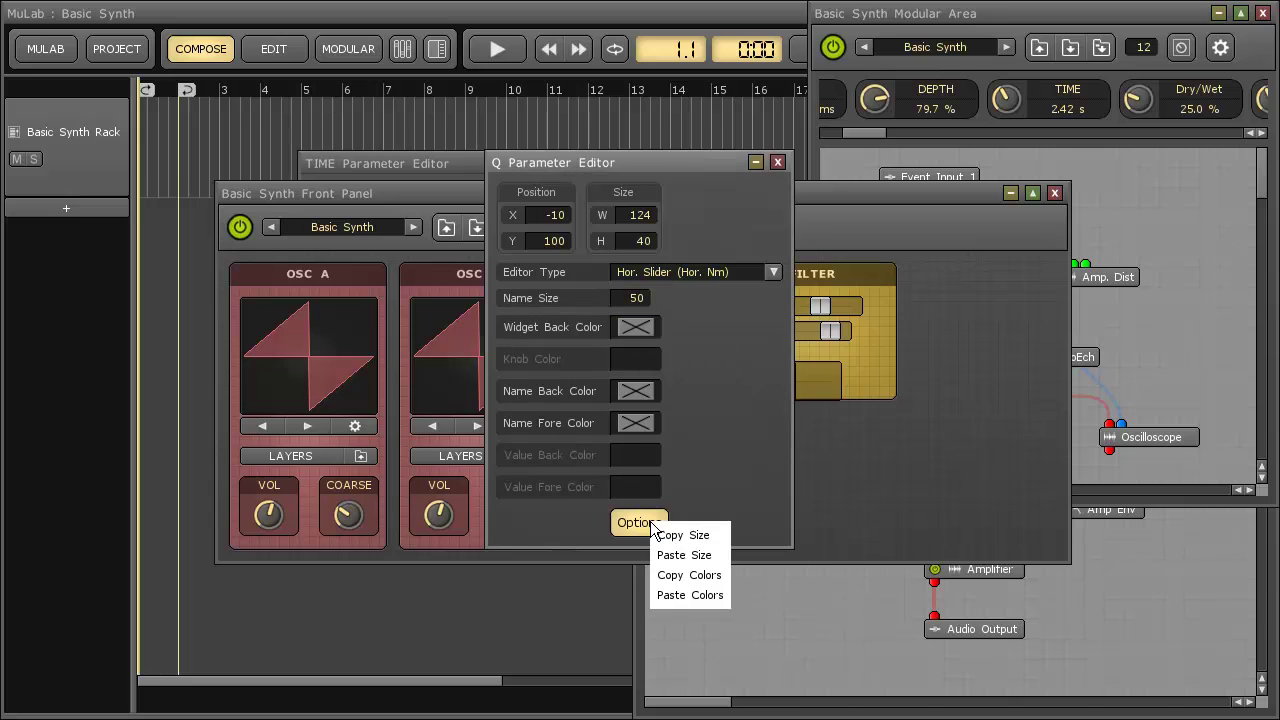
pyautogui.click(668, 551)
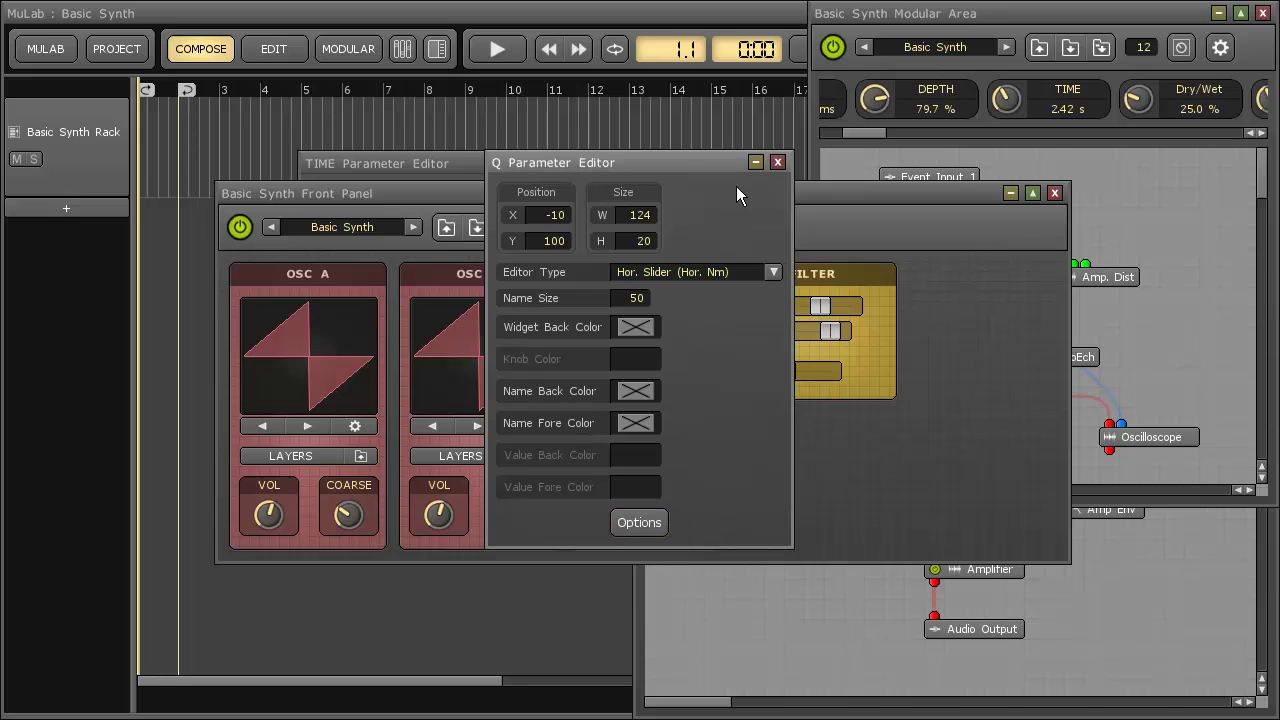
pyautogui.click(778, 161)
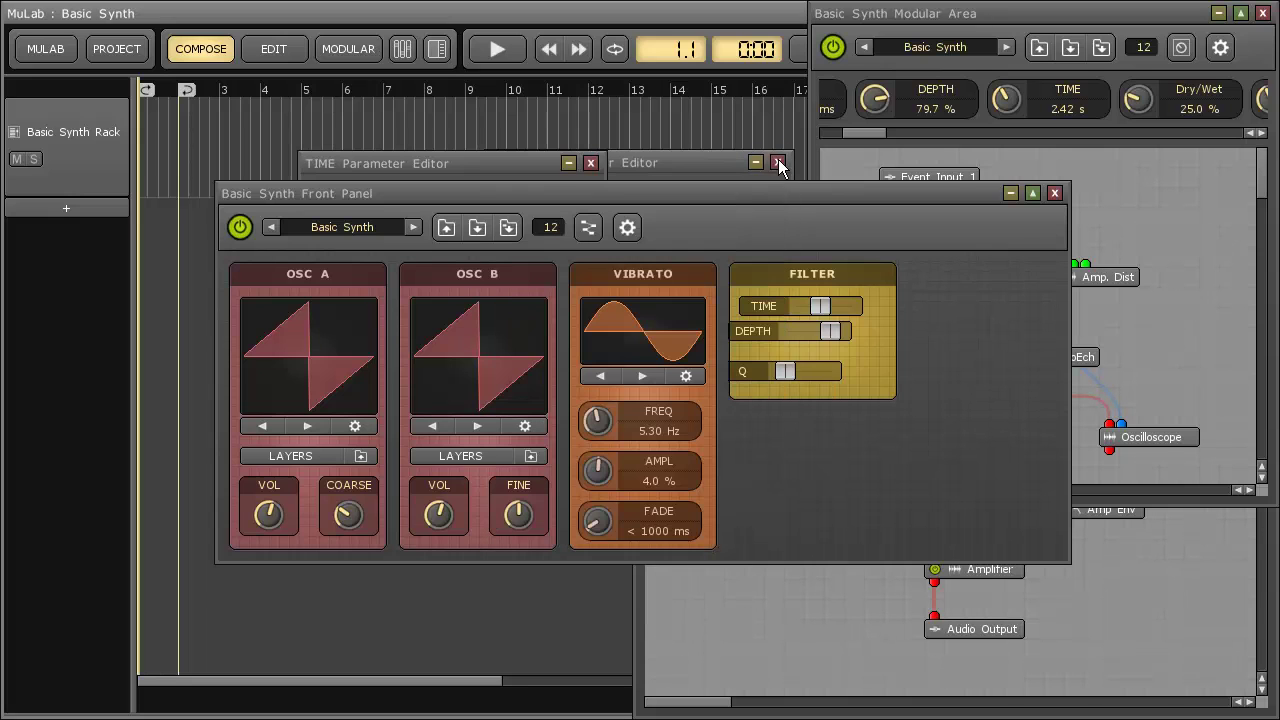
# Step: Move the Q slider near the FILTER frame's lower edge, aligned with TIME, and widen it to nearly fill the frame
pyautogui.click(753, 371)
pyautogui.moveTo(753, 369); pyautogui.dragTo(778, 368)
pyautogui.moveTo(862, 376); pyautogui.dragTo(886, 376)
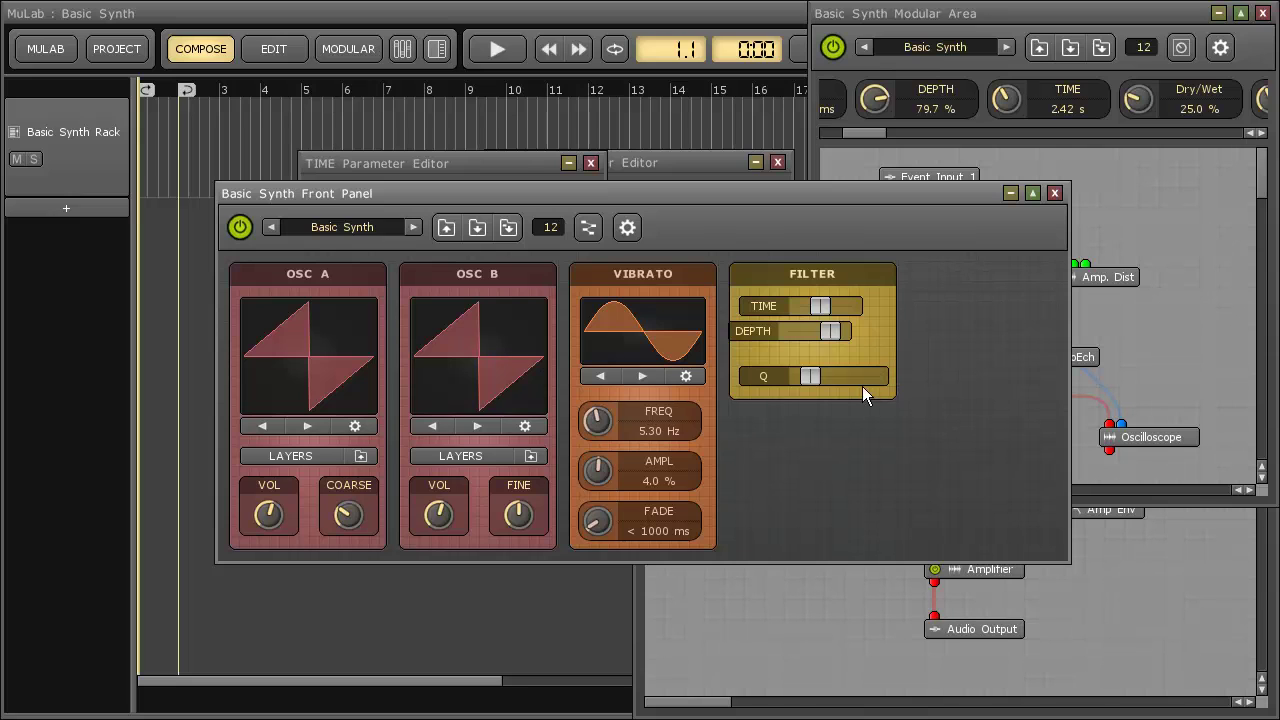
# Step: Place the DEPTH slider between TIME and Q at Y 70, and widen the DEPTH and TIME sliders to 150
pyautogui.click(754, 330)
pyautogui.moveTo(754, 330); pyautogui.dragTo(771, 343)
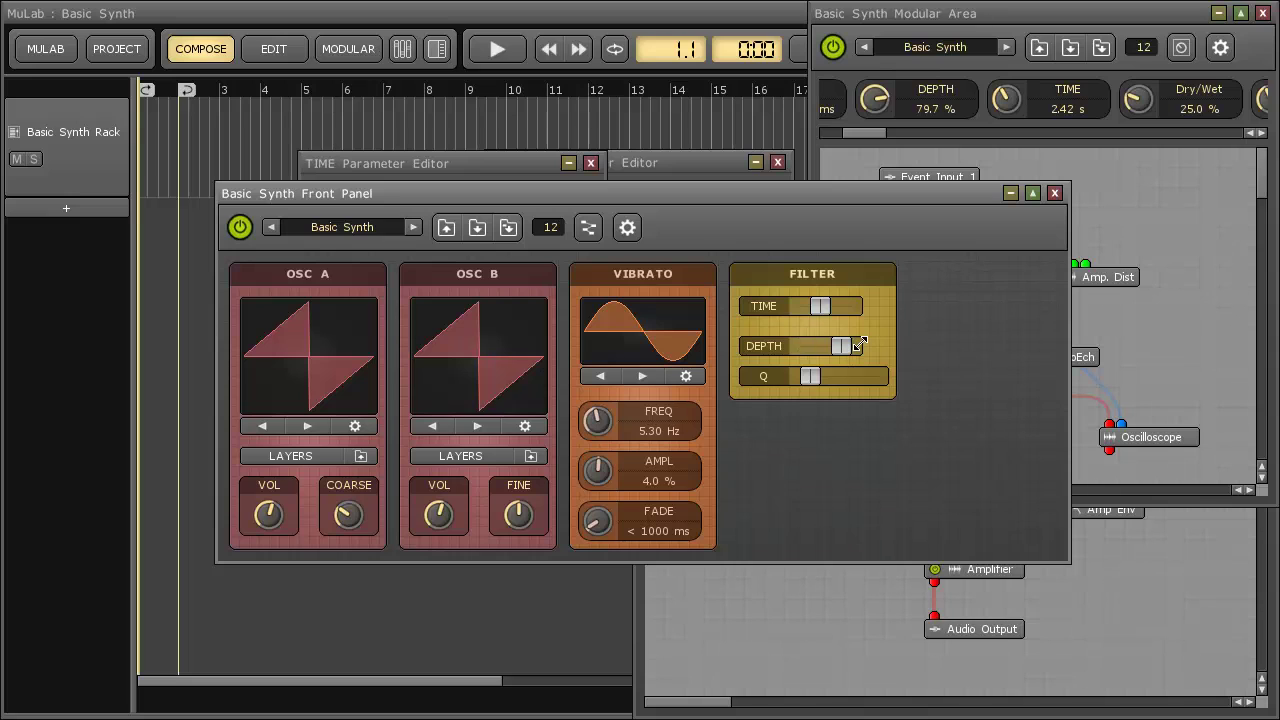
pyautogui.moveTo(860, 345); pyautogui.dragTo(889, 346)
pyautogui.moveTo(767, 306); pyautogui.dragTo(770, 308)
pyautogui.moveTo(864, 307); pyautogui.dragTo(887, 306)
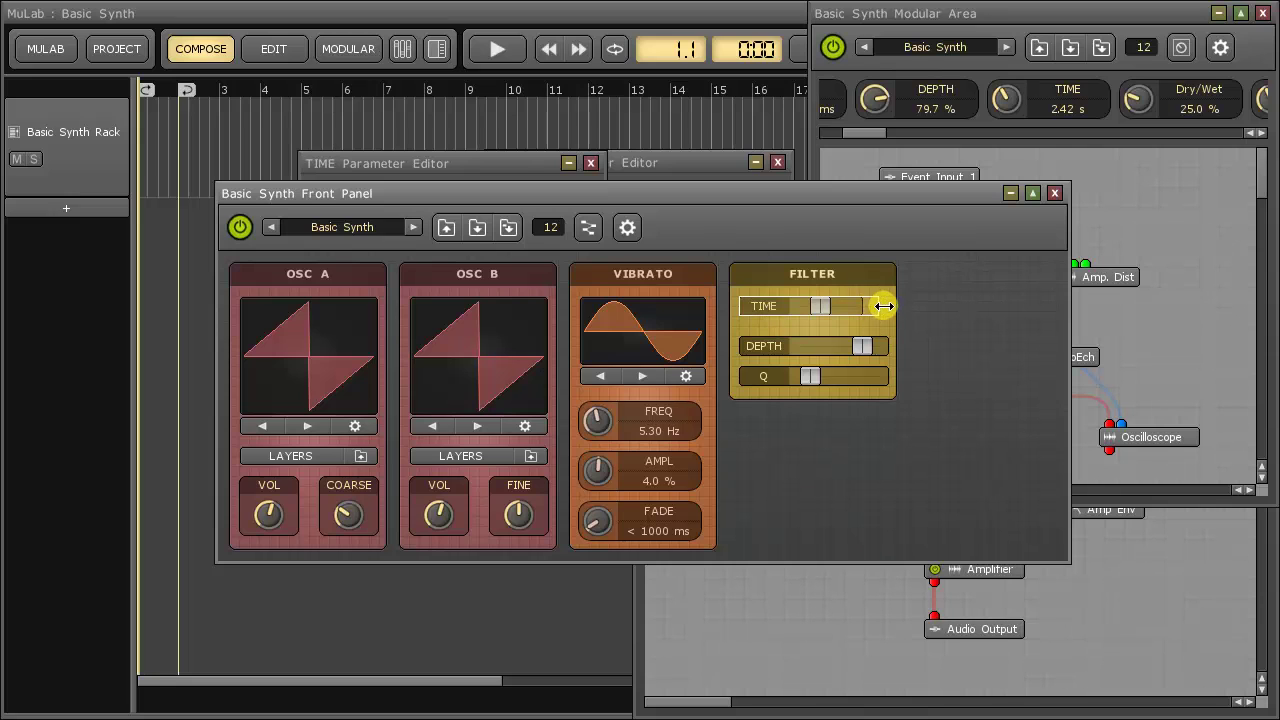
pyautogui.doubleClick(764, 345)
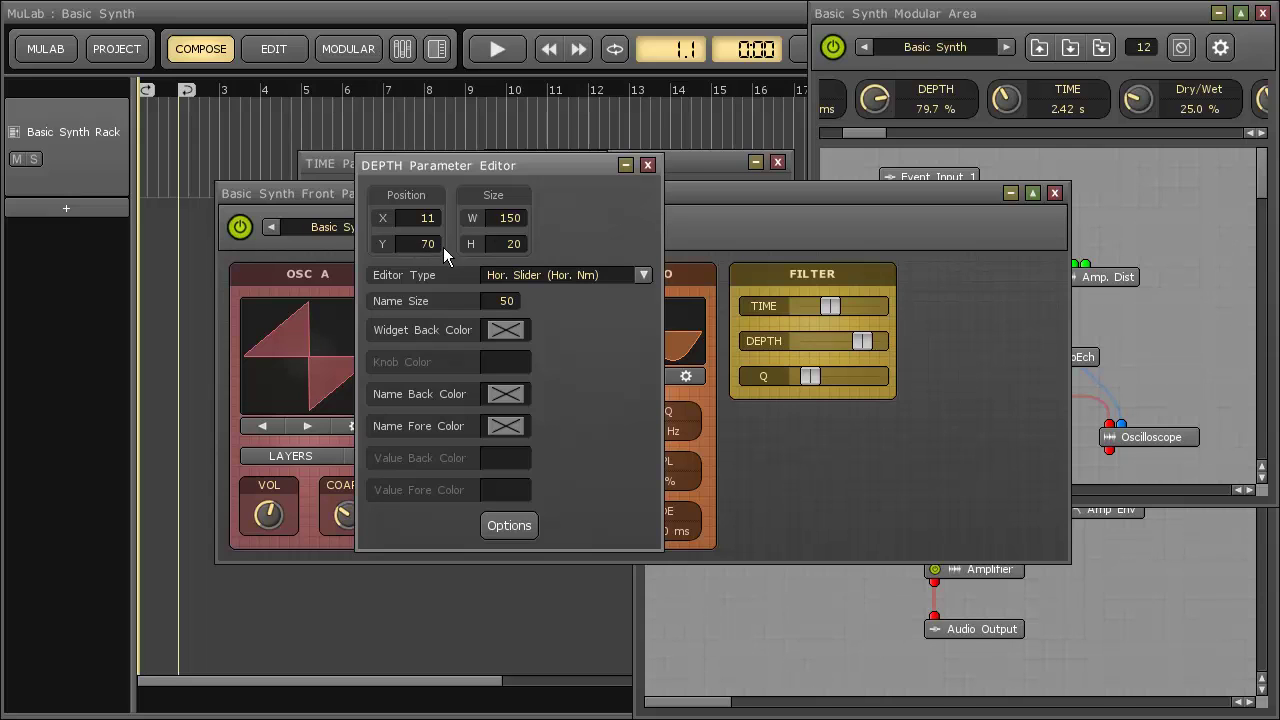
pyautogui.click(648, 165)
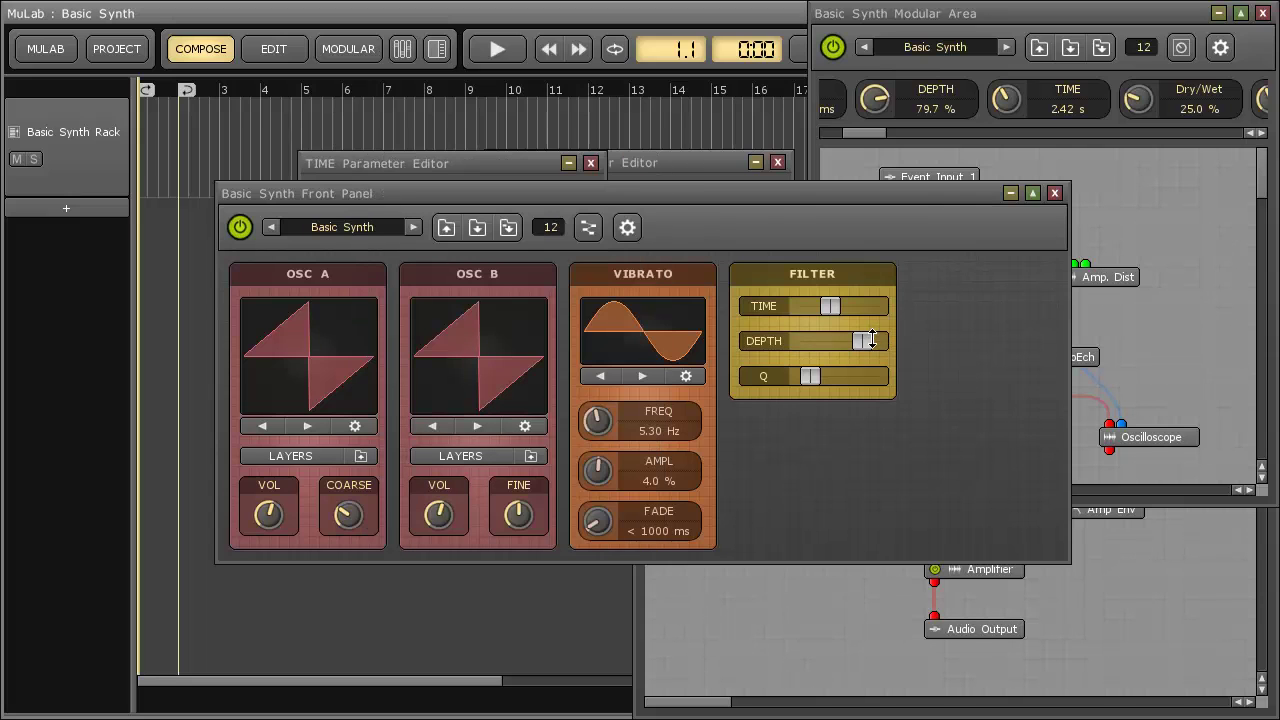
# Step: Add a group frame below the FILTER frame at X 510, Y 160 and size it to 170 by 140
pyautogui.rightClick(772, 430)
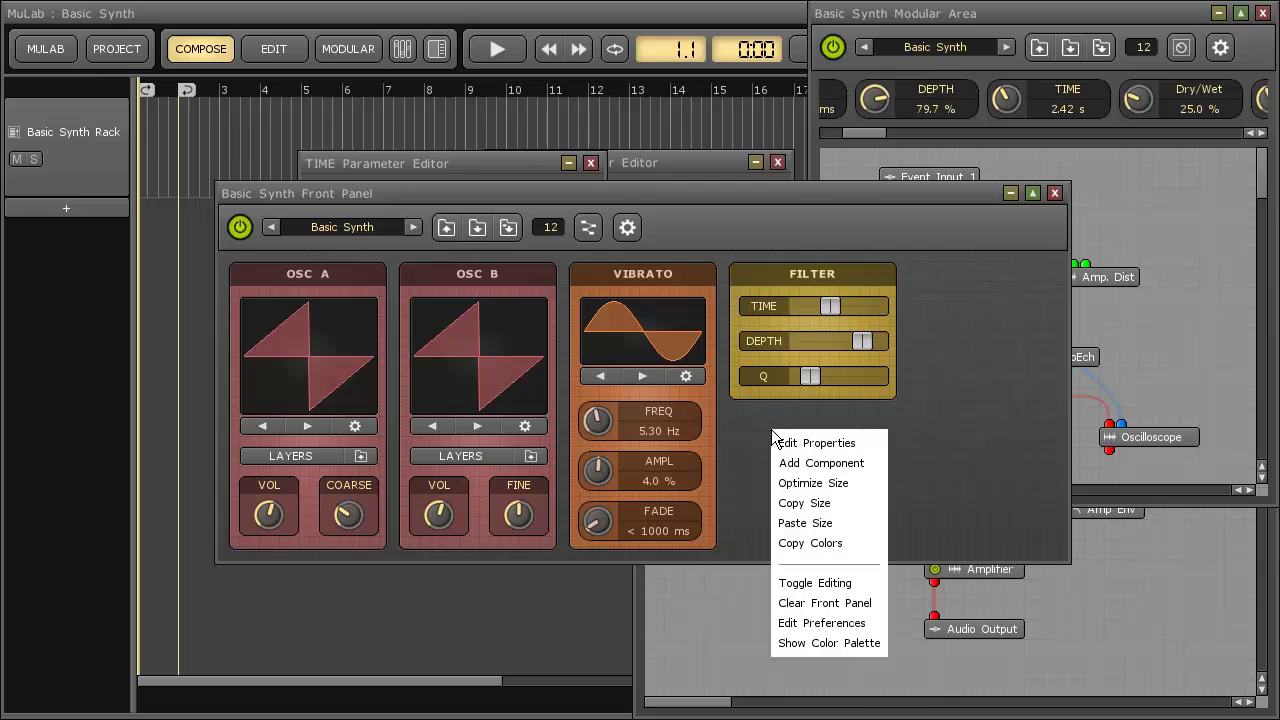
pyautogui.click(779, 465)
pyautogui.click(789, 448)
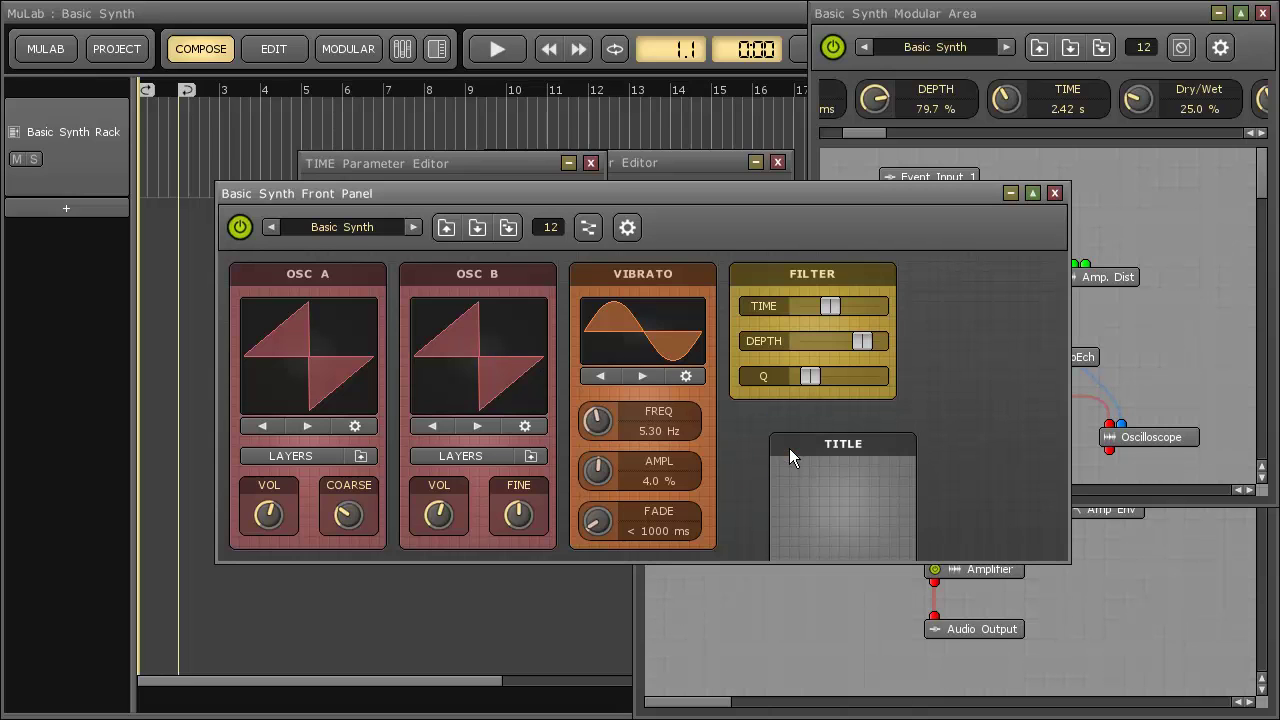
pyautogui.moveTo(820, 450); pyautogui.dragTo(776, 441)
pyautogui.moveTo(789, 556); pyautogui.dragTo(896, 495)
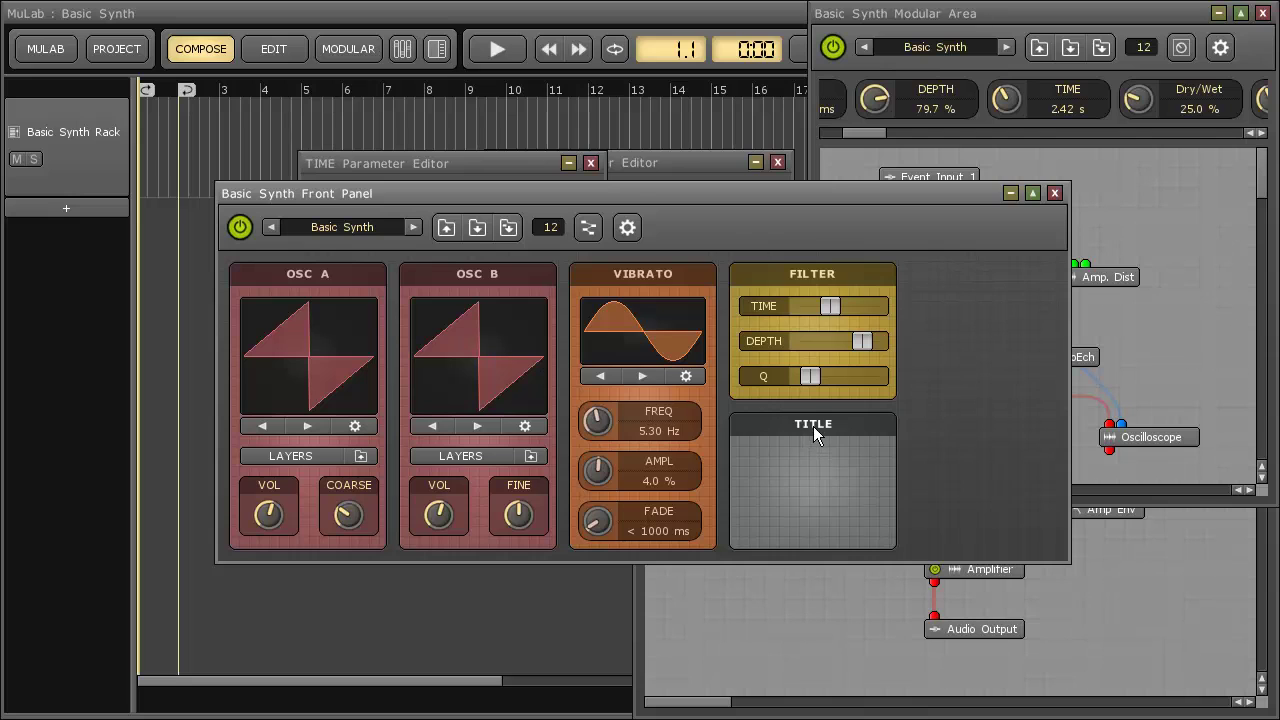
# Step: Give the new group frame the preset green frame color (Hue 49, Sat 127, Lum 128) and the preset pale green title color
pyautogui.doubleClick(813, 425)
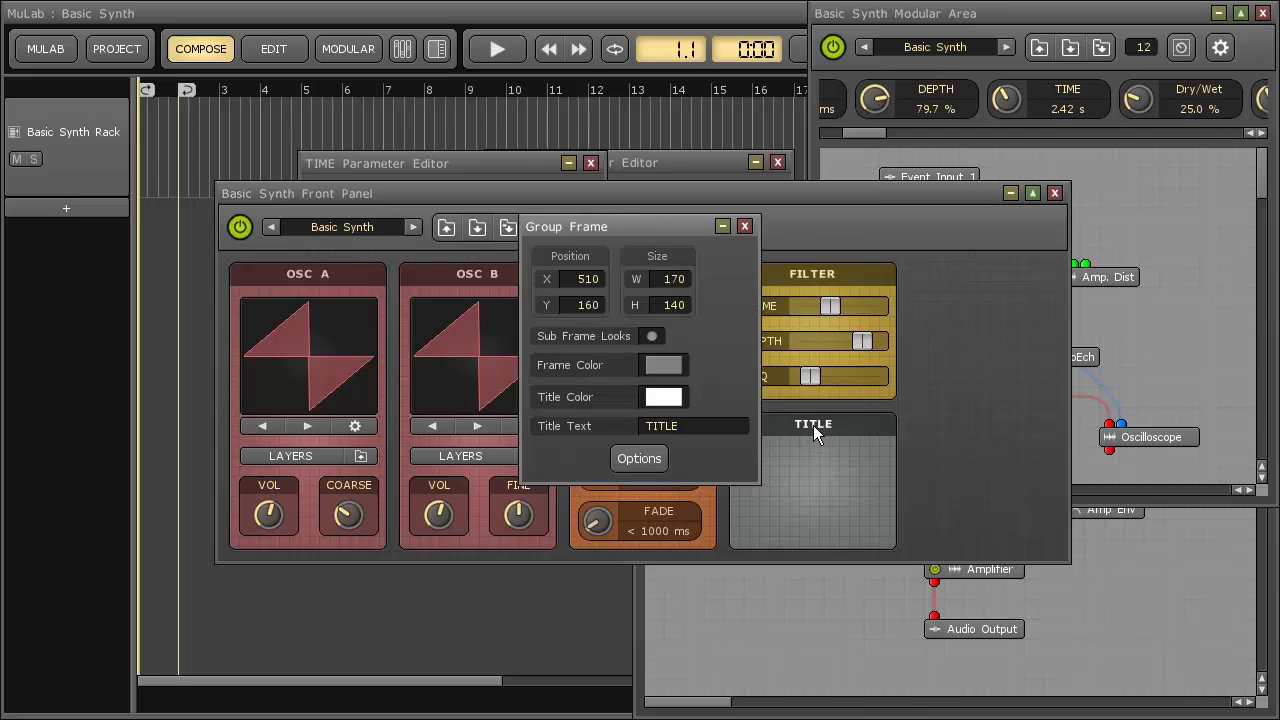
pyautogui.click(665, 366)
pyautogui.click(610, 496)
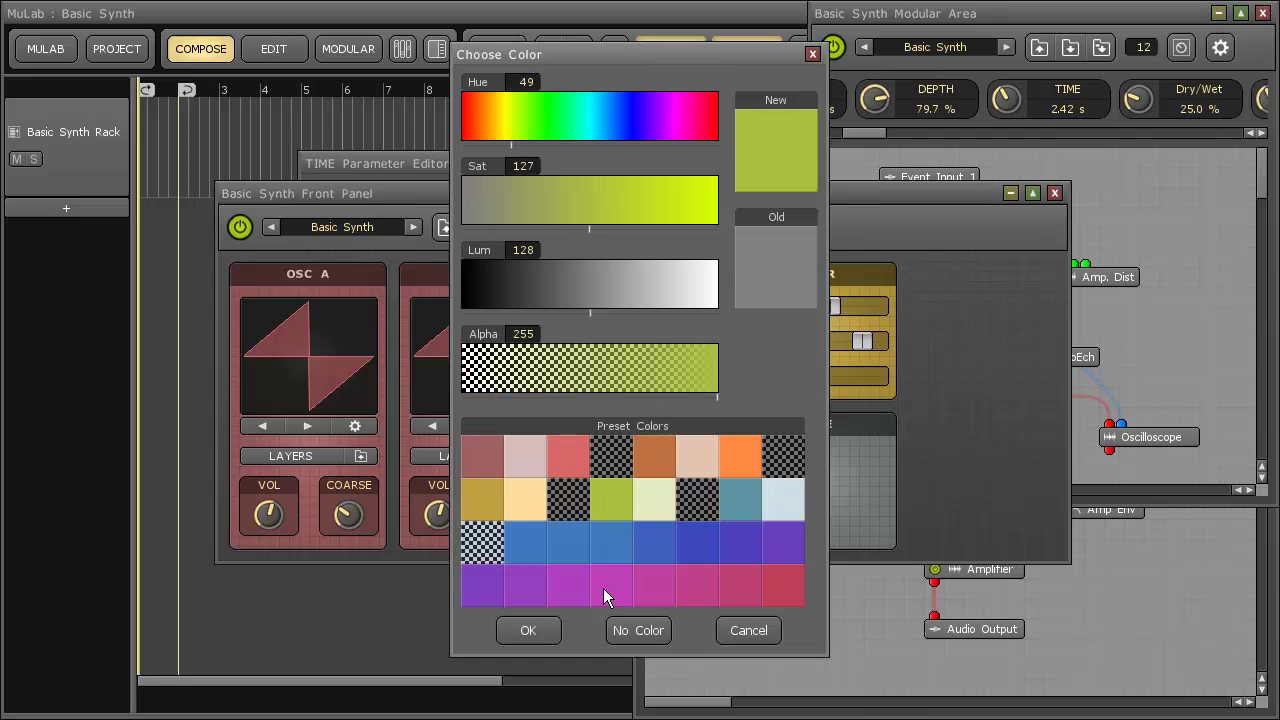
pyautogui.click(530, 630)
pyautogui.click(663, 406)
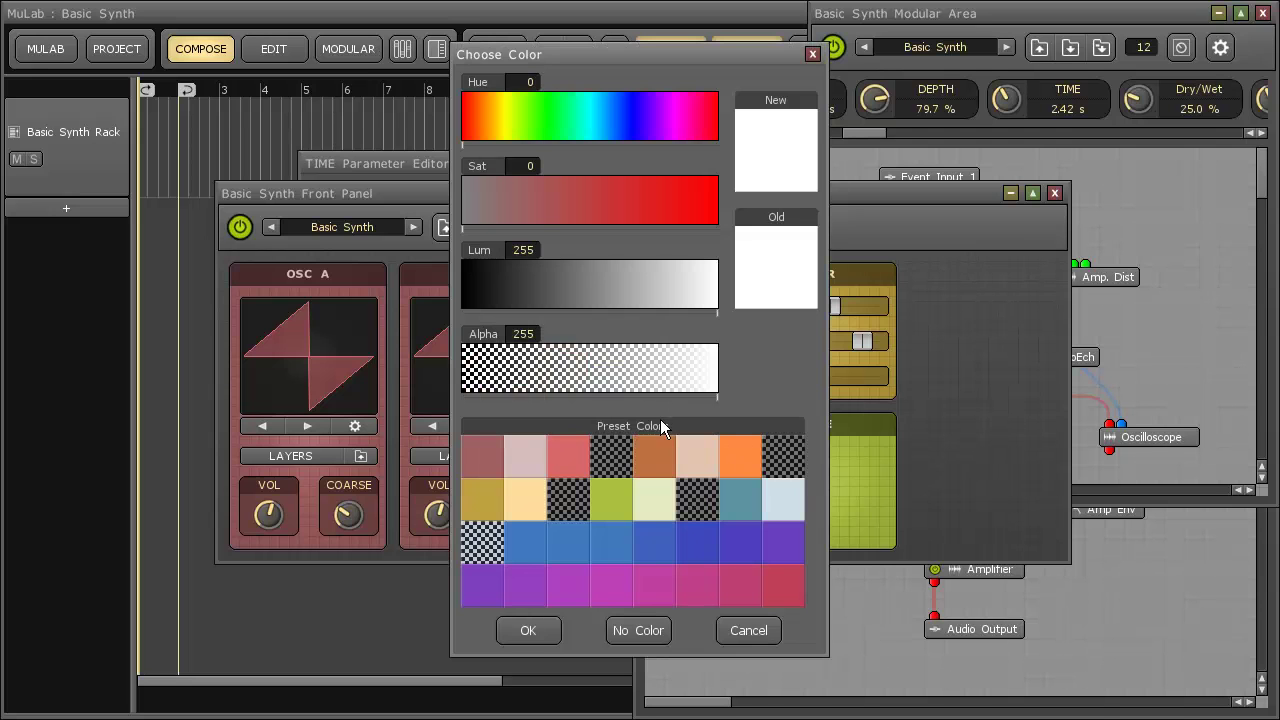
pyautogui.click(658, 497)
pyautogui.click(553, 627)
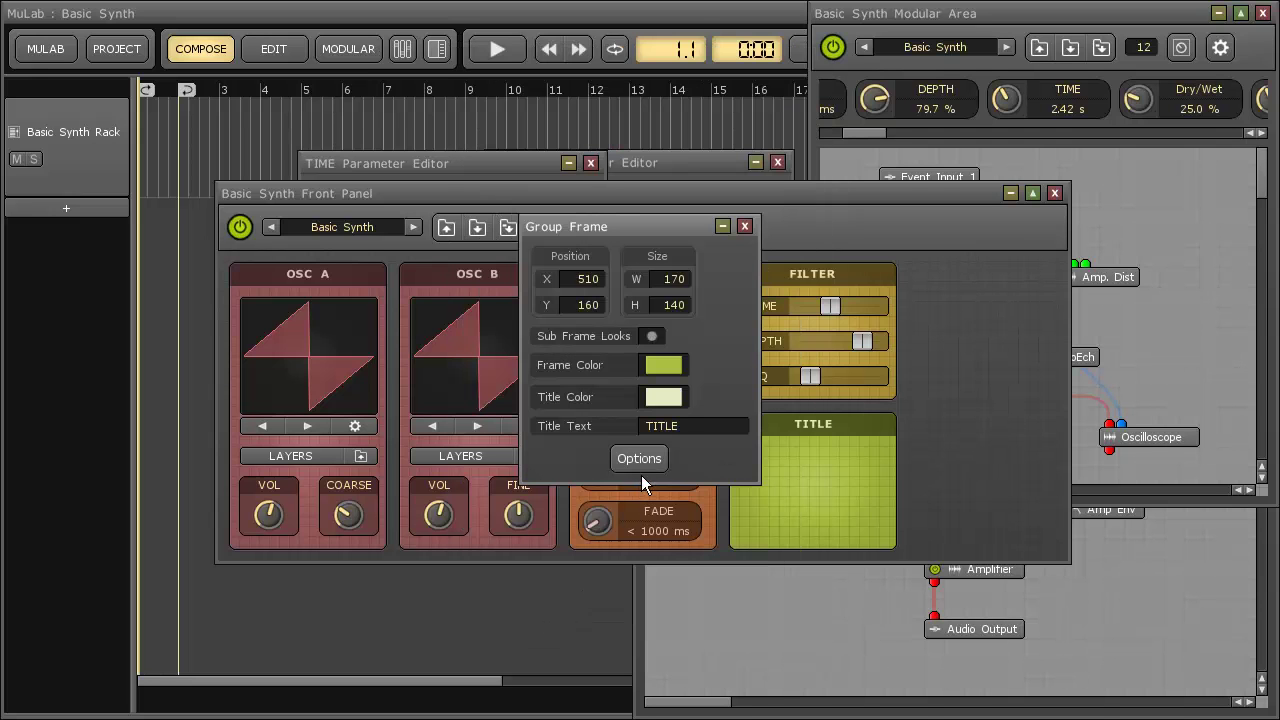
# Step: Set the green frame's title text to AMP and close its properties
pyautogui.write('AMP')
pyautogui.press('Return')
pyautogui.click(745, 227)
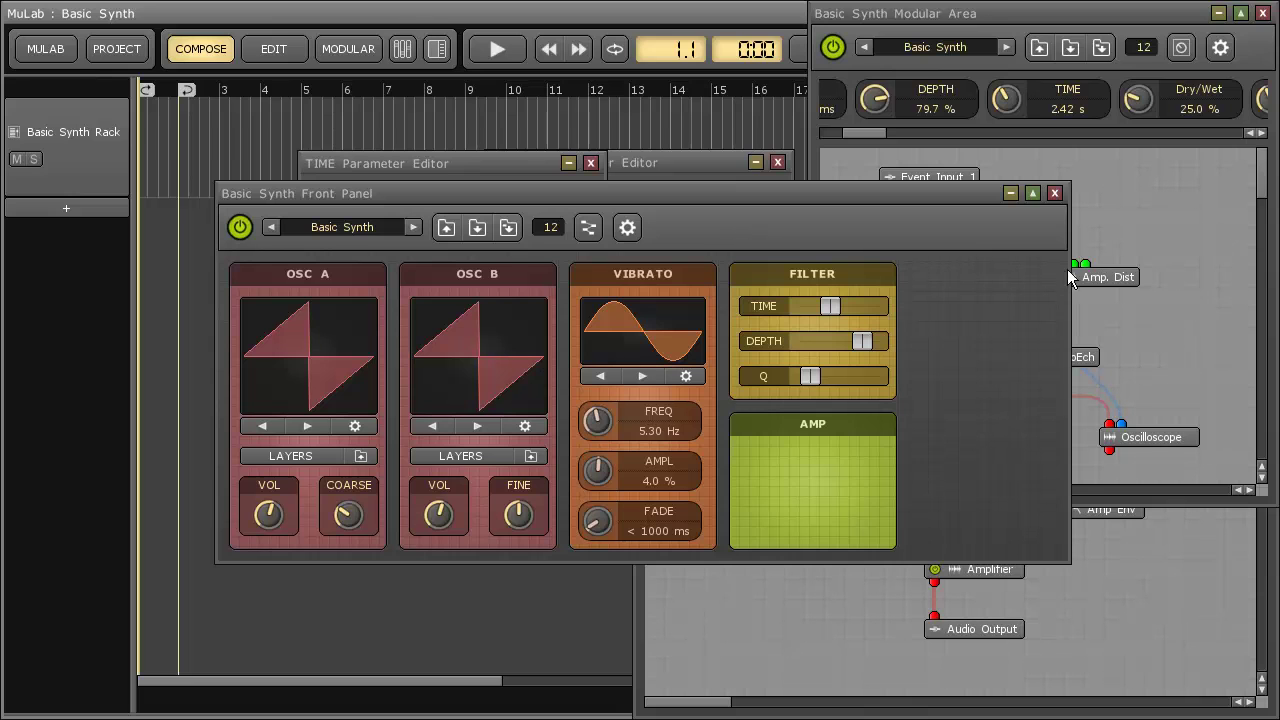
# Step: Open the Amp Env module from the Poly Synth Modular Area and place its window so the front panel's AMP frame stays reachable
pyautogui.click(1176, 374)
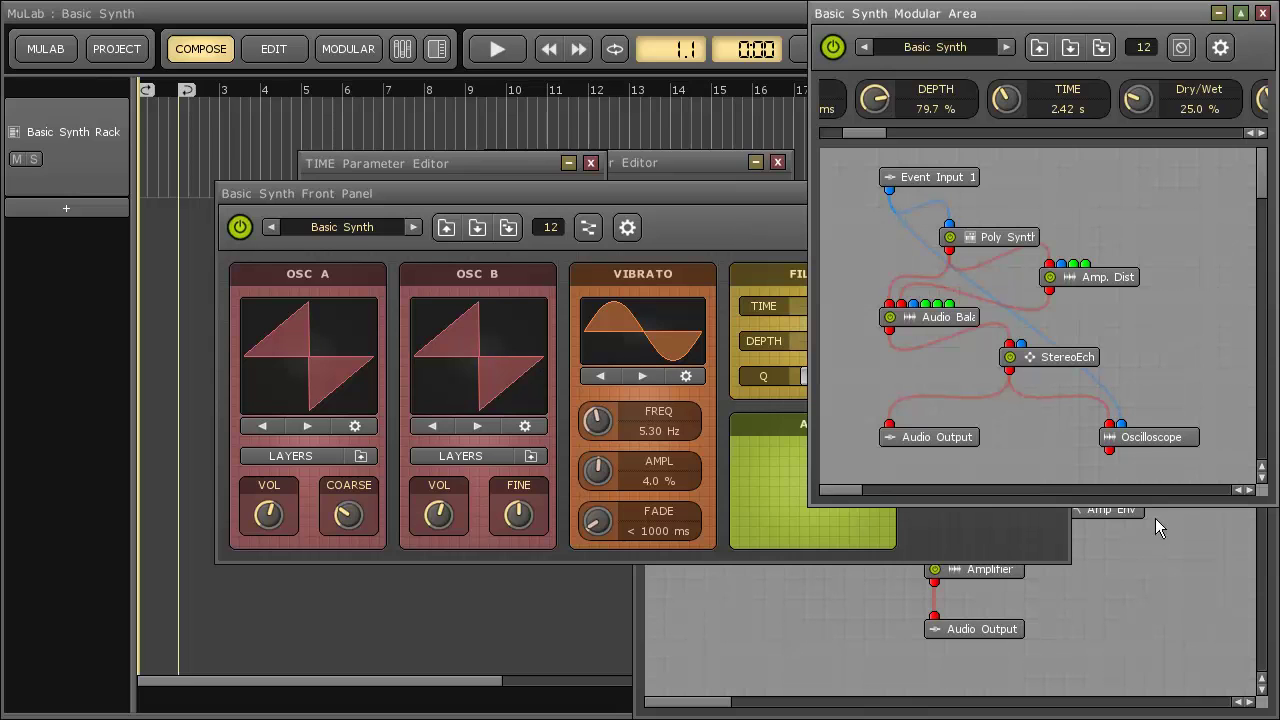
pyautogui.click(1152, 546)
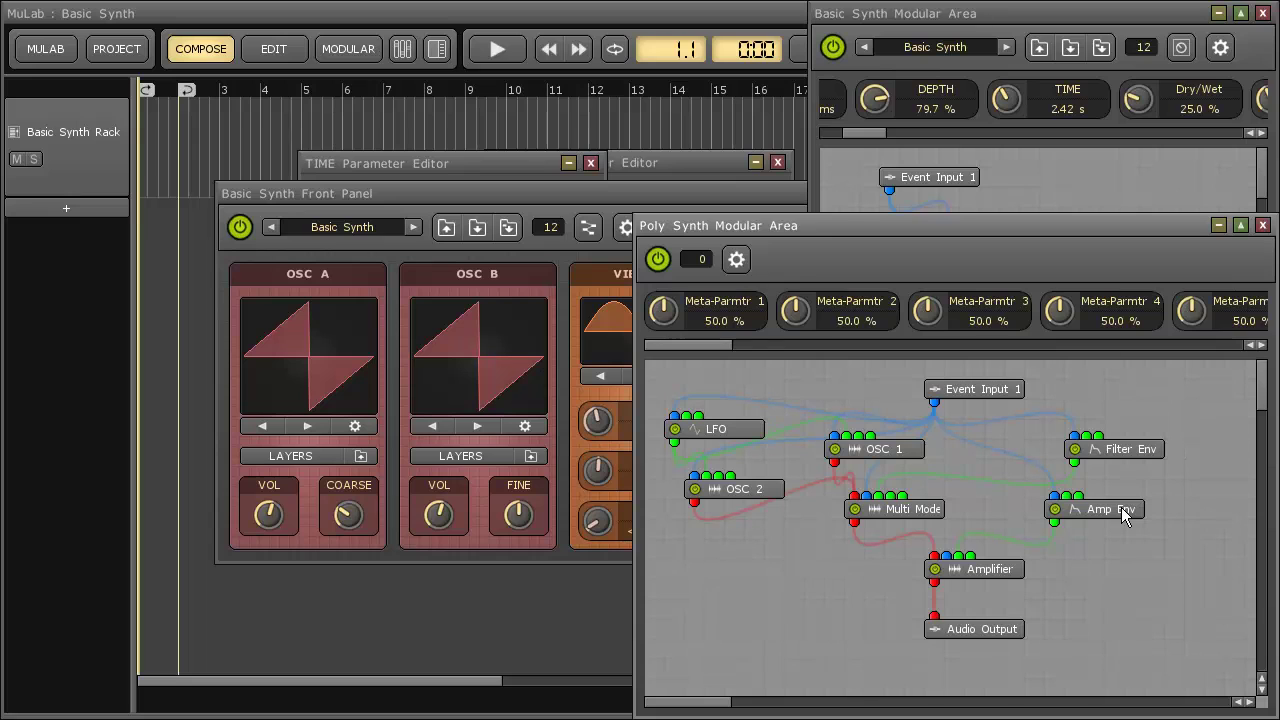
pyautogui.doubleClick(1121, 507)
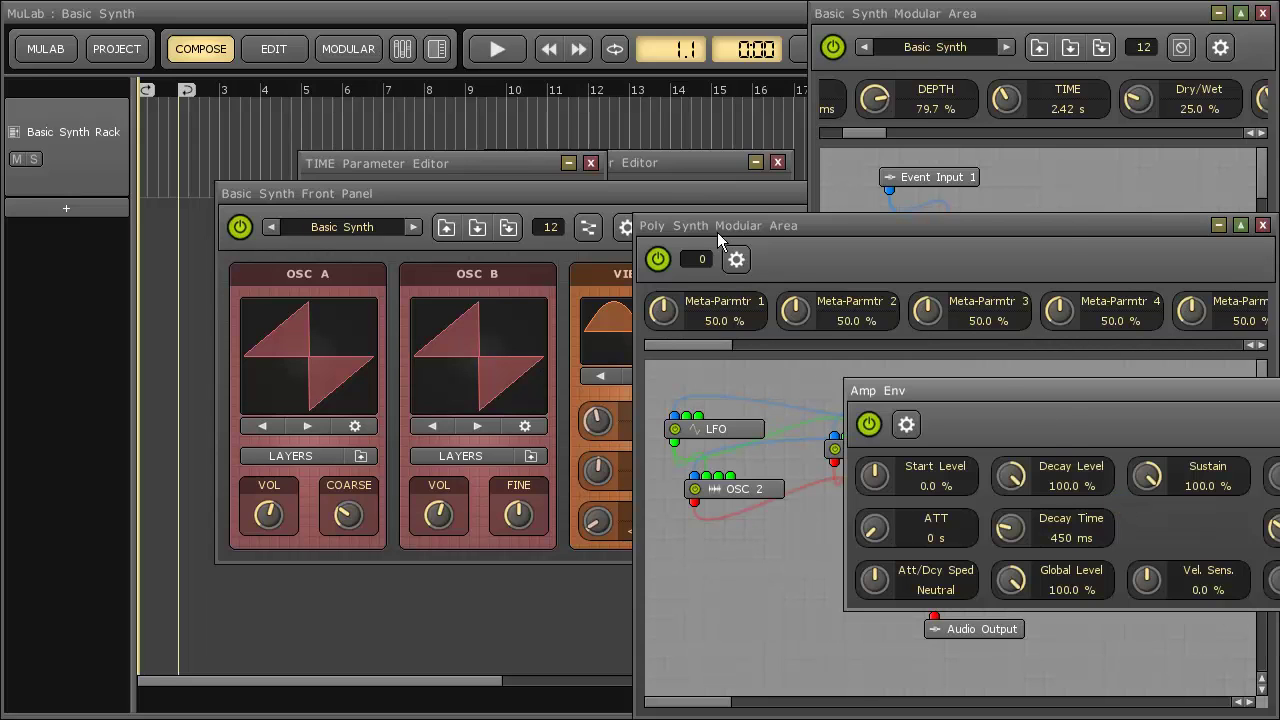
pyautogui.click(679, 198)
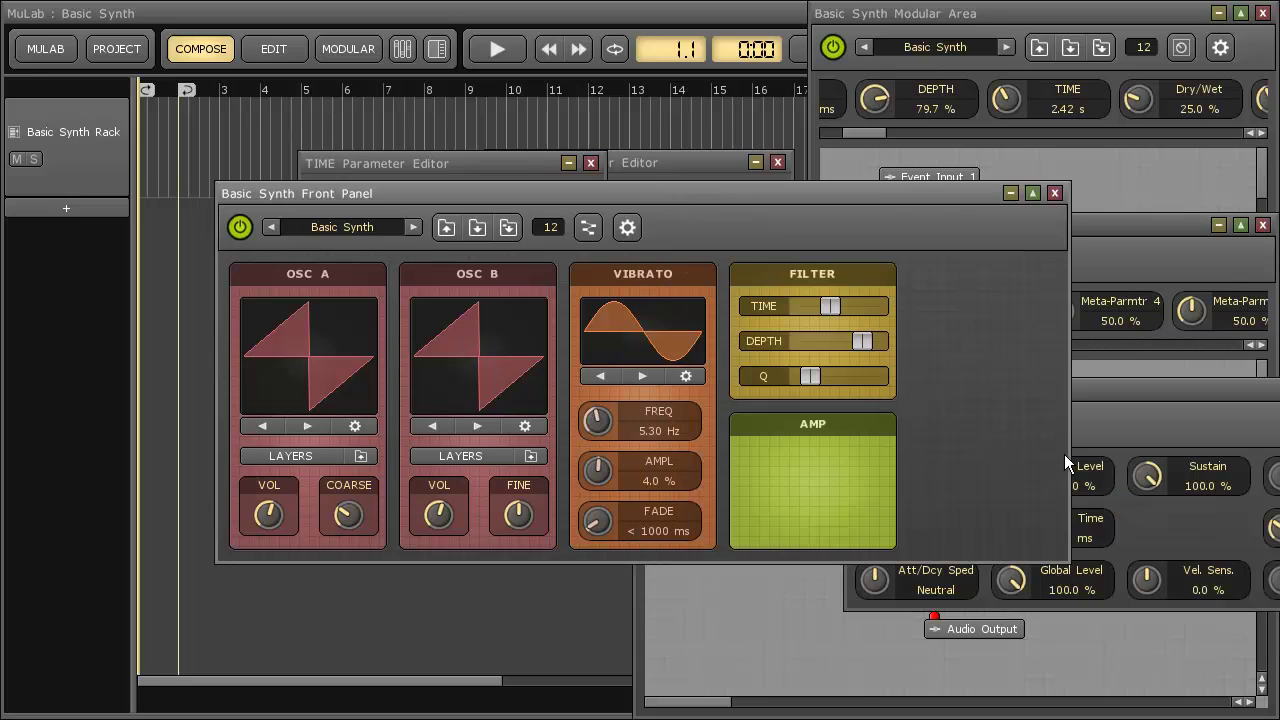
pyautogui.moveTo(1124, 390); pyautogui.dragTo(1029, 488)
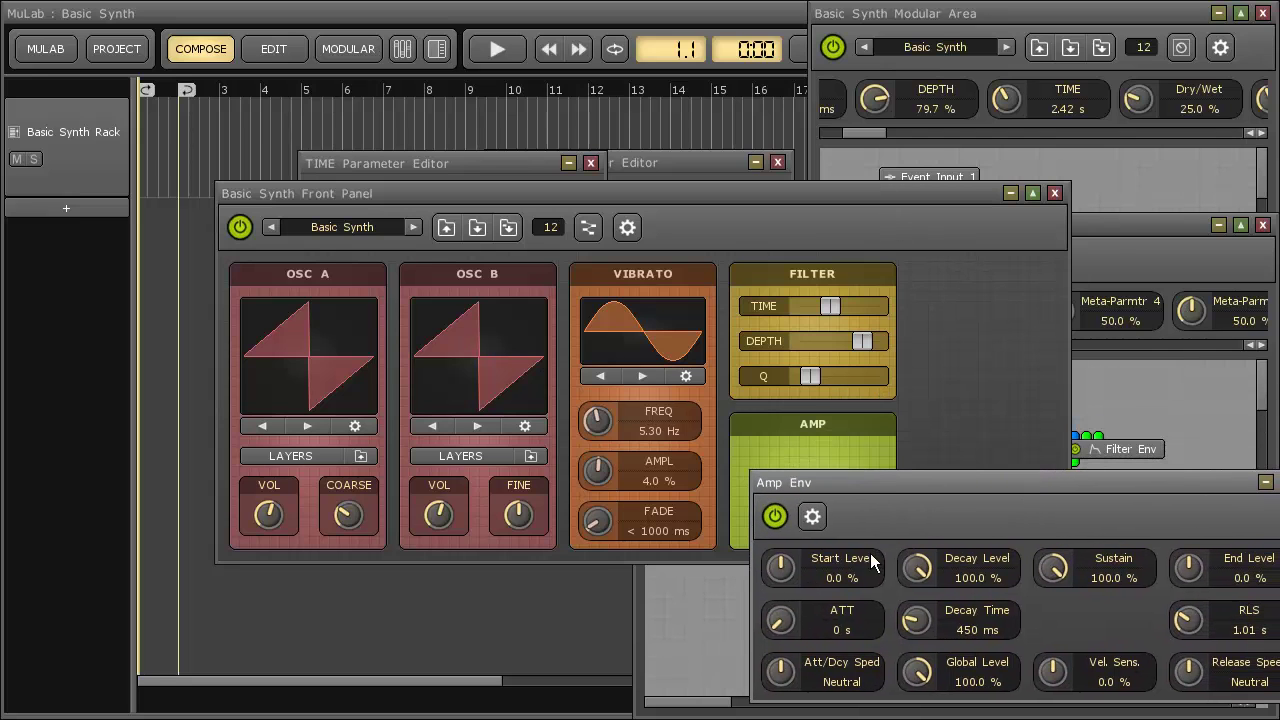
# Step: Add the Amp Env's ATT and RLS parameters and the Basic Synth's DRV parameter to the AMP frame
pyautogui.click(845, 610)
pyautogui.moveTo(827, 519); pyautogui.dragTo(770, 455)
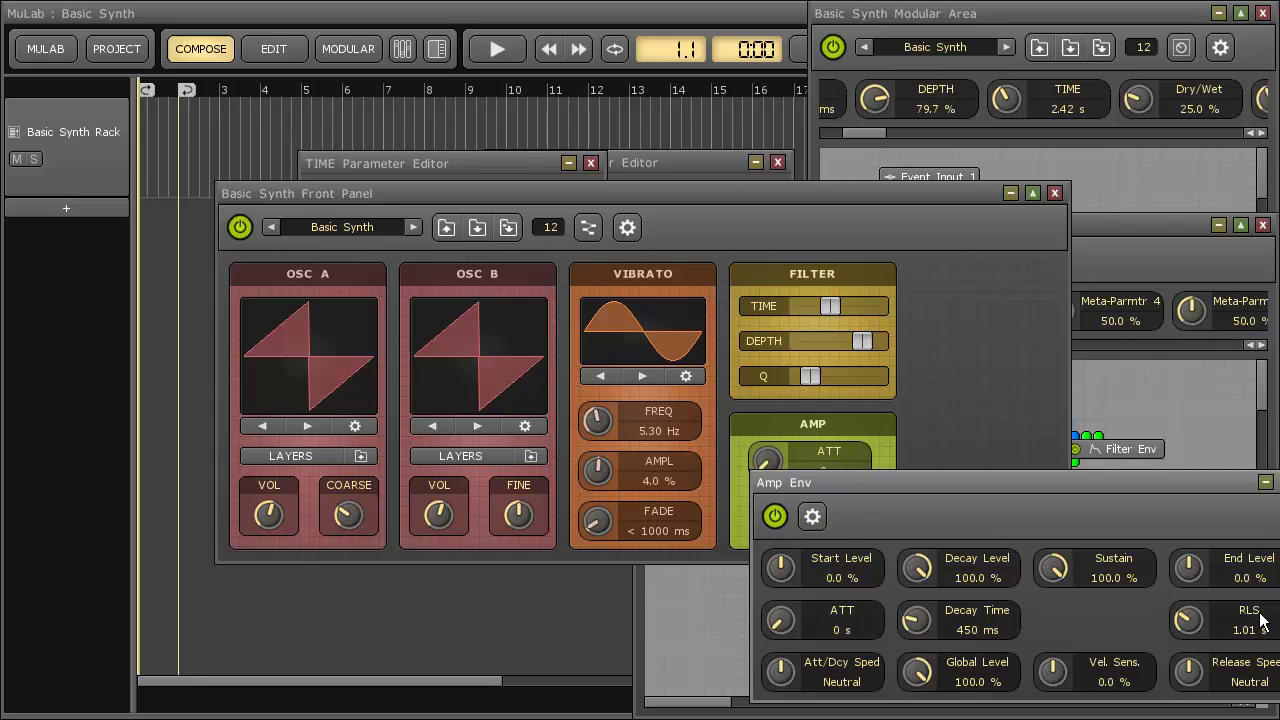
pyautogui.moveTo(1256, 620); pyautogui.dragTo(750, 513)
pyautogui.click(966, 95)
pyautogui.moveTo(966, 95); pyautogui.dragTo(812, 517)
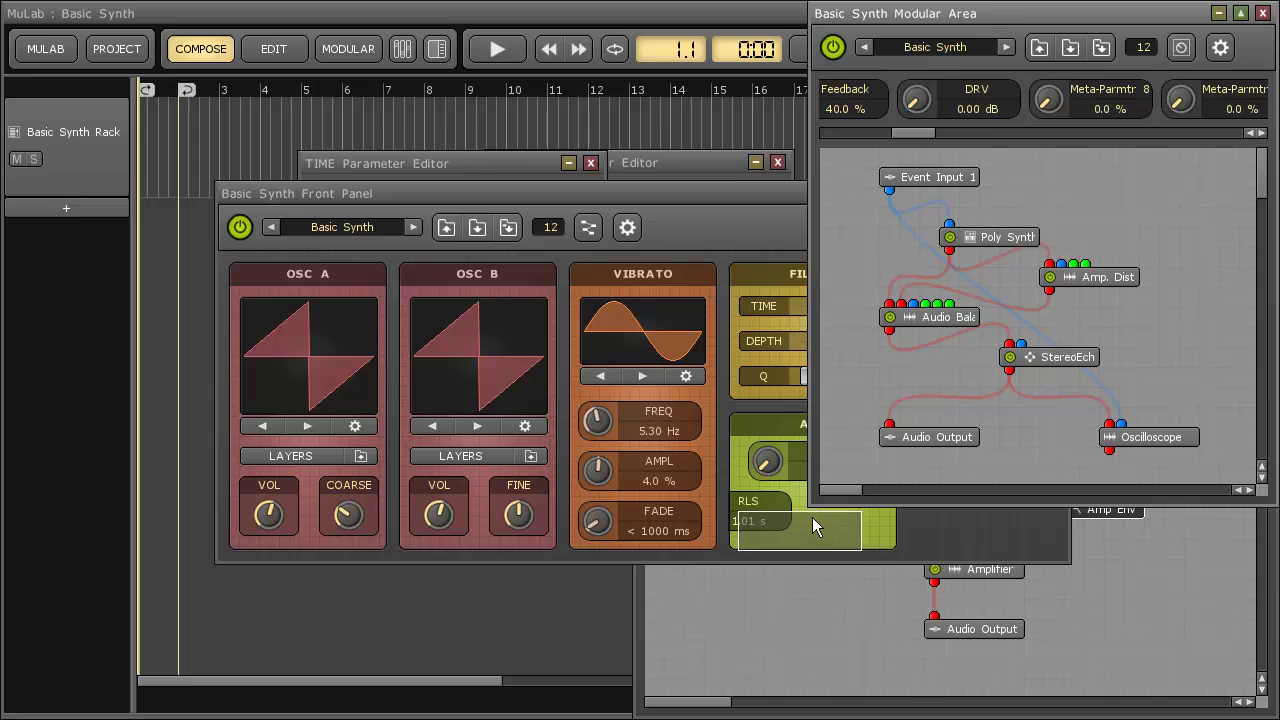
pyautogui.click(795, 492)
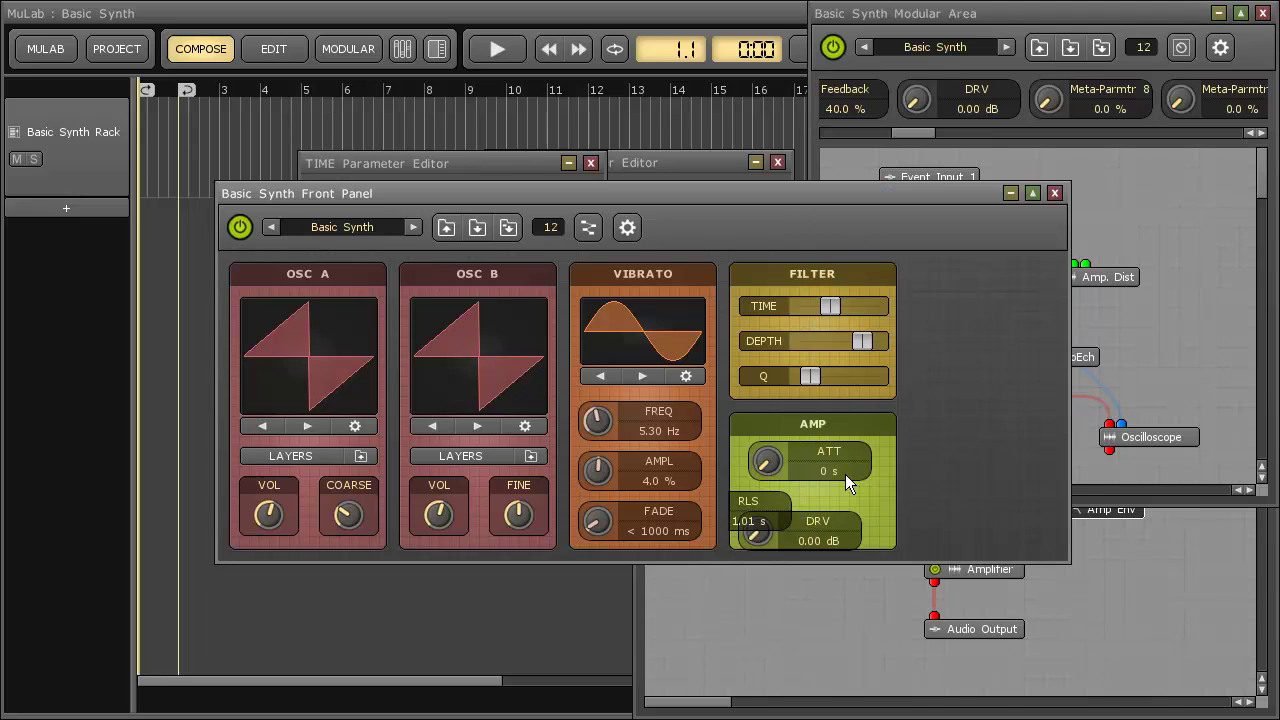
# Step: Change the ATT parameter's editor type to Hor. Slider (Hor. Nm)
pyautogui.doubleClick(826, 460)
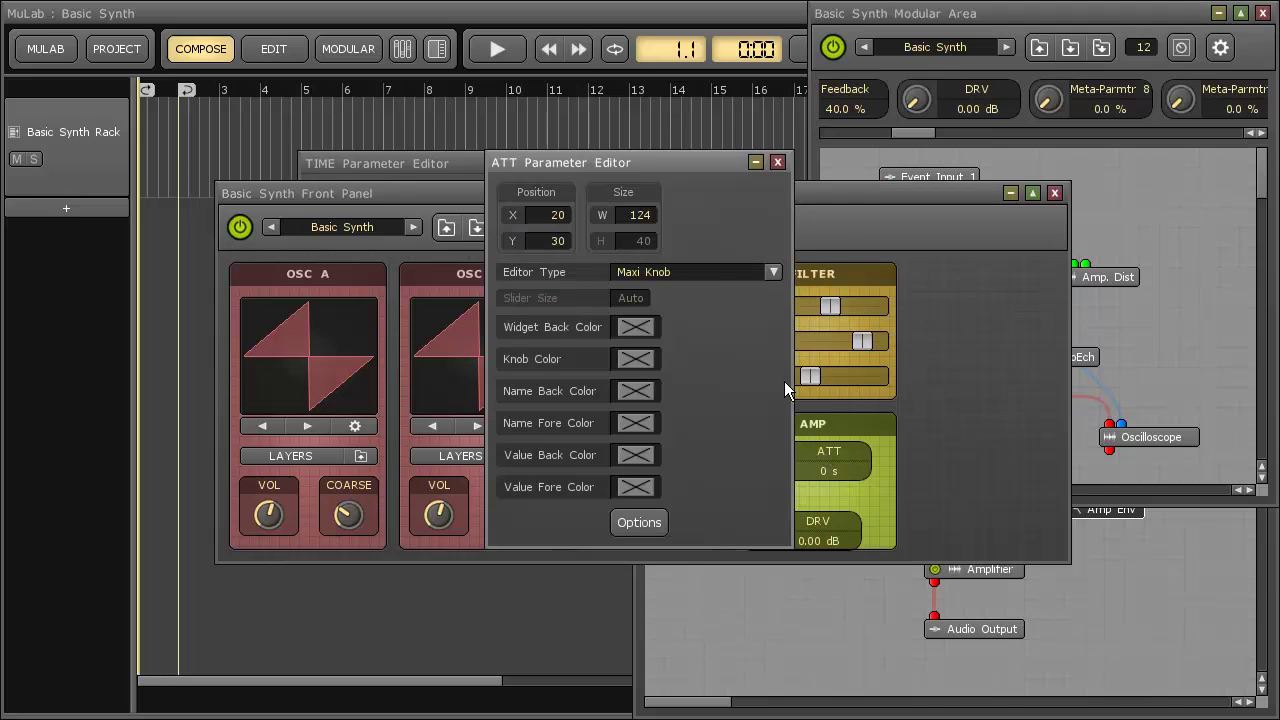
pyautogui.click(771, 270)
pyautogui.click(730, 354)
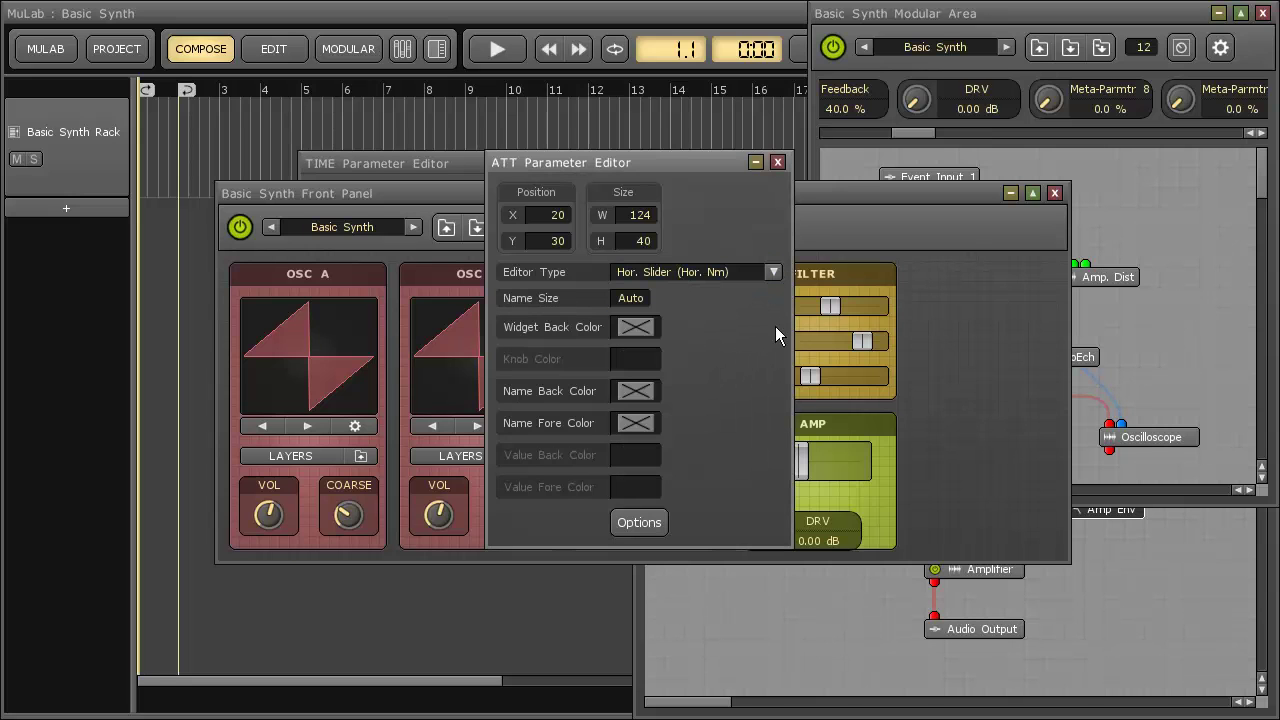
# Step: Copy the TIME slider's size and paste it onto the ATT slider
pyautogui.rightClick(810, 305)
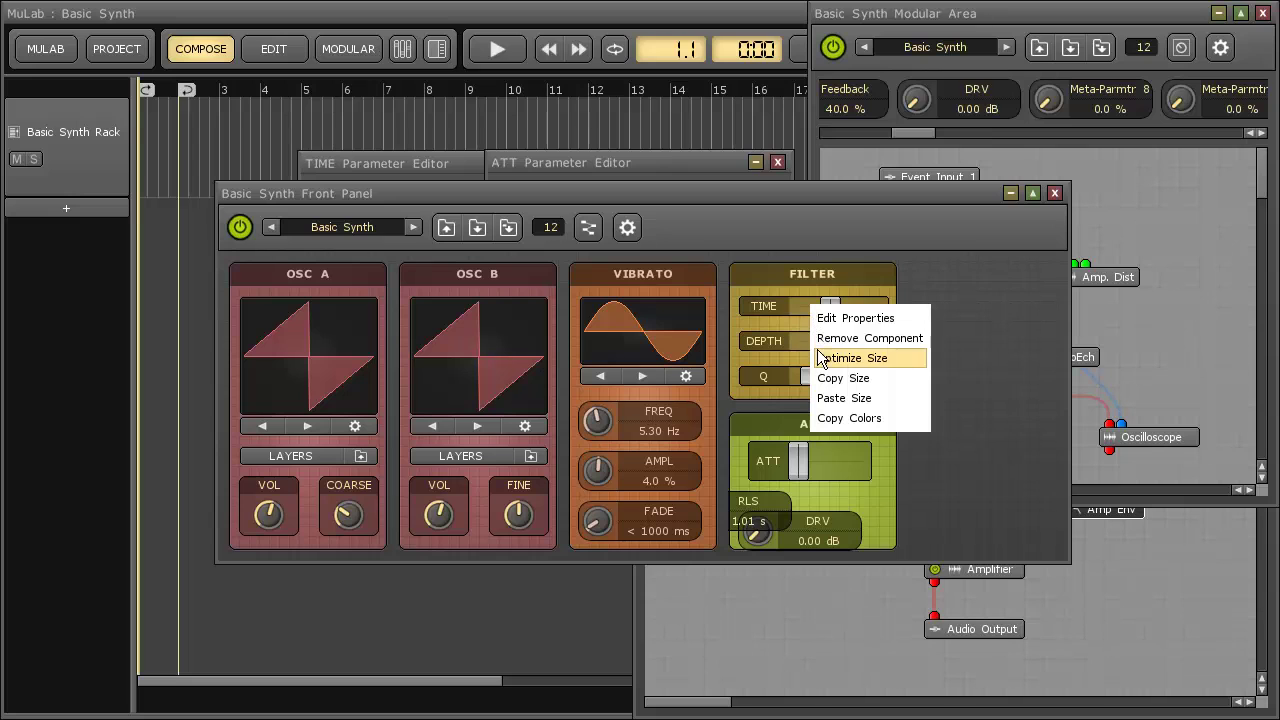
pyautogui.click(822, 380)
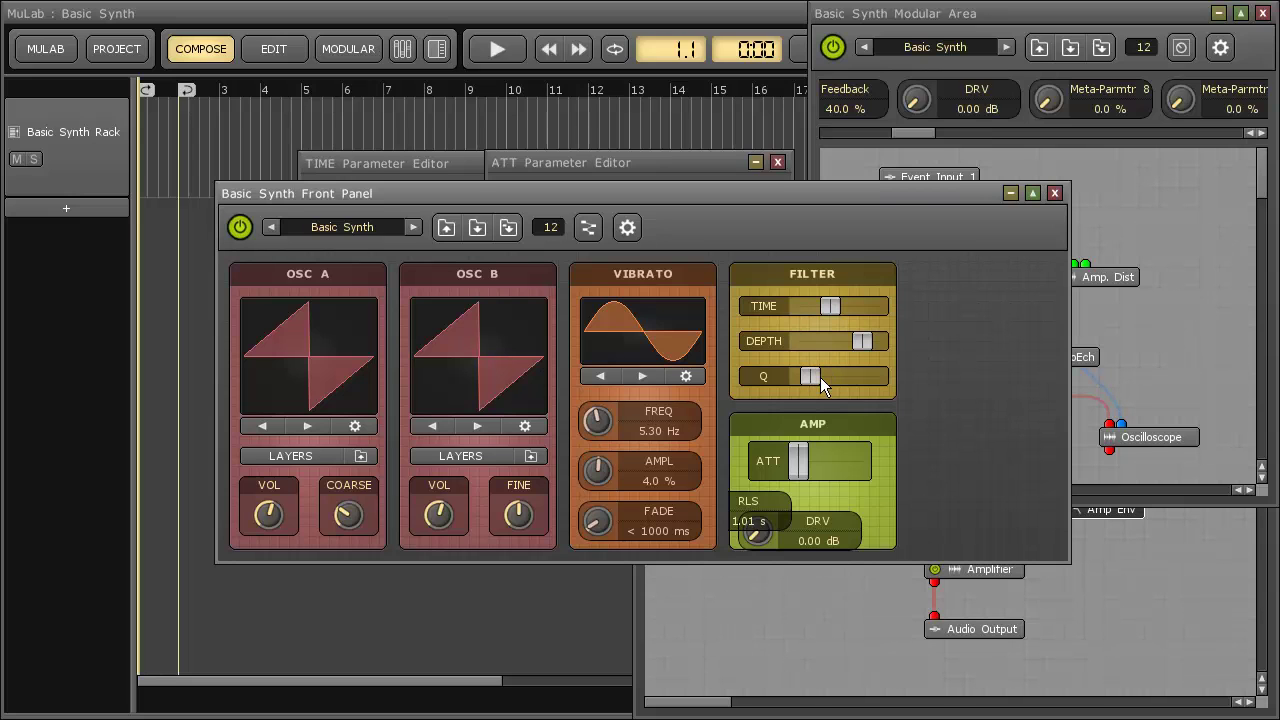
pyautogui.click(623, 161)
pyautogui.click(646, 523)
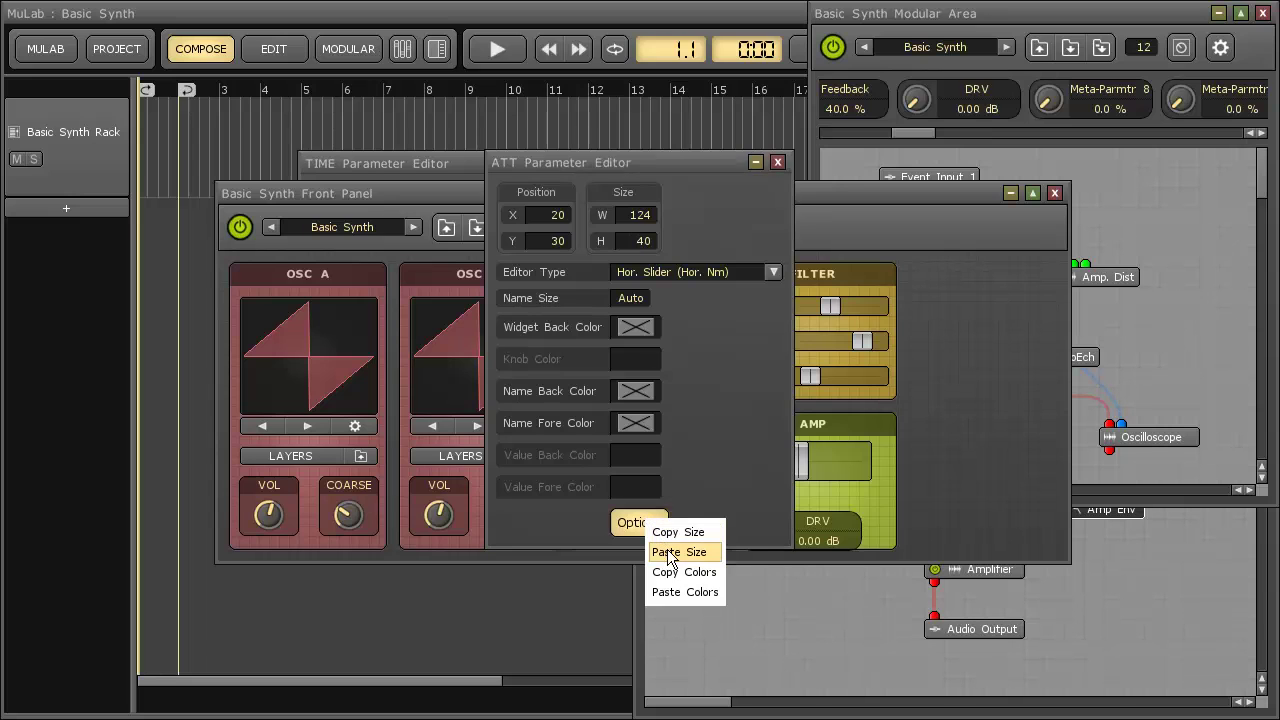
pyautogui.click(674, 552)
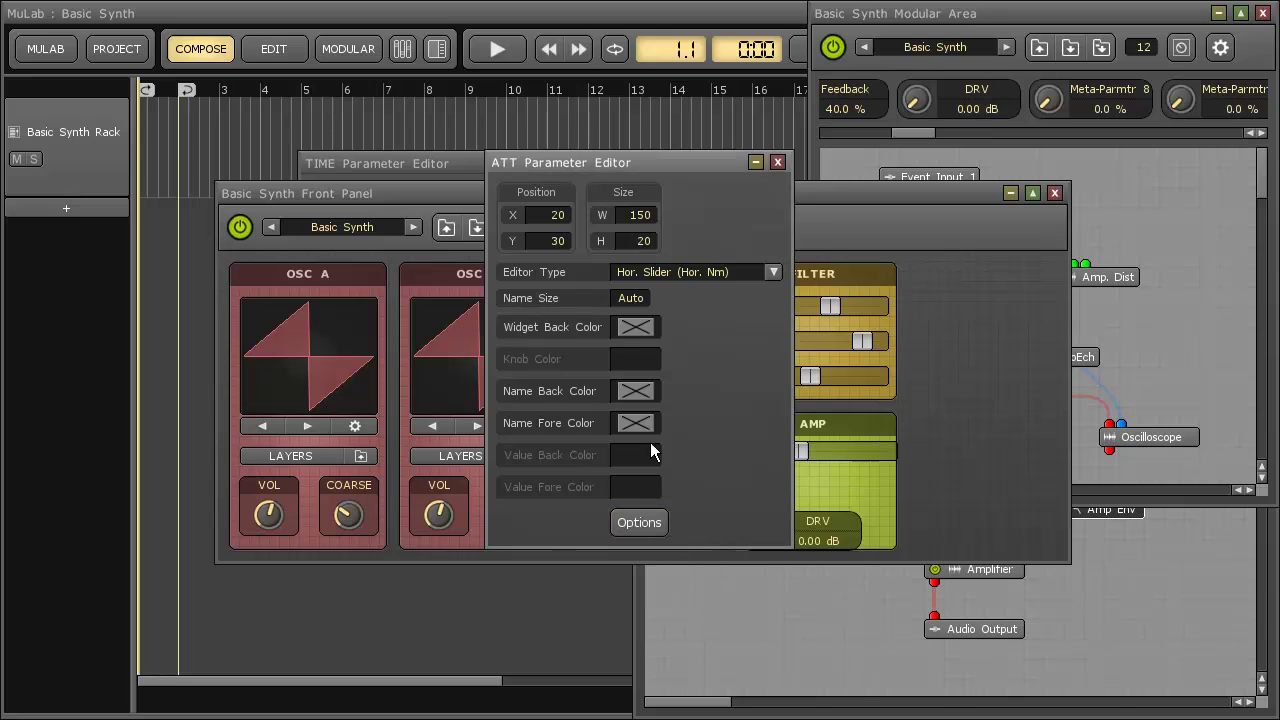
# Step: Set the ATT slider's Name Size to 50 and close its properties
pyautogui.click(630, 299)
pyautogui.write('50')
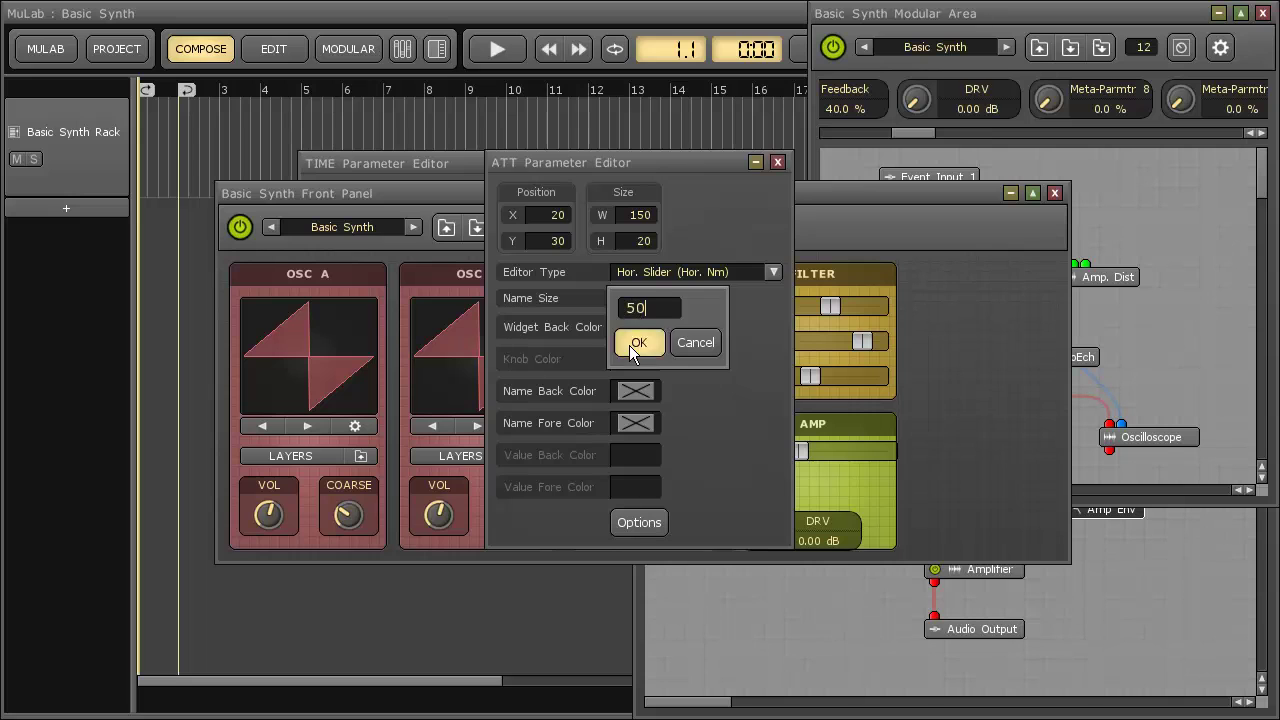
pyautogui.click(630, 344)
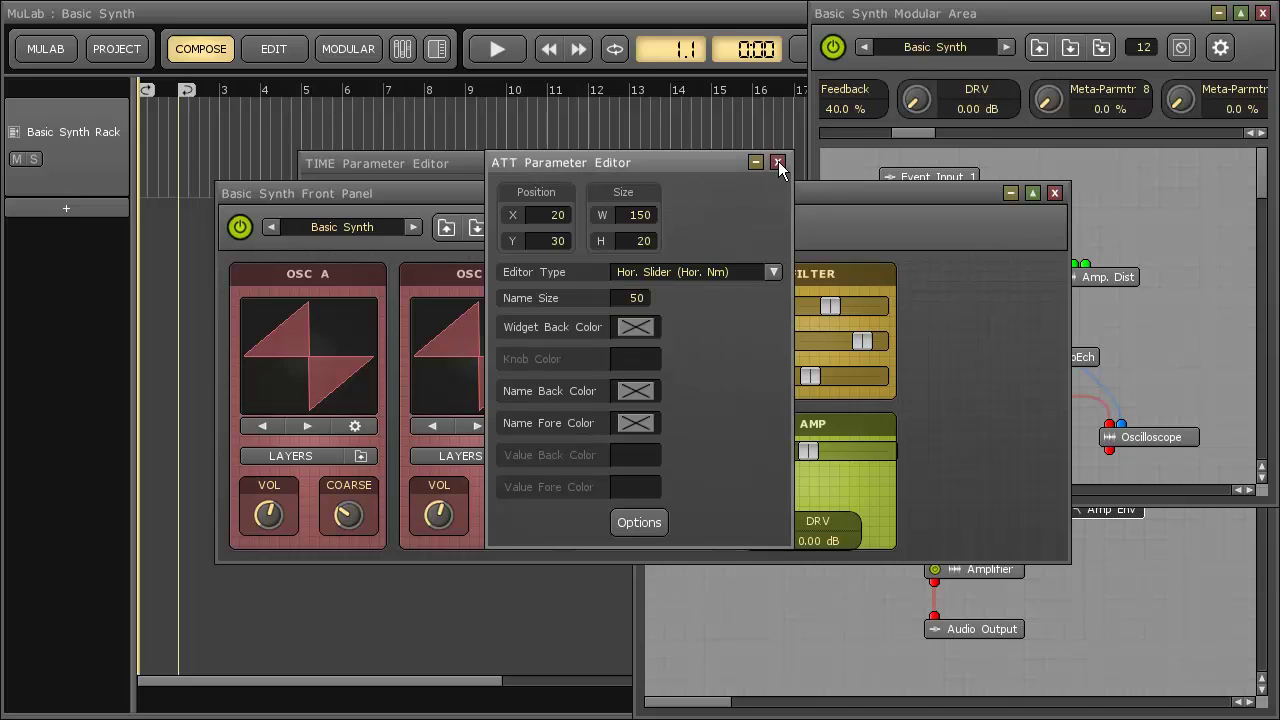
pyautogui.click(800, 238)
# Step: Change the RLS parameter's editor type to Hor. Slider (Hor. Nm) and paste the copied slider size onto it
pyautogui.click(751, 504)
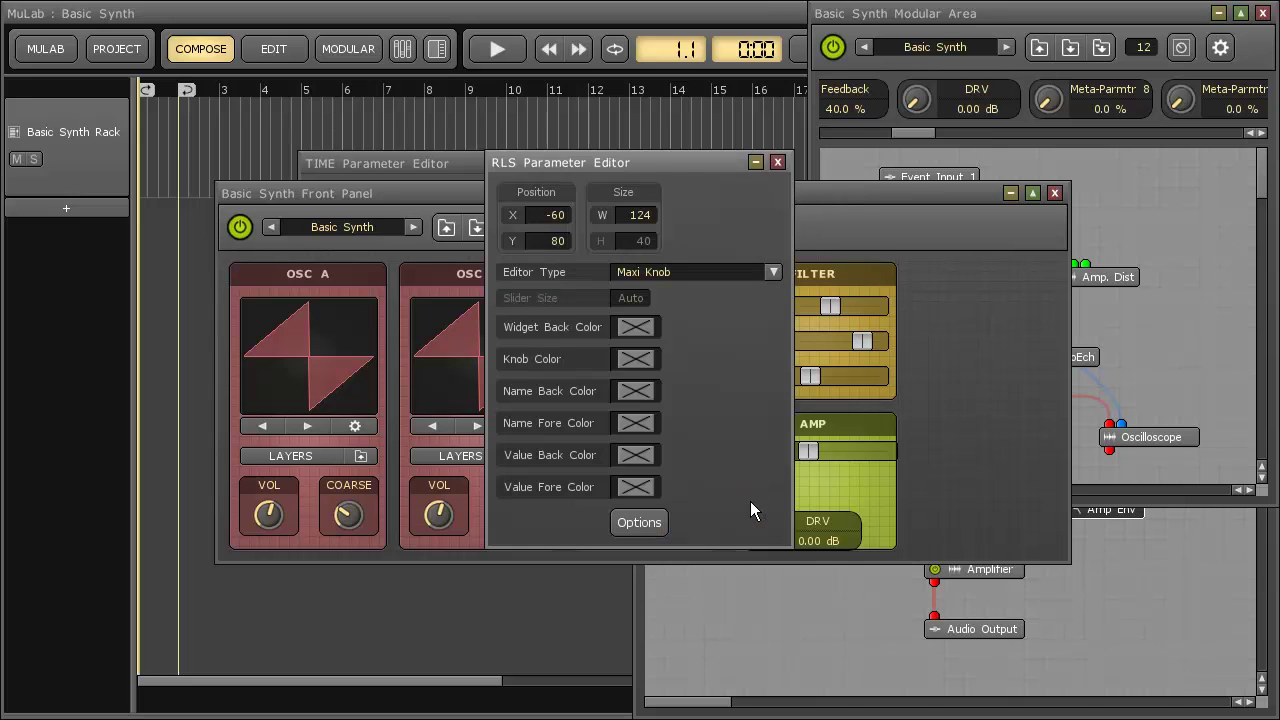
pyautogui.click(774, 271)
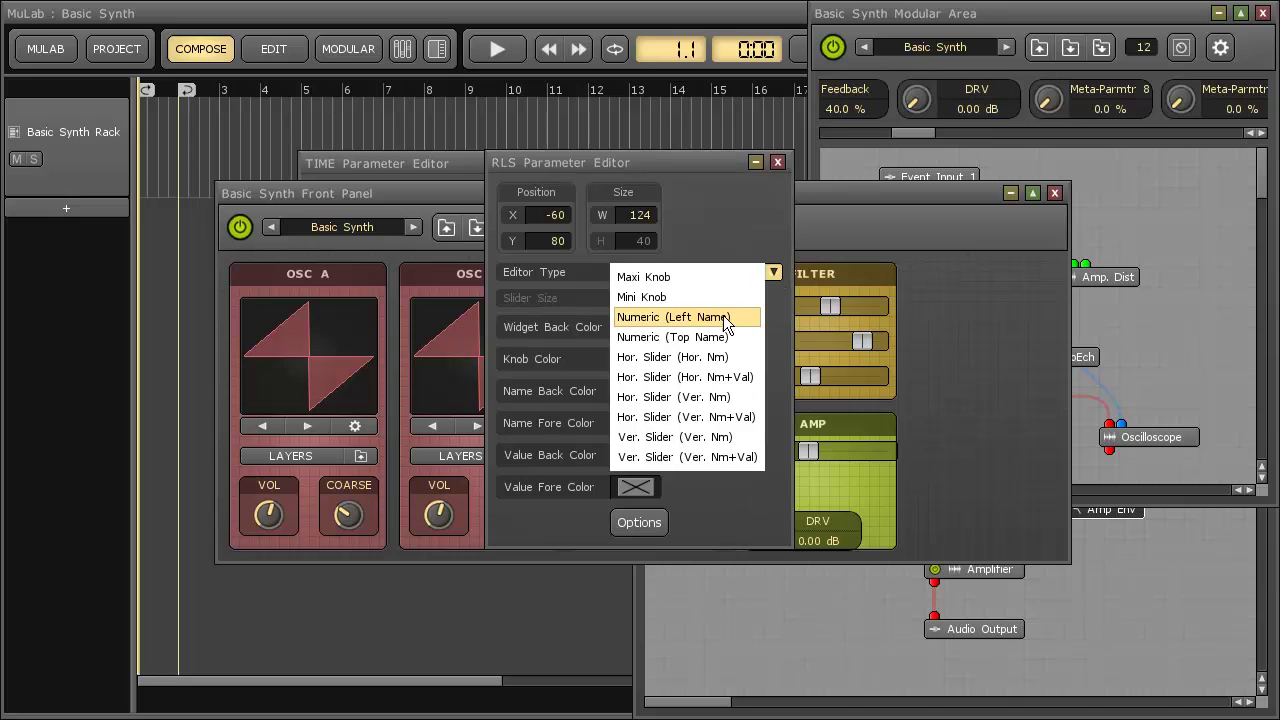
pyautogui.click(700, 356)
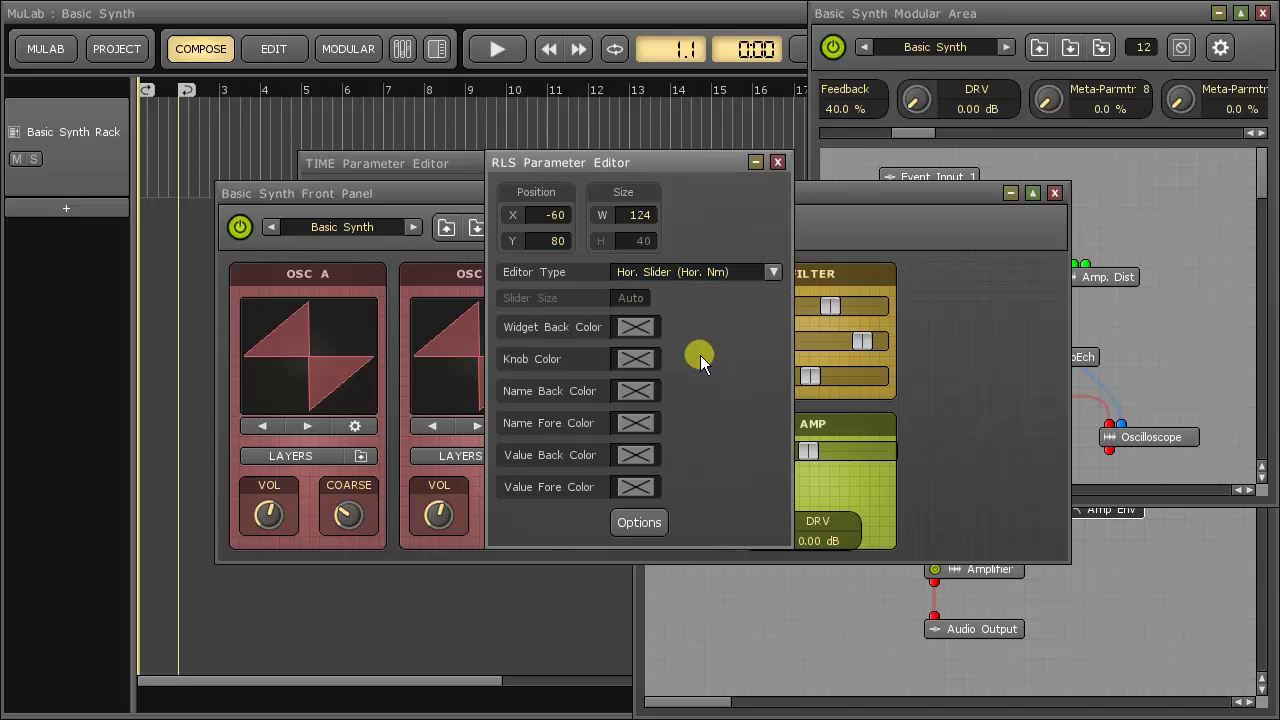
pyautogui.click(632, 521)
pyautogui.click(647, 558)
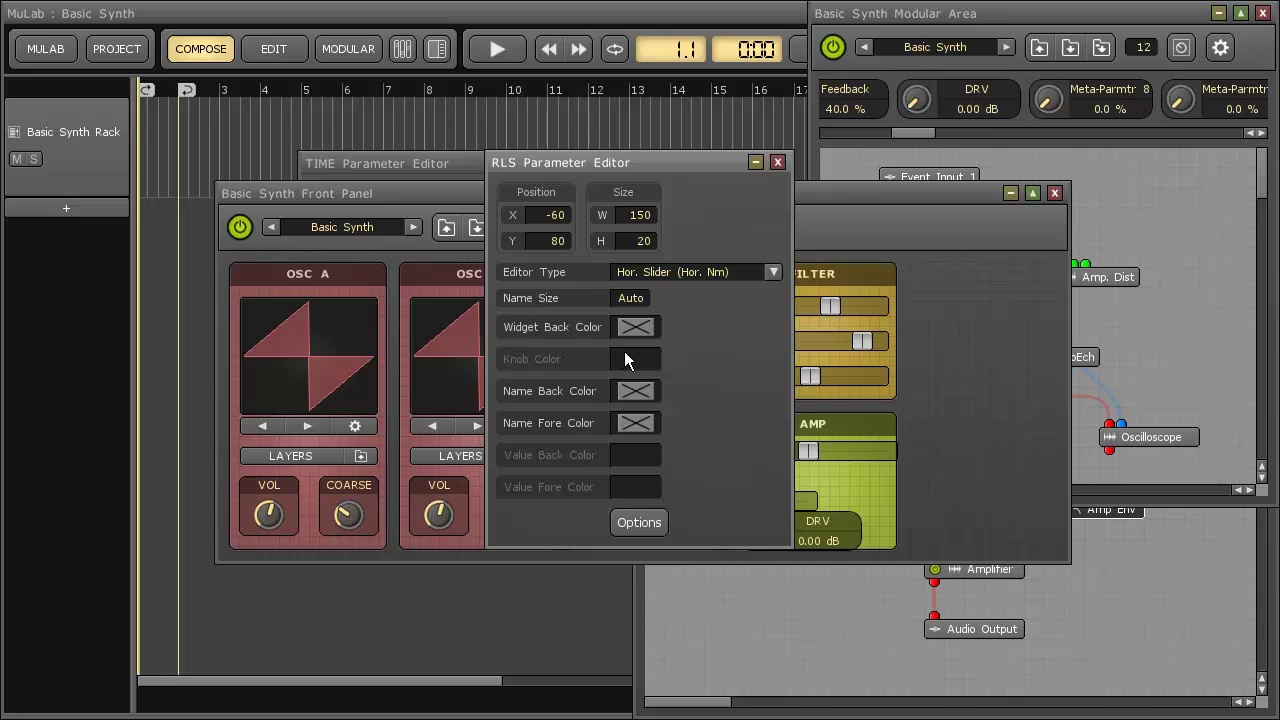
# Step: Set the RLS slider's Name Size to 50, and stack the ATT and RLS sliders left-aligned above DRV in the AMP frame
pyautogui.click(631, 299)
pyautogui.write('50')
pyautogui.press('Return')
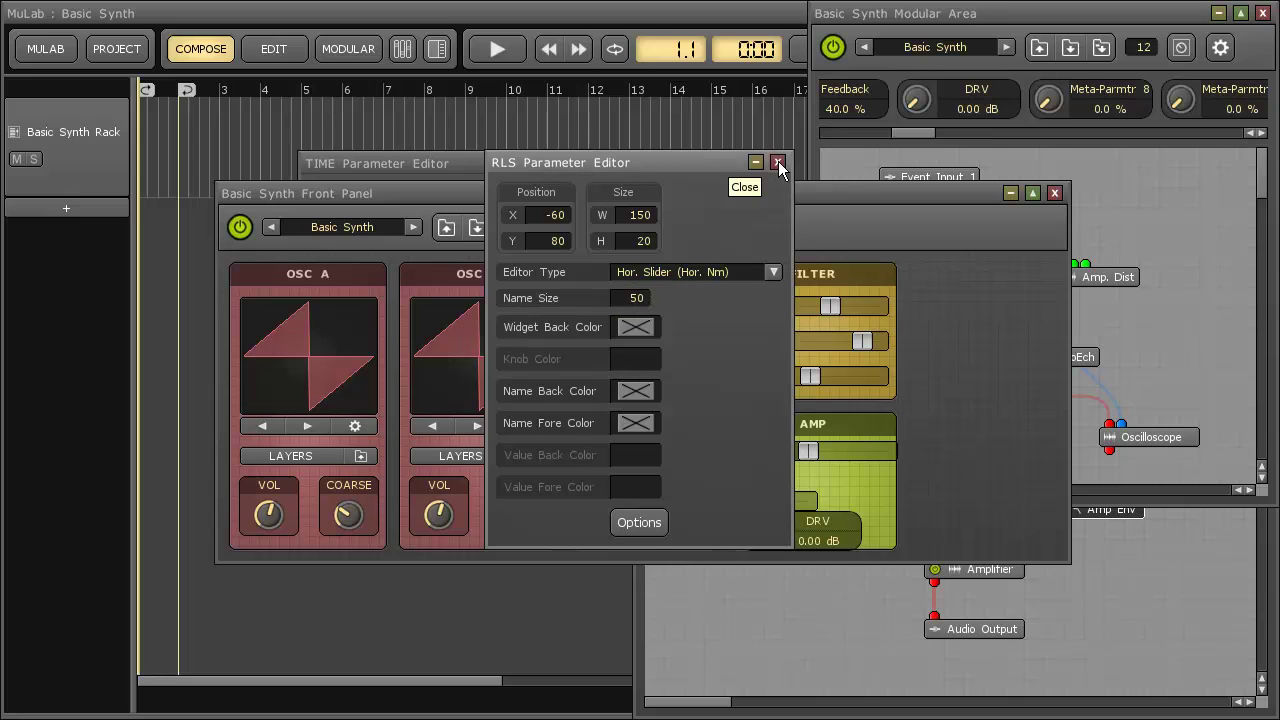
pyautogui.click(799, 362)
pyautogui.moveTo(737, 500); pyautogui.dragTo(765, 454)
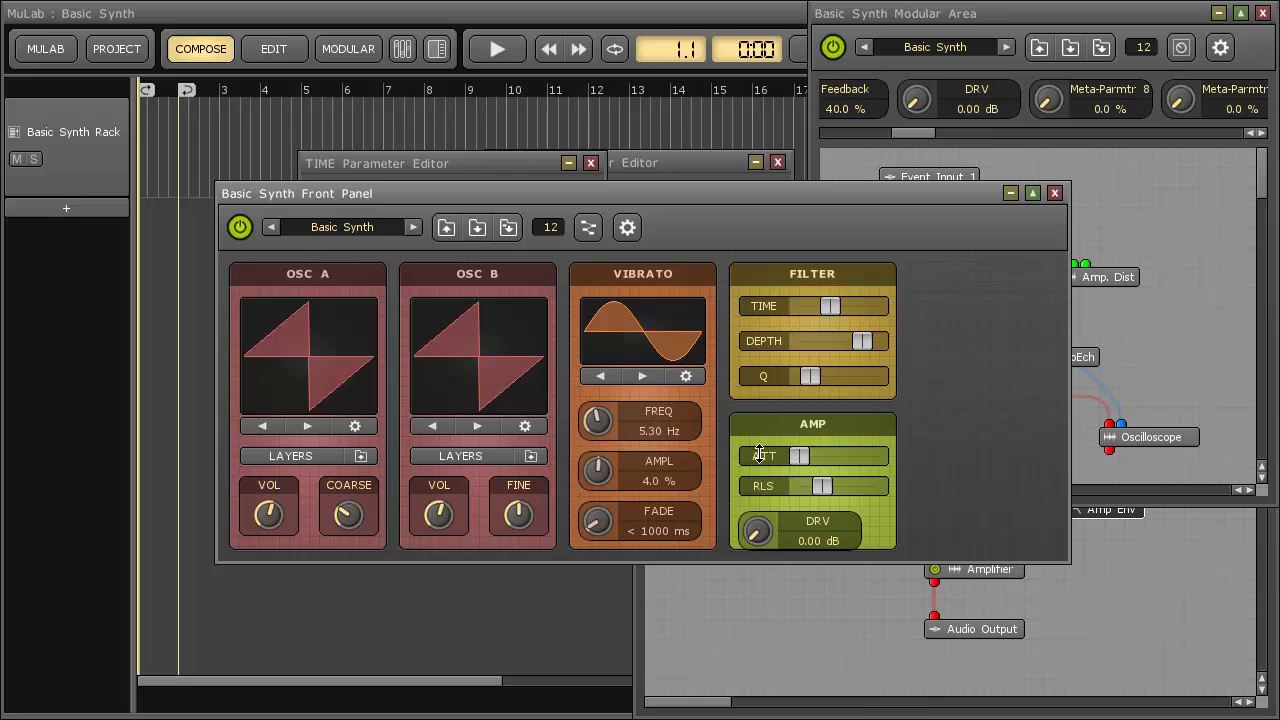
# Step: Change the DRV parameter's editor type to Hor. Slider (Hor. Nm) and paste the copied slider size onto it
pyautogui.doubleClick(775, 532)
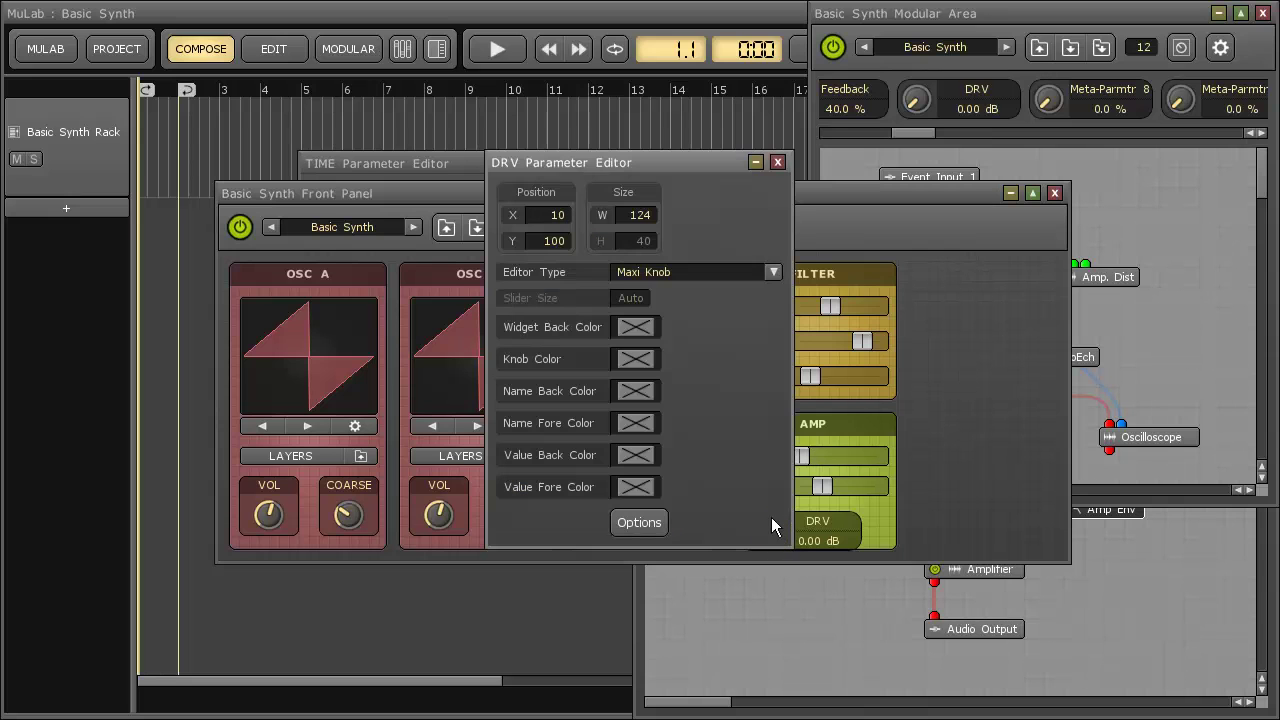
pyautogui.click(770, 268)
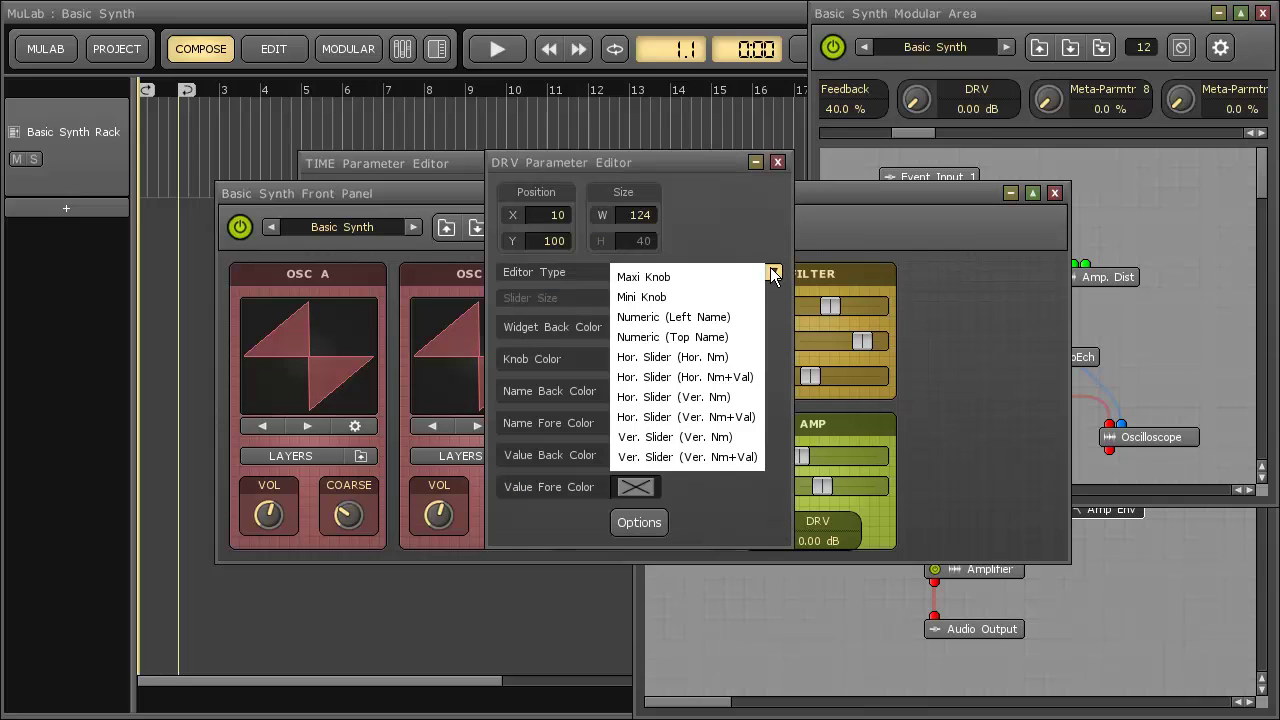
pyautogui.click(722, 364)
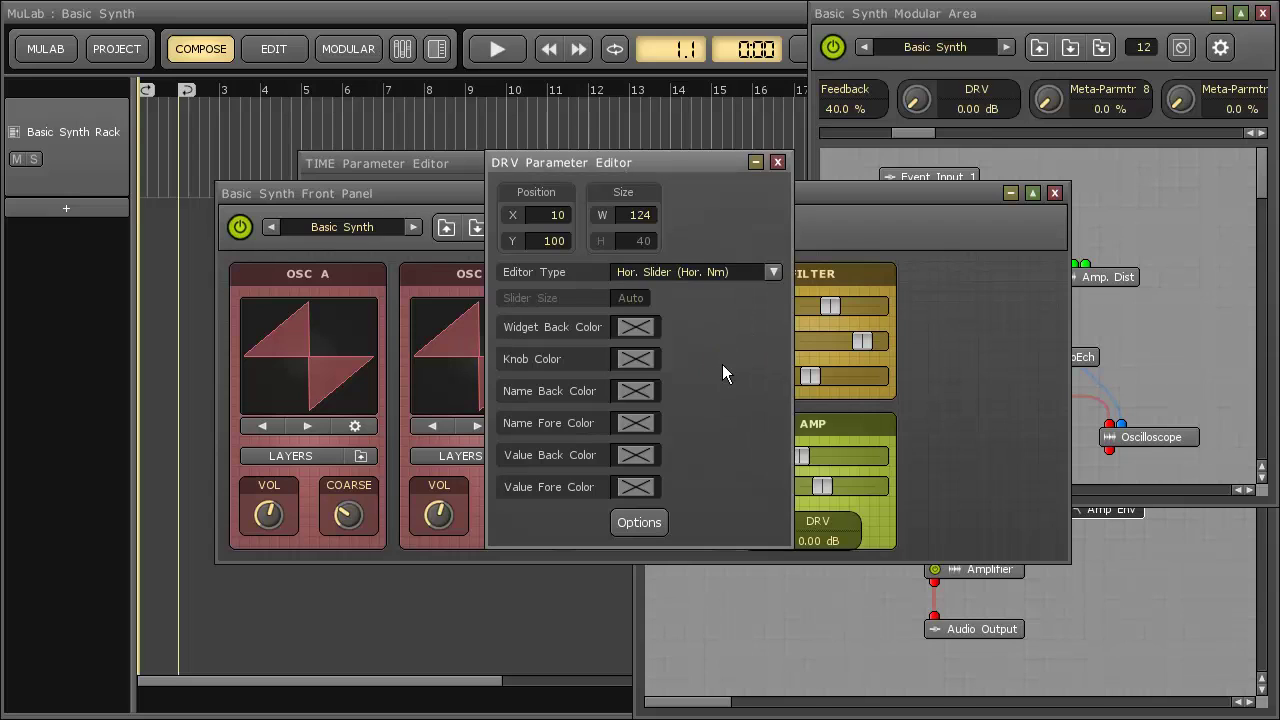
pyautogui.click(646, 521)
pyautogui.click(667, 560)
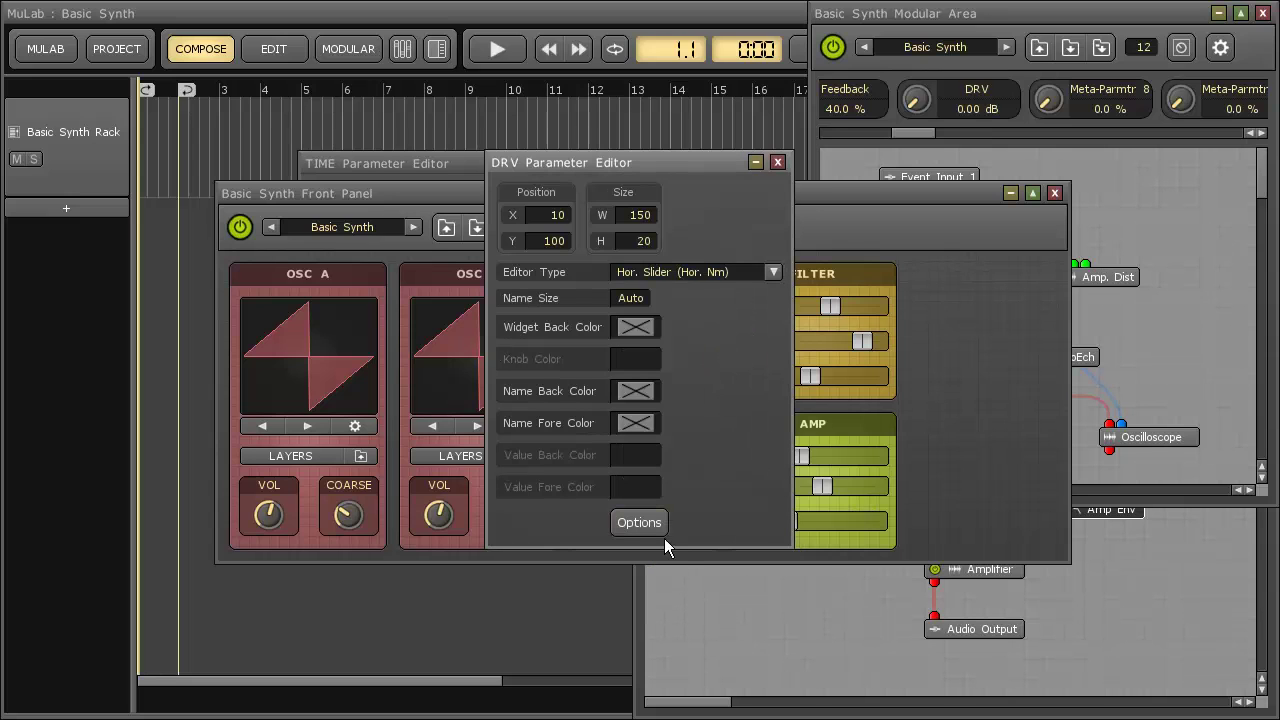
# Step: Set the DRV slider's Name Size to 50 and close its properties
pyautogui.click(629, 300)
pyautogui.write('50')
pyautogui.click(636, 343)
pyautogui.click(778, 163)
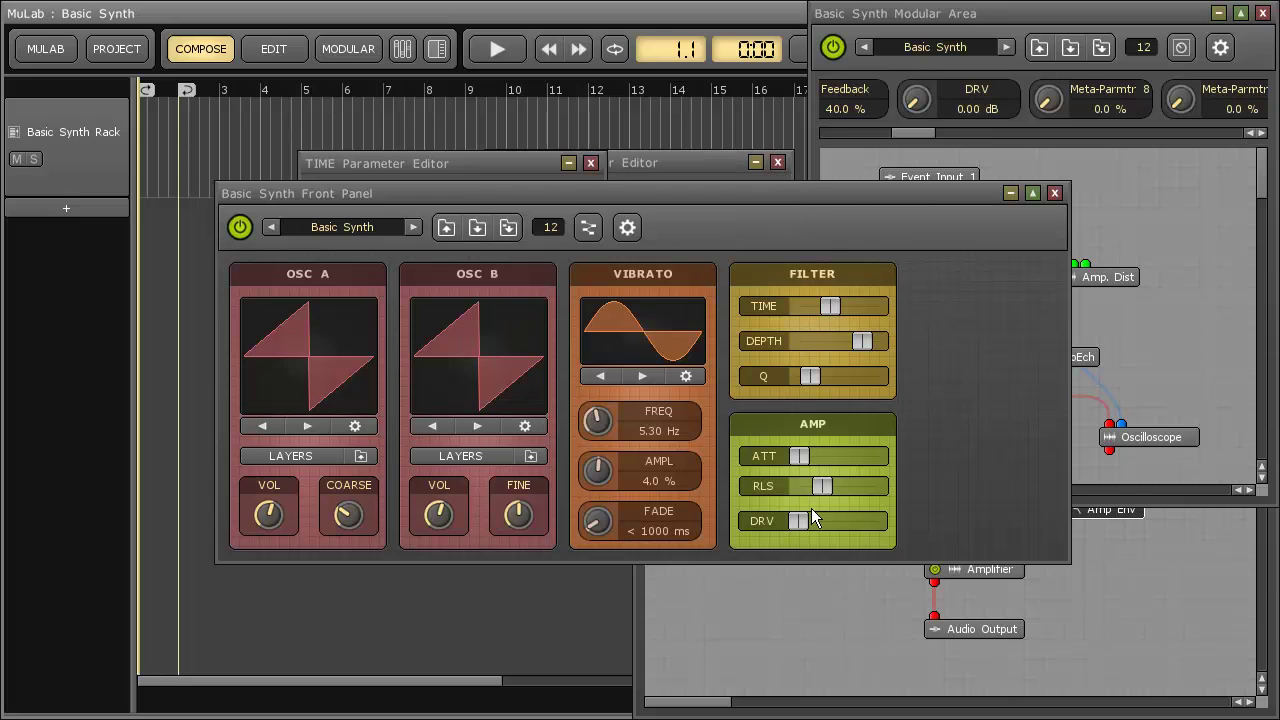
# Step: Shift the DRV and RLS sliders slightly down, with RLS at Y 70, so the three AMP sliders are evenly spaced
pyautogui.click(779, 524)
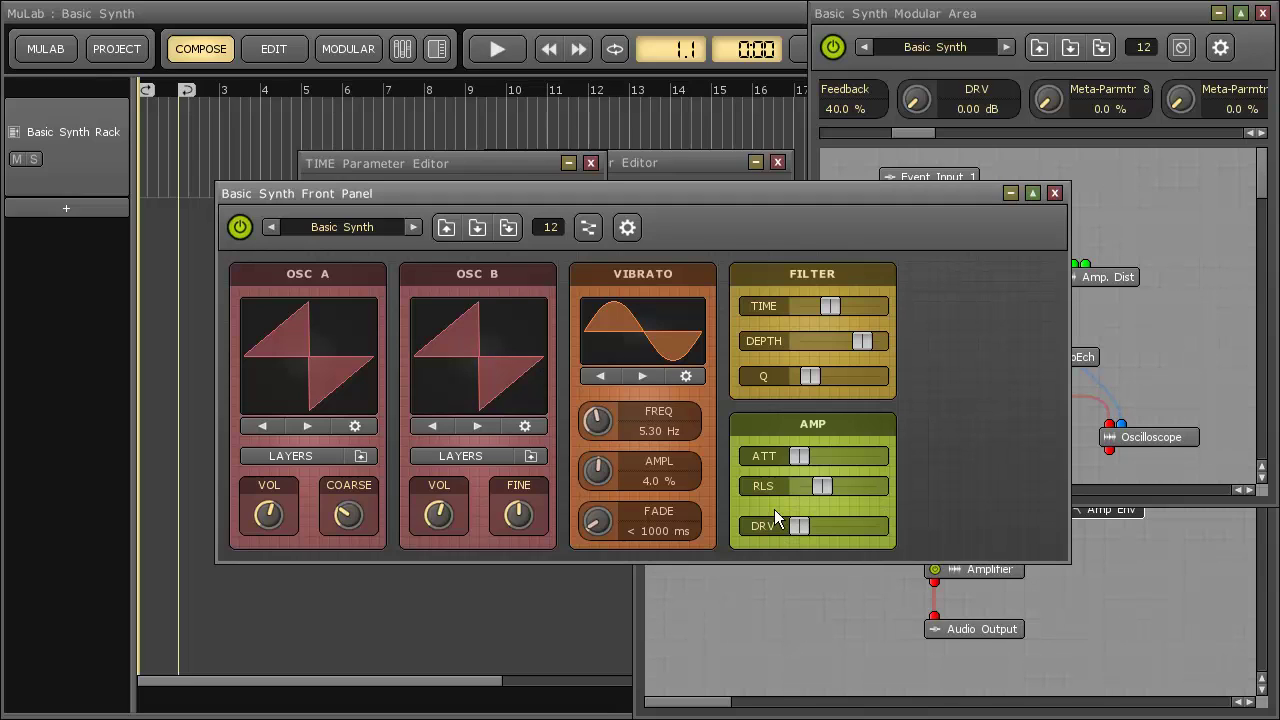
pyautogui.doubleClick(766, 486)
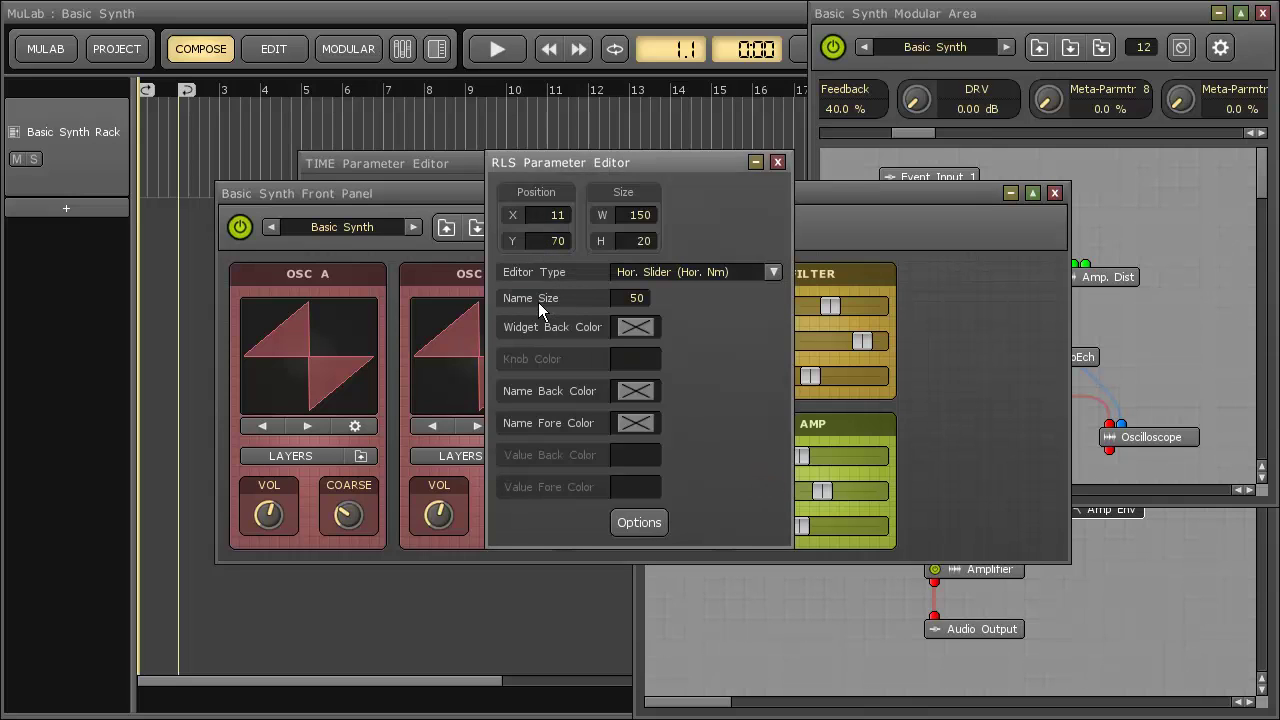
pyautogui.click(755, 163)
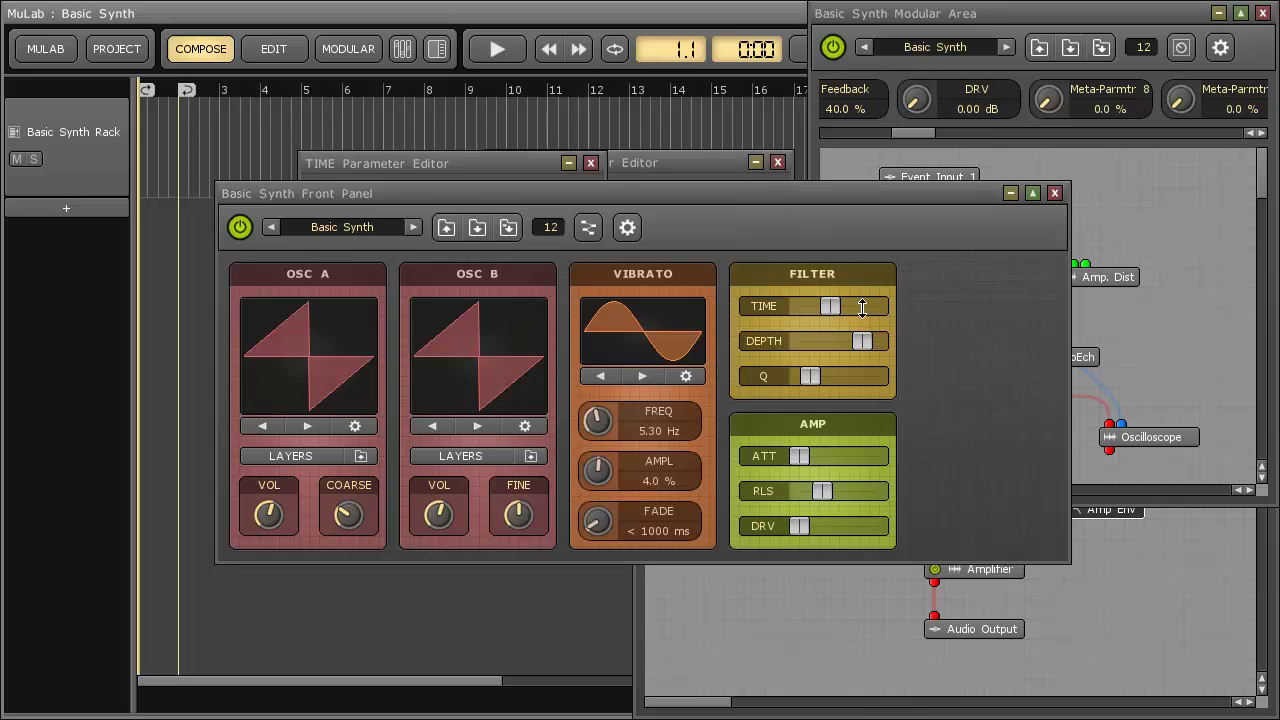
# Step: Add a group frame beside the FILTER frame at about X 690, Y 10, sized 150 wide by 190 high
pyautogui.rightClick(914, 289)
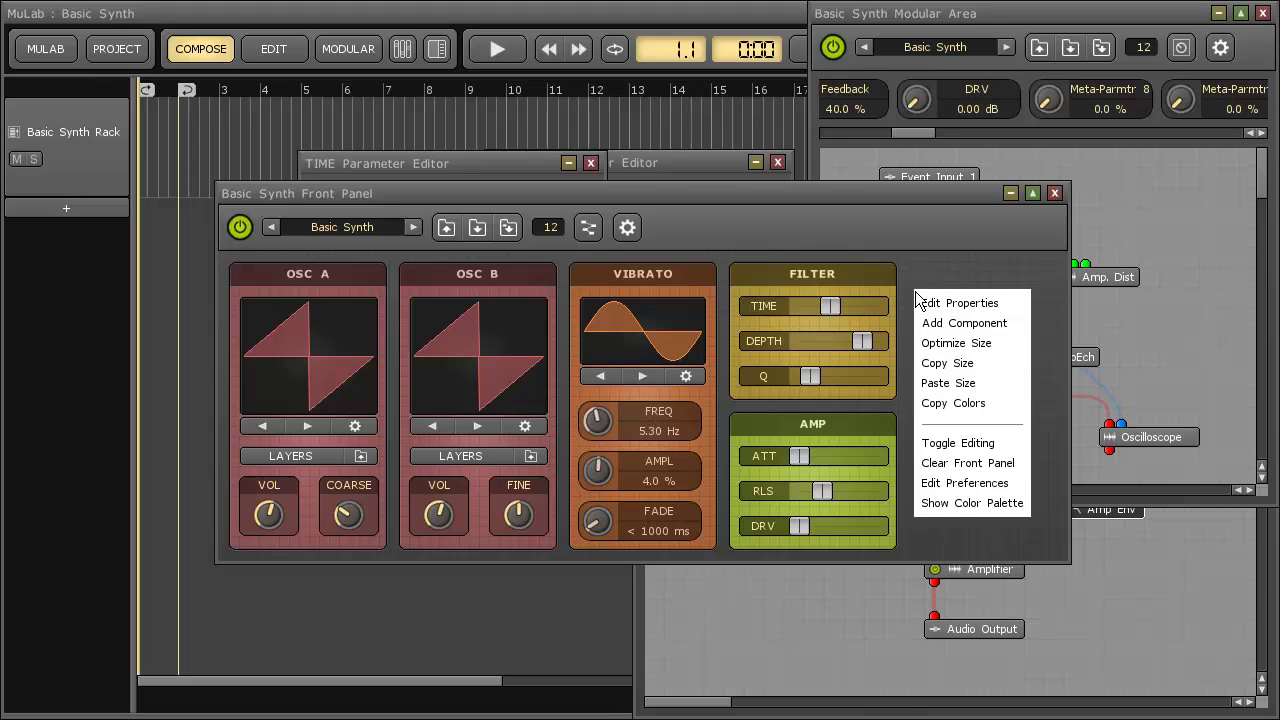
pyautogui.click(925, 323)
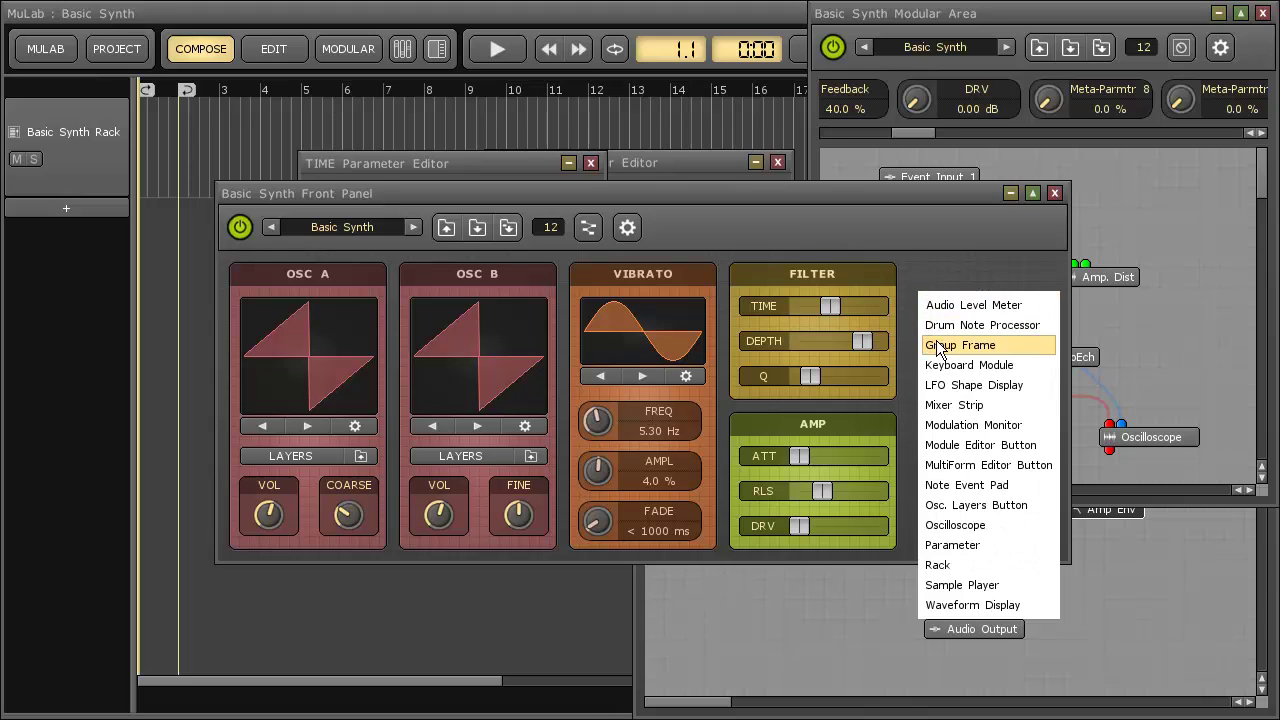
pyautogui.click(936, 345)
pyautogui.moveTo(977, 307); pyautogui.dragTo(966, 266)
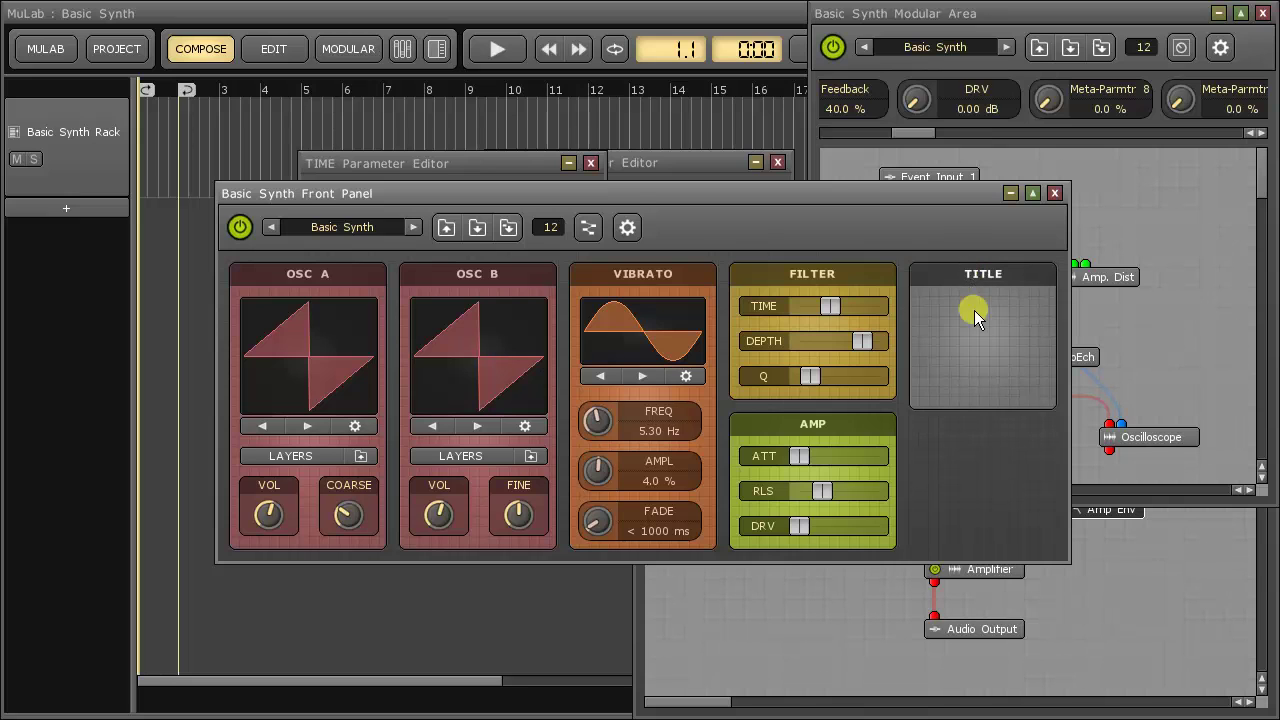
pyautogui.doubleClick(974, 310)
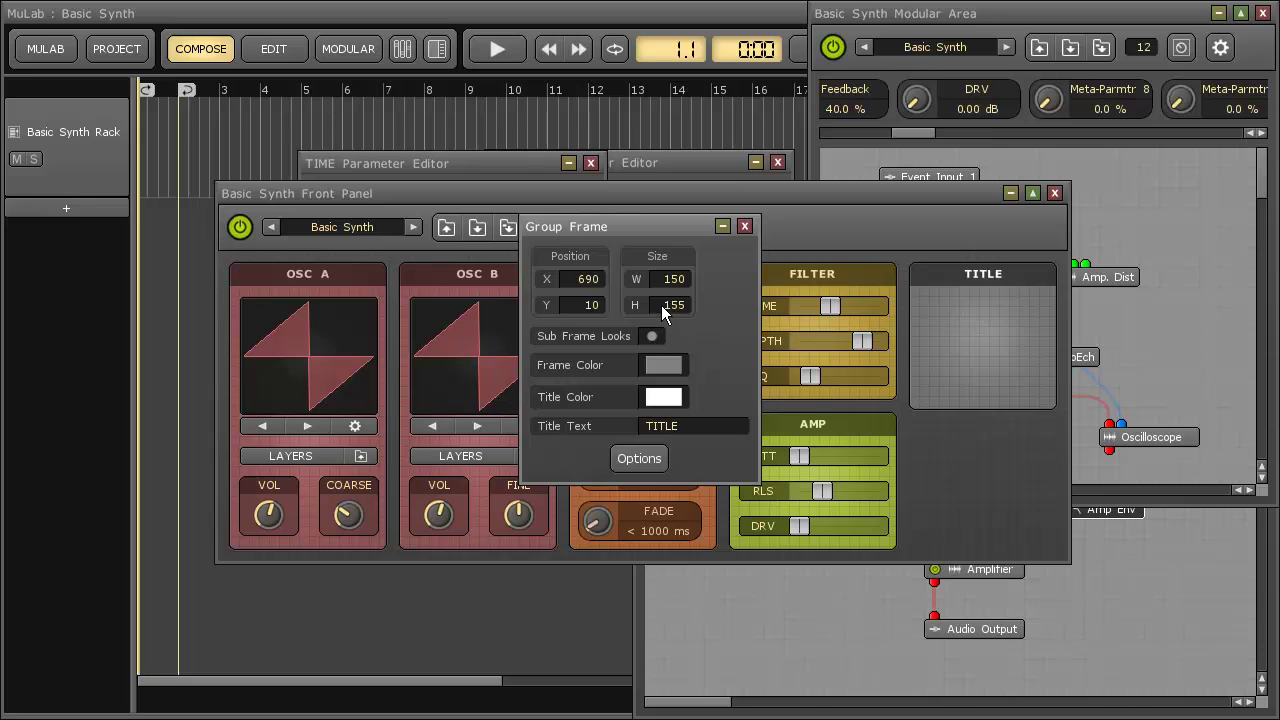
pyautogui.moveTo(729, 298); pyautogui.dragTo(761, 280)
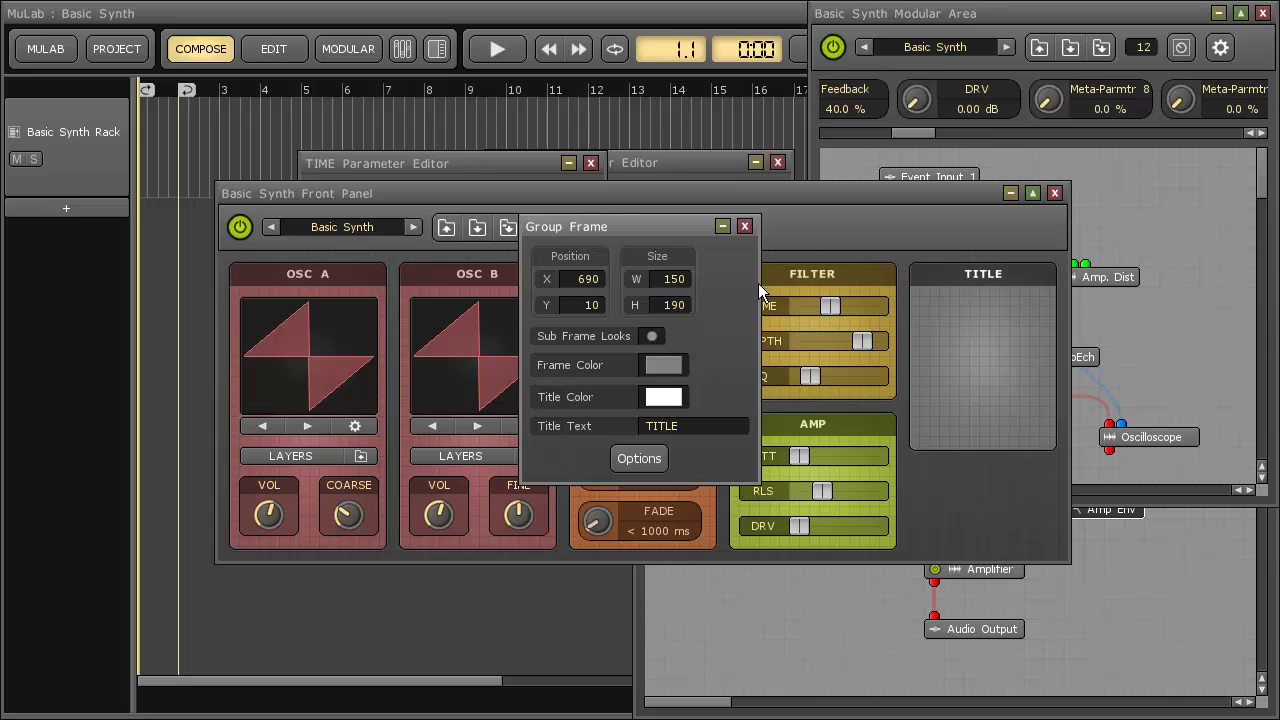
# Step: Set the new group frame's Frame Color to the teal-blue preset and its Title Color to the pale blue preset
pyautogui.click(666, 362)
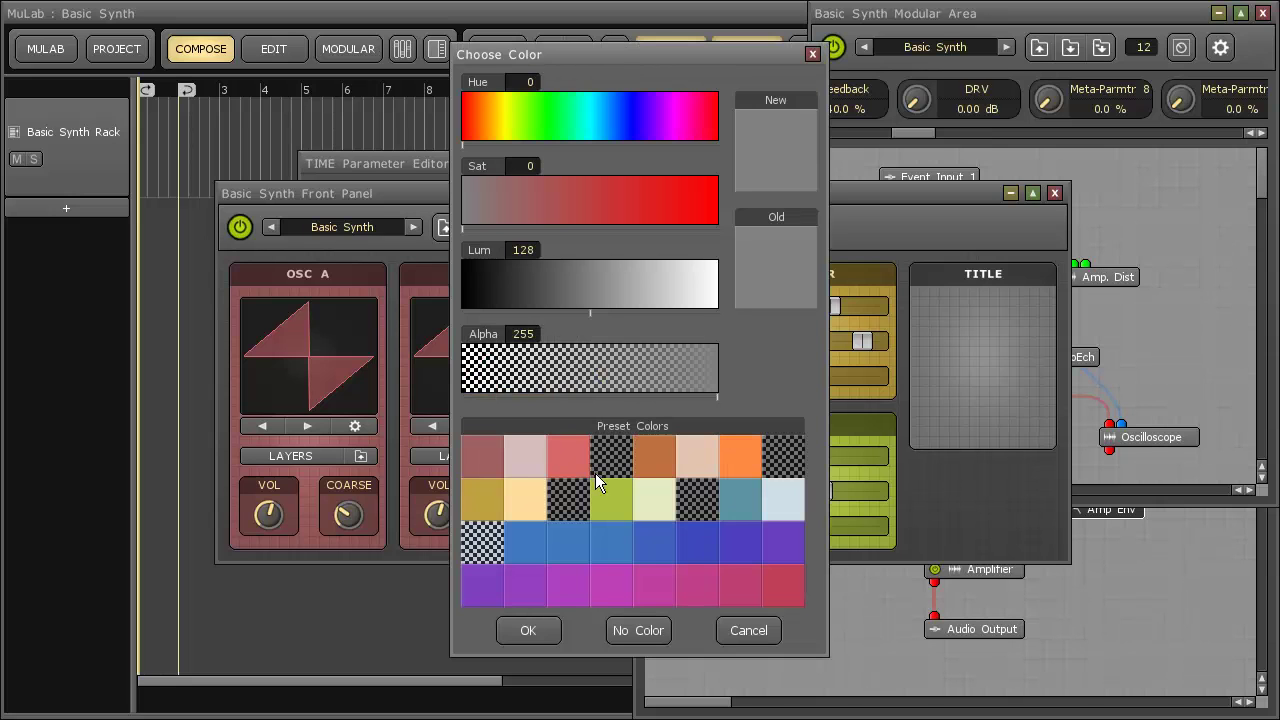
pyautogui.click(732, 499)
pyautogui.click(528, 630)
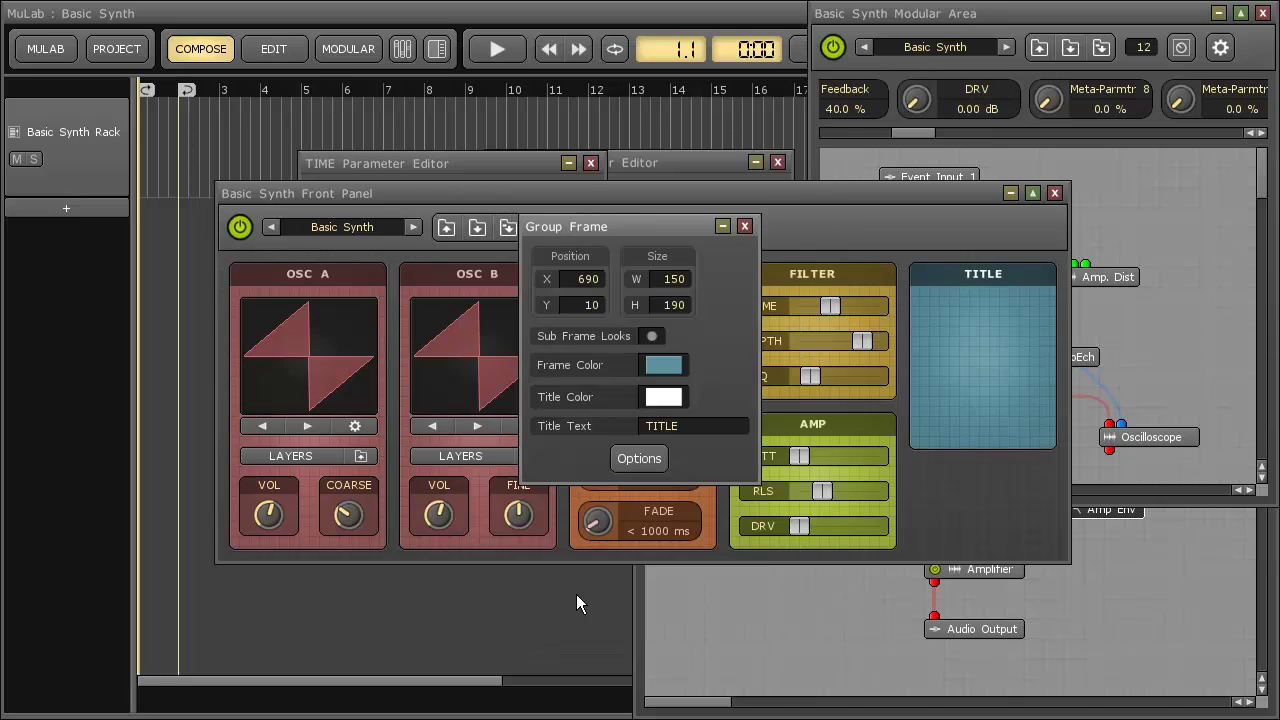
pyautogui.click(661, 396)
pyautogui.click(765, 493)
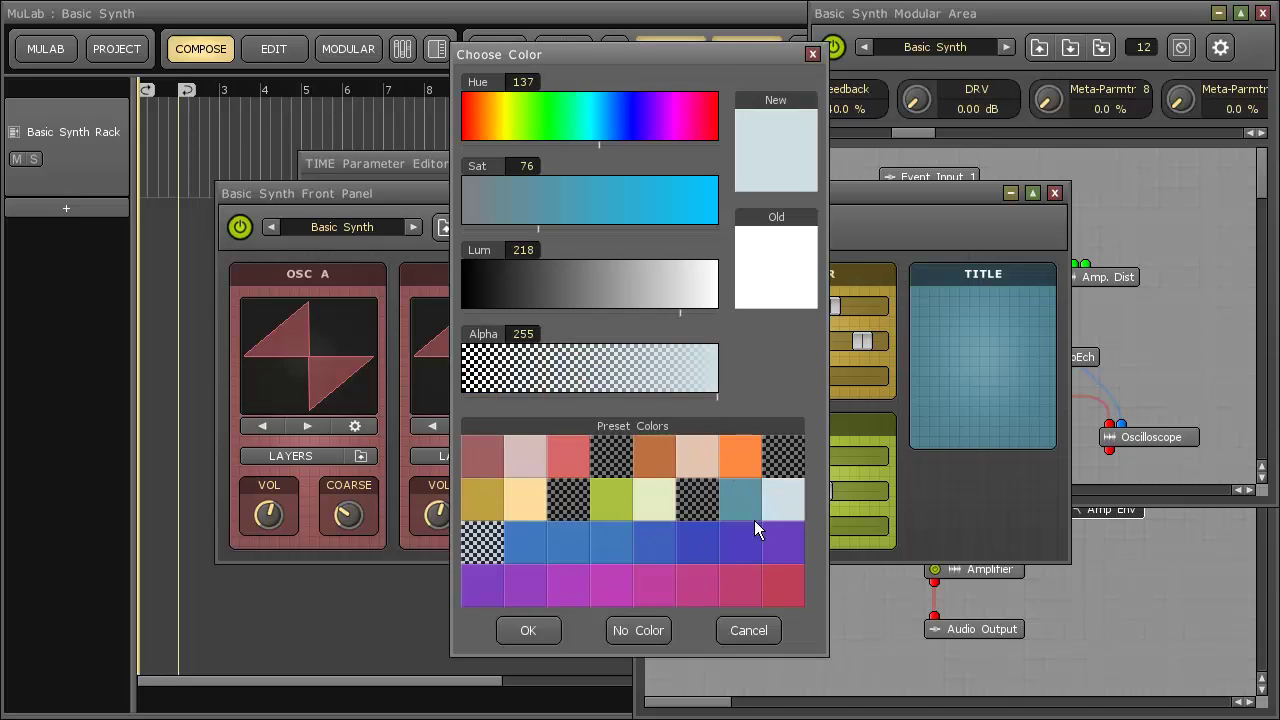
pyautogui.click(528, 630)
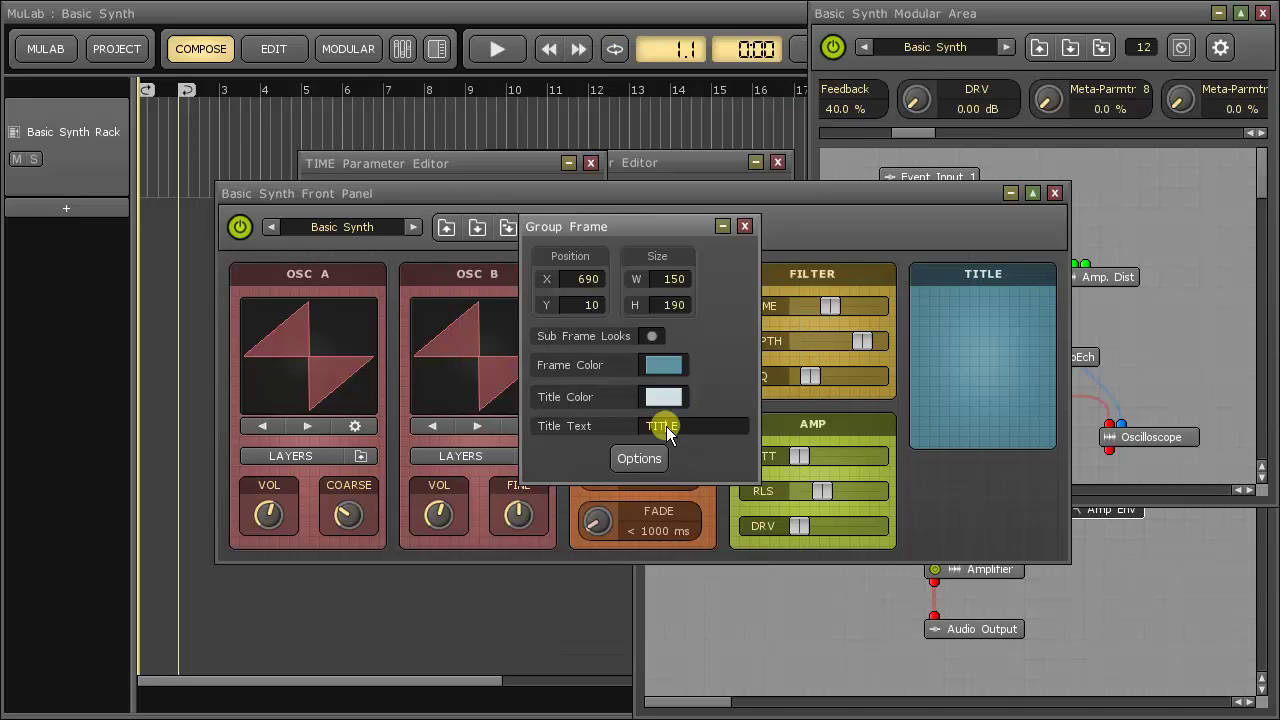
# Step: Title the new group frame ECHO and close its properties
pyautogui.write('ECHO')
pyautogui.press('Return')
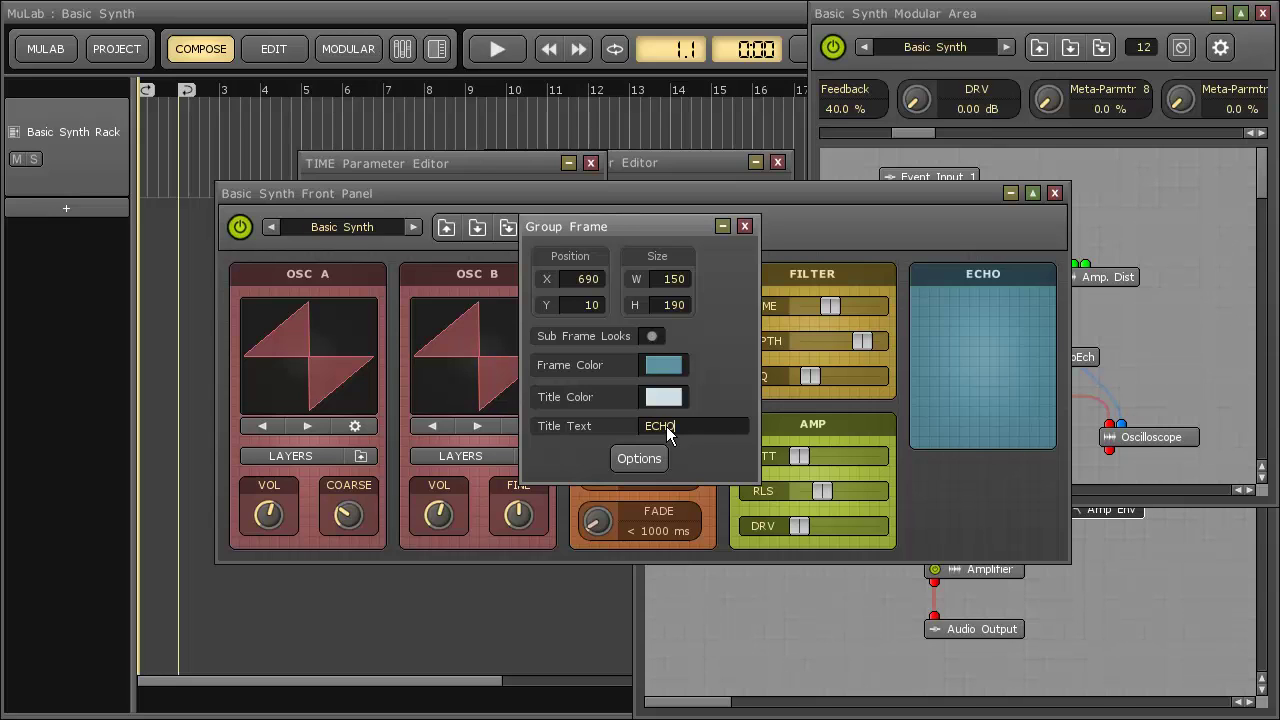
pyautogui.click(746, 225)
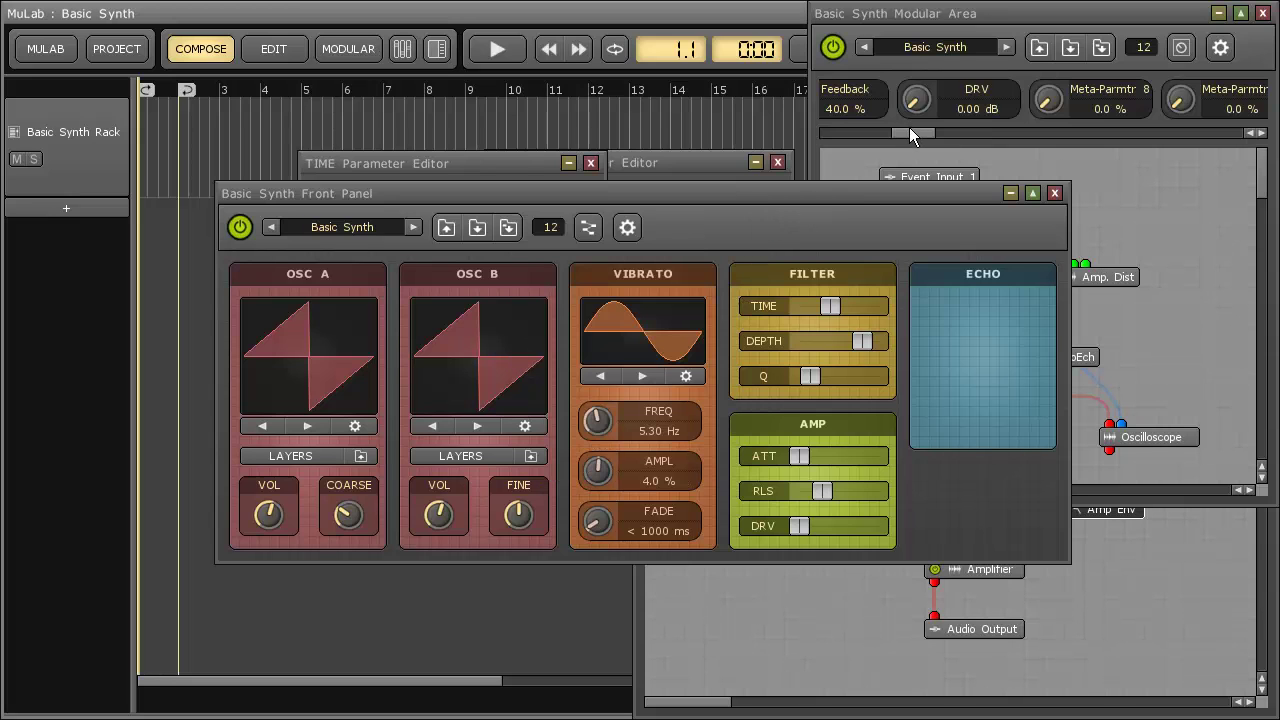
# Step: Add the Feedback and Dry/Wet parameters from the Basic Synth modular area to the ECHO frame, one above the other
pyautogui.moveTo(909, 127); pyautogui.dragTo(895, 128)
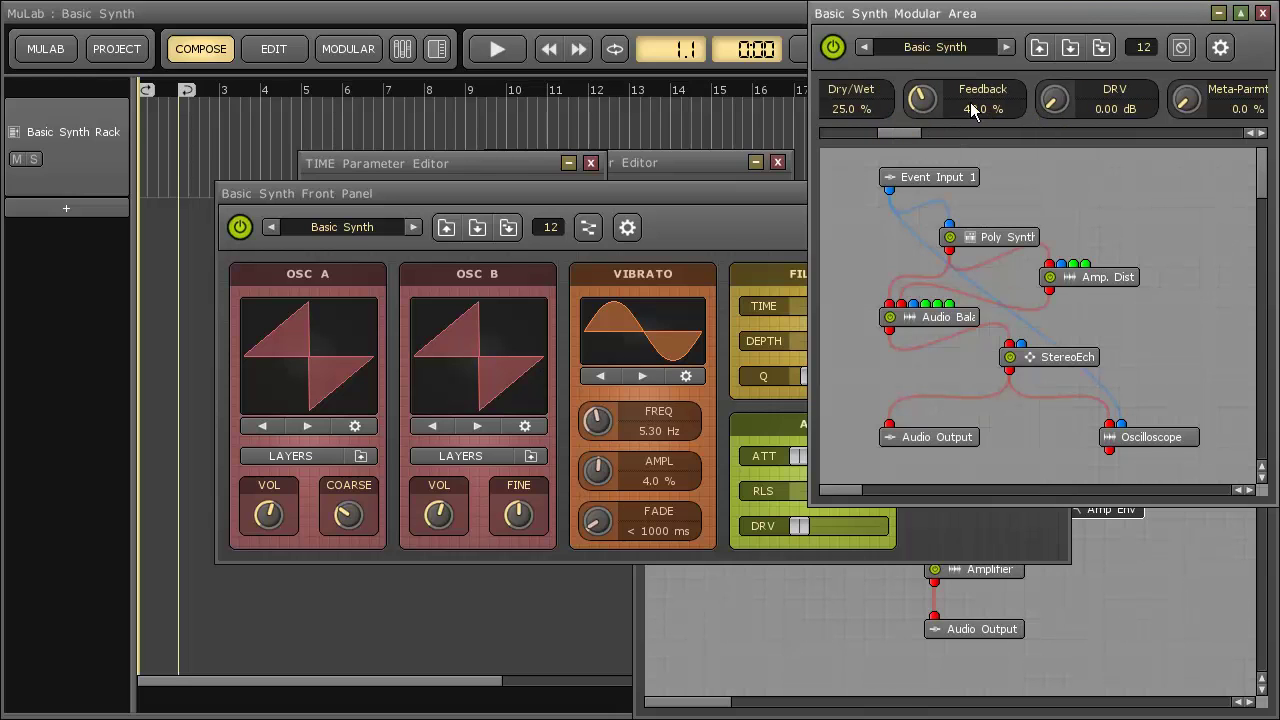
pyautogui.moveTo(740, 185); pyautogui.dragTo(555, 234)
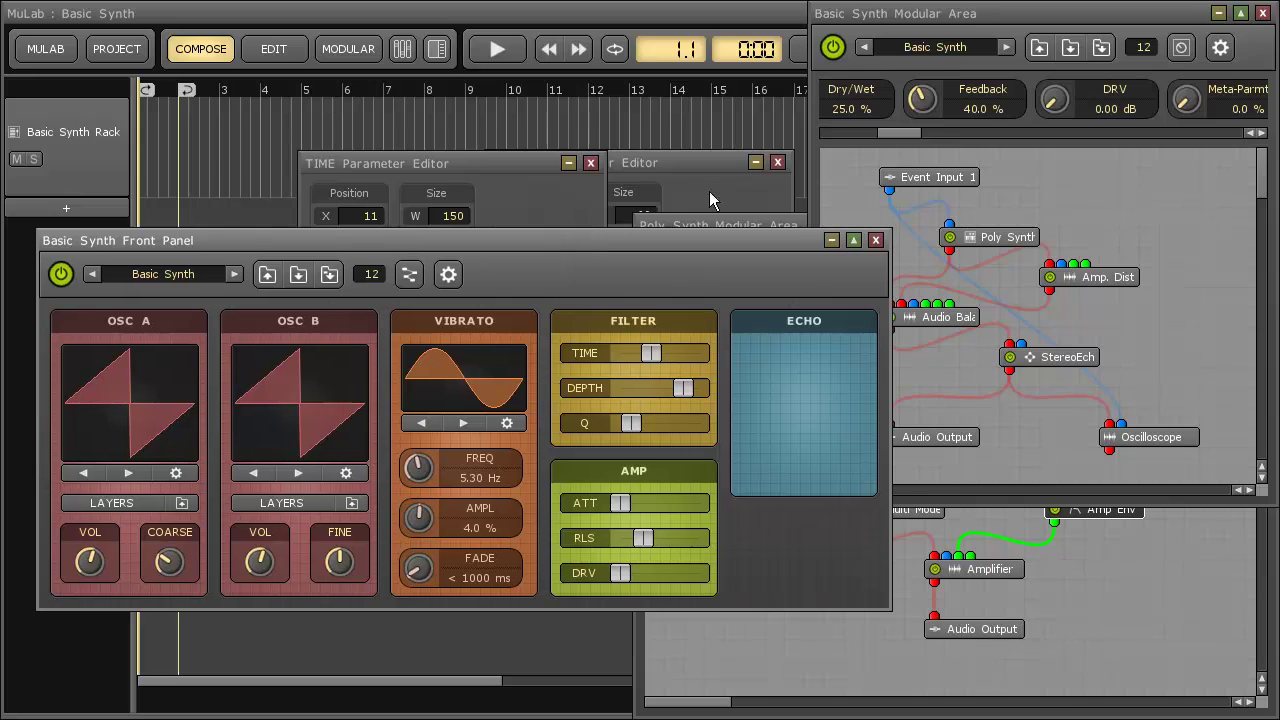
pyautogui.click(982, 84)
pyautogui.moveTo(790, 355); pyautogui.dragTo(794, 352)
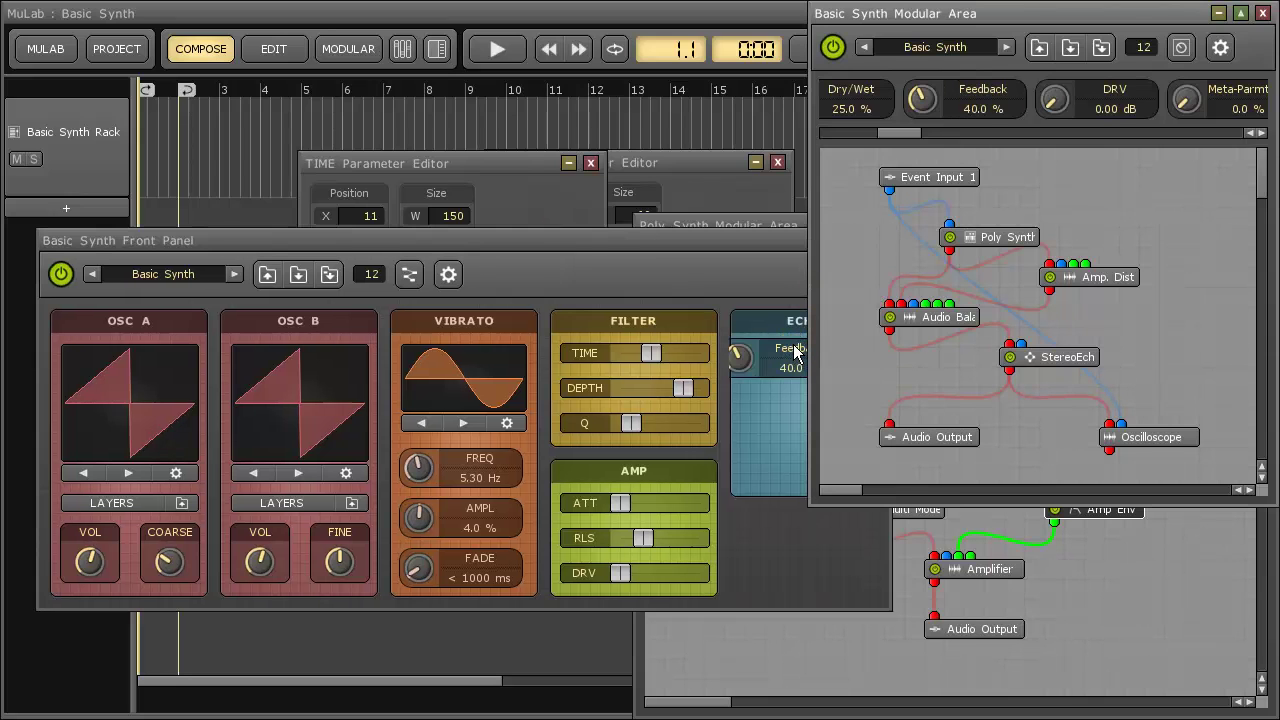
pyautogui.moveTo(846, 90); pyautogui.dragTo(802, 390)
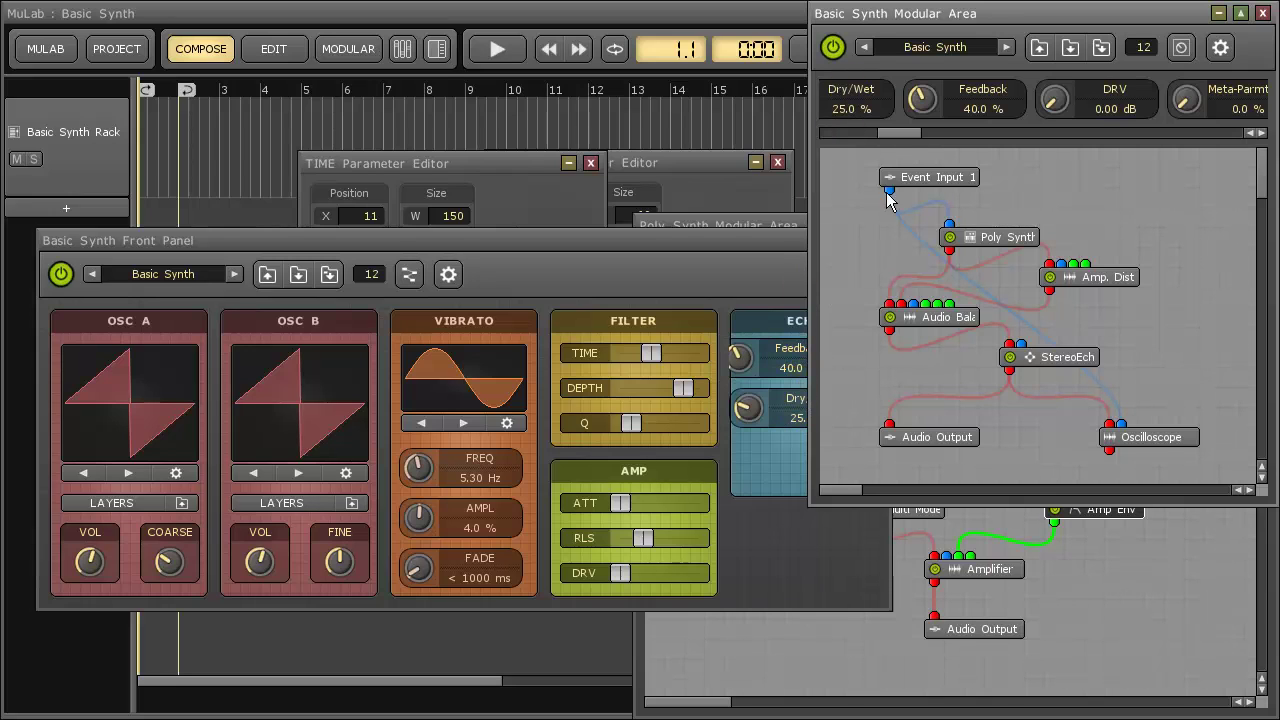
# Step: Open the StereoEcho front panel, add its Damping parameter to the ECHO frame below Dry/Wet, and close the StereoEcho panel
pyautogui.moveTo(884, 130); pyautogui.dragTo(931, 134)
pyautogui.click(1064, 357)
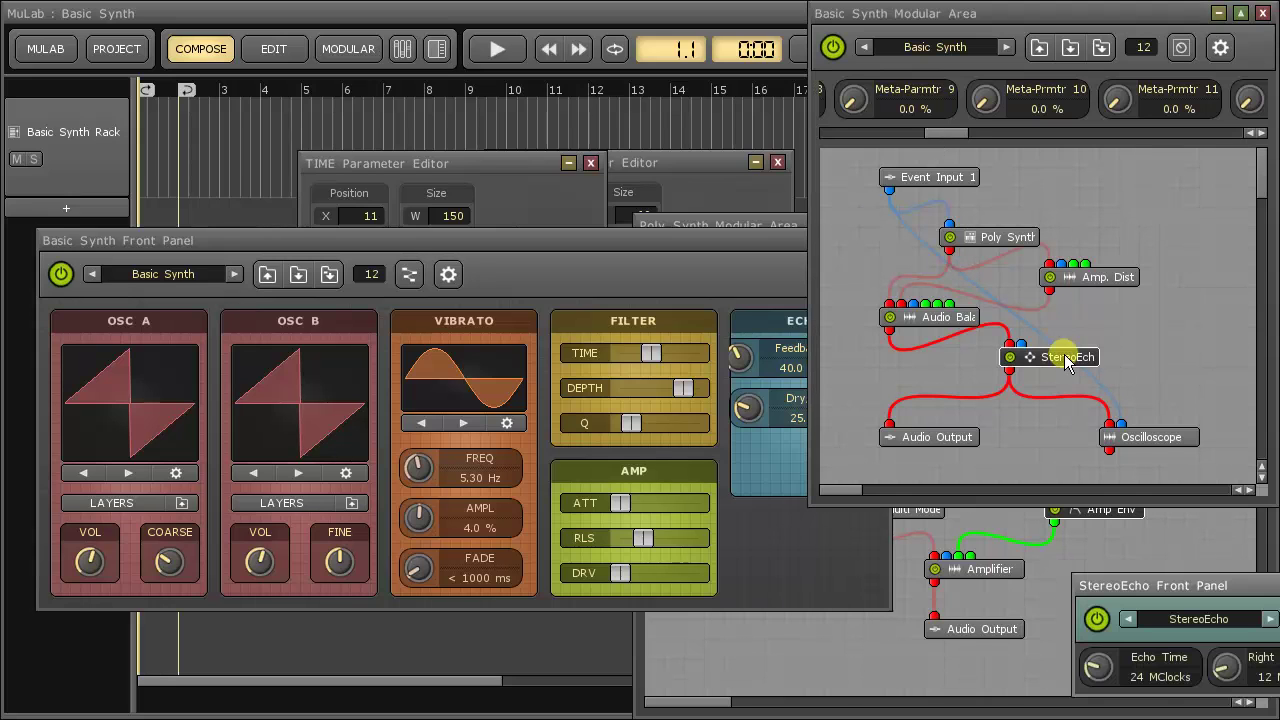
pyautogui.moveTo(1230, 586); pyautogui.dragTo(985, 534)
pyautogui.moveTo(1205, 542); pyautogui.dragTo(1099, 559)
pyautogui.moveTo(1204, 630); pyautogui.dragTo(775, 458)
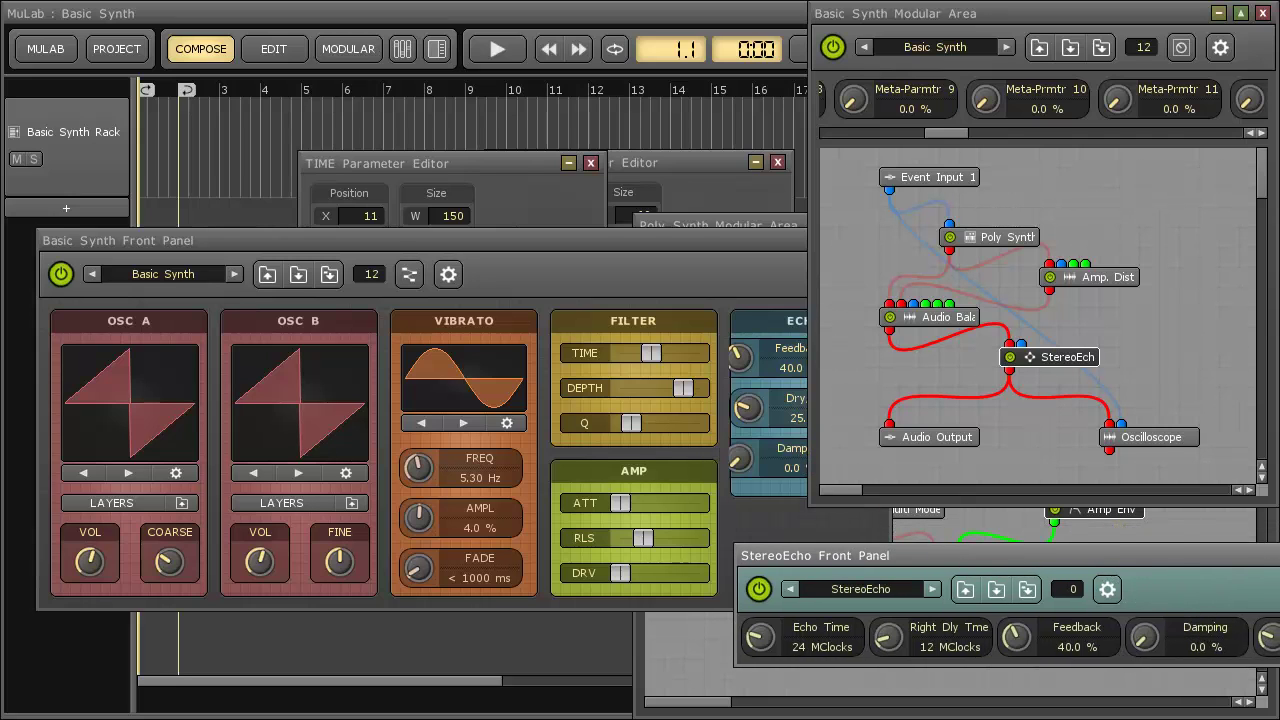
pyautogui.press('Escape')
# Step: Stack the Feedback, Dry/Wet and Damping knobs left-aligned inside the ECHO frame, with Feedback at about X 11, Y 35
pyautogui.click(749, 236)
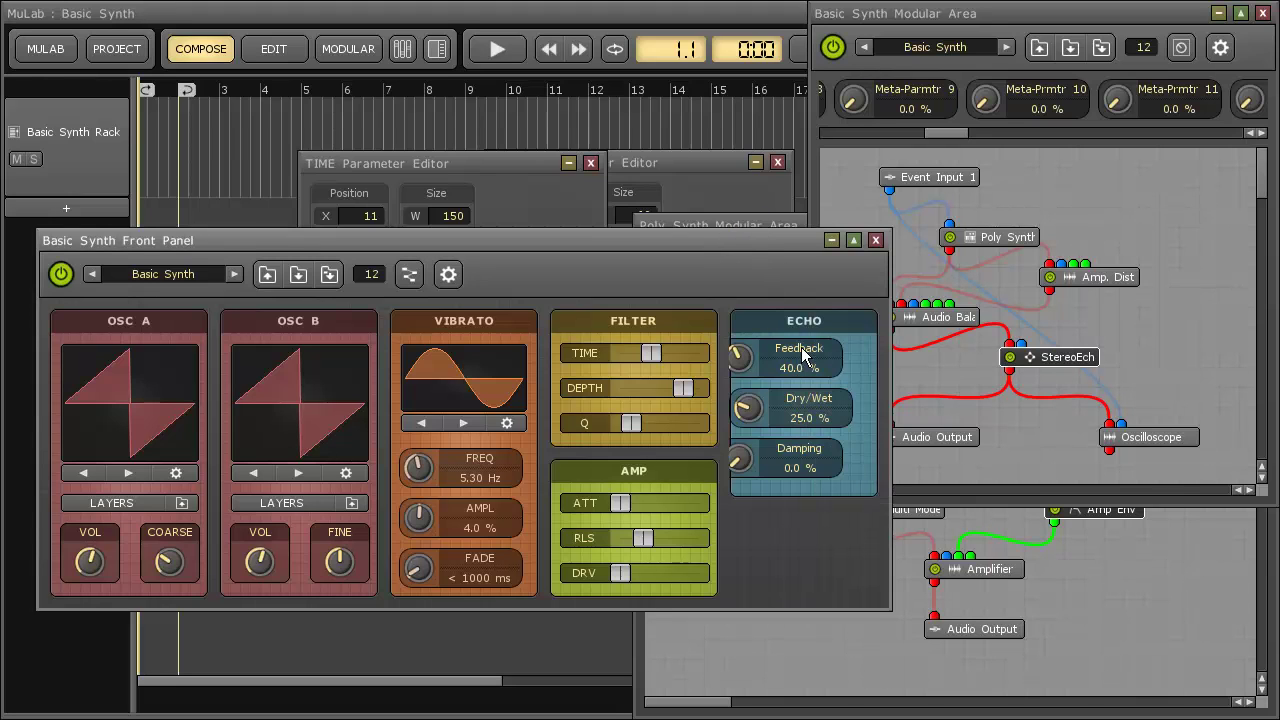
pyautogui.moveTo(801, 347); pyautogui.dragTo(871, 358)
pyautogui.moveTo(810, 397); pyautogui.dragTo(868, 411)
pyautogui.moveTo(804, 442); pyautogui.dragTo(862, 463)
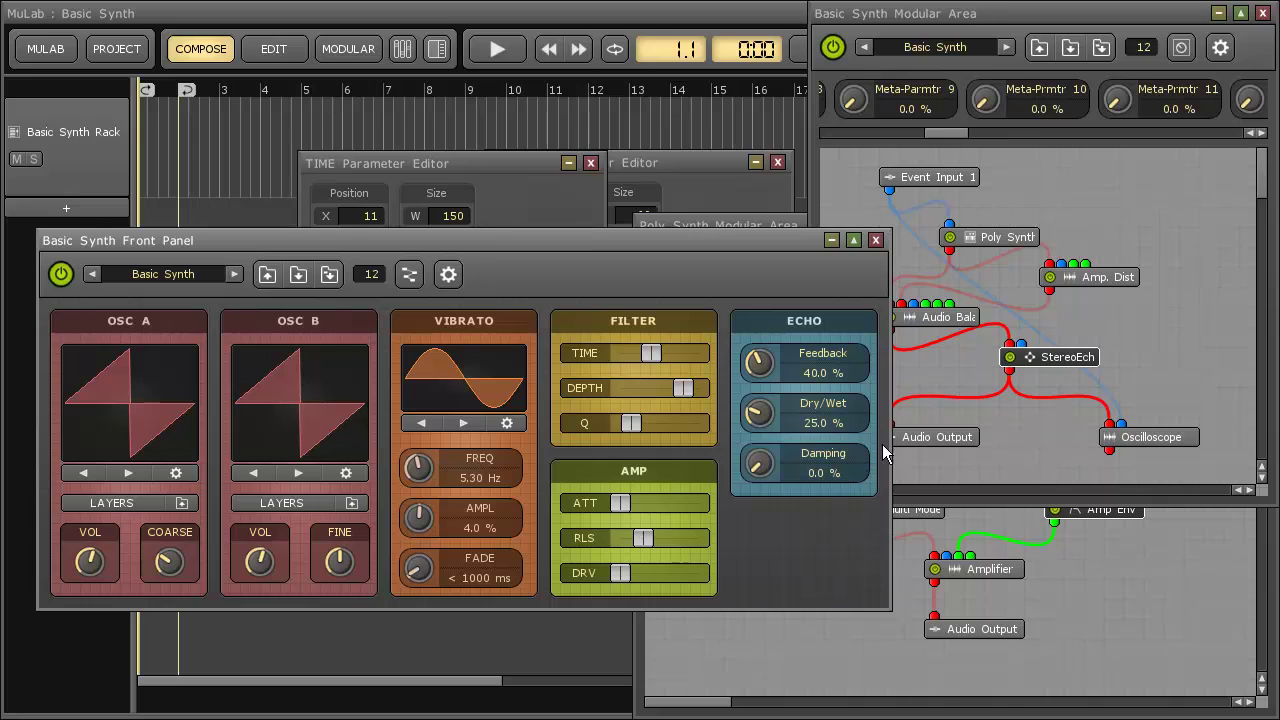
# Step: Set the Feedback parameter's Knob Color, Name Fore Color and Value Fore Color to the pale blue preset
pyautogui.doubleClick(818, 362)
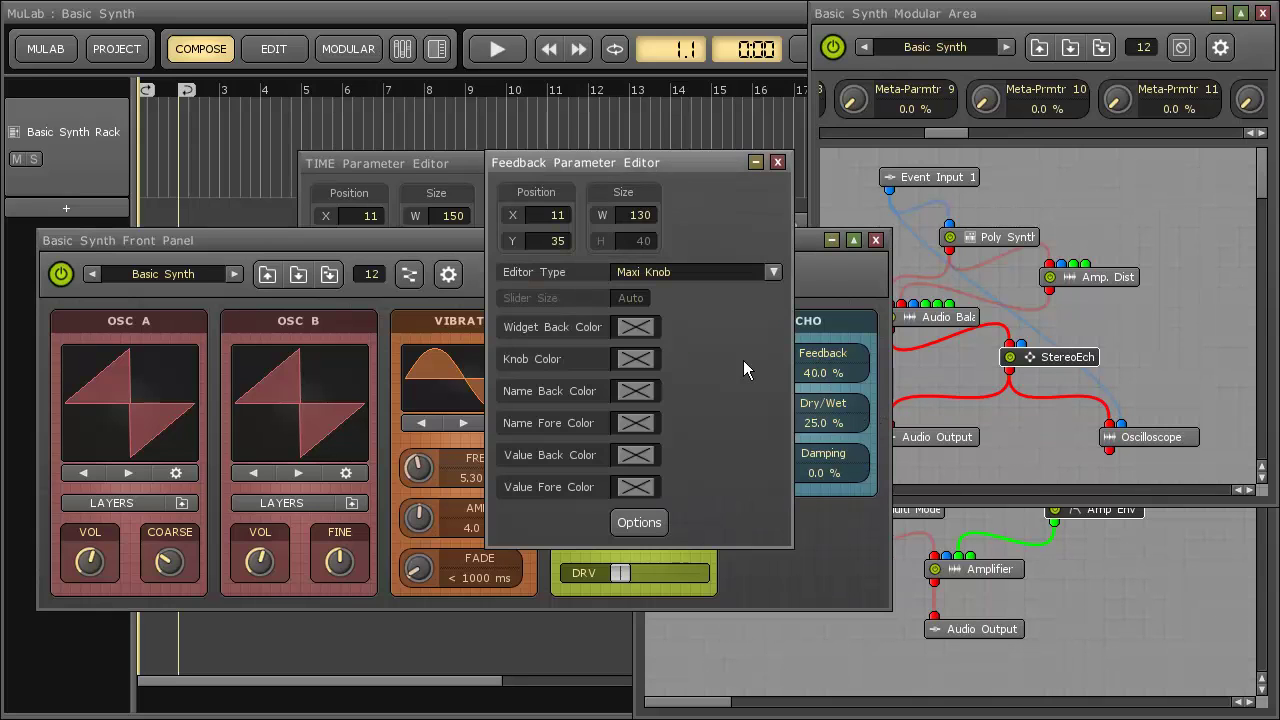
pyautogui.click(643, 360)
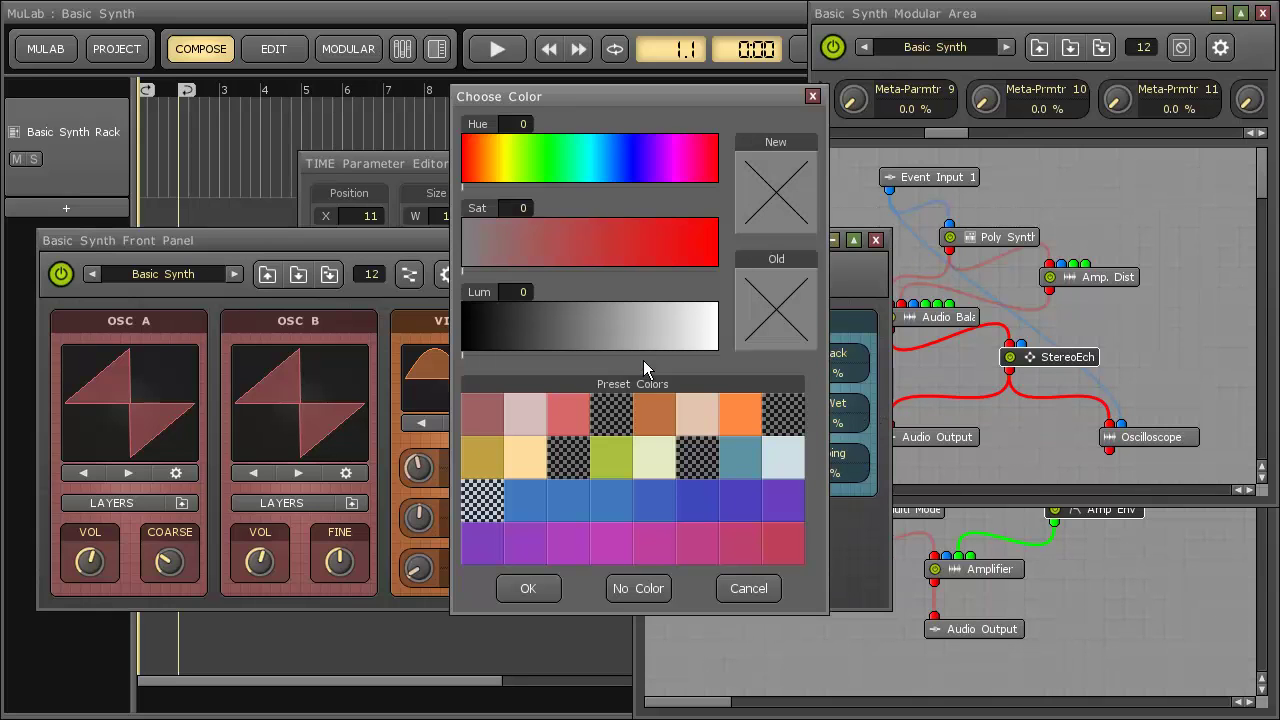
pyautogui.click(758, 462)
pyautogui.click(525, 588)
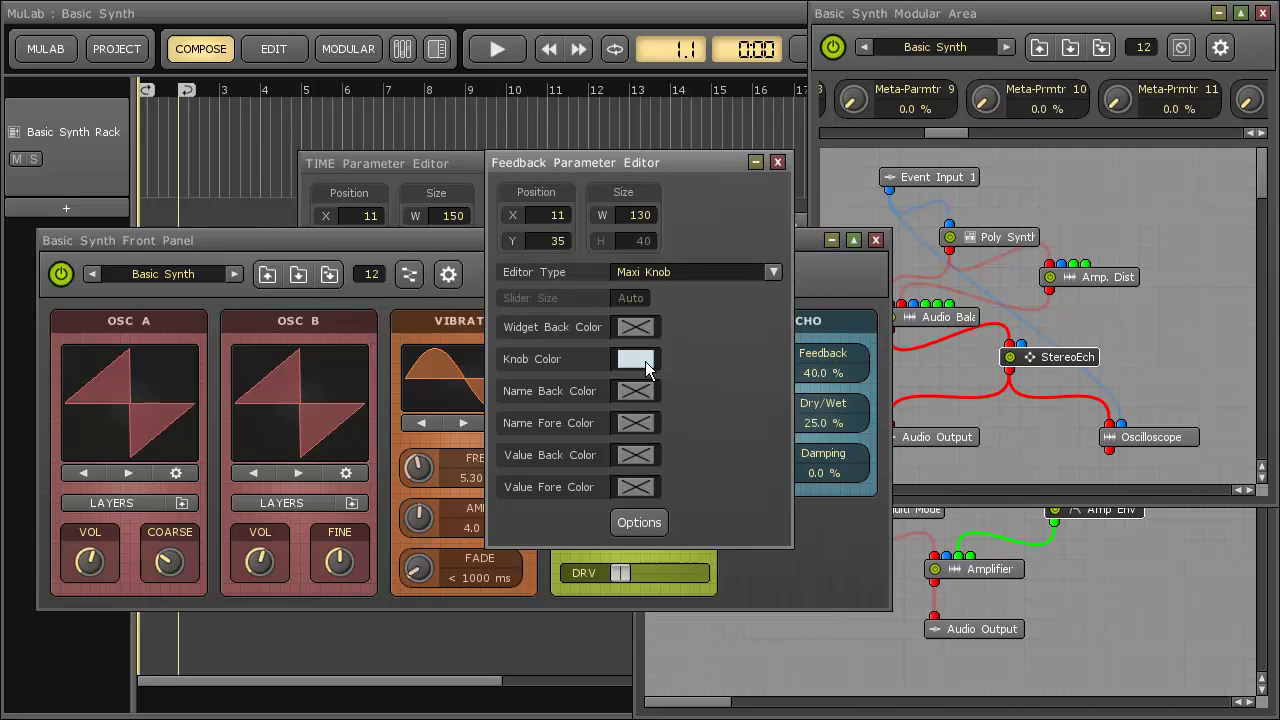
pyautogui.moveTo(685, 167); pyautogui.dragTo(552, 188)
pyautogui.moveTo(511, 369); pyautogui.dragTo(510, 401)
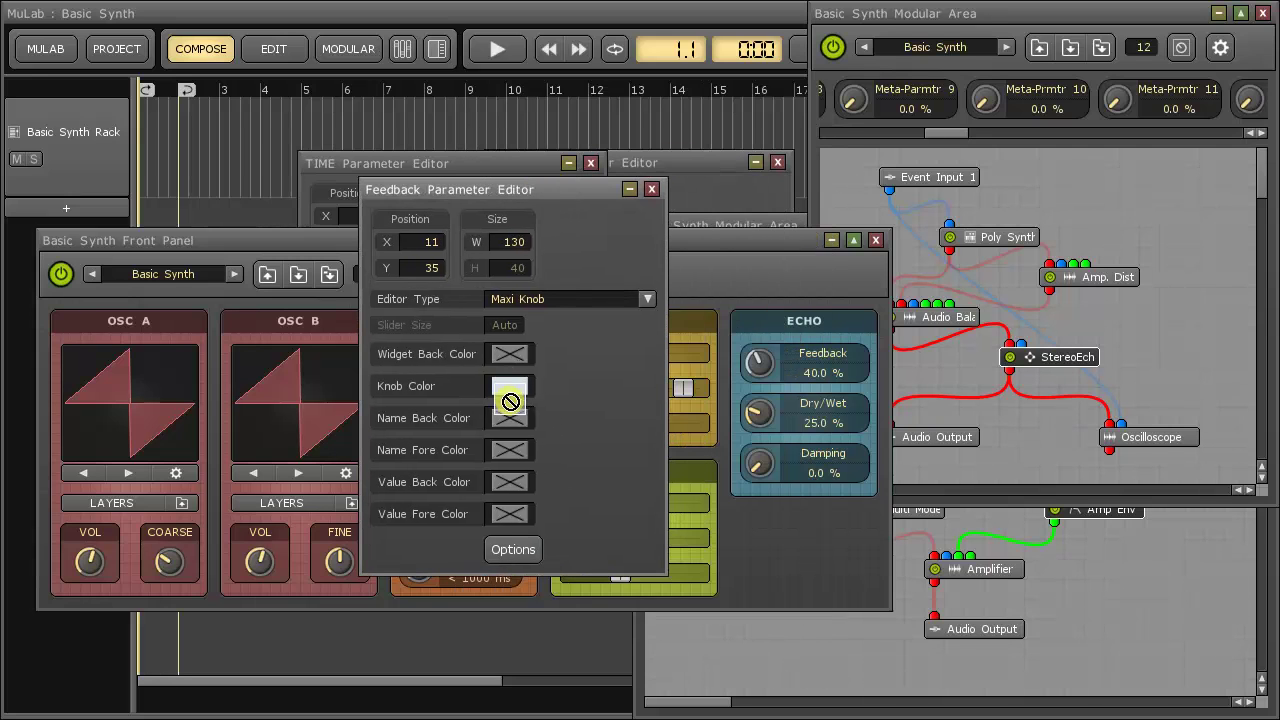
pyautogui.moveTo(510, 449); pyautogui.dragTo(510, 512)
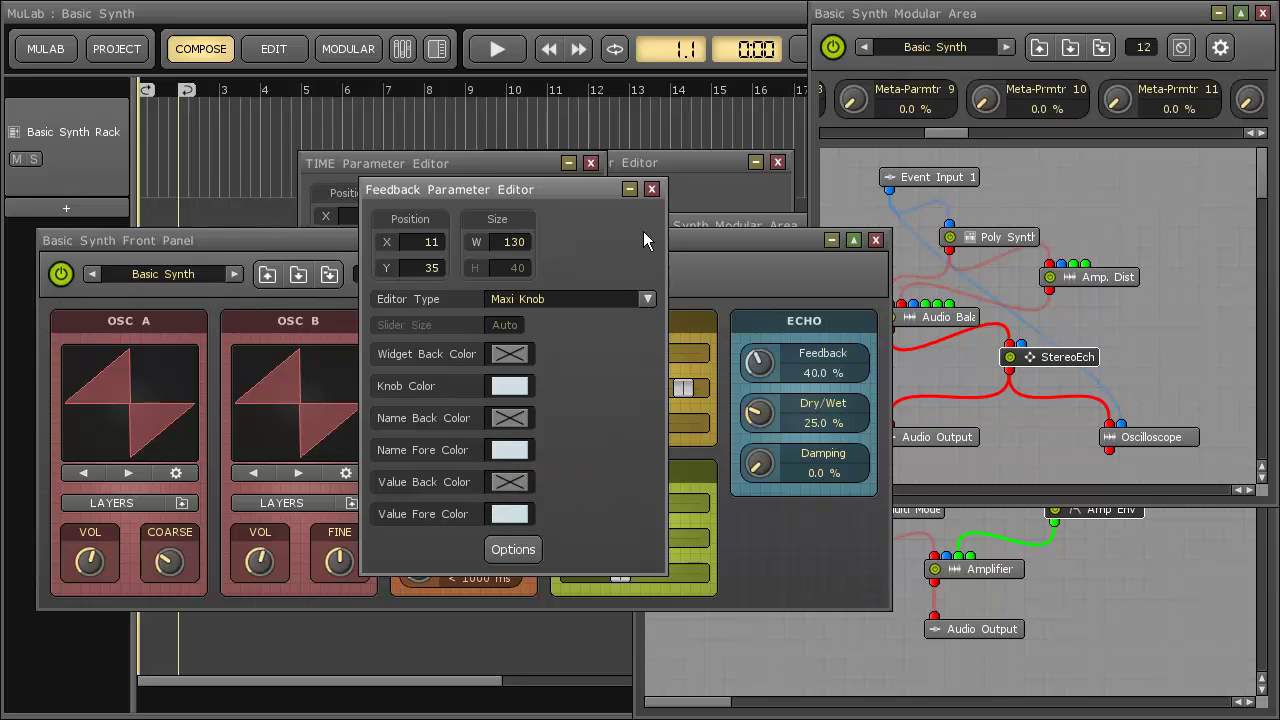
# Step: Copy the Feedback parameter's colors and paste them onto the Dry/Wet and Damping knobs
pyautogui.click(513, 549)
pyautogui.click(538, 602)
pyautogui.click(651, 189)
pyautogui.rightClick(795, 407)
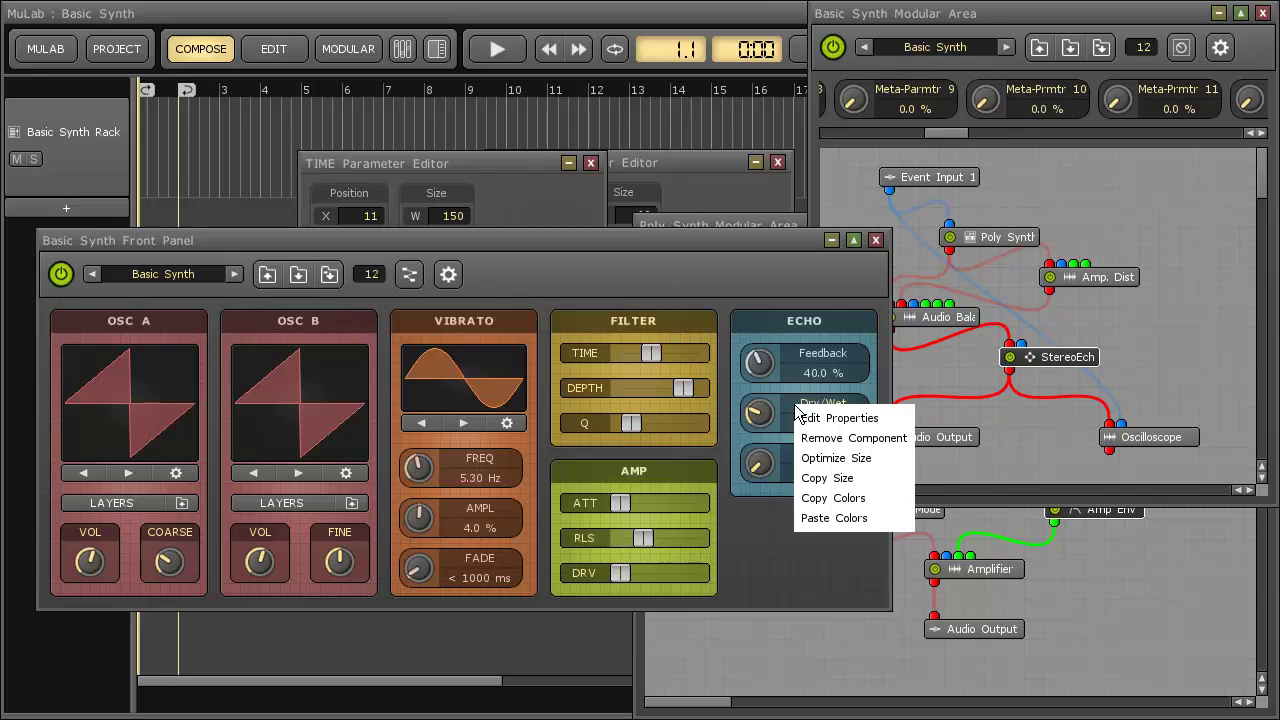
pyautogui.click(826, 515)
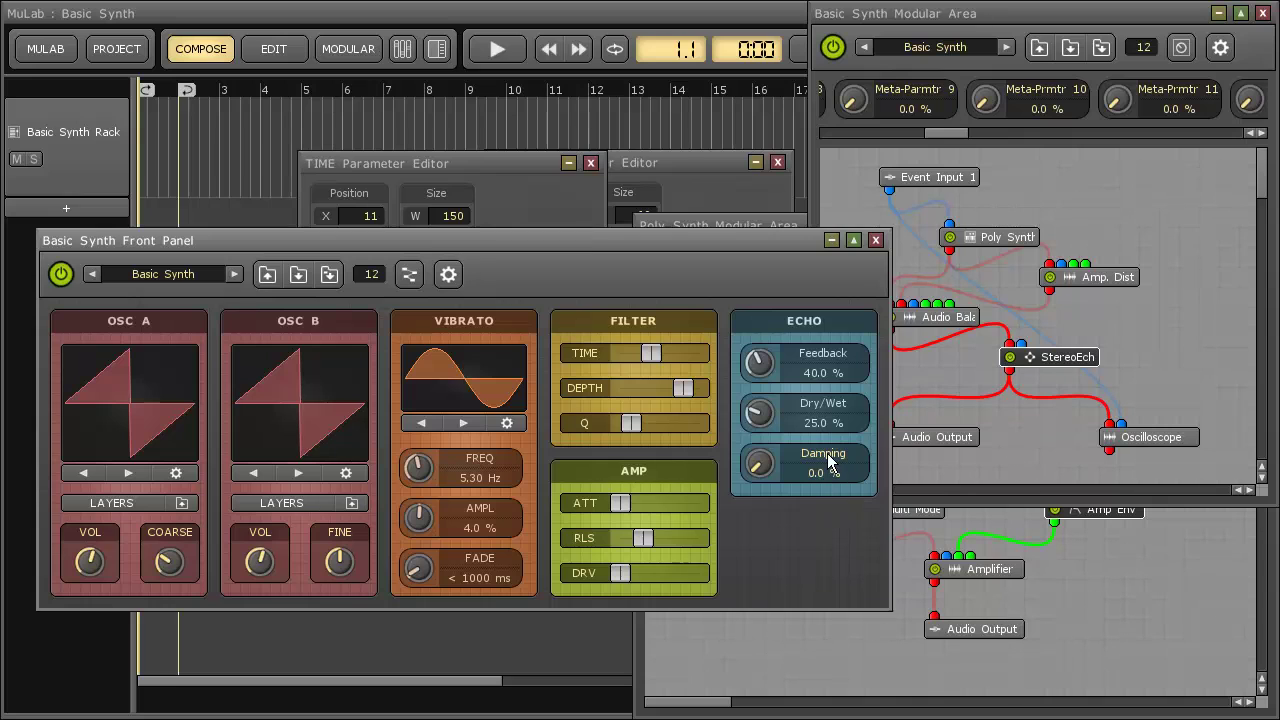
pyautogui.rightClick(828, 456)
pyautogui.click(855, 564)
# Step: Add a group frame below the ECHO frame, aligned with it at X 690, Y 210 and sized 150 by 90
pyautogui.rightClick(752, 514)
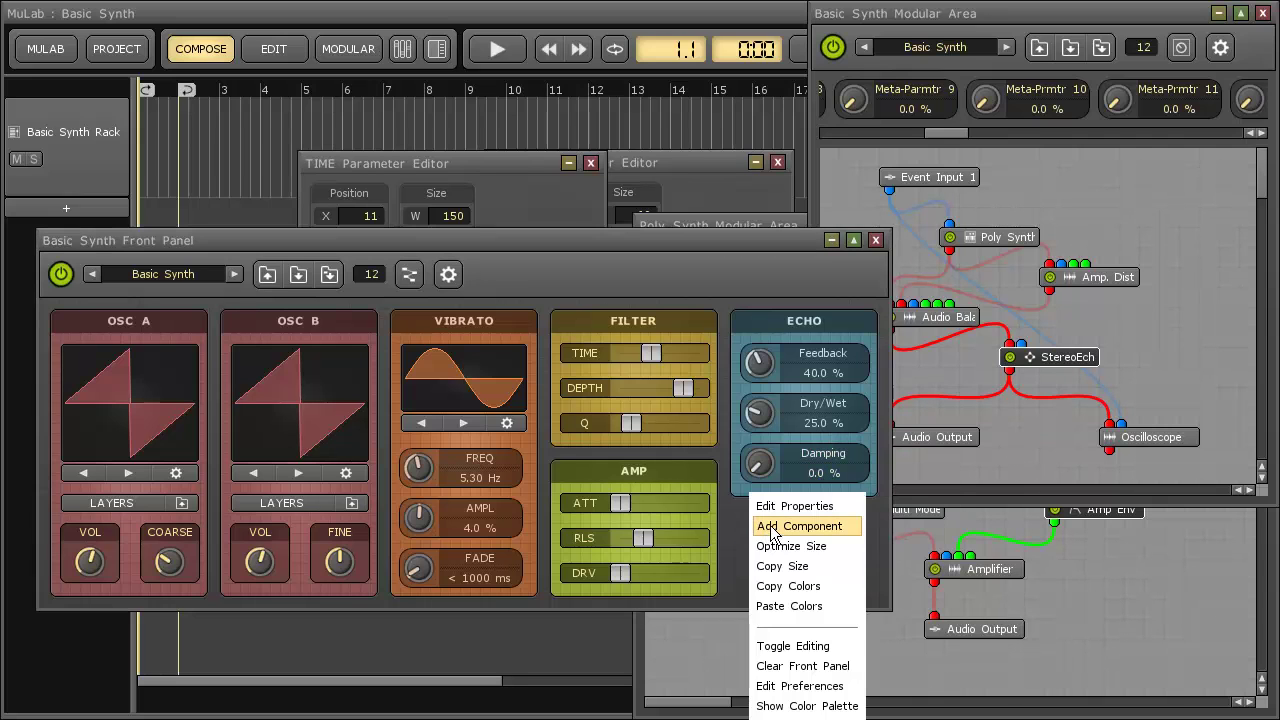
pyautogui.click(768, 524)
pyautogui.click(775, 446)
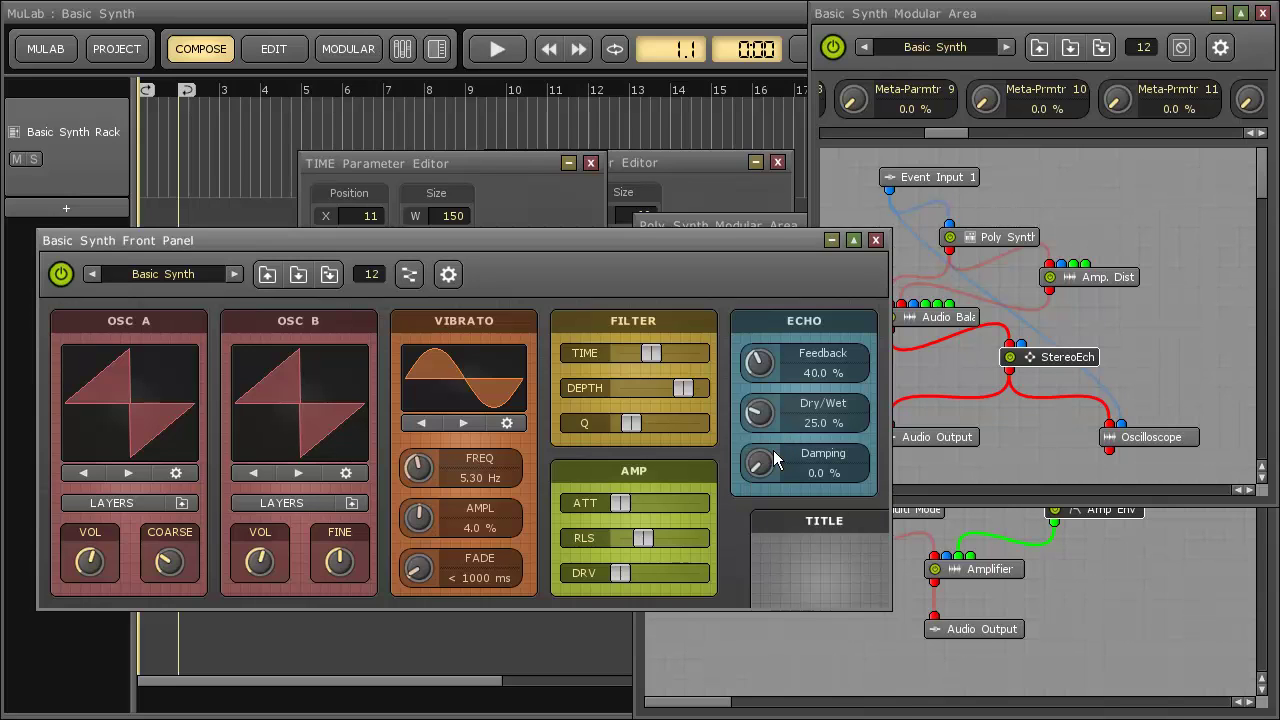
pyautogui.moveTo(802, 522); pyautogui.dragTo(776, 545)
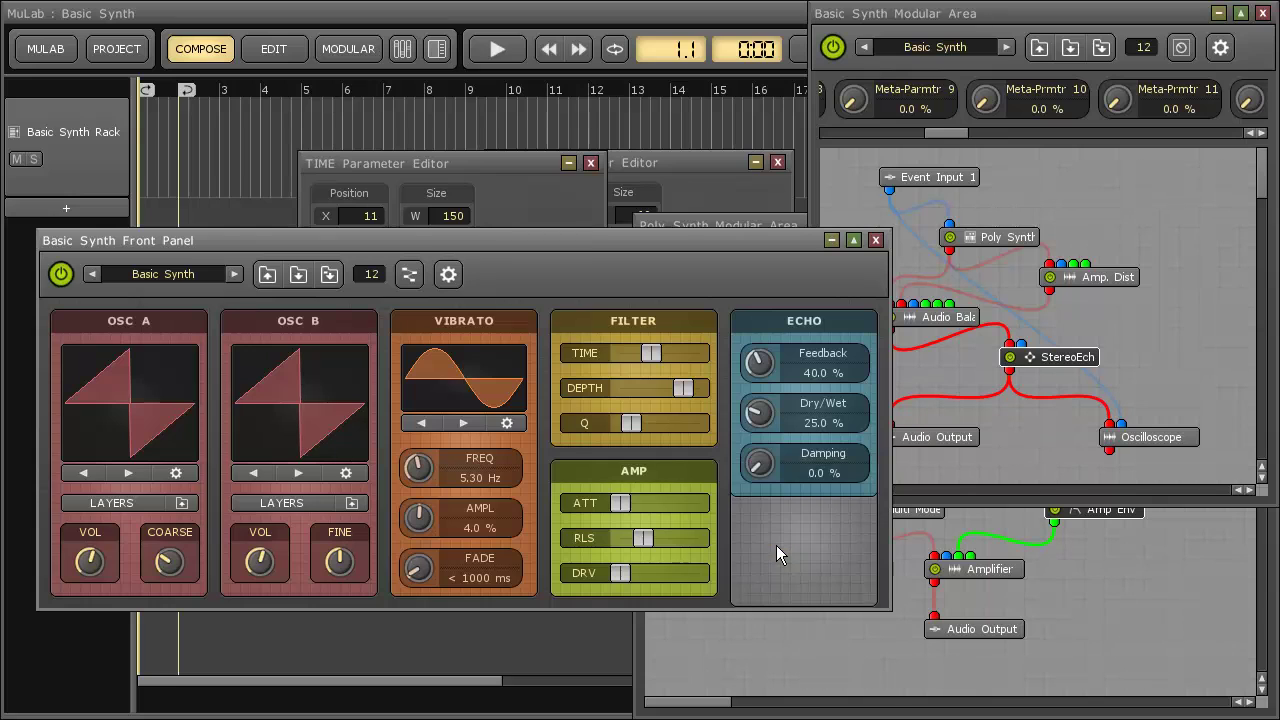
pyautogui.moveTo(786, 601); pyautogui.dragTo(798, 530)
pyautogui.click(787, 540)
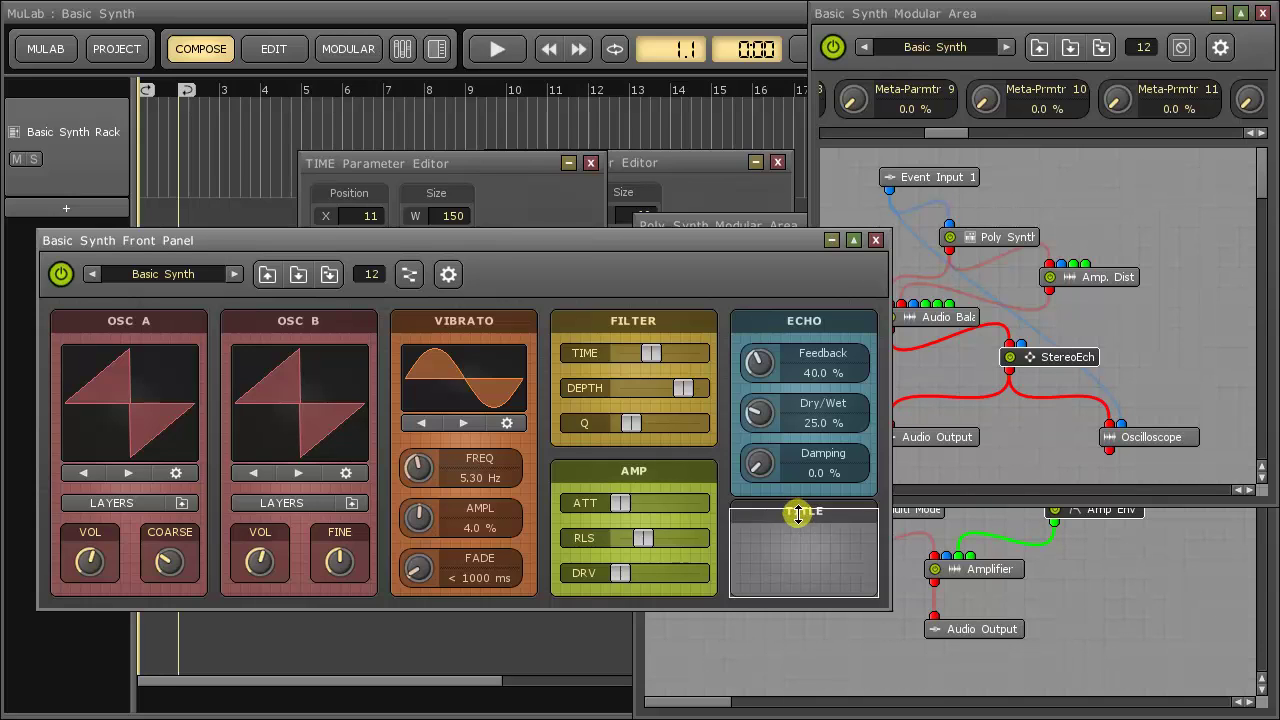
# Step: Clear the new frame's title text and set its Frame Color to the semi-transparent dark blue preset
pyautogui.doubleClick(798, 520)
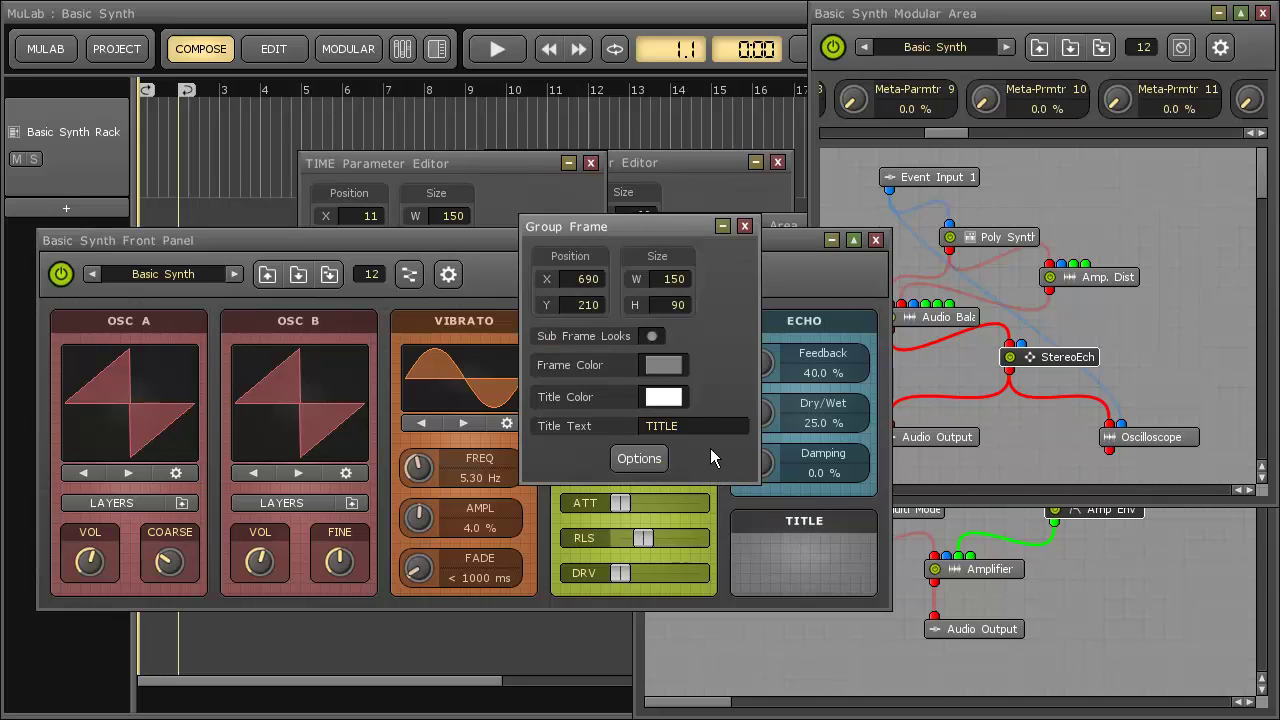
pyautogui.press('BackSpace')
pyautogui.click(676, 397)
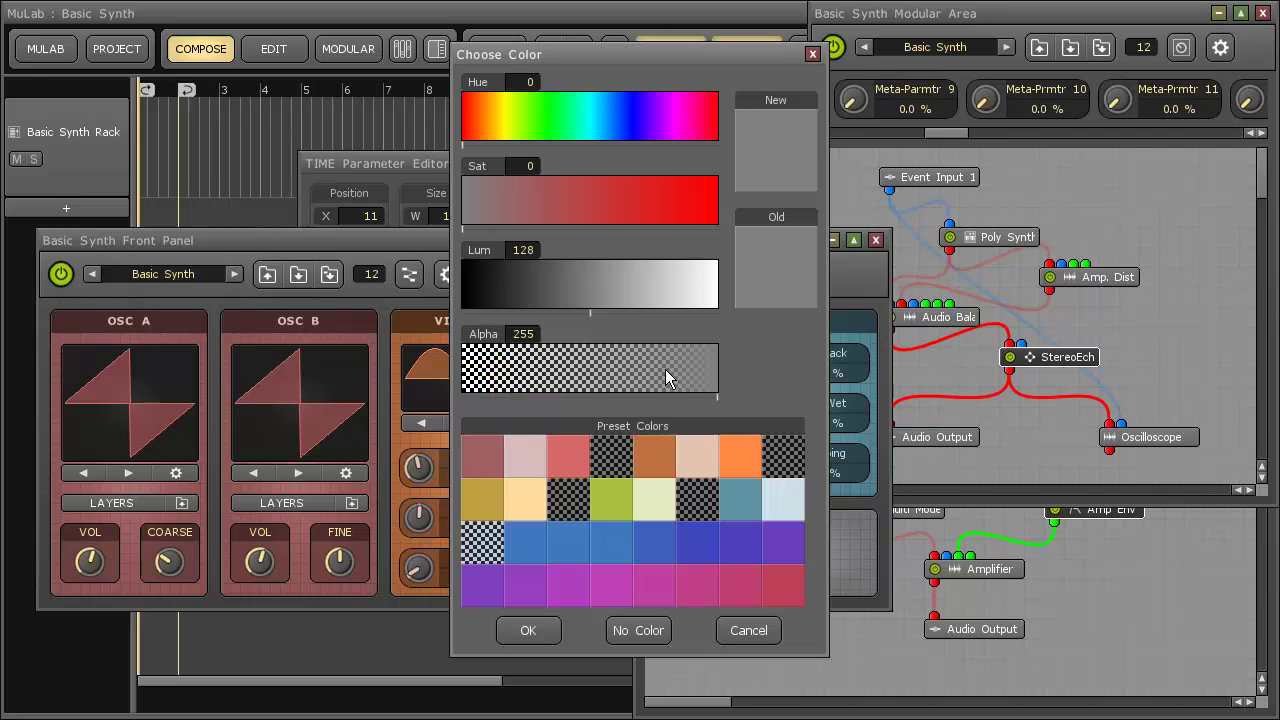
pyautogui.click(483, 543)
pyautogui.click(528, 630)
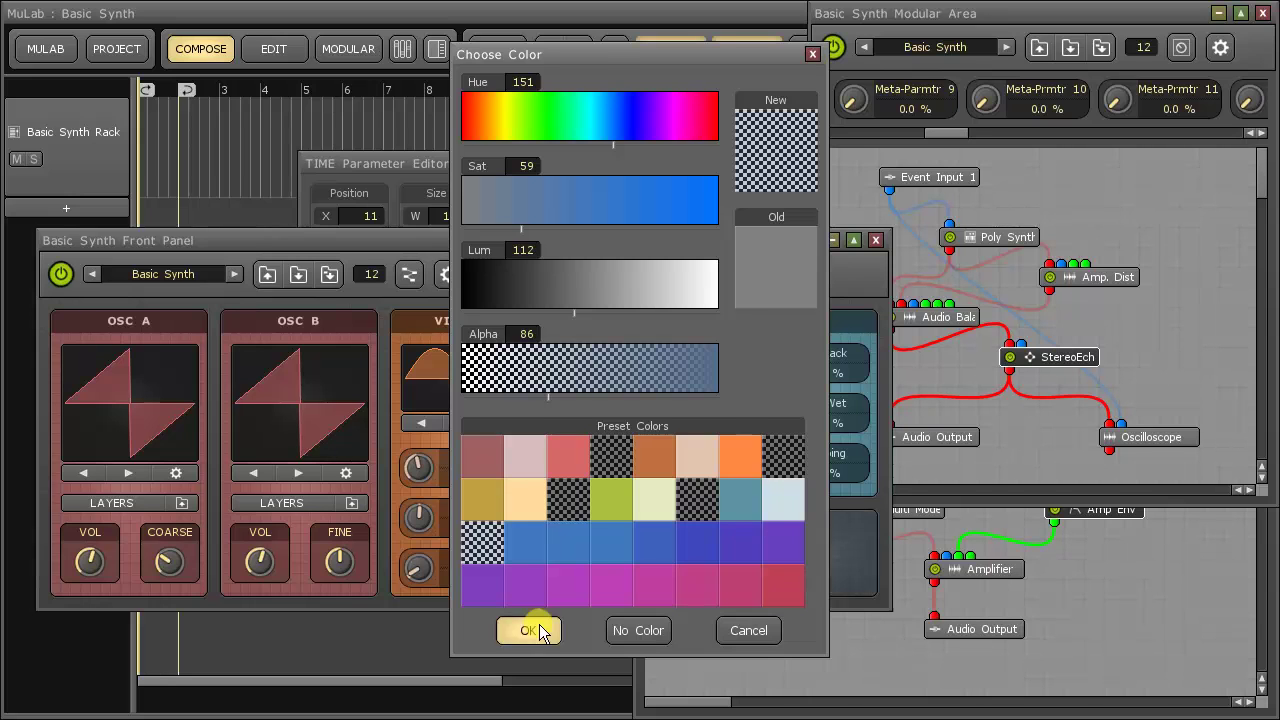
pyautogui.click(744, 227)
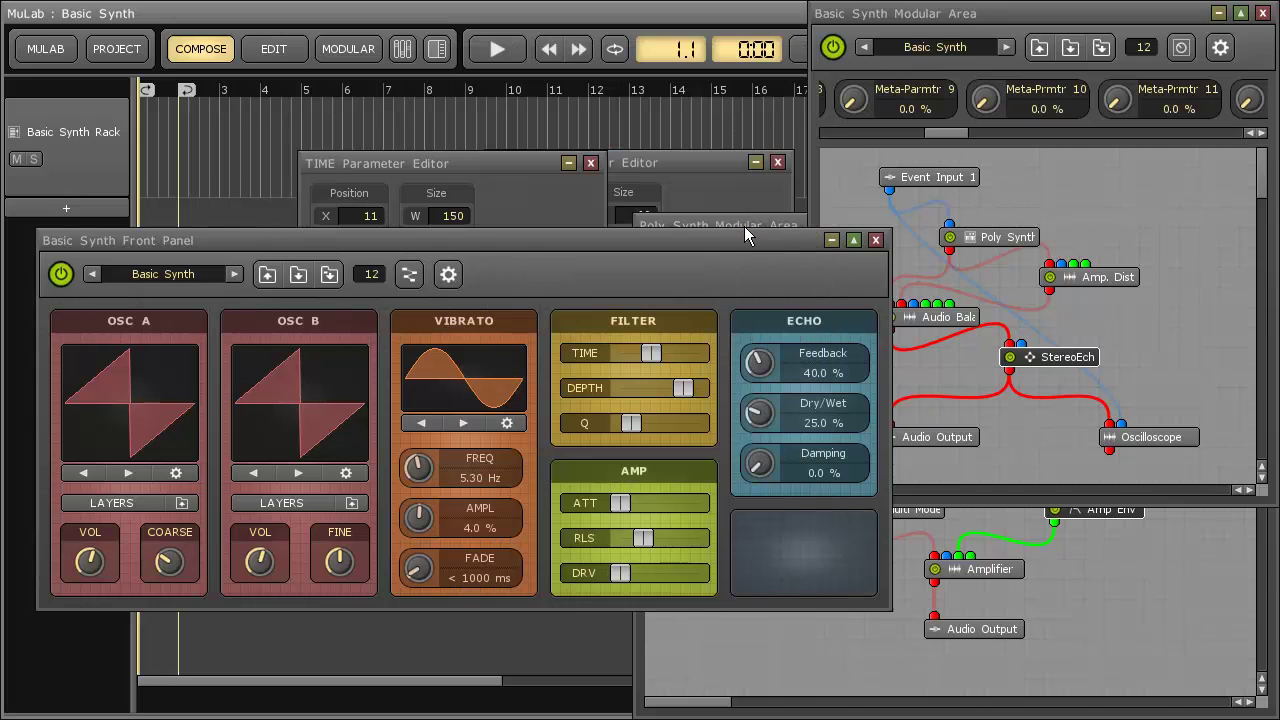
# Step: Open the Oscilloscope module from the Basic Synth Modular Area and place its display in the empty frame below ECHO
pyautogui.click(1097, 551)
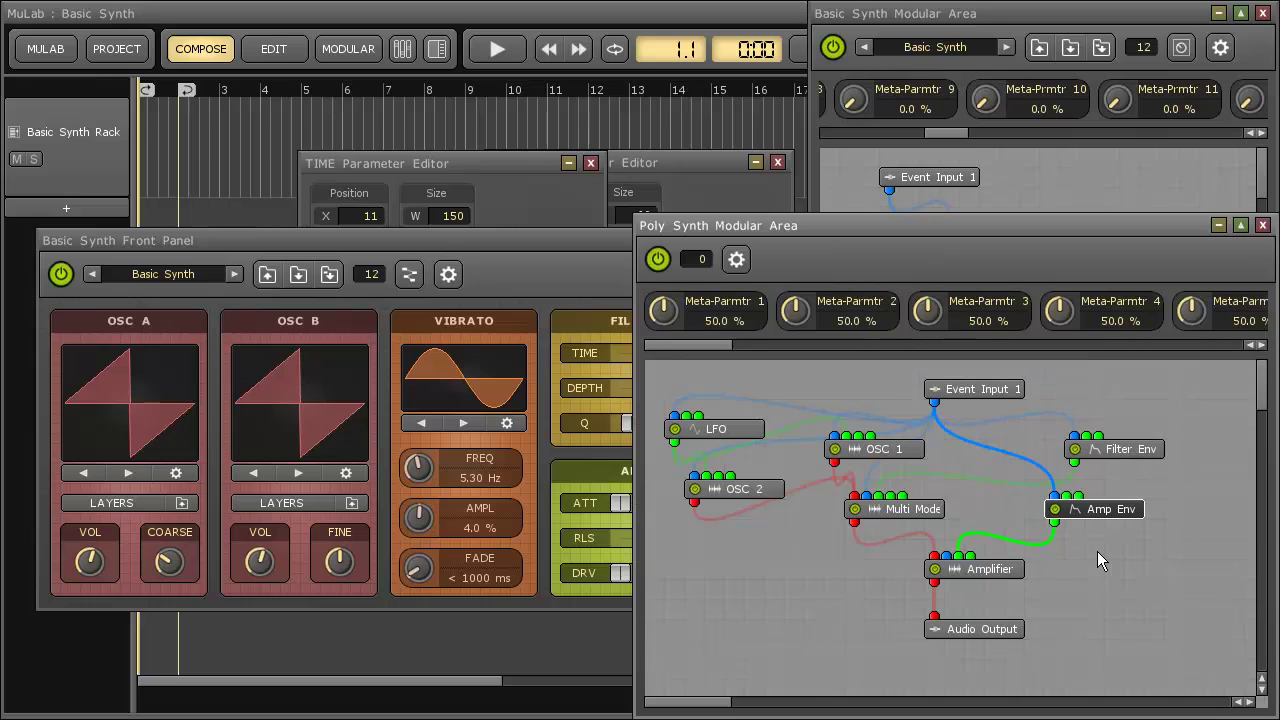
pyautogui.click(1061, 177)
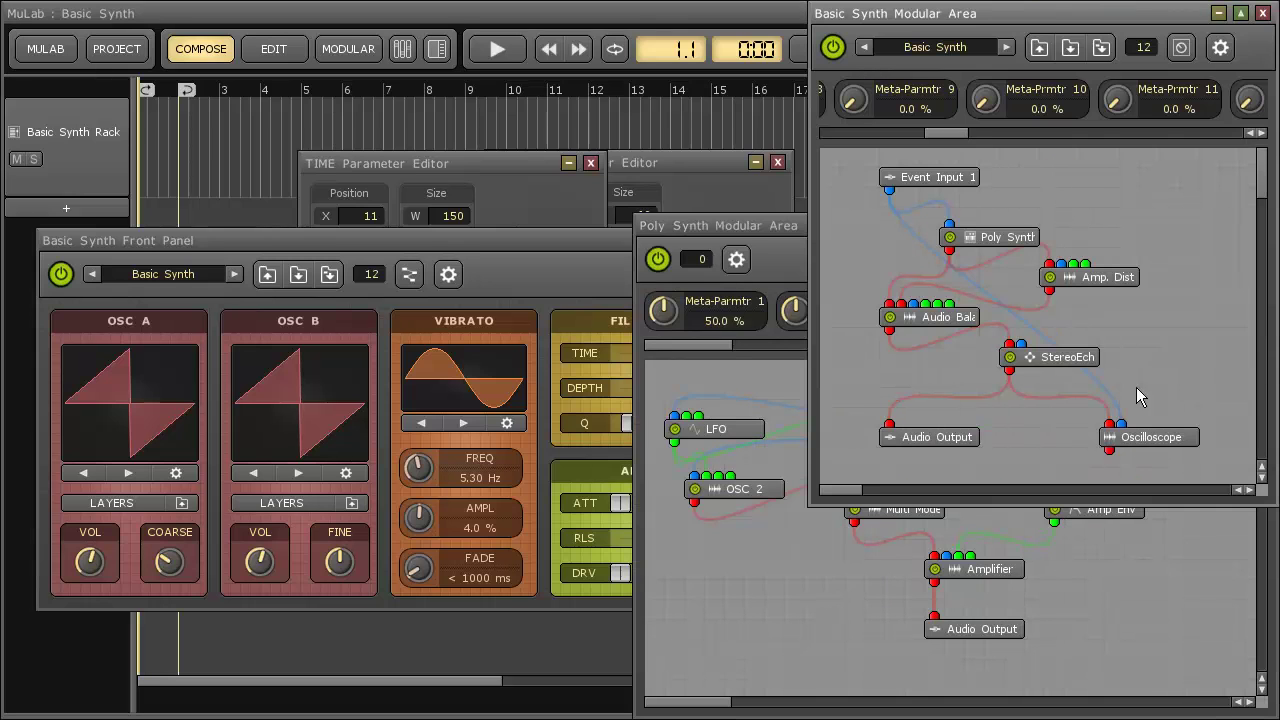
pyautogui.doubleClick(1143, 436)
pyautogui.moveTo(630, 246); pyautogui.dragTo(361, 101)
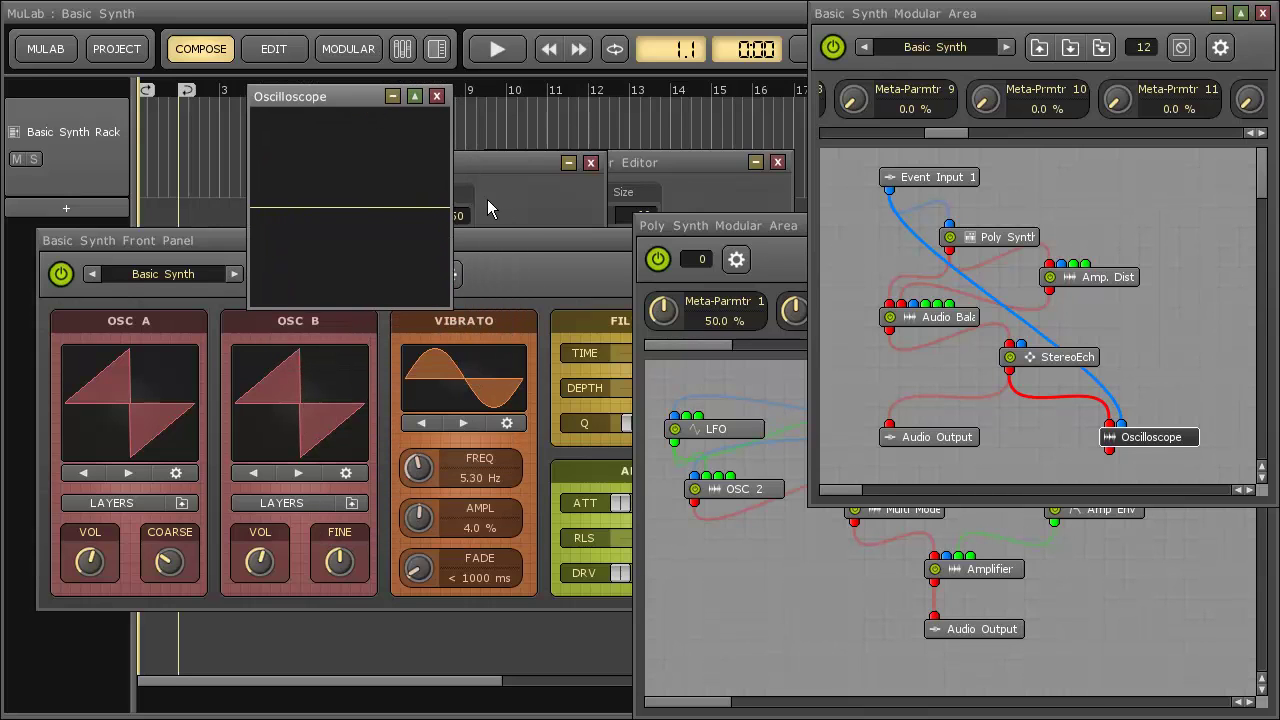
pyautogui.click(542, 234)
pyautogui.click(335, 160)
pyautogui.moveTo(335, 155); pyautogui.dragTo(800, 527)
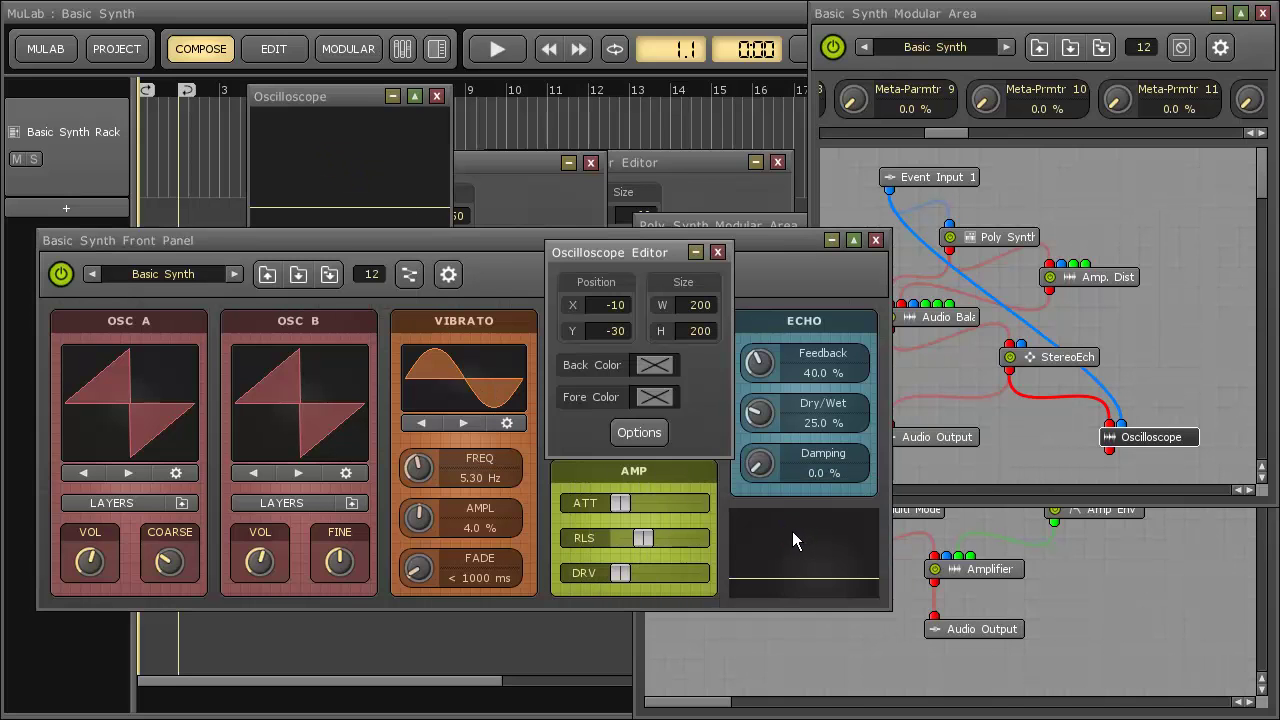
# Step: Shrink the oscilloscope display to 50 by 50, and fit it inside its frame at X 11, Y 11, sized 130 by 70
pyautogui.doubleClick(697, 307)
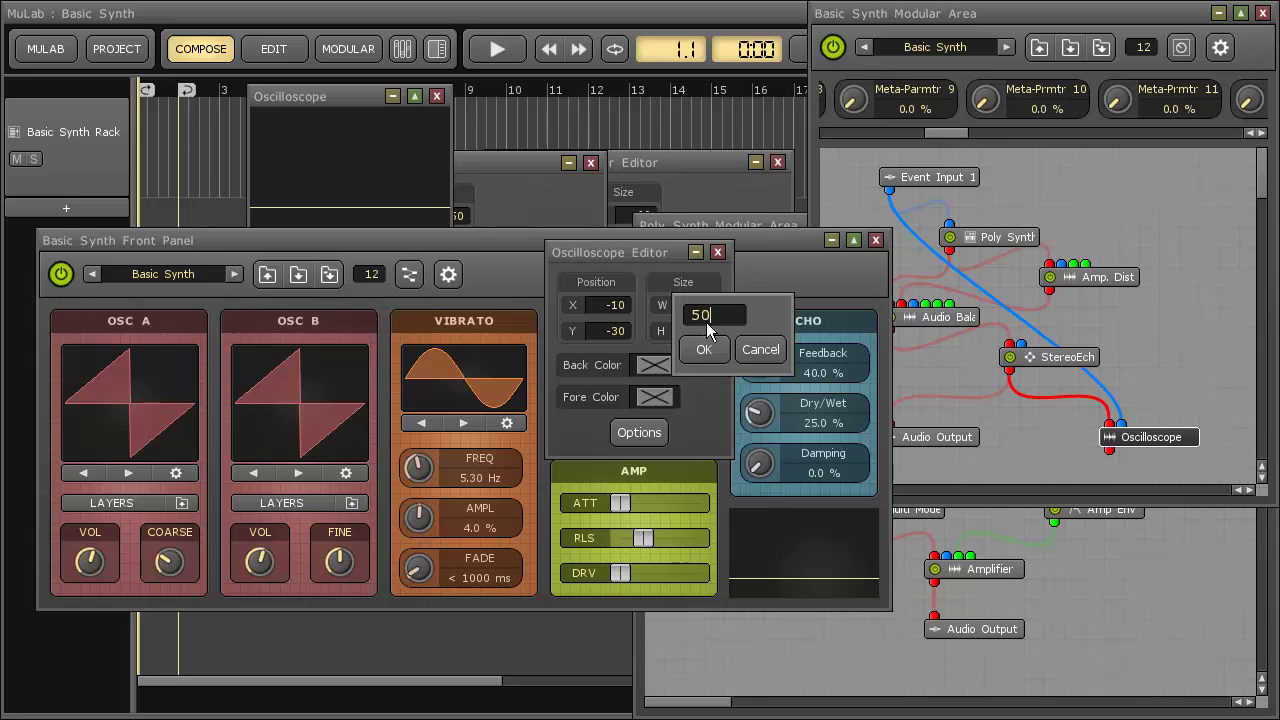
pyautogui.write('50')
pyautogui.click(704, 349)
pyautogui.doubleClick(697, 331)
pyautogui.write('5')
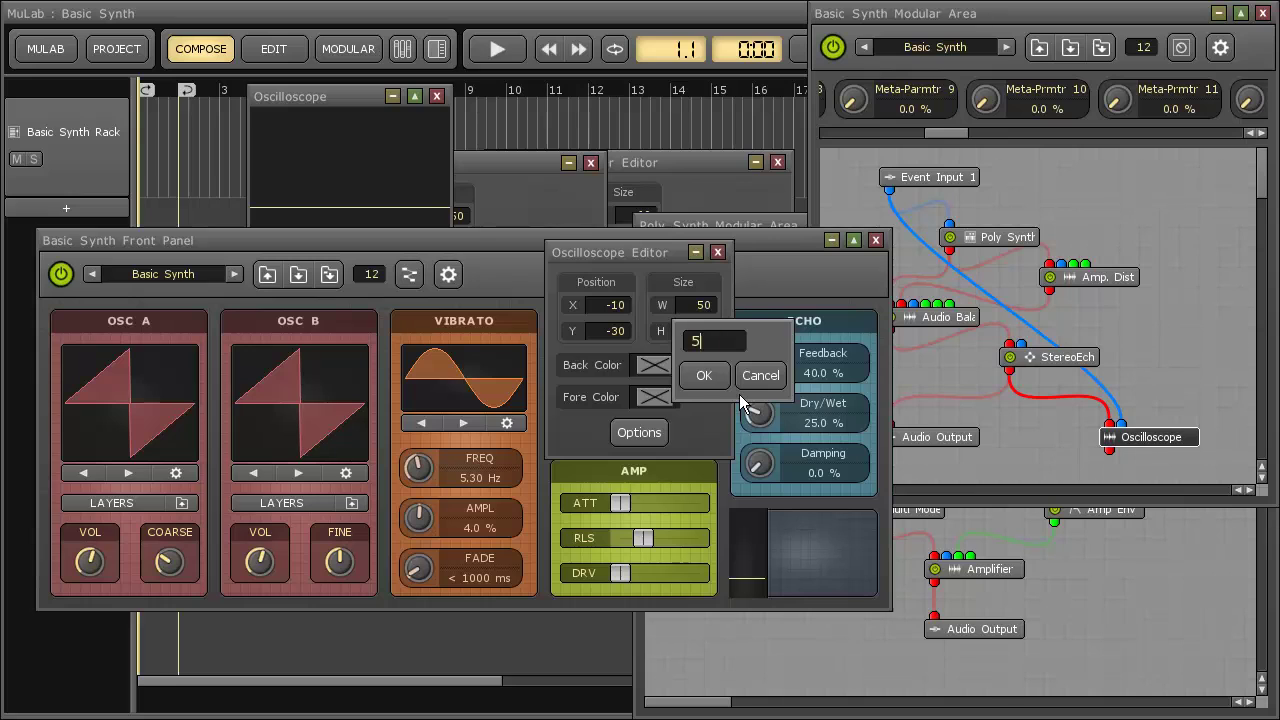
pyautogui.write('0')
pyautogui.press('Return')
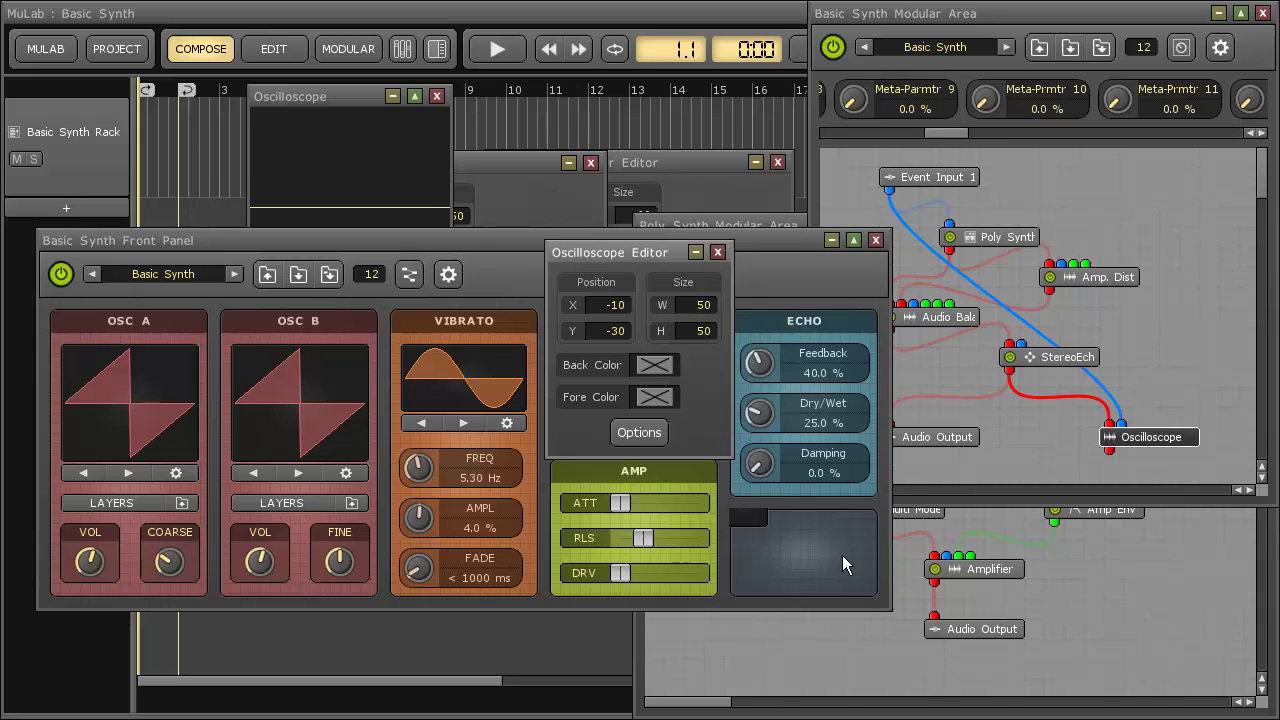
pyautogui.moveTo(748, 525); pyautogui.dragTo(800, 589)
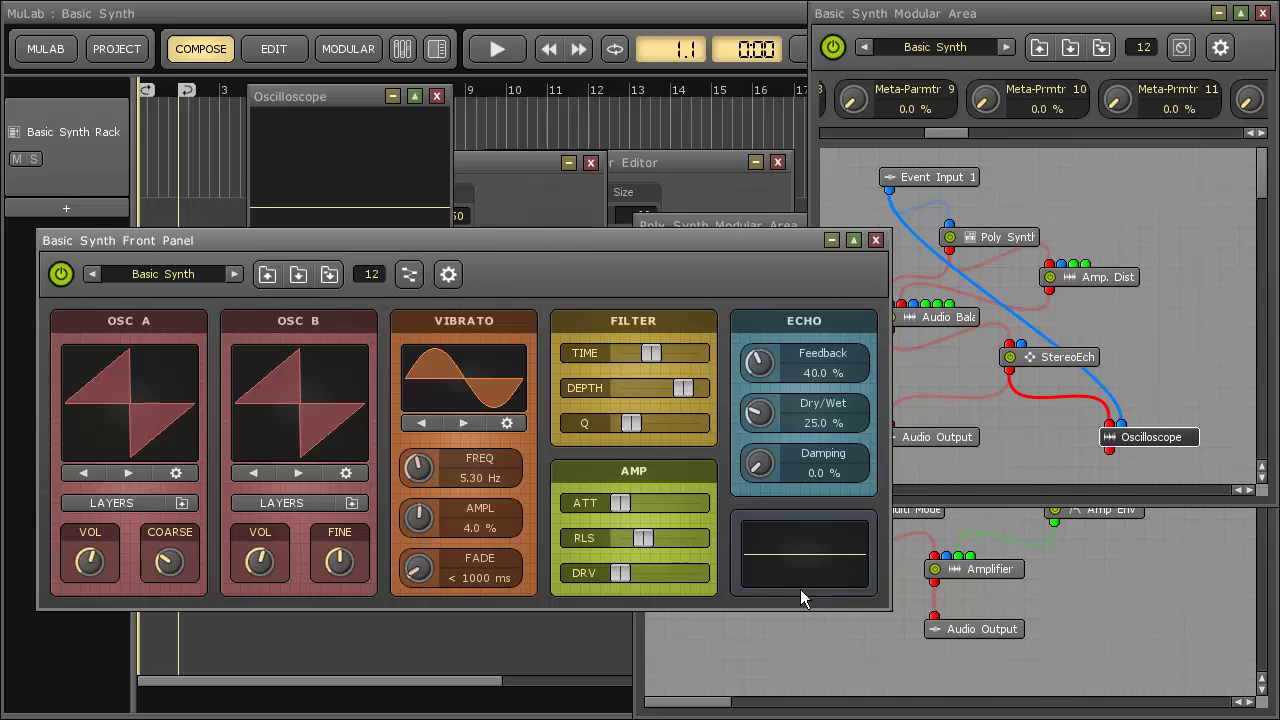
# Step: Set the oscilloscope display's Fore Color to the medium blue preset and close its editor and the Oscilloscope window
pyautogui.doubleClick(799, 558)
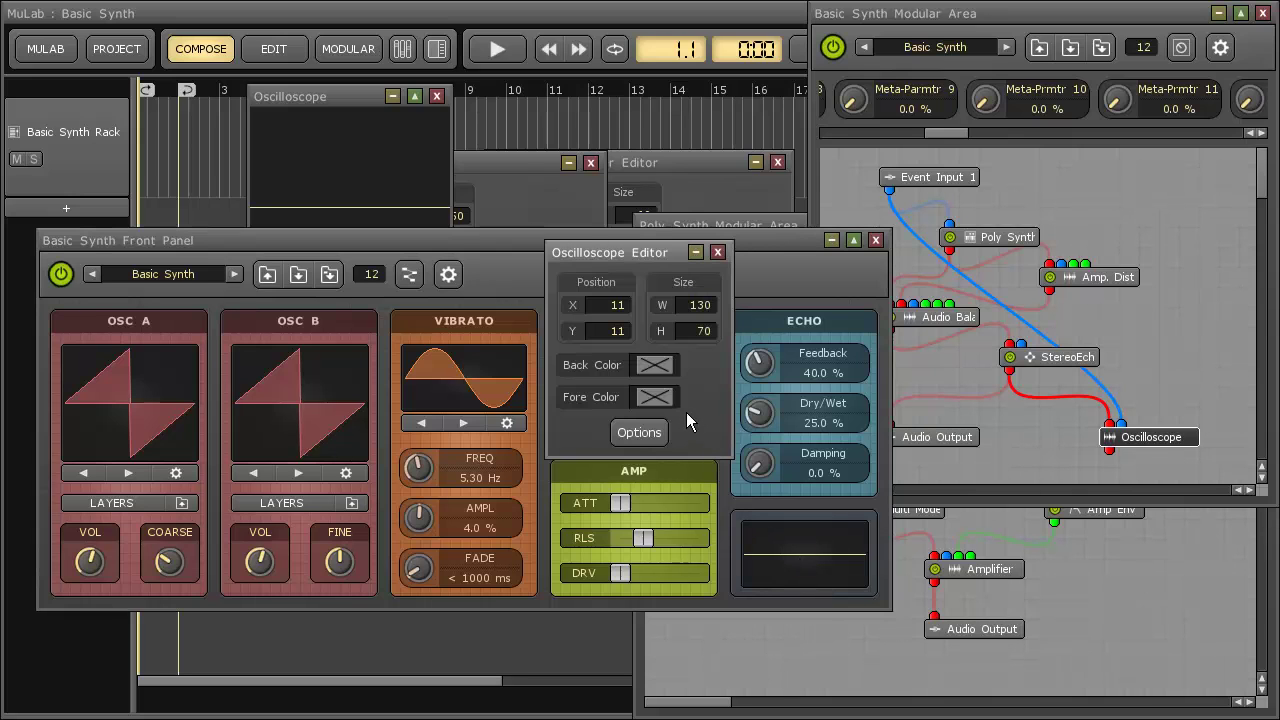
pyautogui.click(655, 397)
pyautogui.click(524, 507)
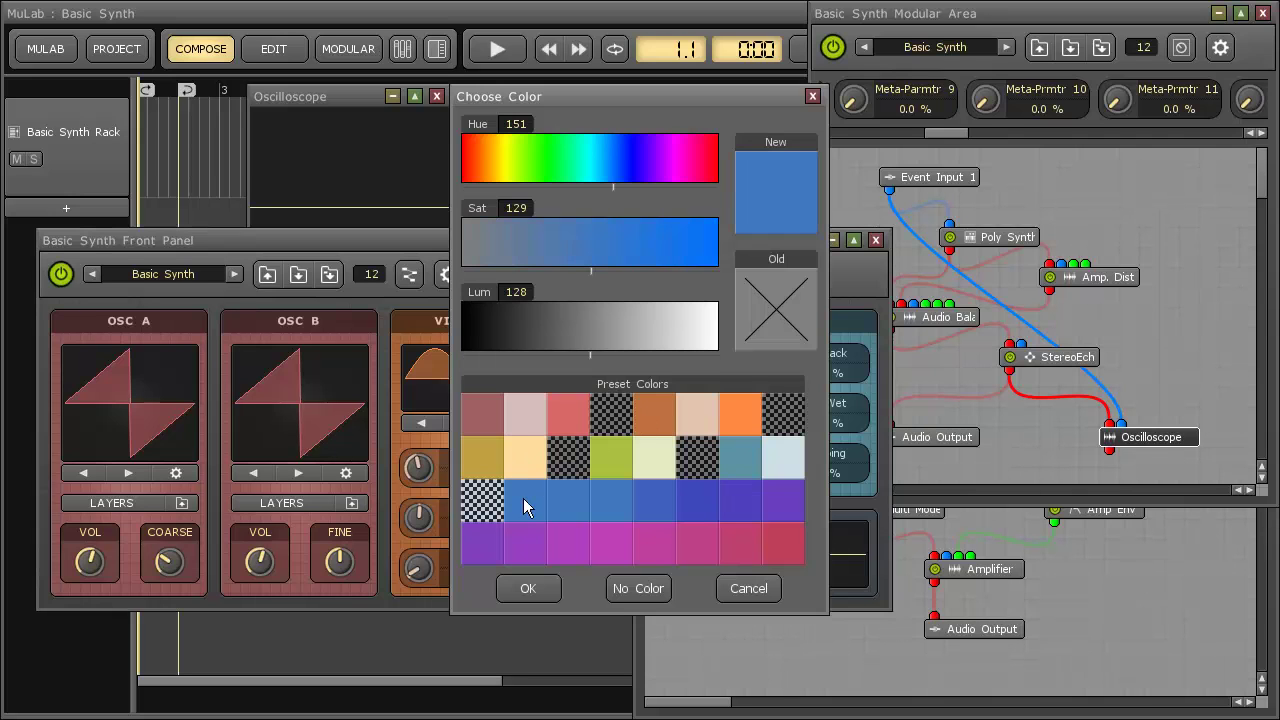
pyautogui.click(528, 588)
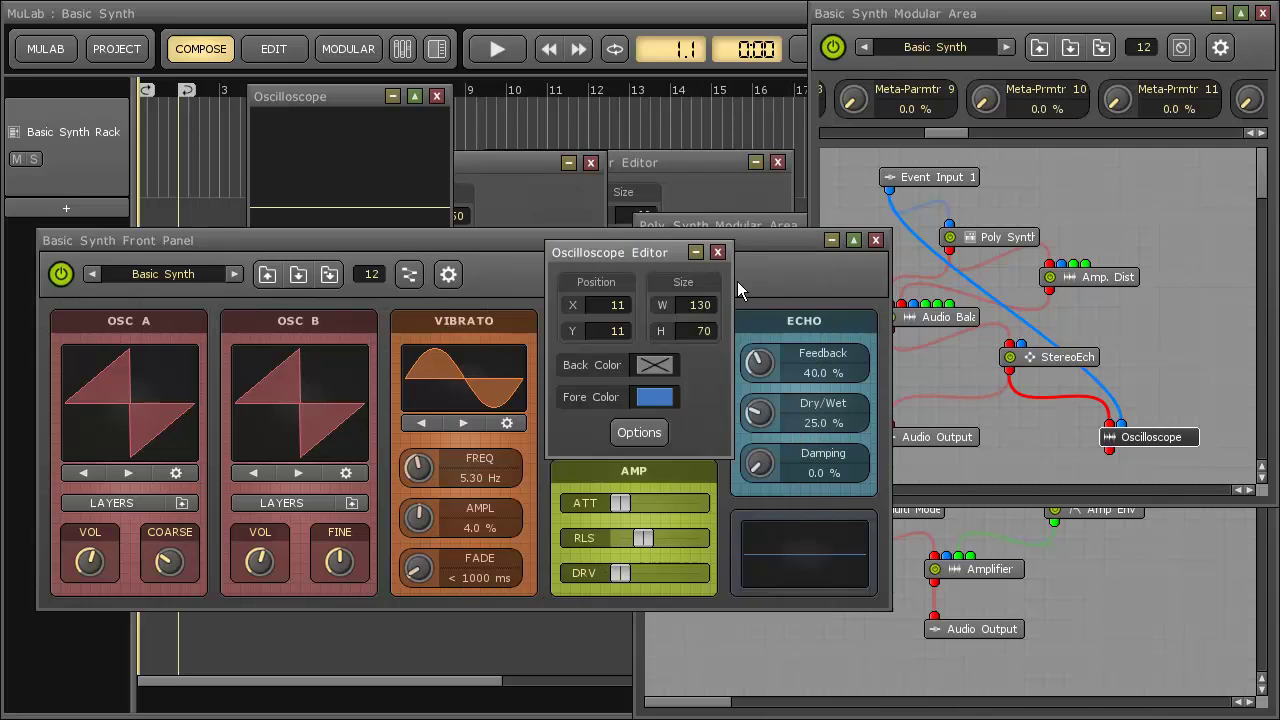
pyautogui.click(719, 254)
pyautogui.click(436, 97)
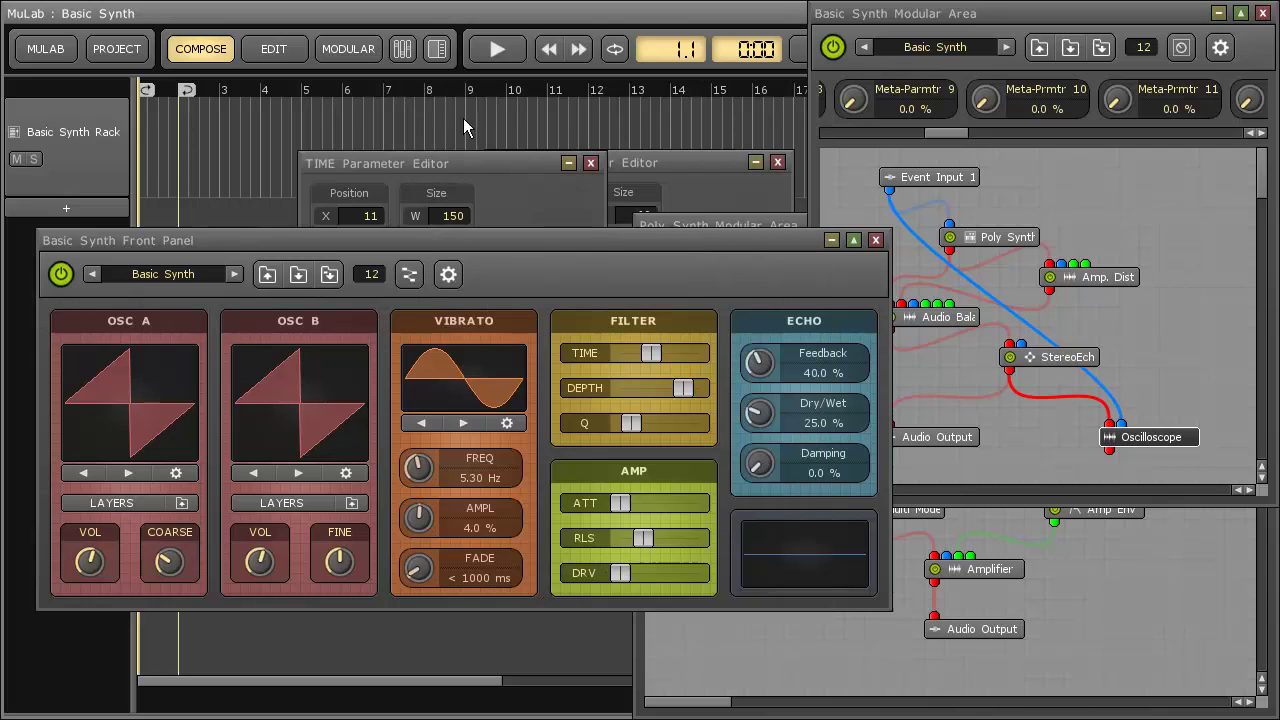
# Step: Close the leftover parameter editors and both modular areas, keeping only the Basic Synth front panel open
pyautogui.click(478, 159)
pyautogui.click(590, 163)
pyautogui.click(644, 166)
pyautogui.press('Escape')
pyautogui.click(688, 212)
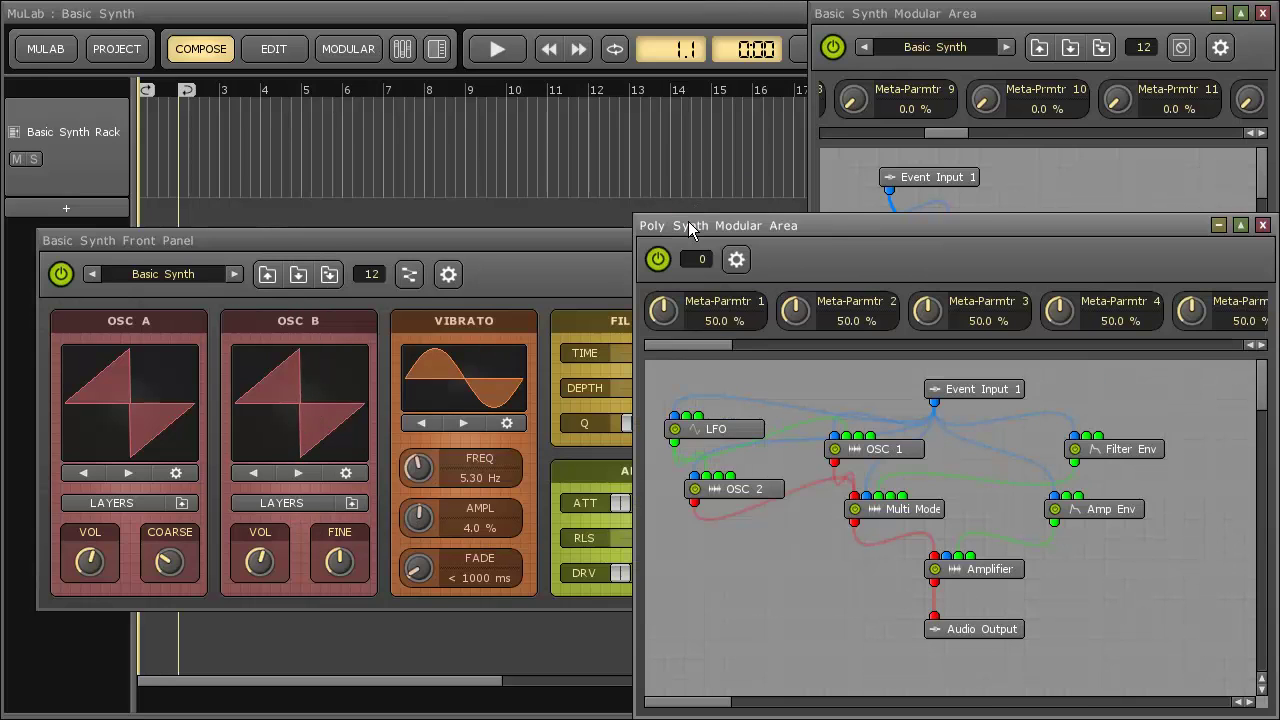
pyautogui.click(916, 117)
pyautogui.press('Escape')
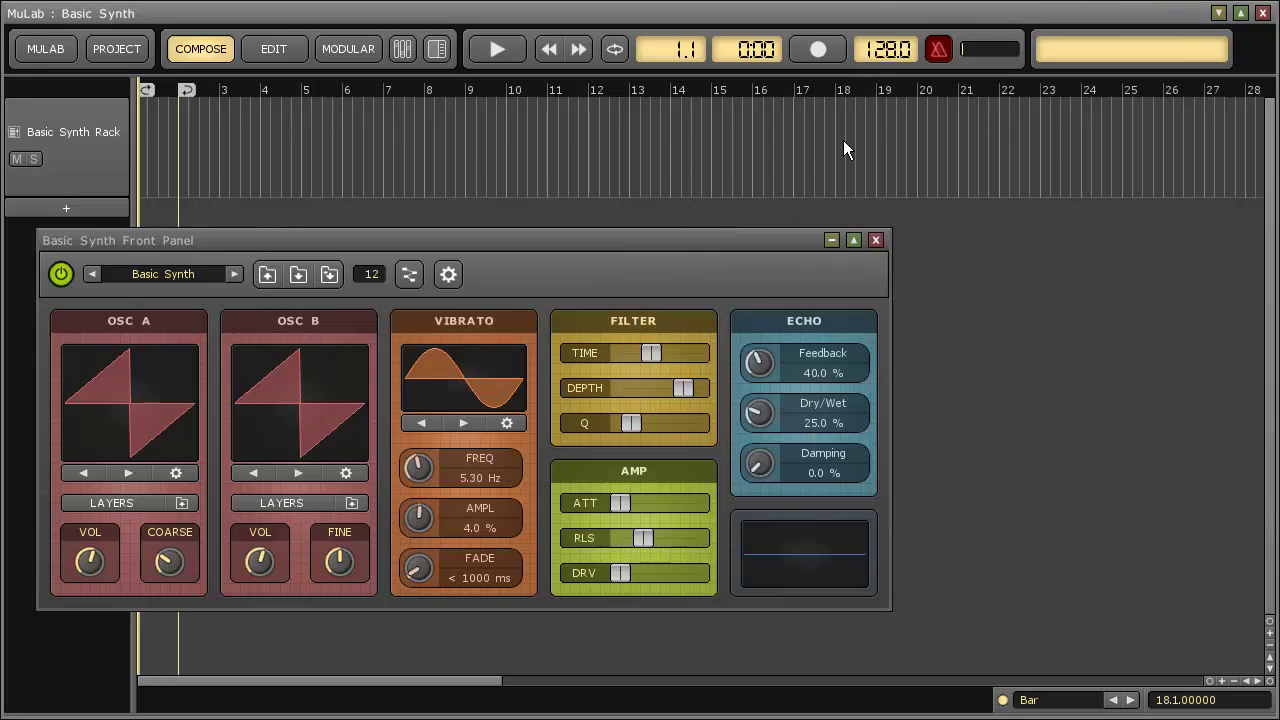
# Step: Create and open a sequence at the start of the Basic Synth Rack track, and audition C4 and C3
pyautogui.moveTo(520, 241); pyautogui.dragTo(605, 218)
pyautogui.doubleClick(157, 152)
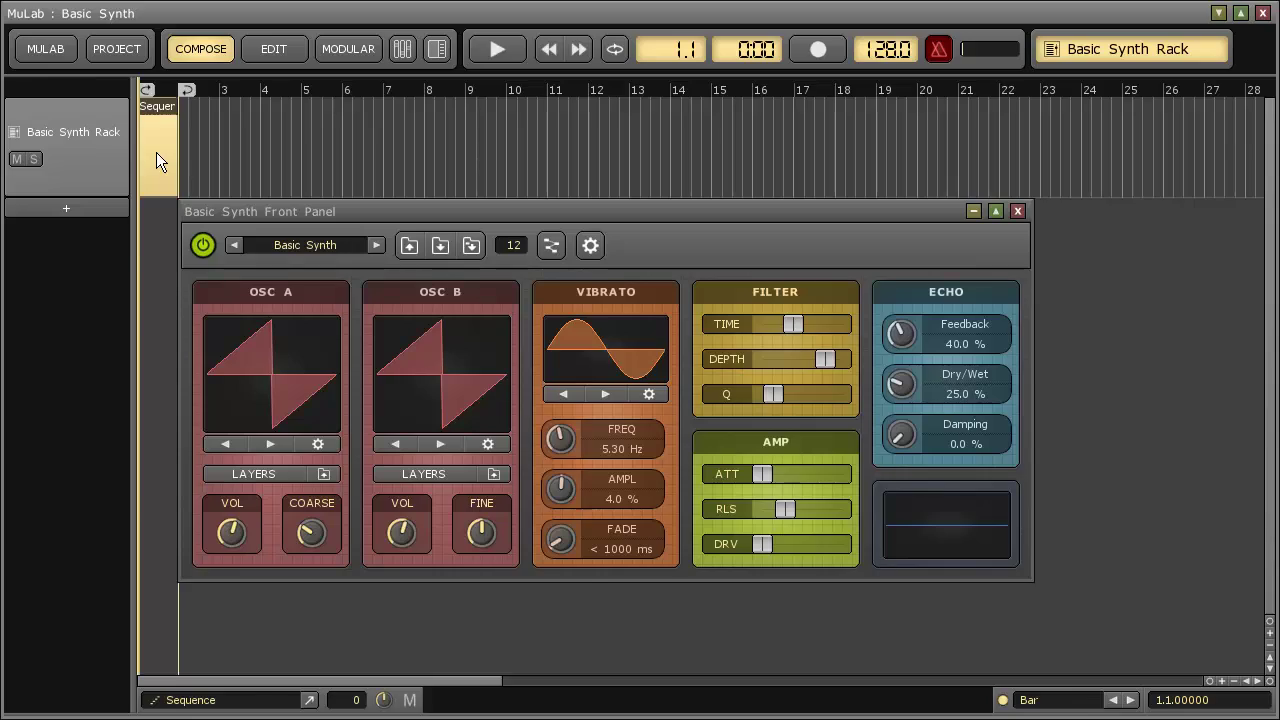
pyautogui.doubleClick(156, 160)
pyautogui.moveTo(322, 214); pyautogui.dragTo(385, 203)
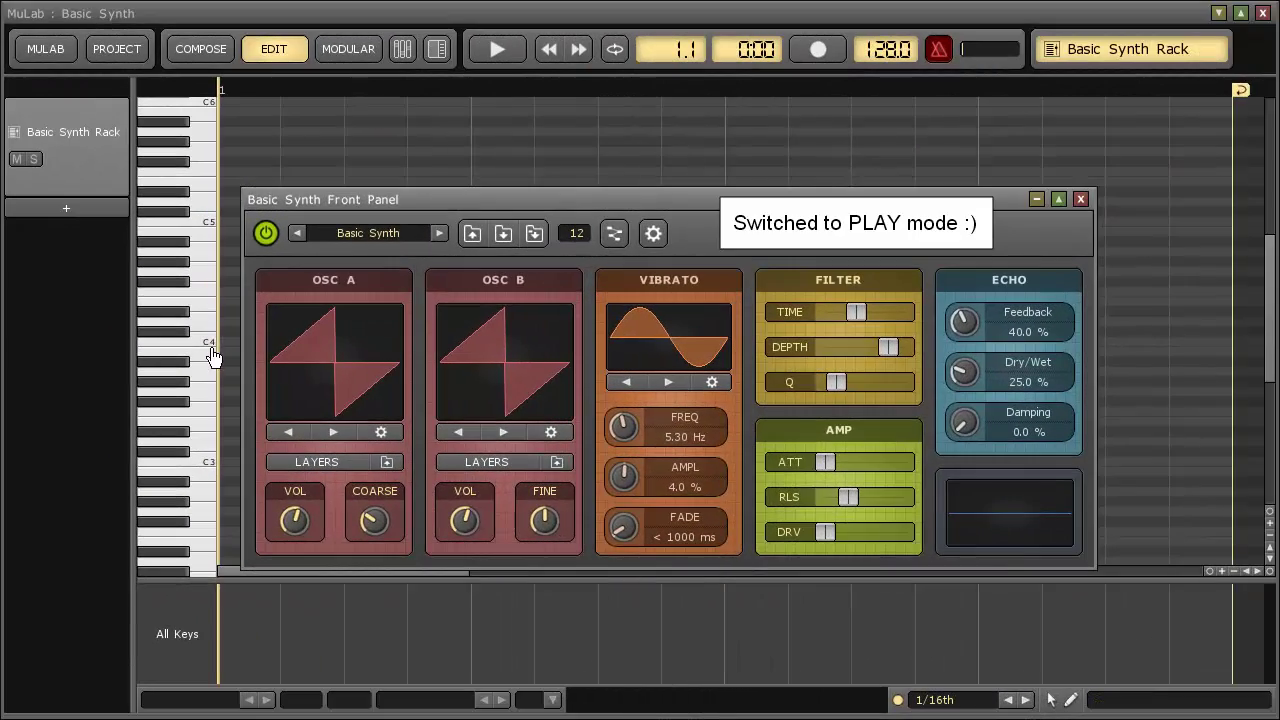
pyautogui.click(207, 348)
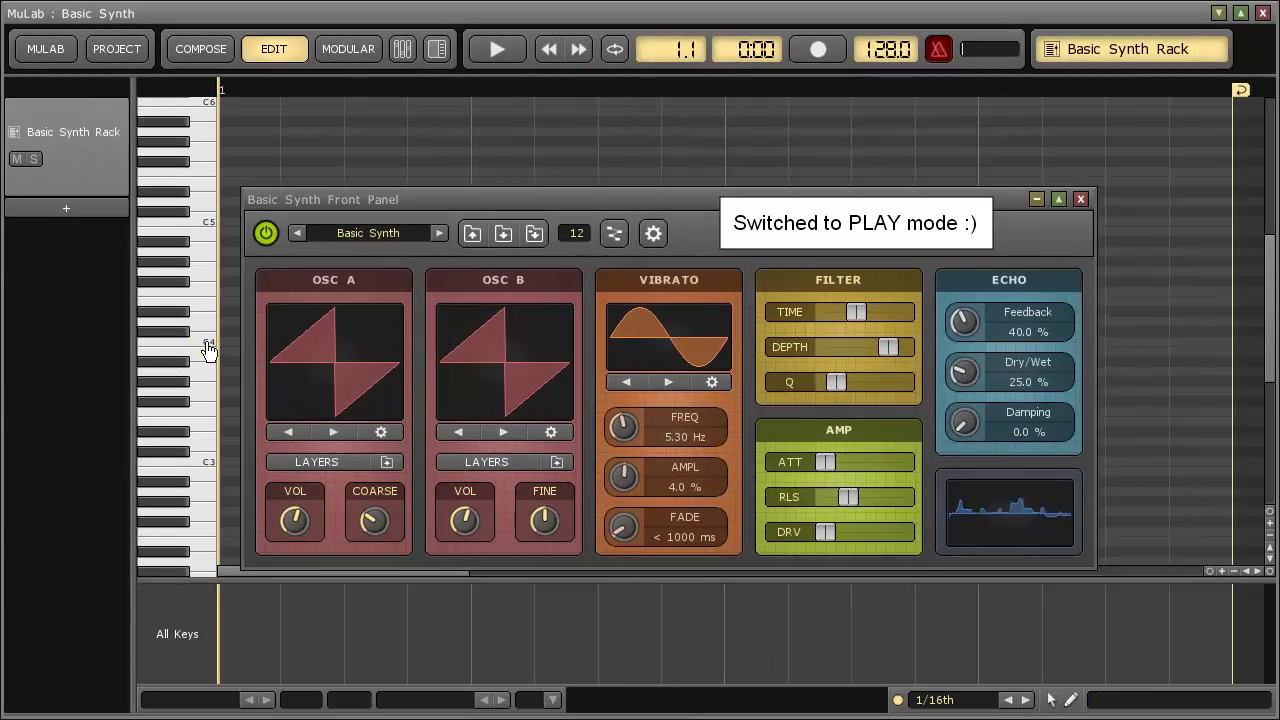
pyautogui.click(210, 465)
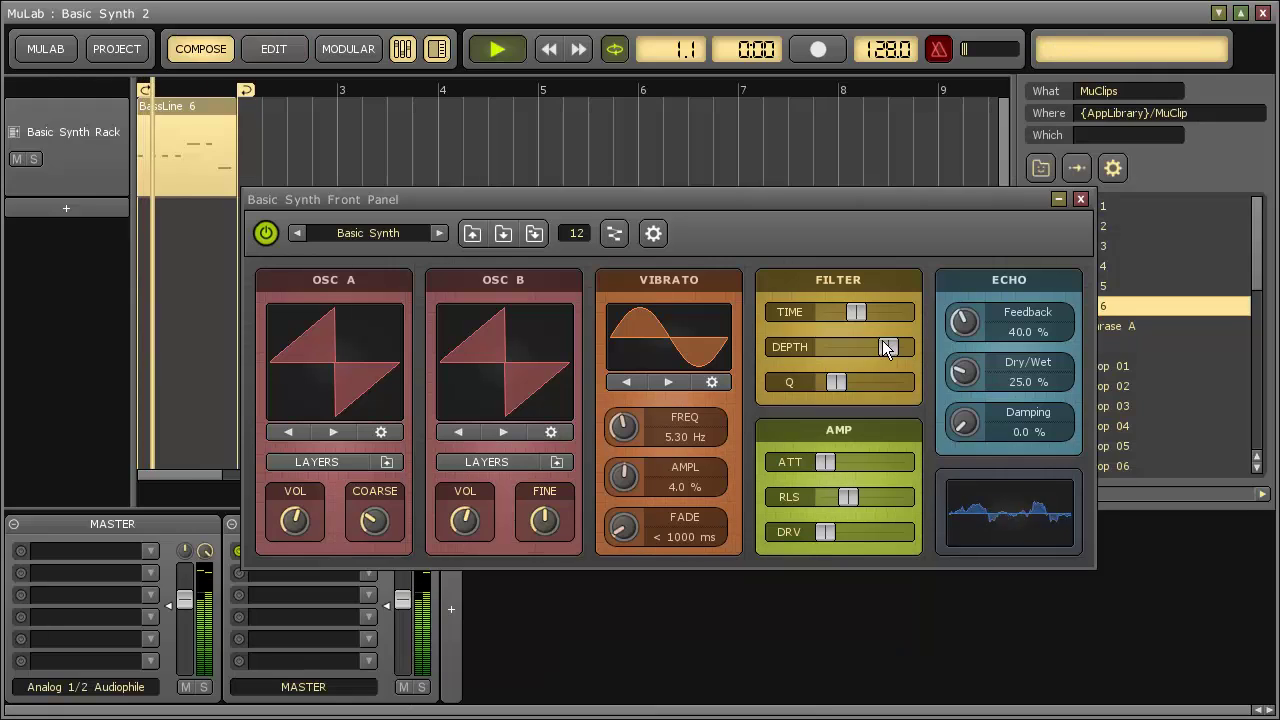
# Step: Lower the FILTER's TIME and DEPTH during playback and switch OSC B to the Block-50 waveform
pyautogui.moveTo(881, 342); pyautogui.dragTo(843, 316)
pyautogui.click(503, 431)
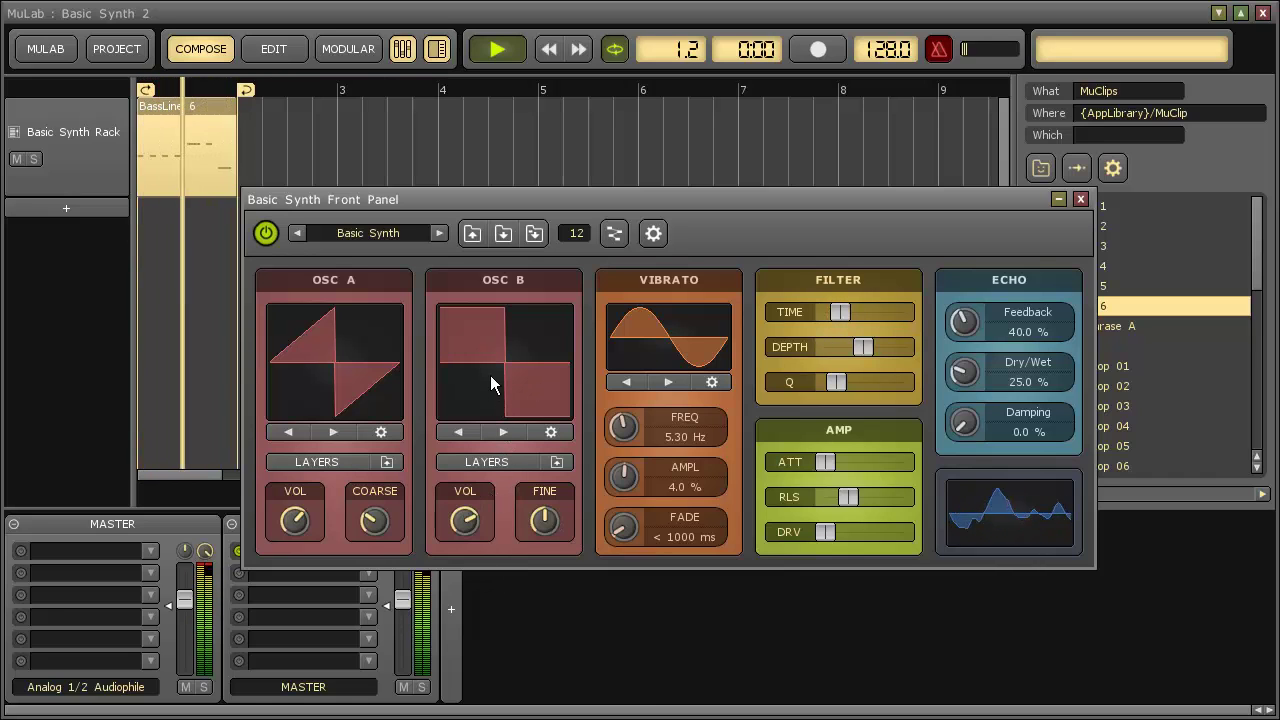
# Step: Copy OSC B's waveform and mix-paste it onto itself with Repeat Count 3 and Mix Factor 50
pyautogui.rightClick(490, 375)
pyautogui.click(518, 404)
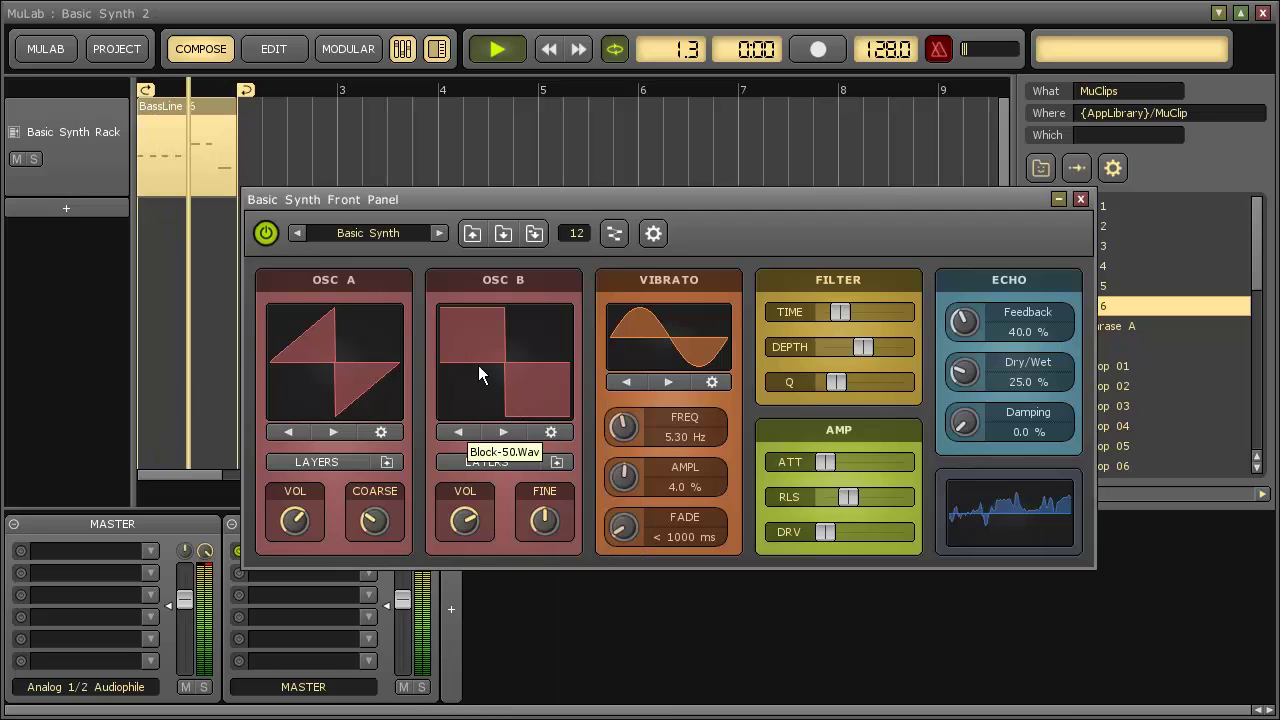
pyautogui.rightClick(478, 365)
pyautogui.click(511, 414)
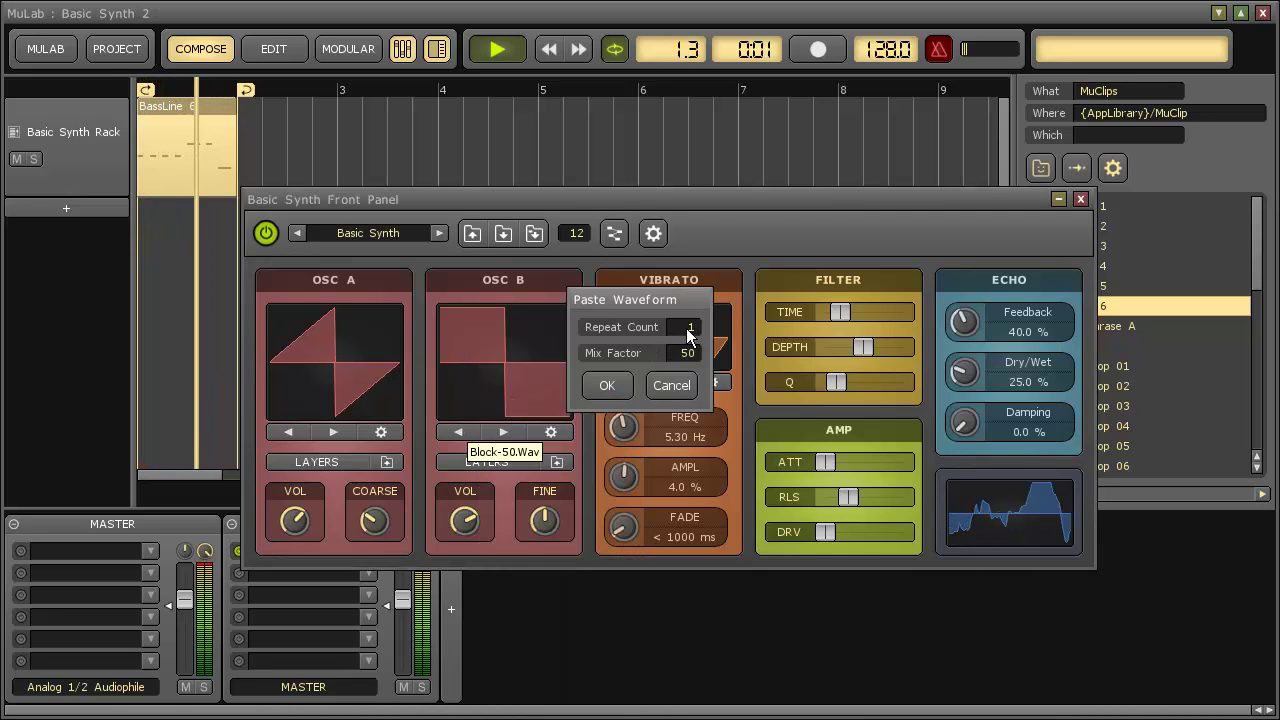
pyautogui.scroll(1, 686, 337)
pyautogui.scroll(1, 681, 329)
pyautogui.click(607, 385)
# Step: Lower the FILTER's DEPTH, raise the ECHO's Dry/Wet to about 45.5 %, and set the AMP's DRV to about 1.68 dB
pyautogui.moveTo(863, 346)
pyautogui.mouseDown()
pyautogui.moveTo(883, 339)
pyautogui.moveTo(833, 311)
pyautogui.moveTo(846, 348)
pyautogui.mouseUp()
pyautogui.click(960, 372)
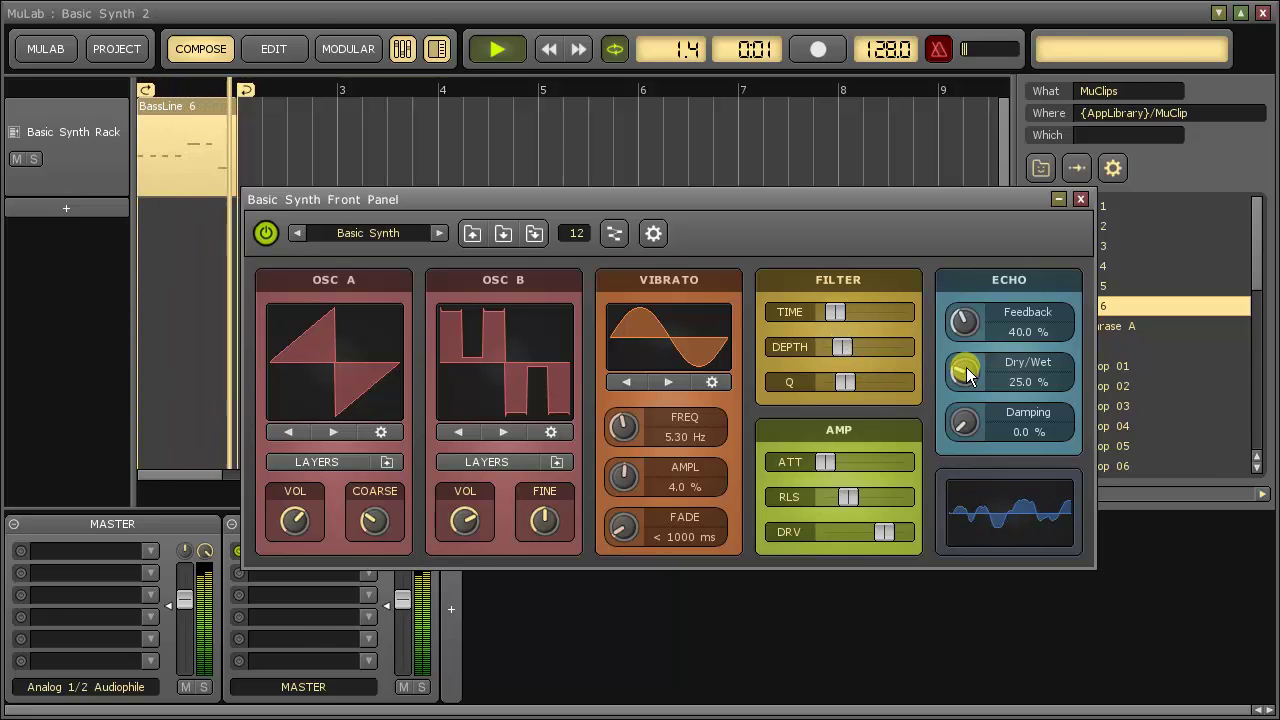
pyautogui.click(859, 530)
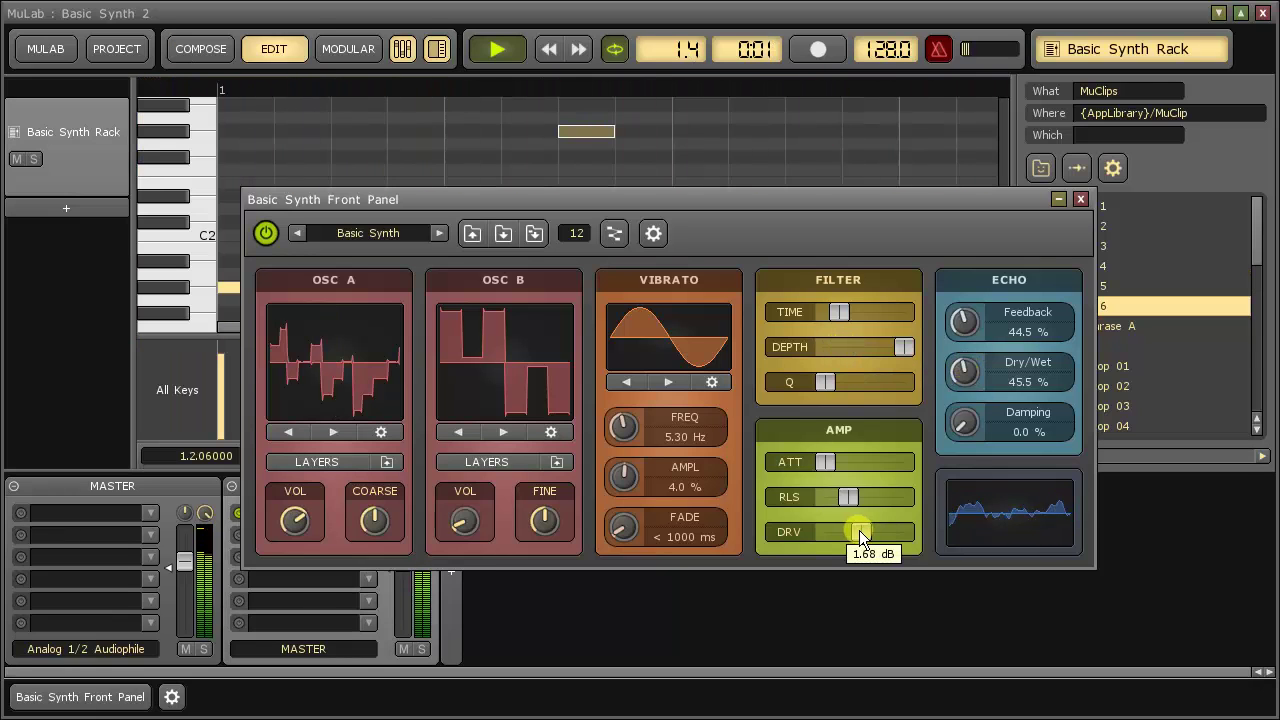